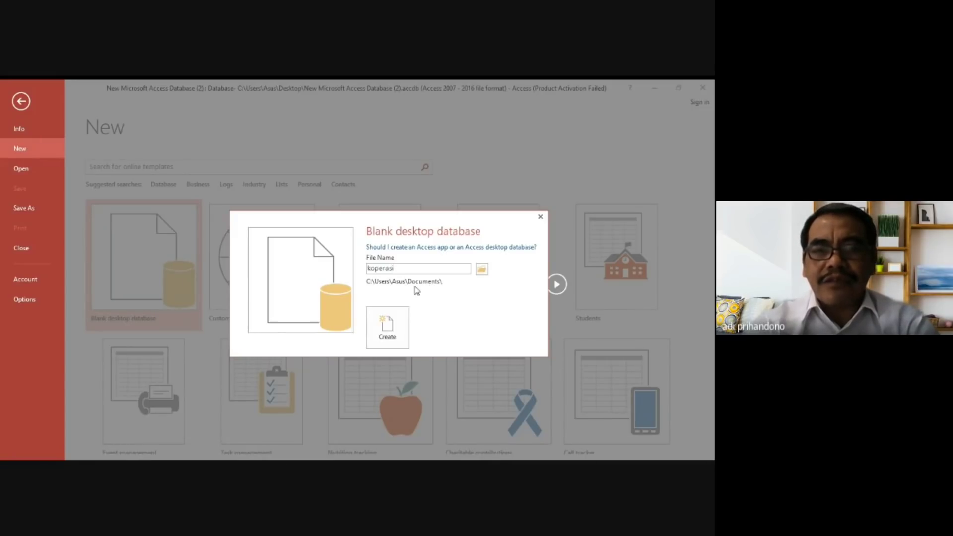
# Try to create the blank database koperasi in the Documents folder, declining to replace the existing file.
pyautogui.click(481, 270)
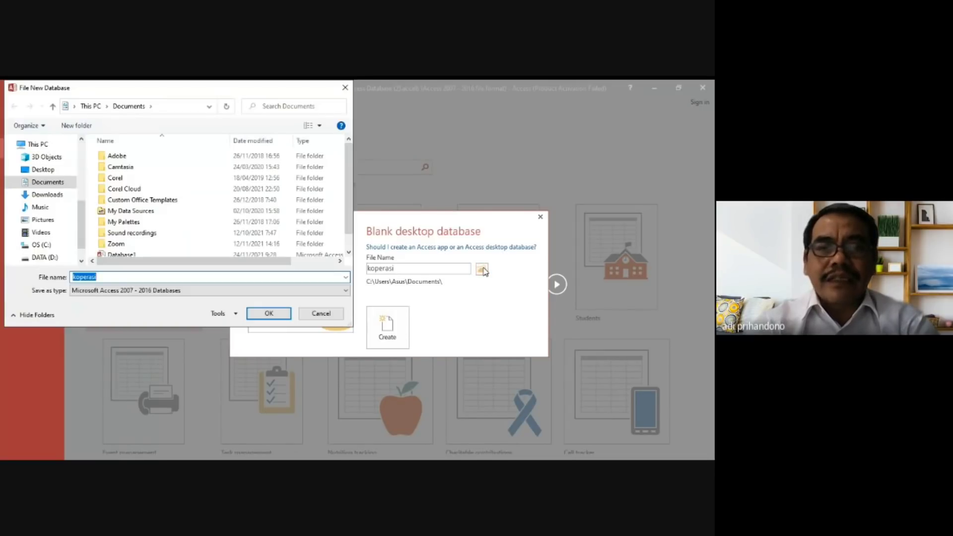
pyautogui.click(58, 257)
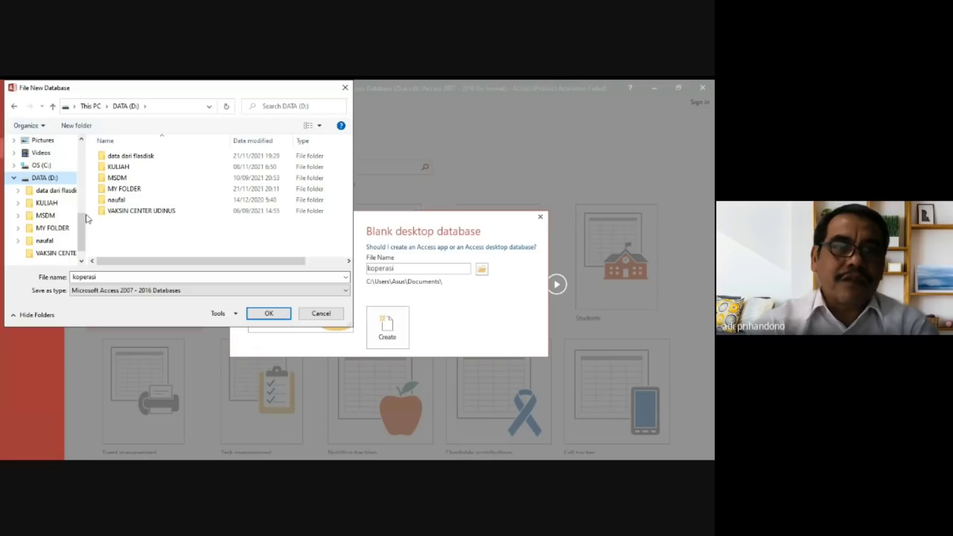
pyautogui.click(82, 140)
pyautogui.click(82, 140)
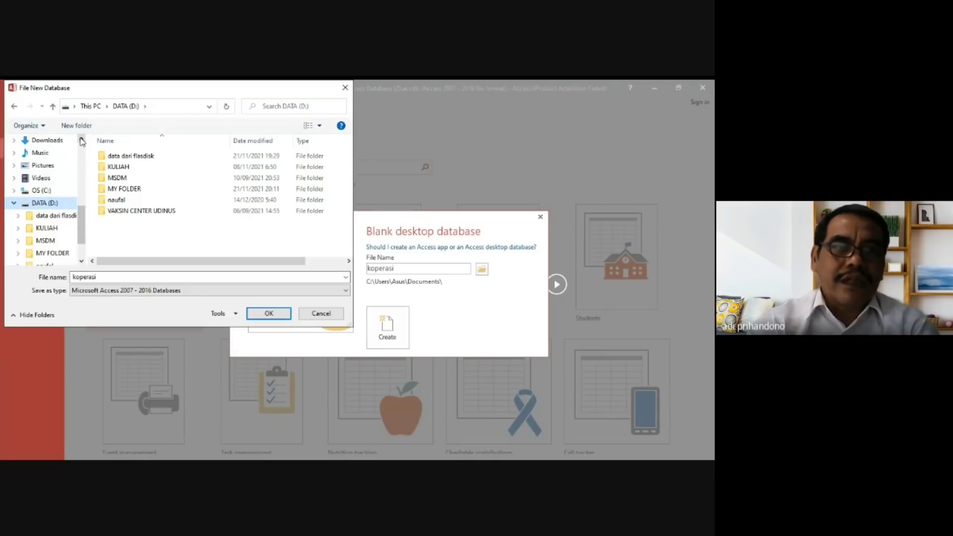
pyautogui.click(81, 140)
pyautogui.click(58, 144)
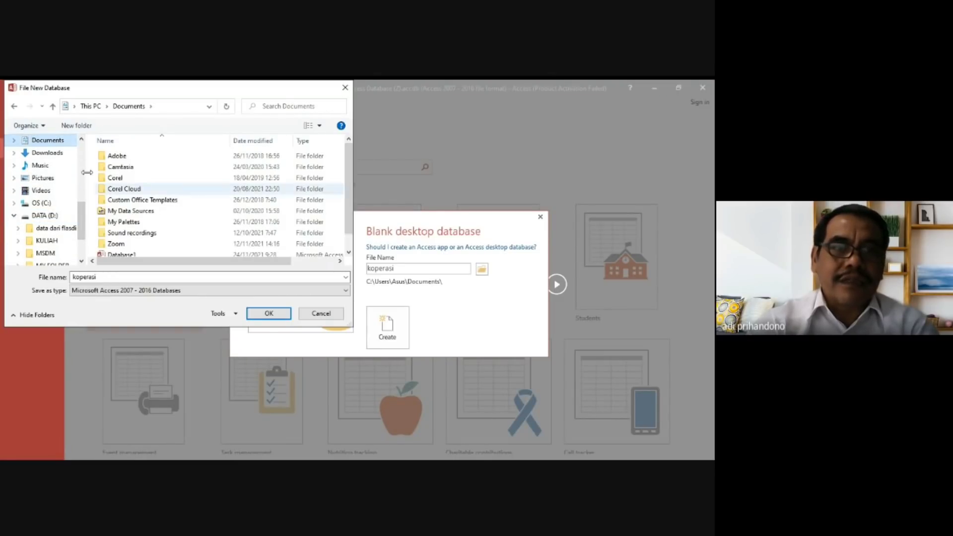
pyautogui.click(271, 314)
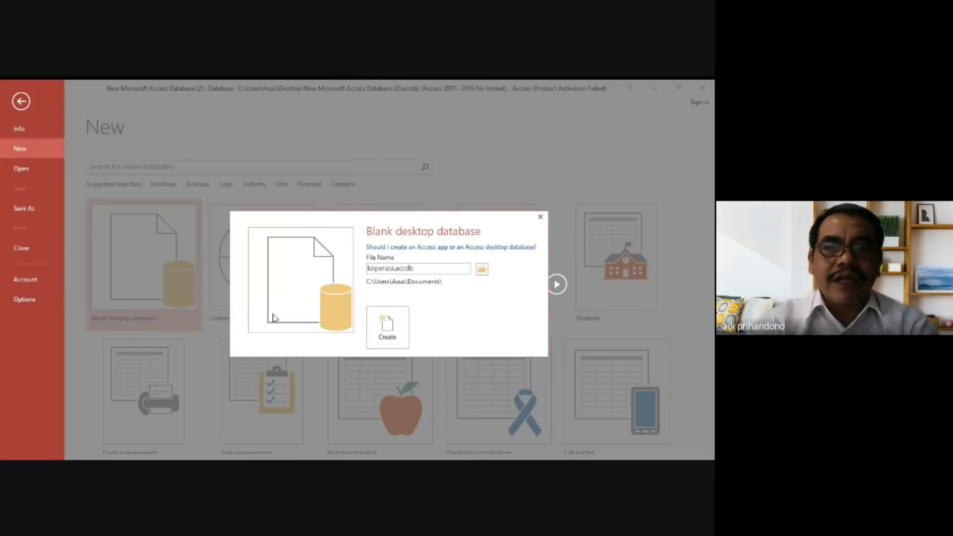
pyautogui.click(389, 330)
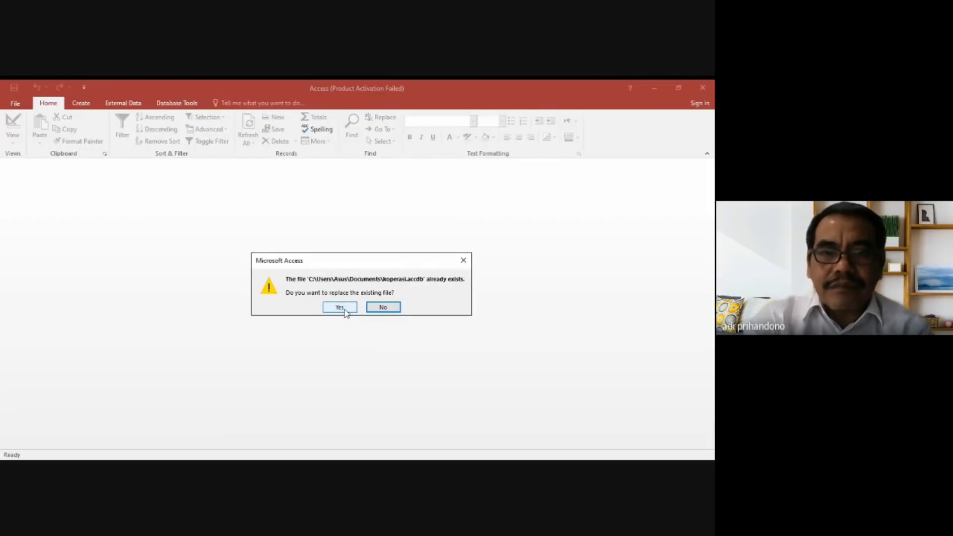
pyautogui.click(381, 307)
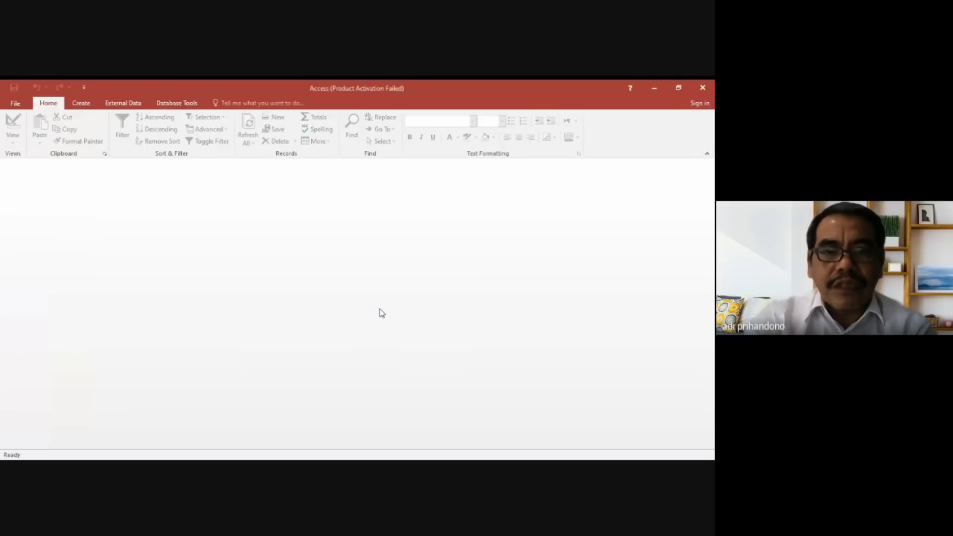
# Start a new blank desktop database and name its file koperasi.
pyautogui.click(15, 103)
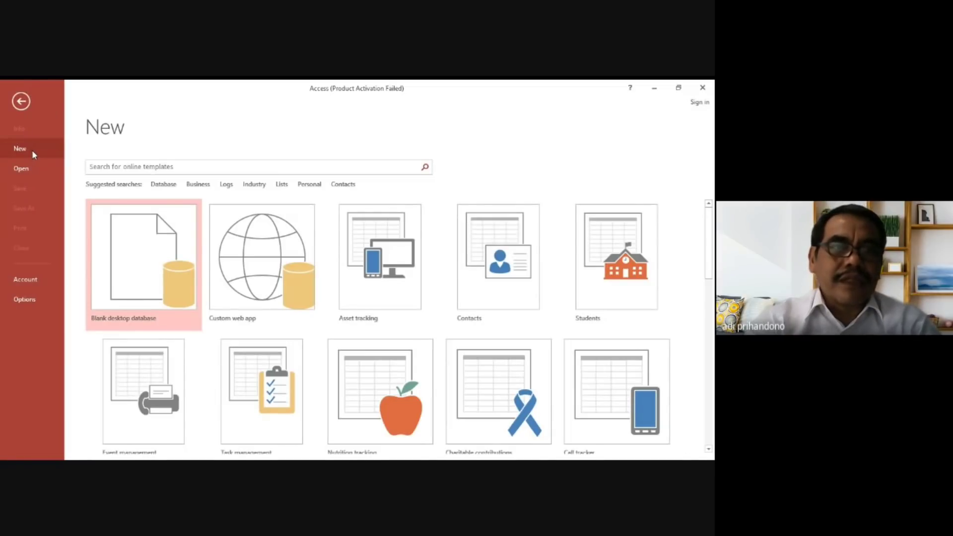
pyautogui.click(133, 246)
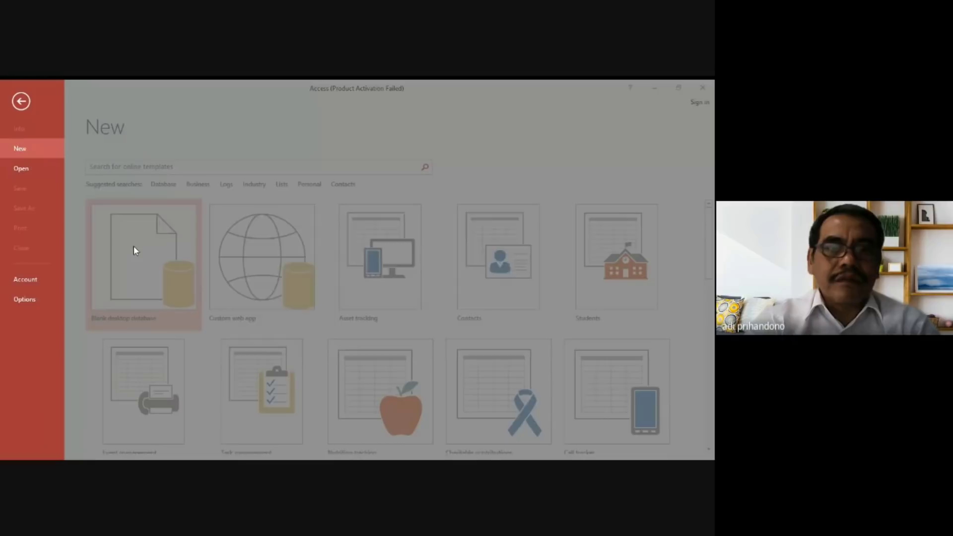
pyautogui.doubleClick(425, 269)
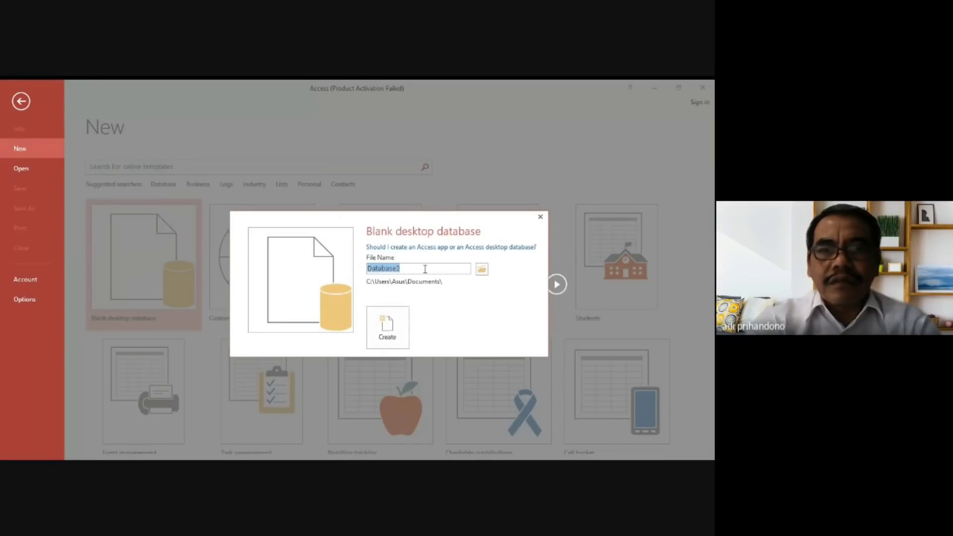
pyautogui.write('o')
pyautogui.write('kpe')
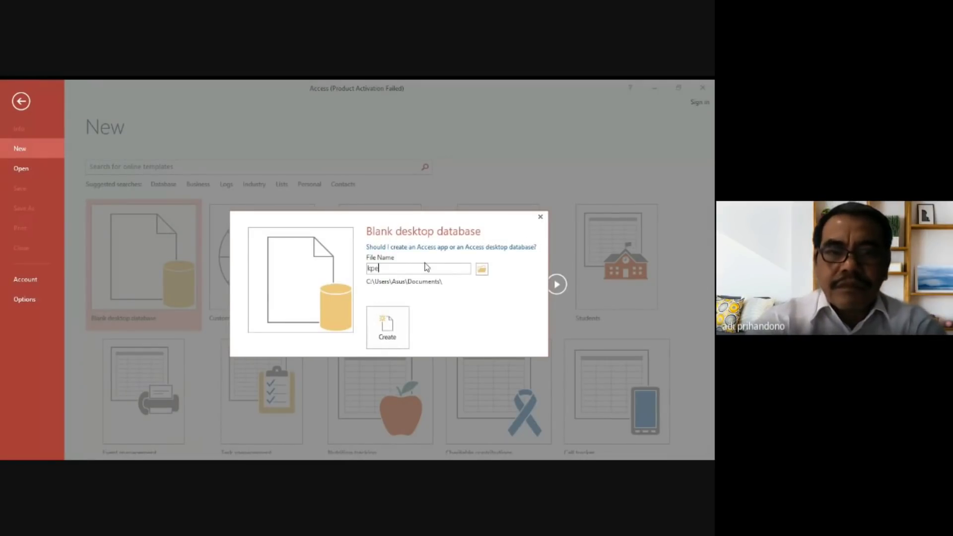
pyautogui.press('BackSpace')
pyautogui.write('oe')
pyautogui.press('BackSpace')
pyautogui.write('perasi')
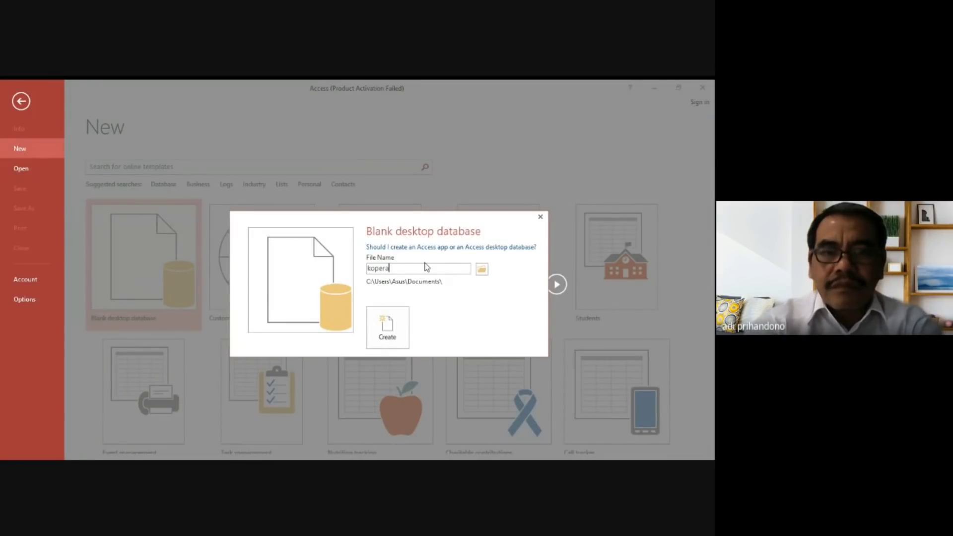
# Set the DATA (D:) drive as the save location and create the koperasi database.
pyautogui.click(482, 270)
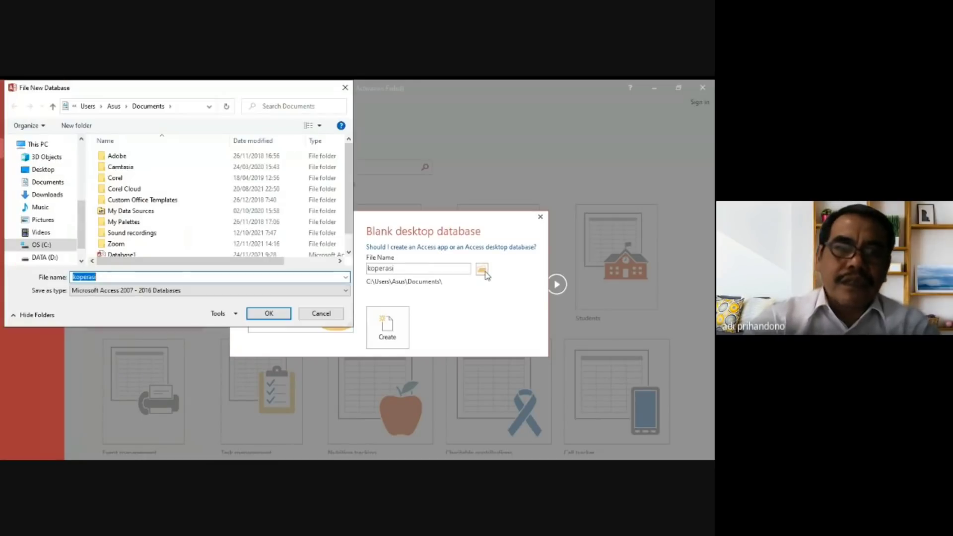
pyautogui.click(60, 260)
pyautogui.click(282, 315)
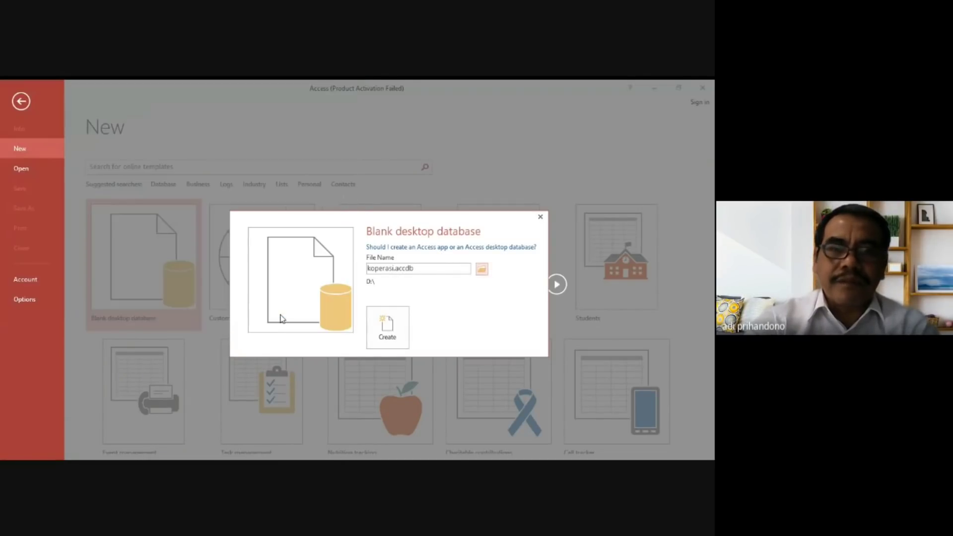
pyautogui.click(387, 325)
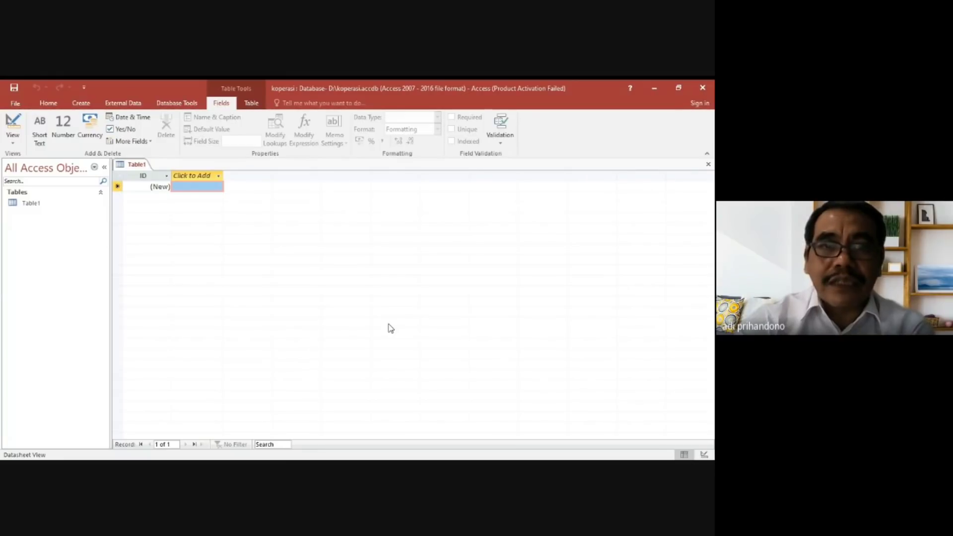
# Switch Table1 to Design View, saving the table under the name barang.
pyautogui.rightClick(36, 207)
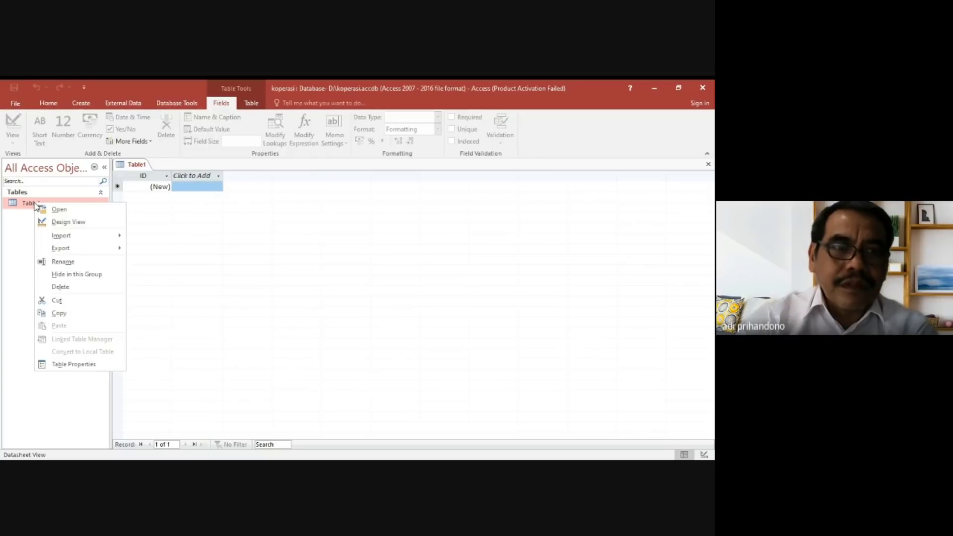
pyautogui.click(69, 222)
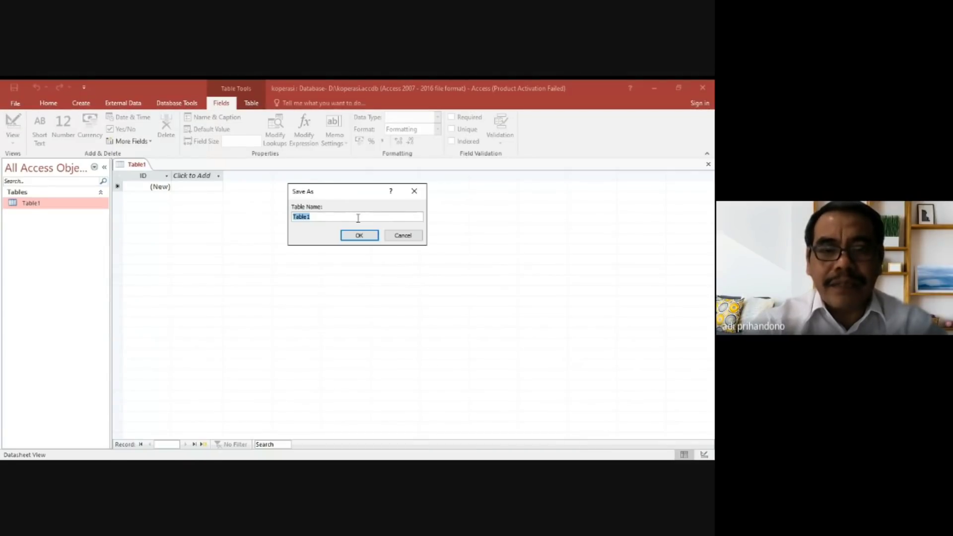
pyautogui.write('ar')
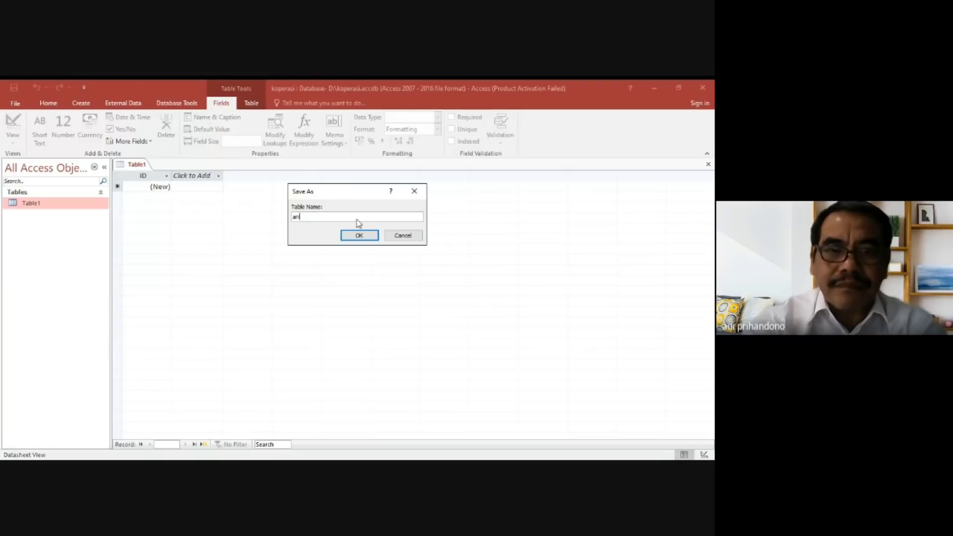
pyautogui.press('BackSpace')
pyautogui.press('BackSpace')
pyautogui.write('barang')
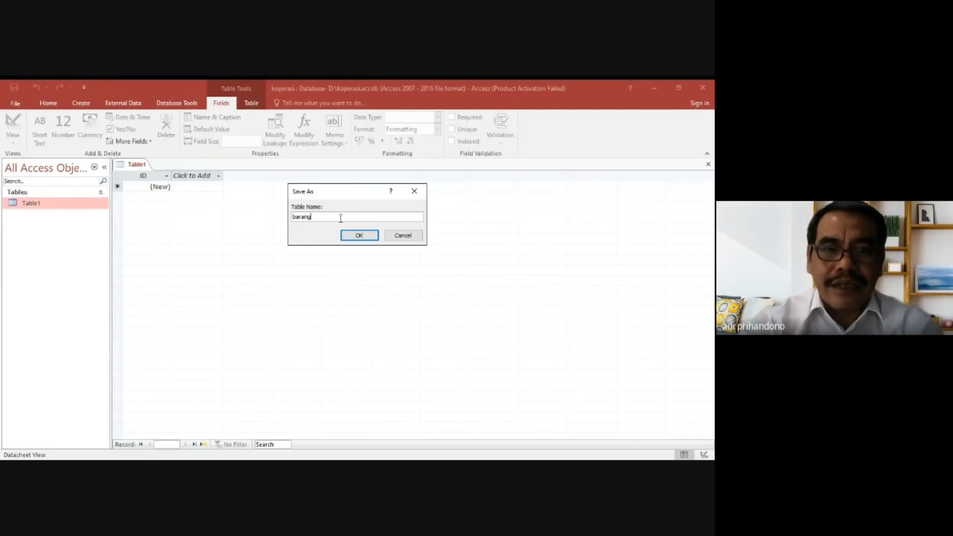
pyautogui.click(356, 241)
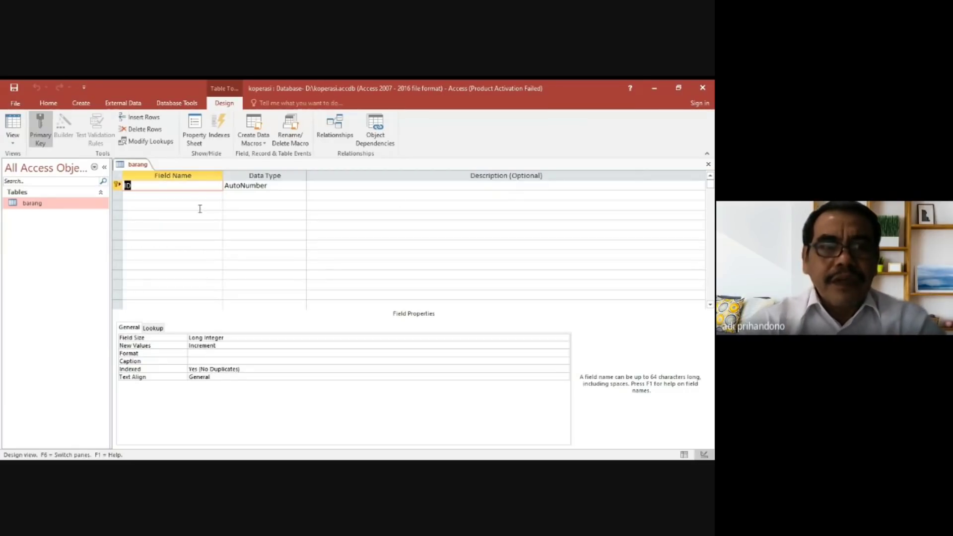
# Rename the ID primary key field of the barang table to id_barang.
pyautogui.write('id')
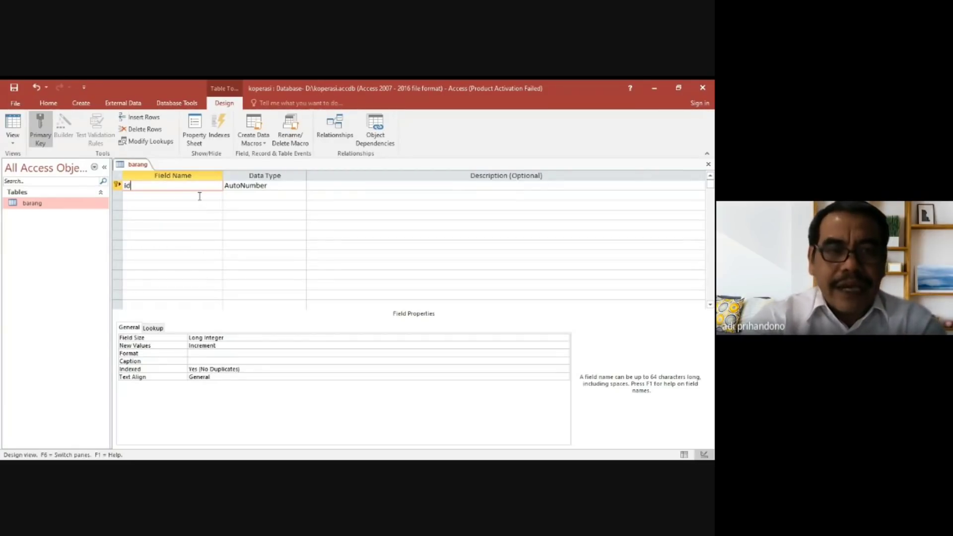
pyautogui.write('_bf')
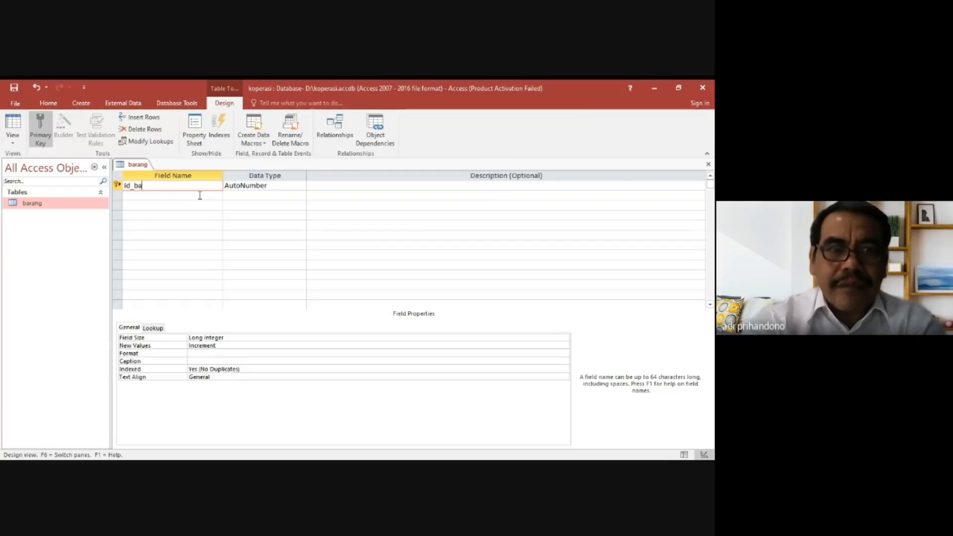
pyautogui.write('rang')
pyautogui.press('BackSpace')
pyautogui.press('BackSpace')
pyautogui.press('BackSpace')
pyautogui.press('BackSpace')
pyautogui.write('an')
pyautogui.press('BackSpace')
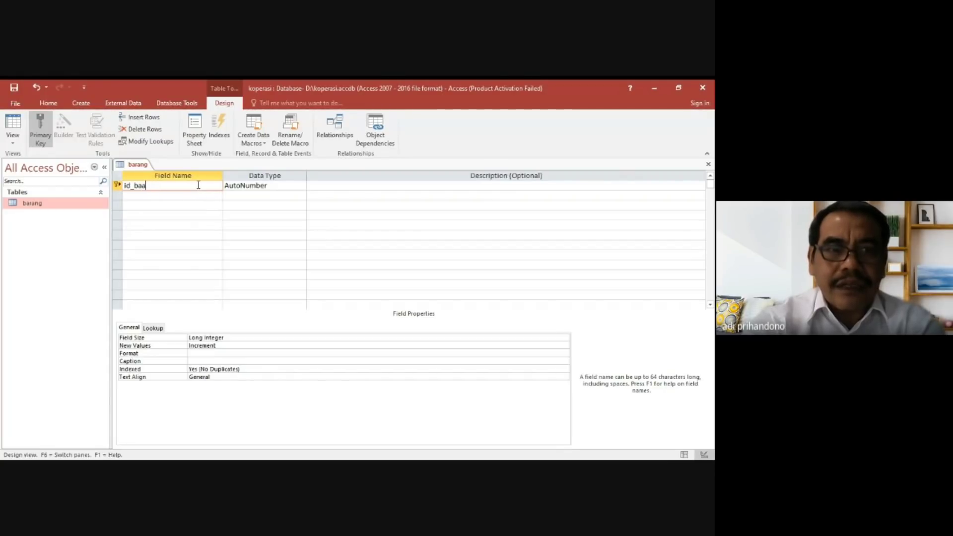
pyautogui.press('BackSpace')
pyautogui.write('rang')
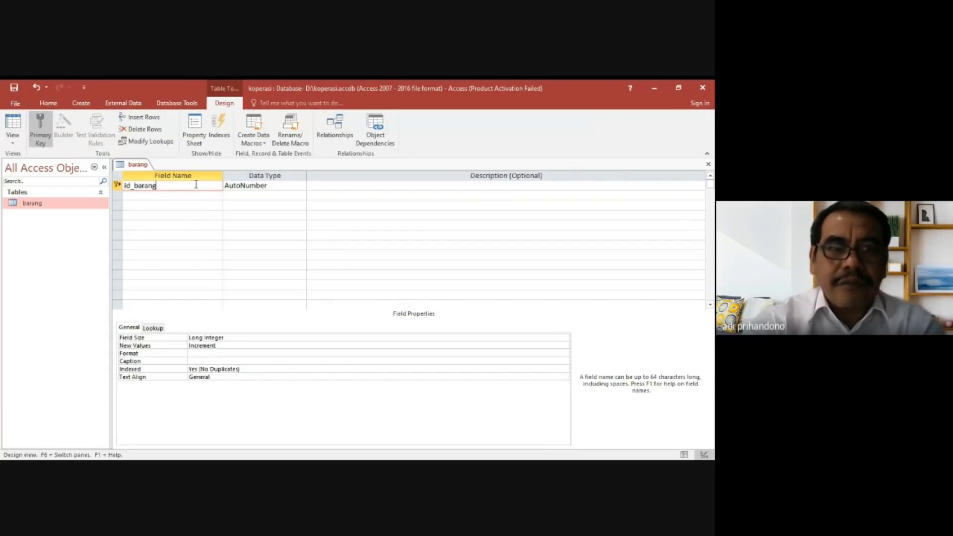
pyautogui.press('Tab')
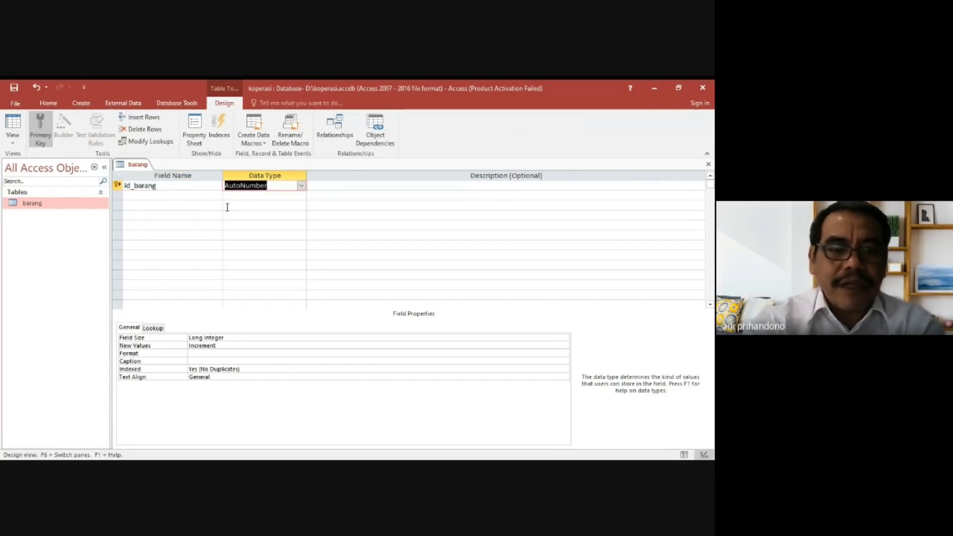
# Enter "Identitas barang" as the description of the id_barang field, keeping its data type.
pyautogui.press('Tab')
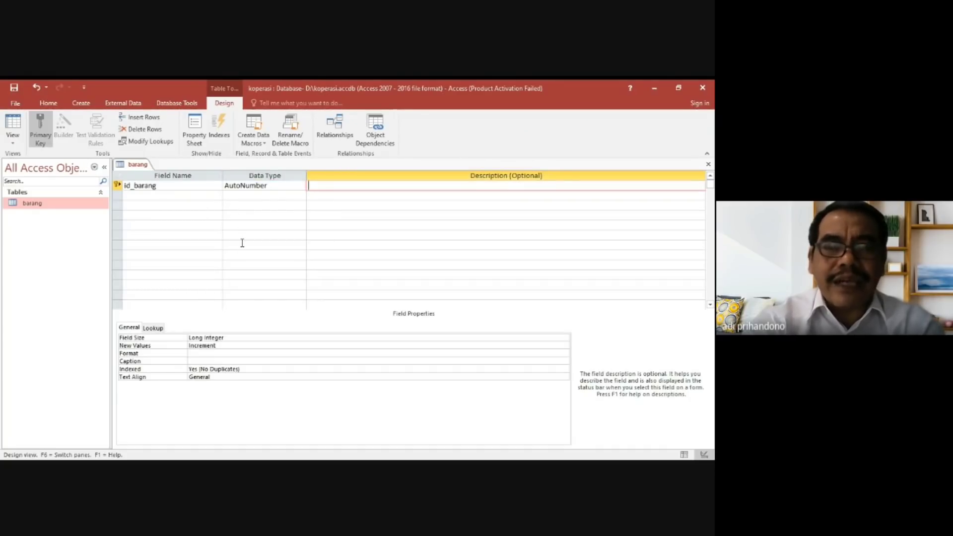
pyautogui.write('Id')
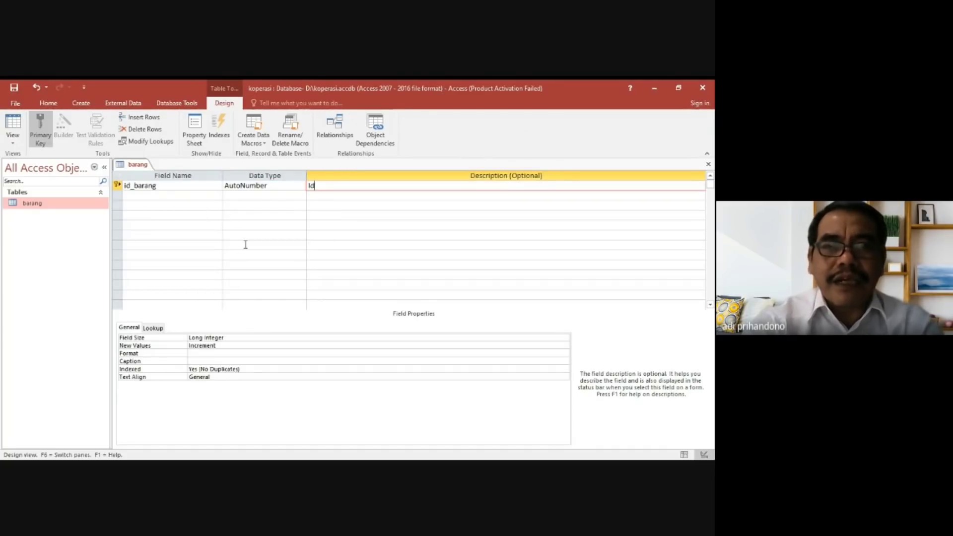
pyautogui.write('ent')
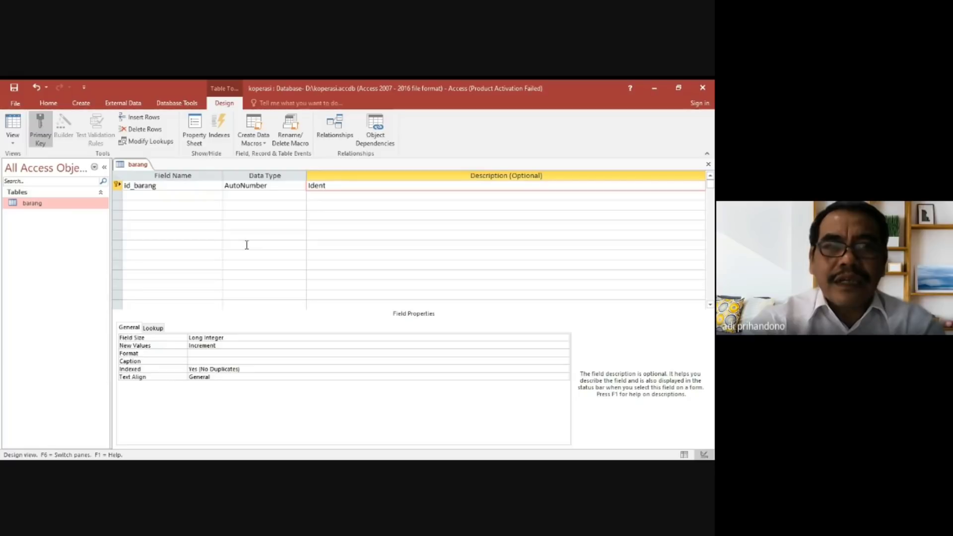
pyautogui.write('i')
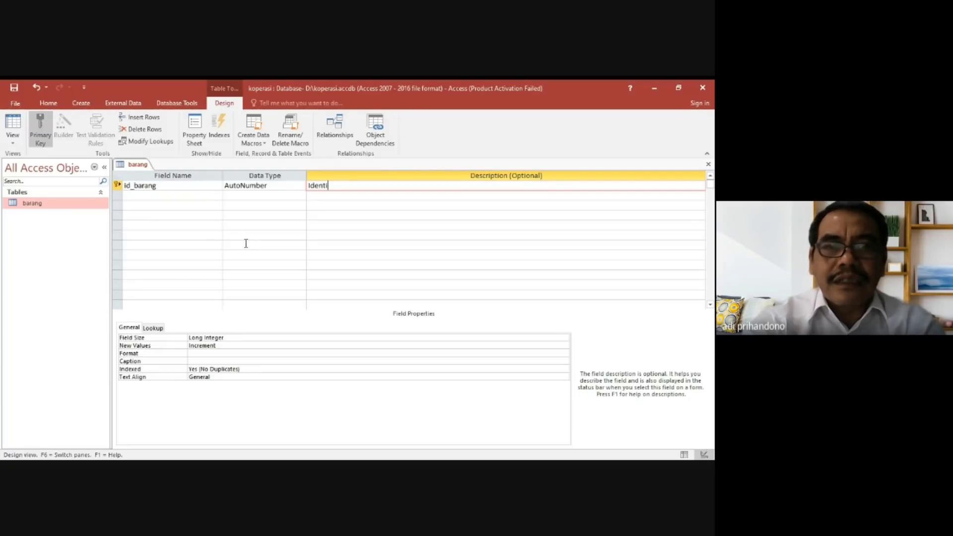
pyautogui.write('t')
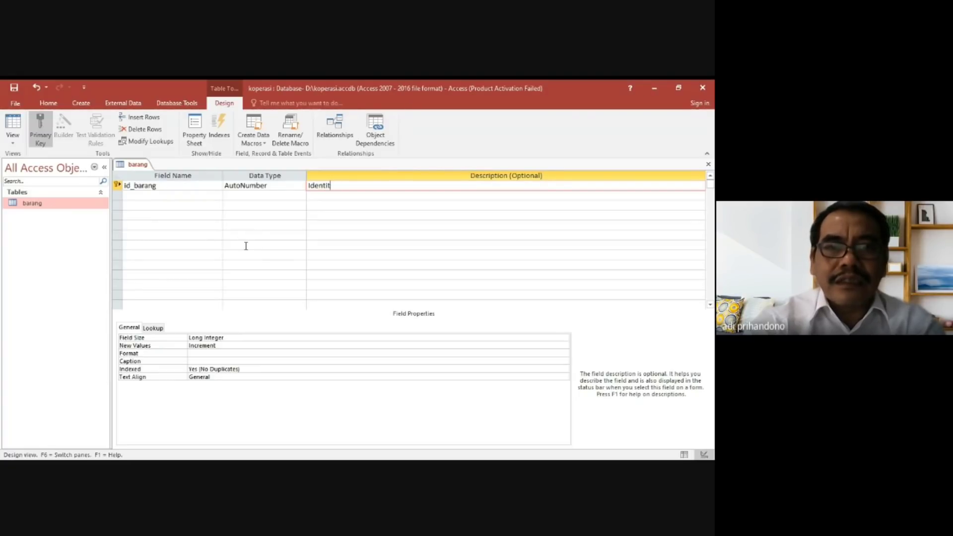
pyautogui.write('as barang')
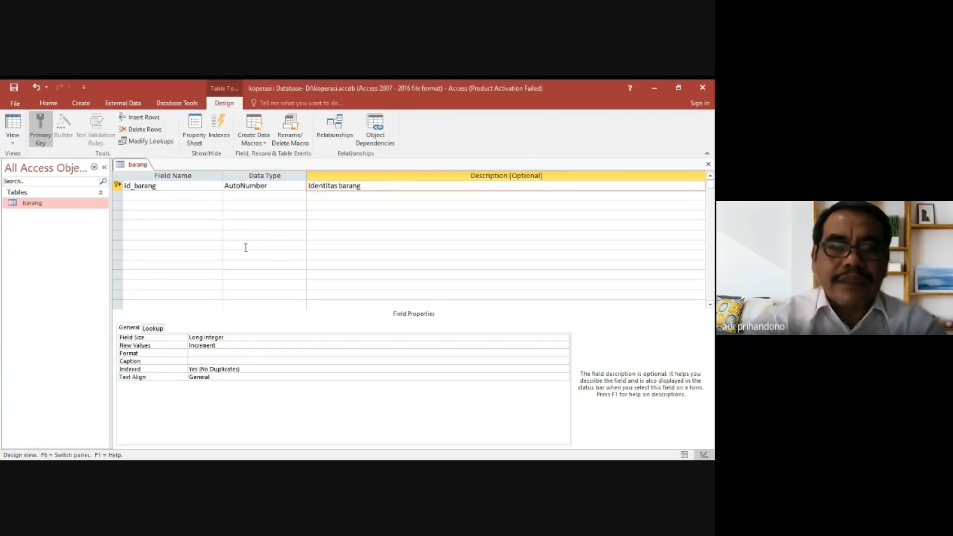
pyautogui.click(244, 248)
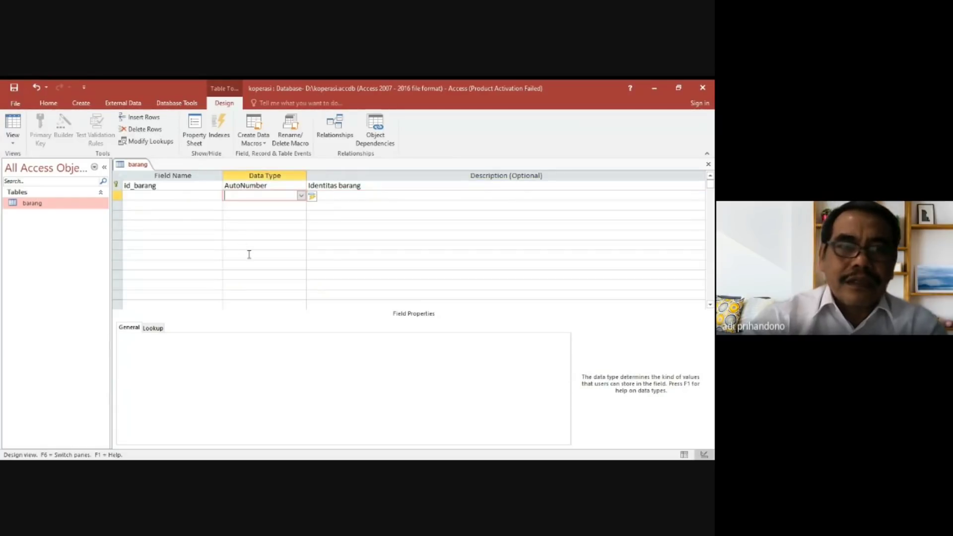
# Add a second field named kode_barang with the default Short Text data type.
pyautogui.click(175, 197)
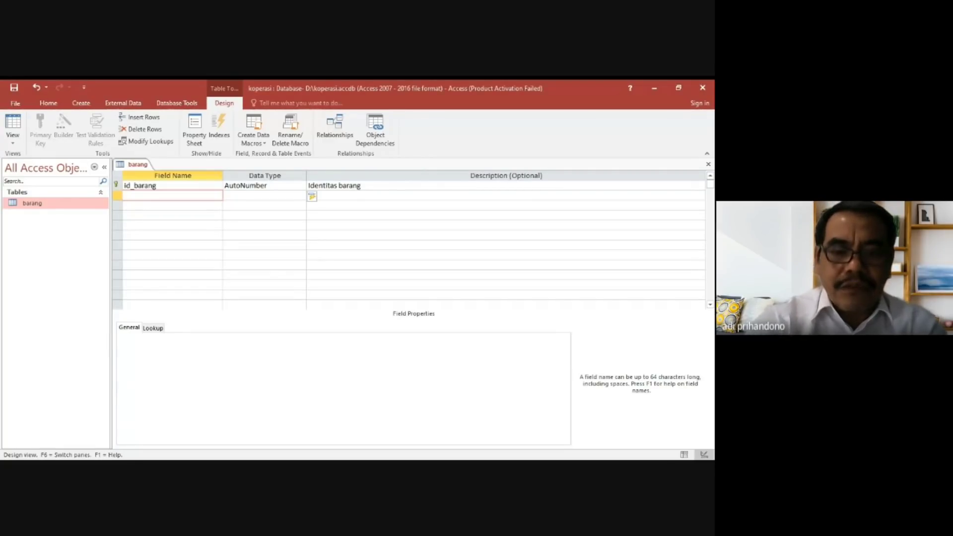
pyautogui.write('kode_barang')
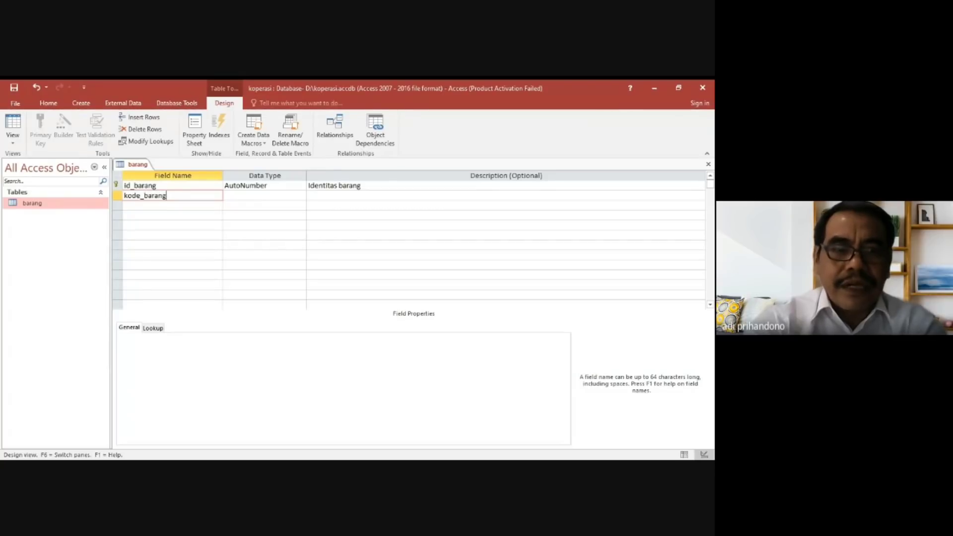
pyautogui.press('Tab')
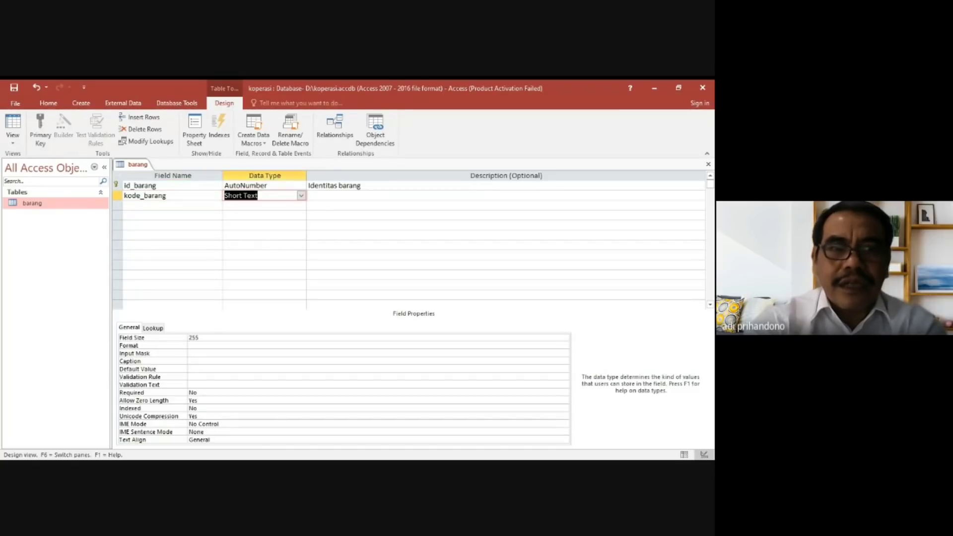
# Add a third field named nama_barang to the barang table, keeping the default Short Text data type.
pyautogui.press('Tab')
pyautogui.press('Tab')
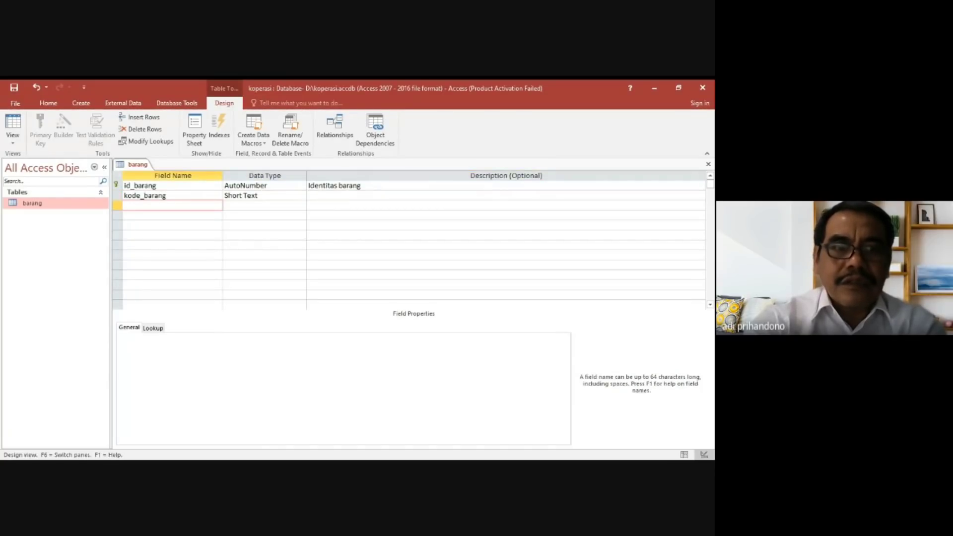
pyautogui.write('nama_aba')
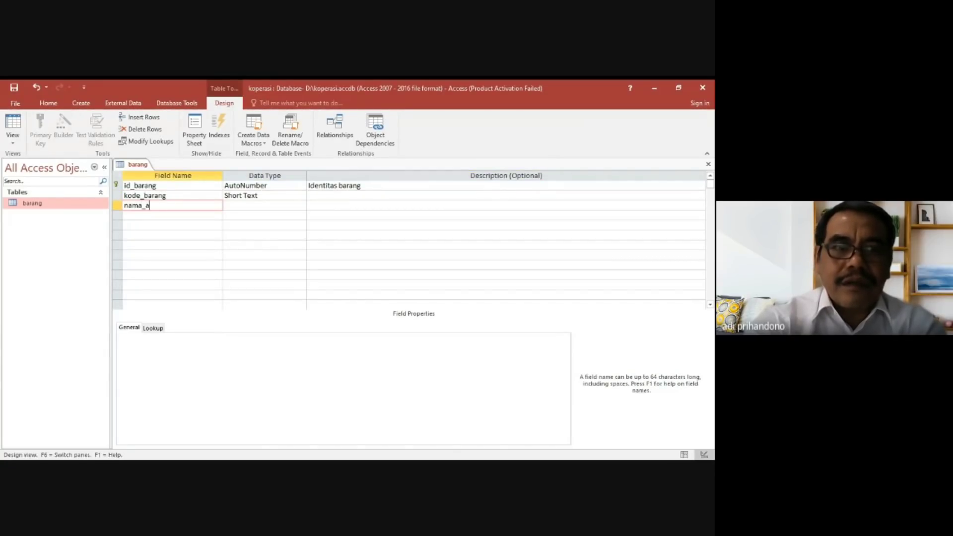
pyautogui.press('BackSpace')
pyautogui.press('BackSpace')
pyautogui.press('BackSpace')
pyautogui.write('barang')
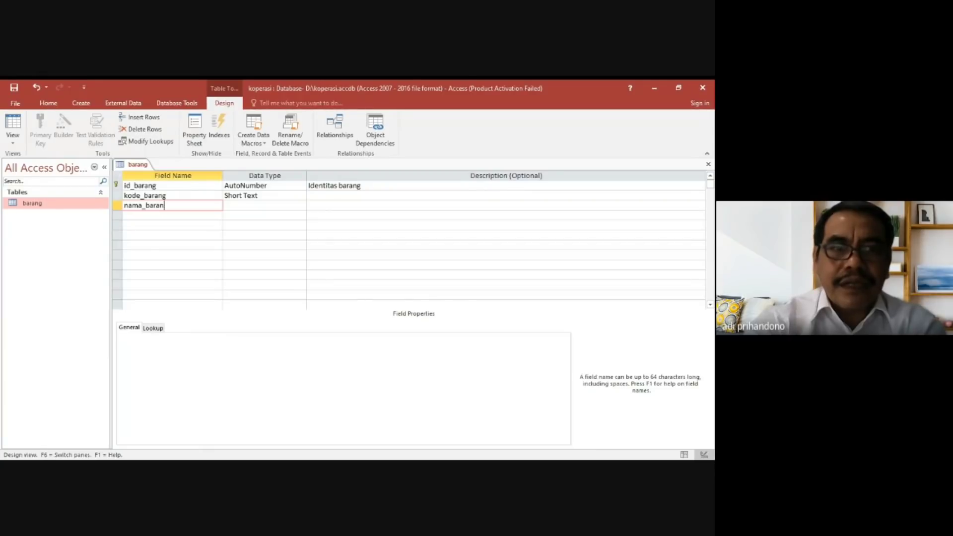
pyautogui.press('Tab')
# Add a fourth field named satuan with the default Short Text data type and no description.
pyautogui.press('Tab')
pyautogui.press('Tab')
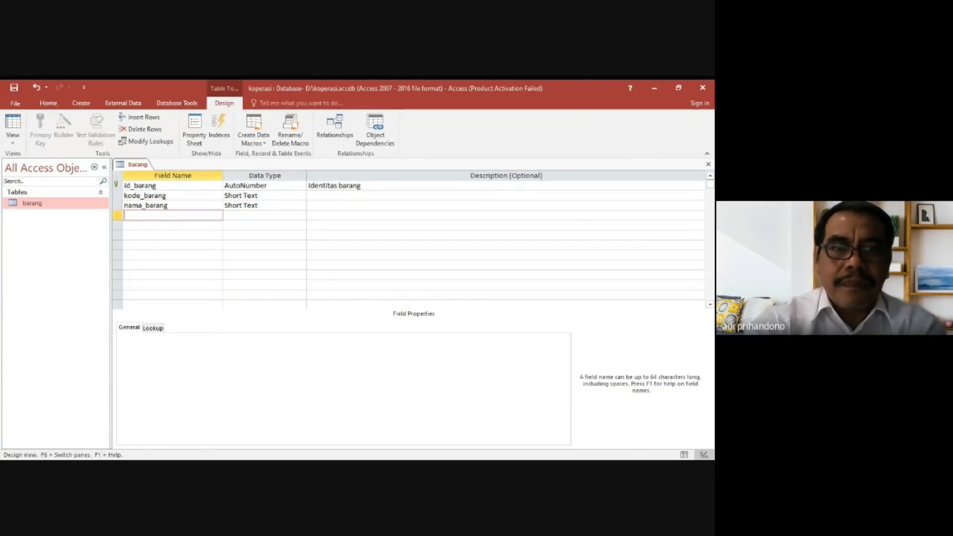
pyautogui.write('satuan')
pyautogui.press('Tab')
pyautogui.press('Tab')
pyautogui.press('Tab')
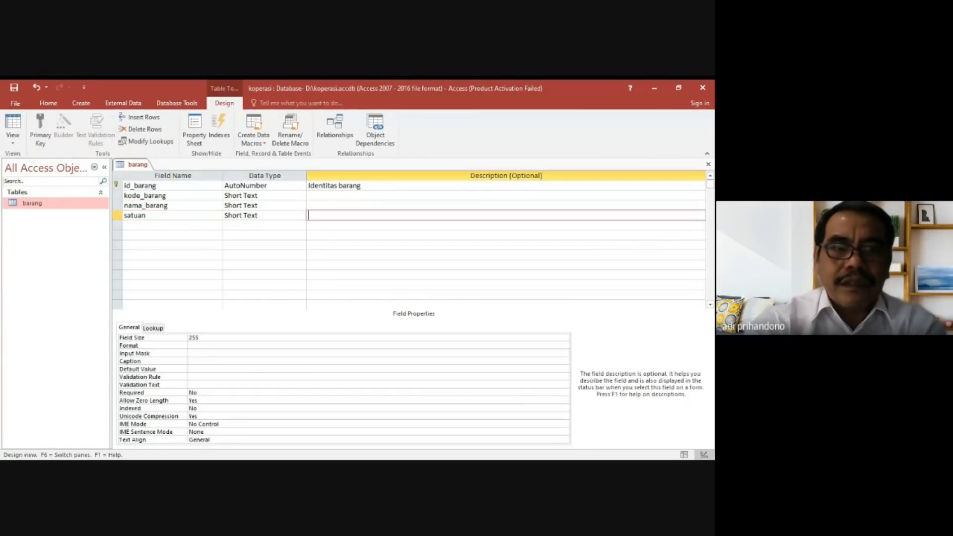
# Add a fifth field named harga and set its data type to Number.
pyautogui.write('harga')
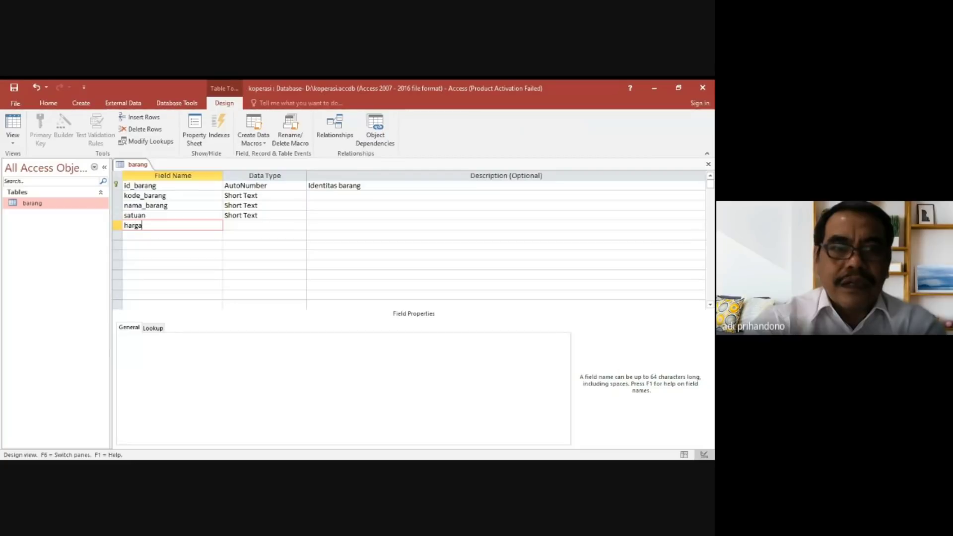
pyautogui.press('Tab')
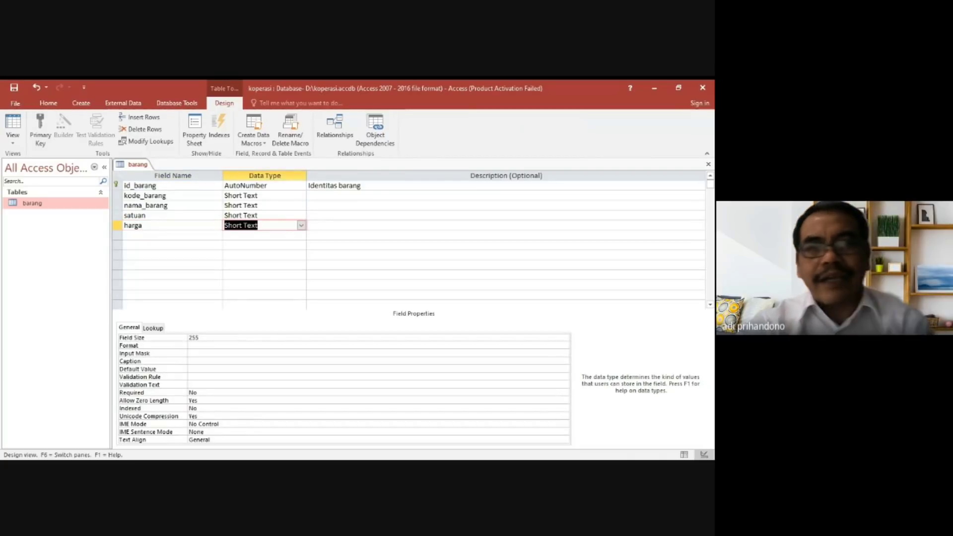
pyautogui.click(301, 227)
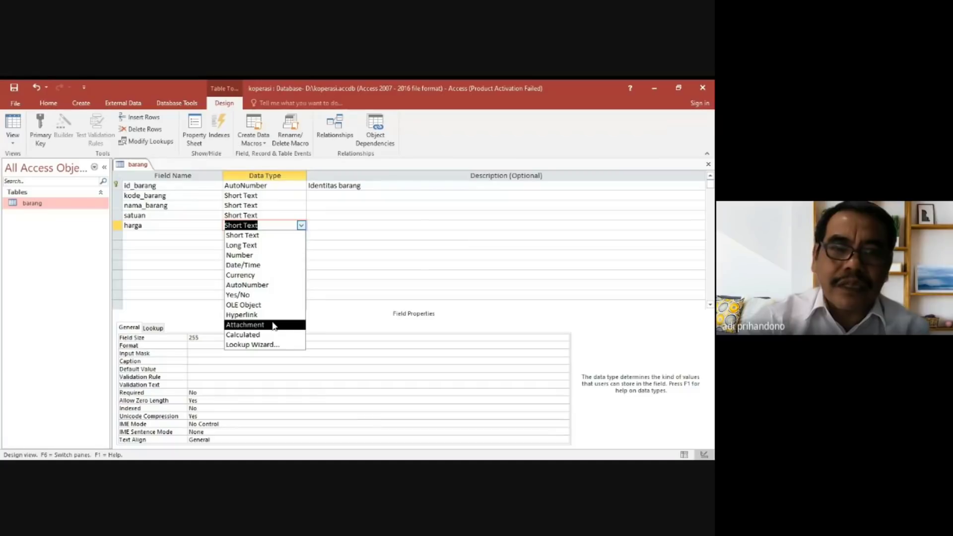
pyautogui.click(274, 255)
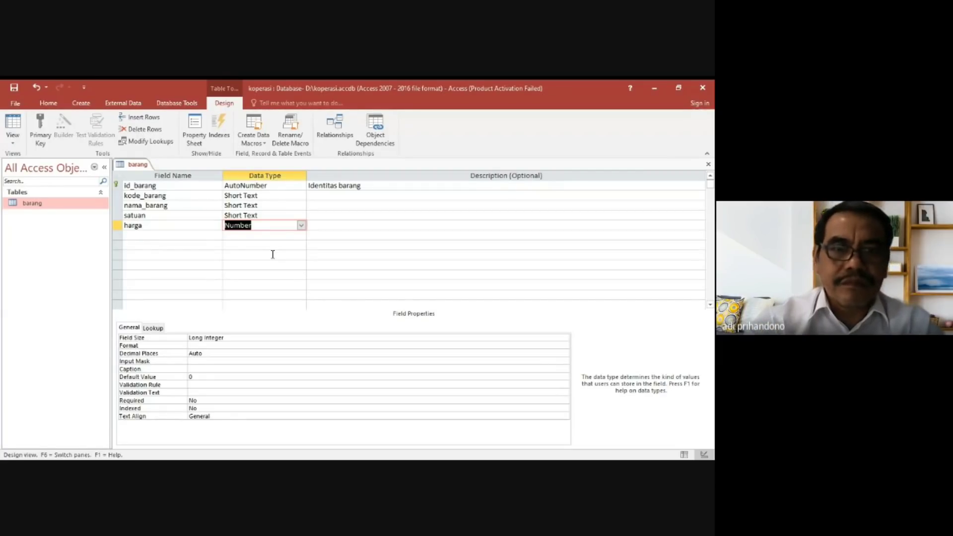
pyautogui.click(309, 252)
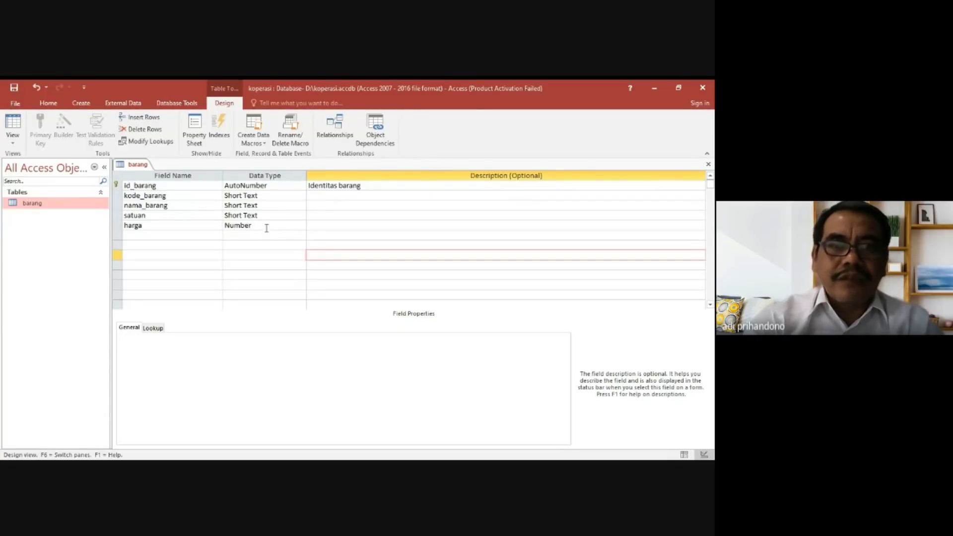
# Open the barang table in Datasheet View, saving its design changes.
pyautogui.doubleClick(39, 208)
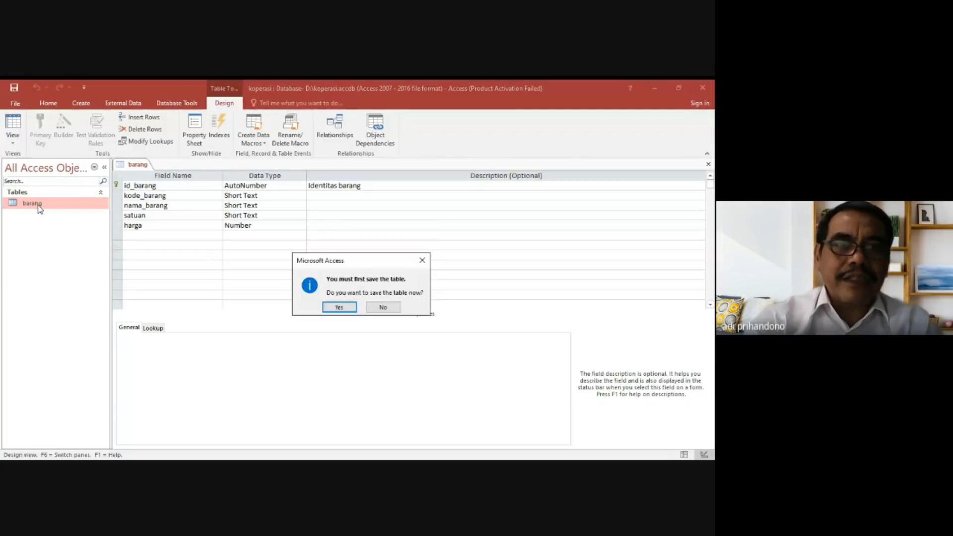
pyautogui.click(334, 308)
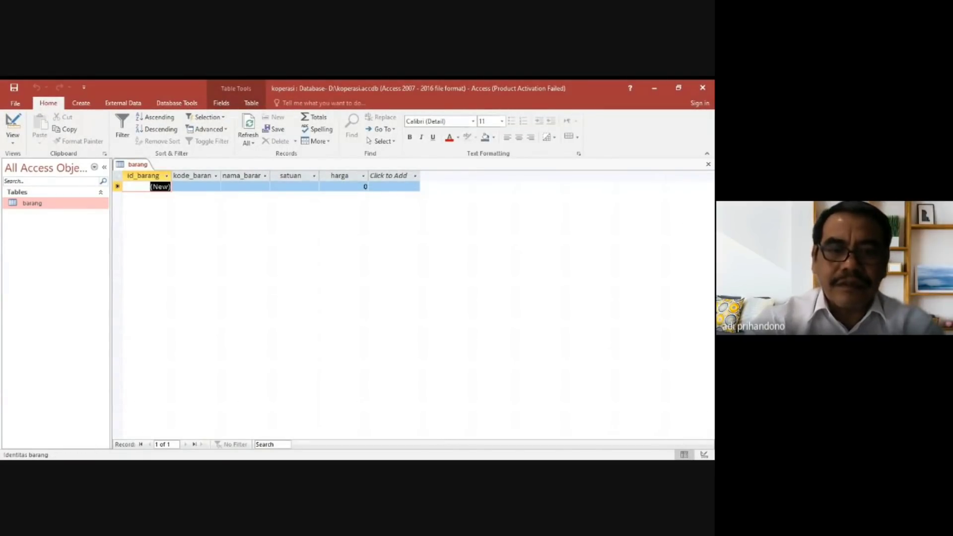
pyautogui.hotkey('alt', 'Tab')
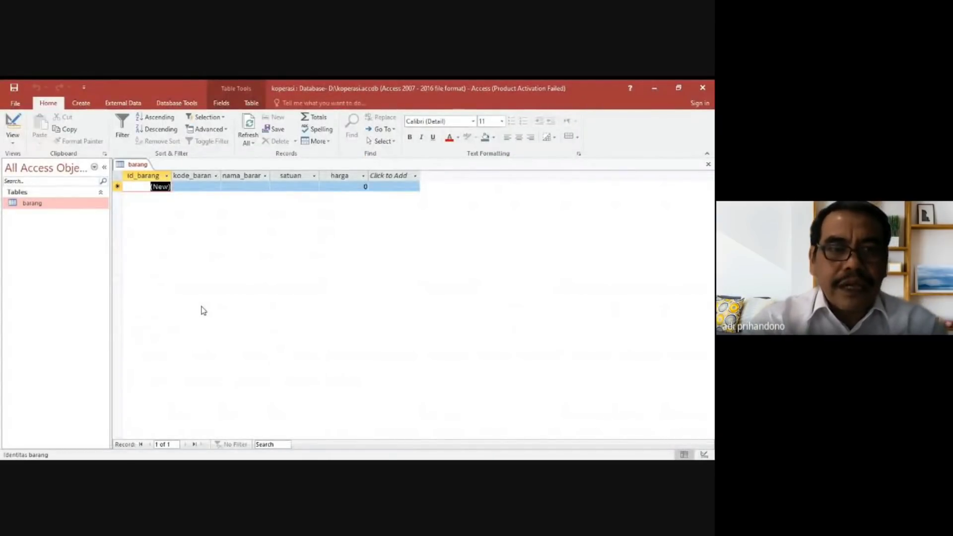
# Start the first barang record with kode_barang B001 and nama_barang "INDOMIE GORANG".
pyautogui.press('Tab')
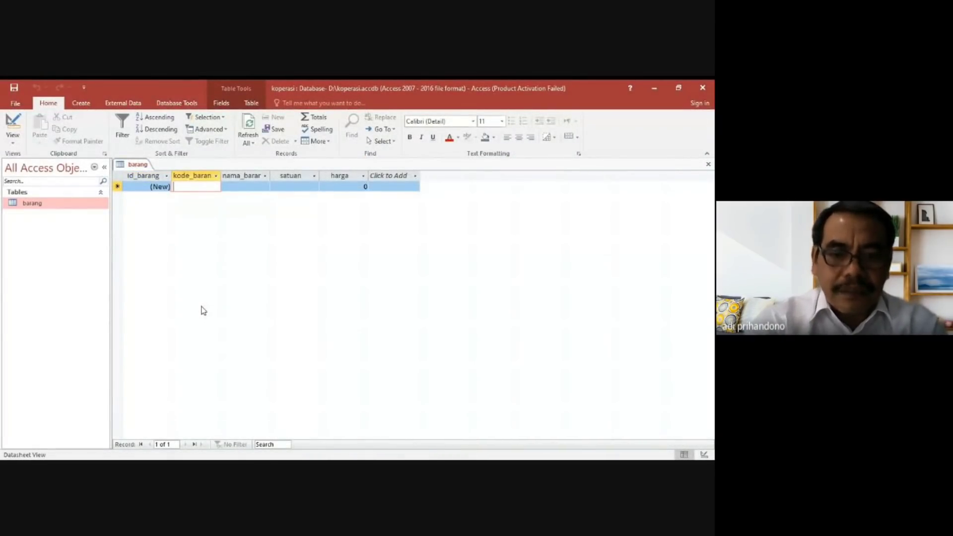
pyautogui.press('capslock')
pyautogui.write('B')
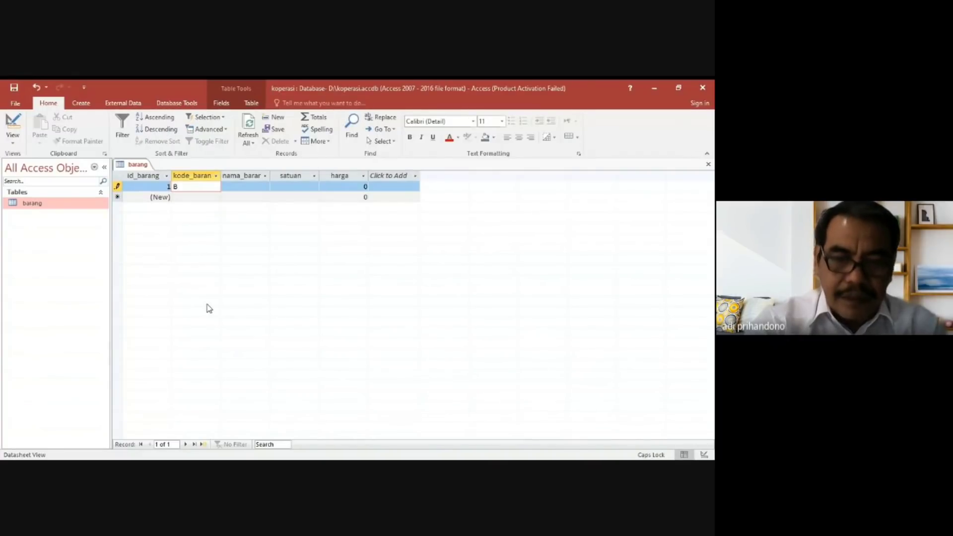
pyautogui.write('001')
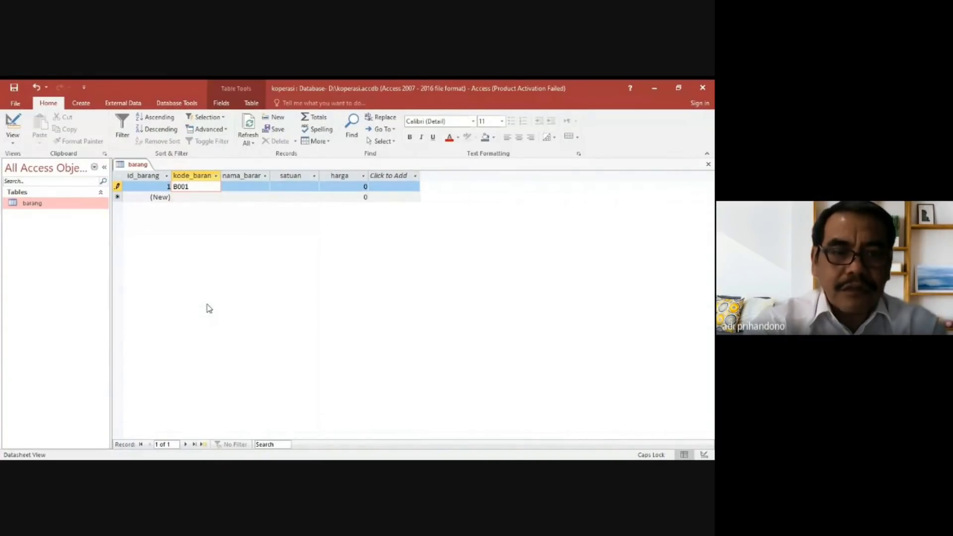
pyautogui.press('Tab')
pyautogui.write('UB')
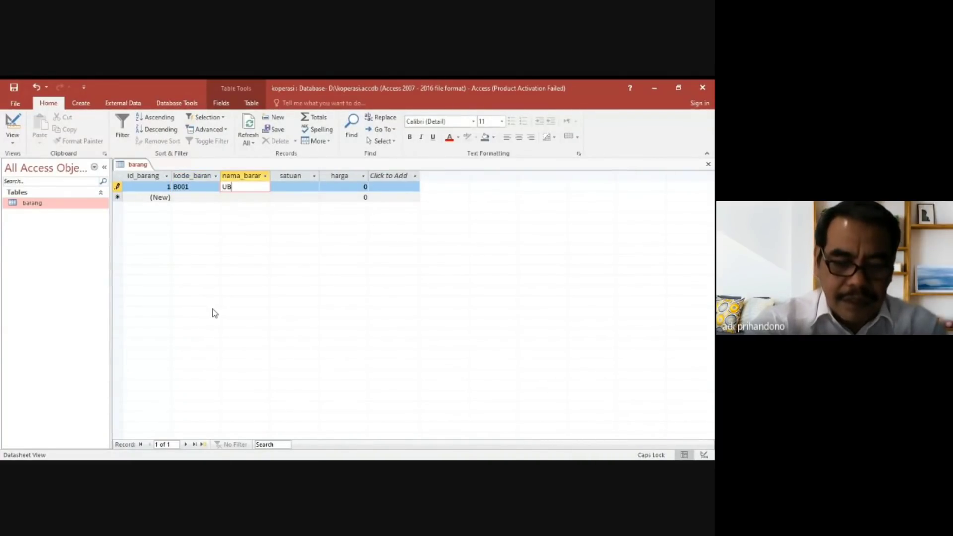
pyautogui.press('BackSpace')
pyautogui.press('BackSpace')
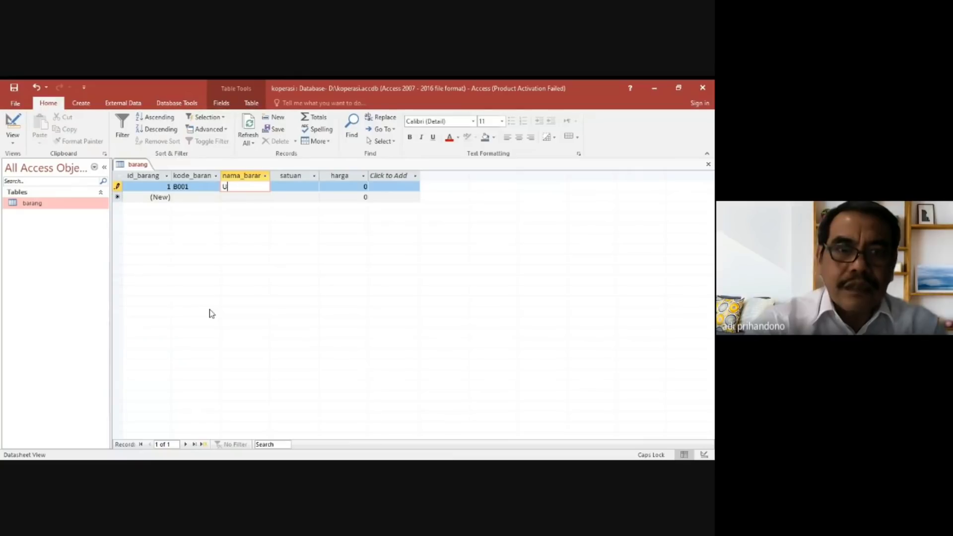
pyautogui.write('INDOMIE')
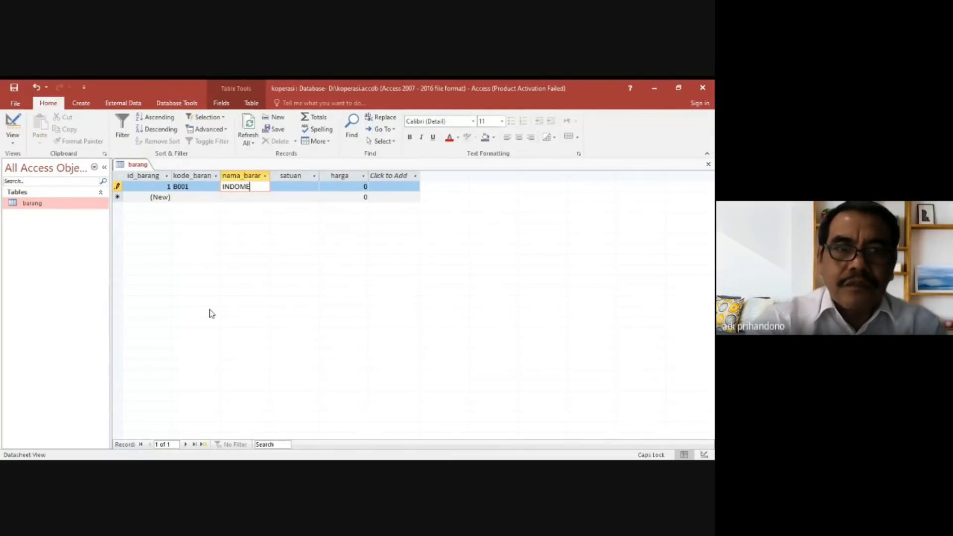
pyautogui.write(' GORANG')
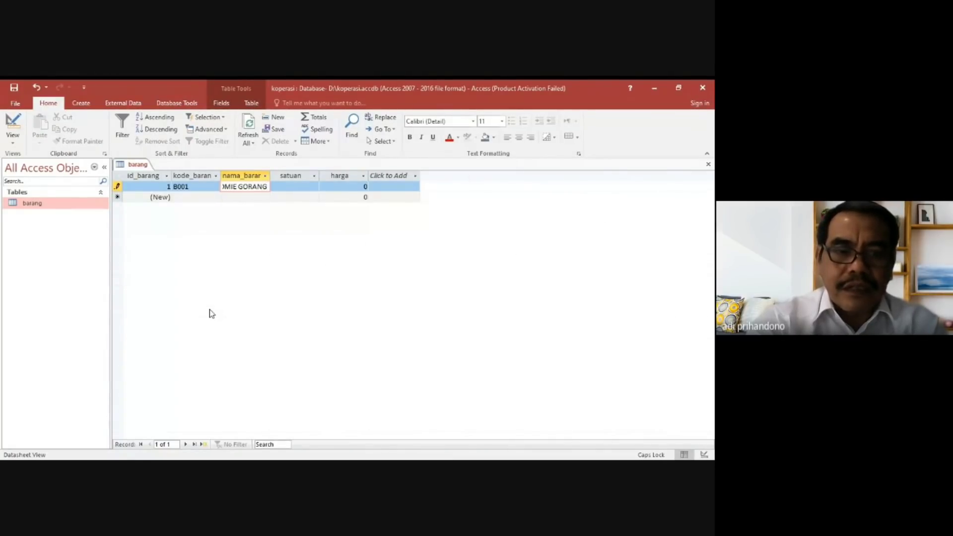
pyautogui.press('Tab')
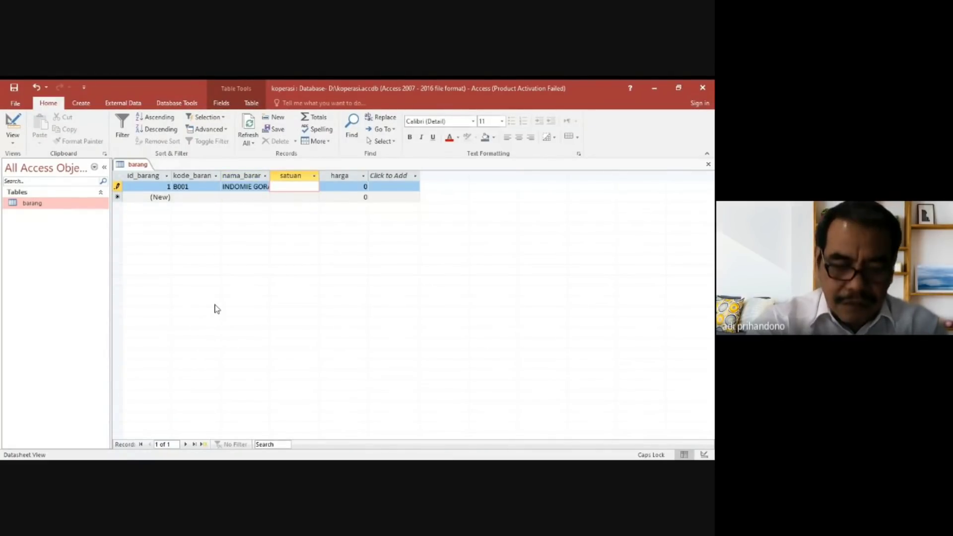
# Complete the B001 record with satuan KARDUS and harga 90000.
pyautogui.write('KAR')
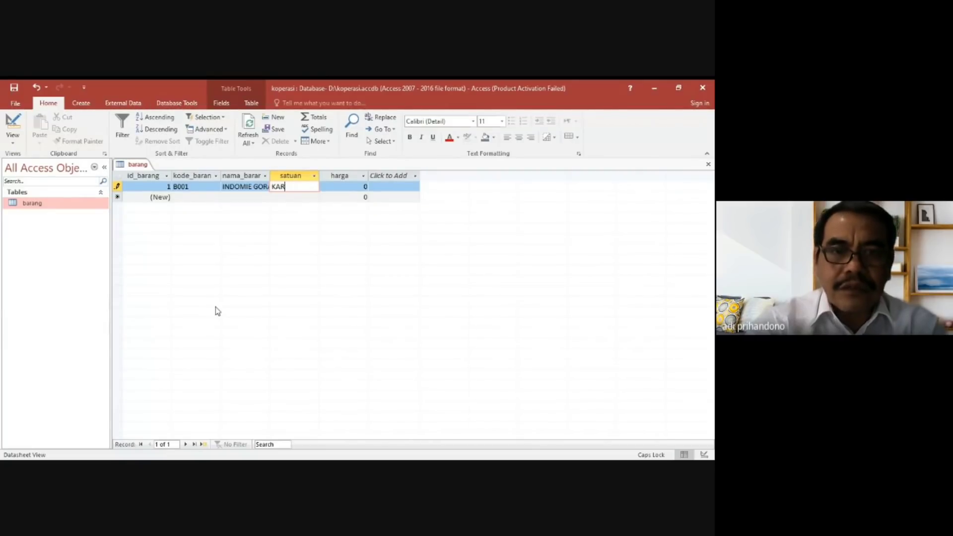
pyautogui.write('DUS')
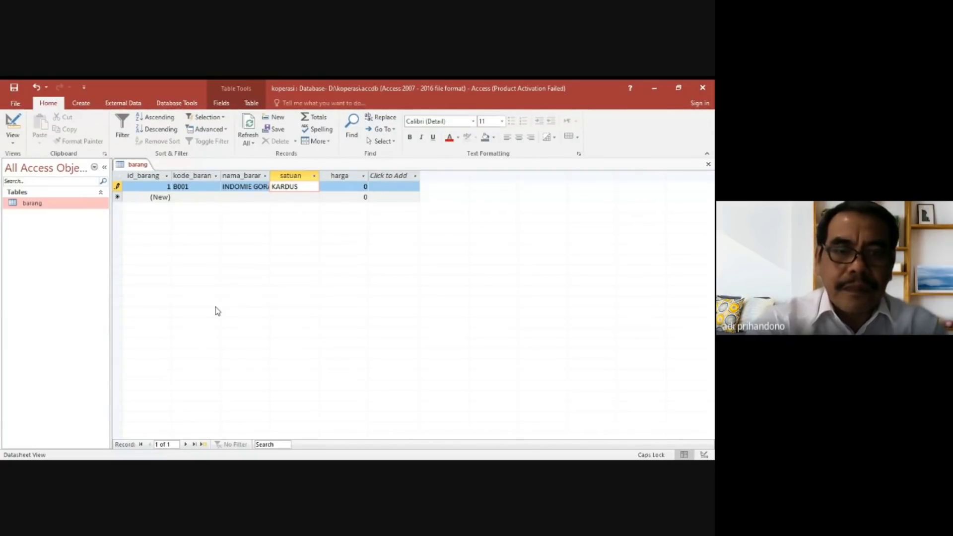
pyautogui.press('Tab')
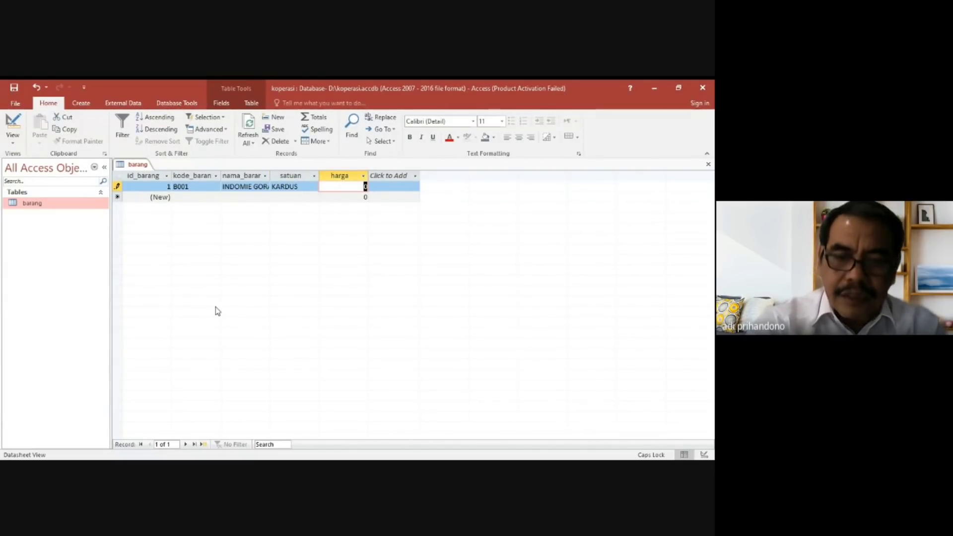
pyautogui.write('90000')
pyautogui.press('Tab')
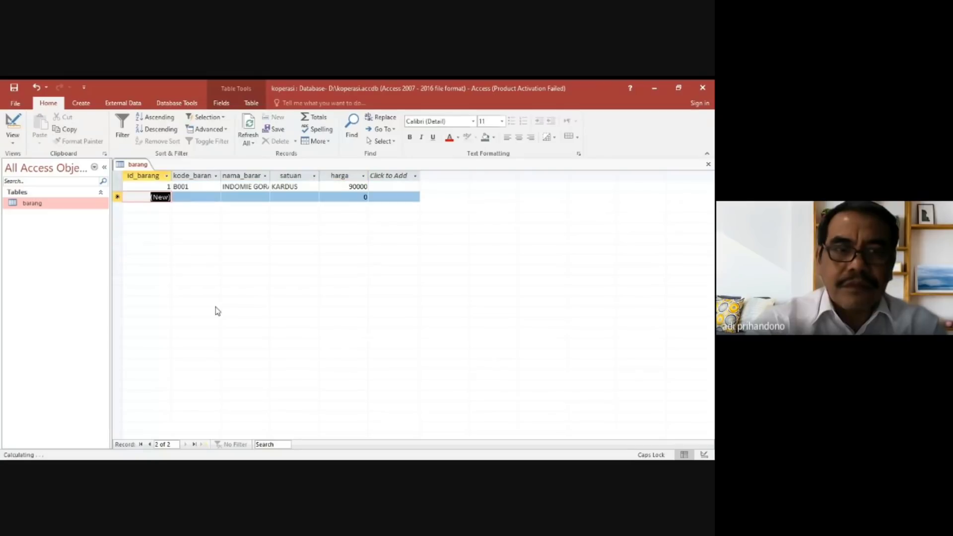
# Start the second barang record with kode_barang B002 and nama_barang "RINSO 1,4 KG".
pyautogui.press('Tab')
pyautogui.write('B002')
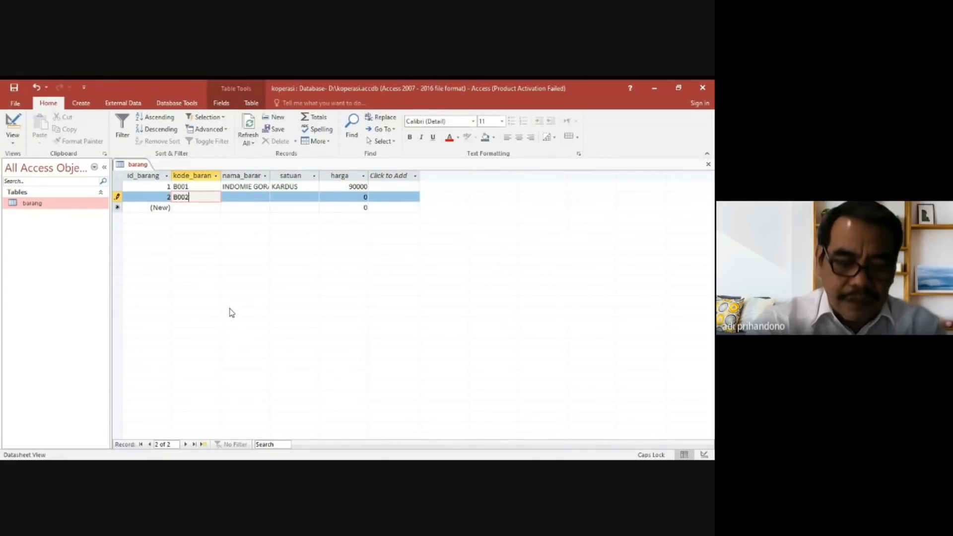
pyautogui.press('Tab')
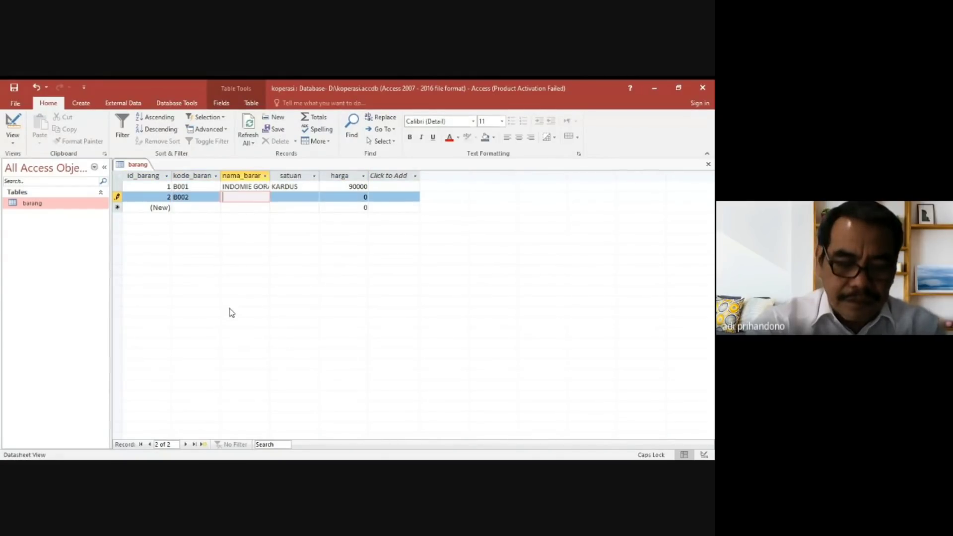
pyautogui.write('ROKO')
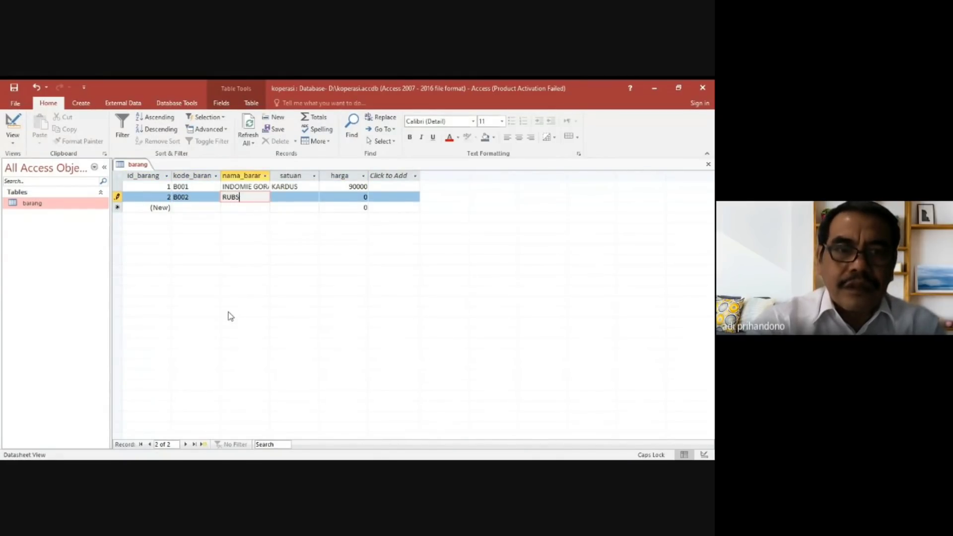
pyautogui.press('BackSpace')
pyautogui.press('BackSpace')
pyautogui.press('BackSpace')
pyautogui.write('INSO')
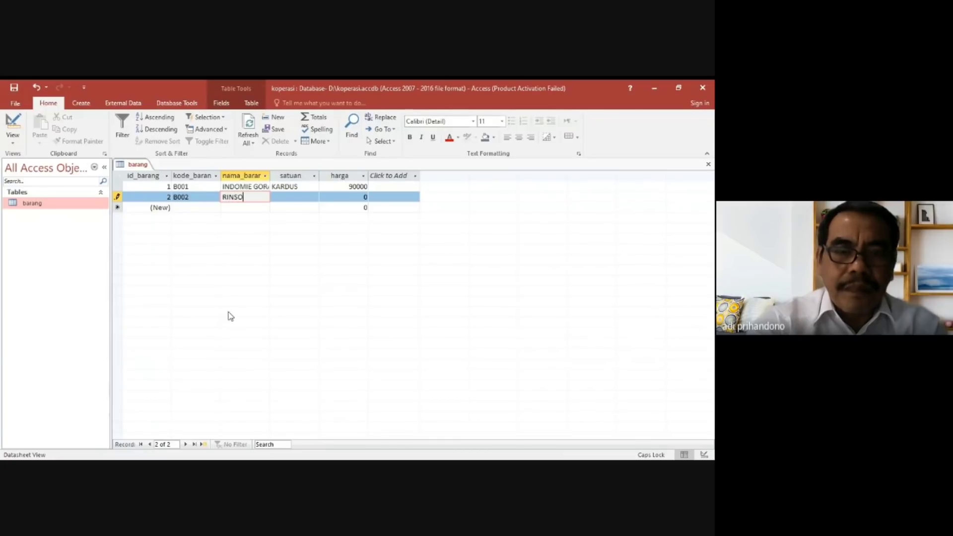
pyautogui.write(' 1,4 ')
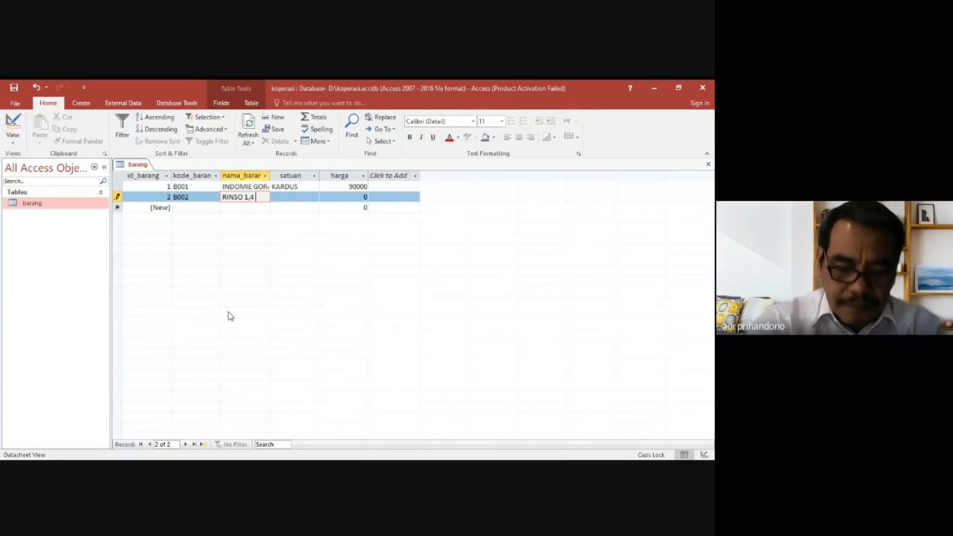
pyautogui.write('KG')
# Complete the B002 record with satuan PLASTIK and harga 30000.
pyautogui.press('Tab')
pyautogui.write('P')
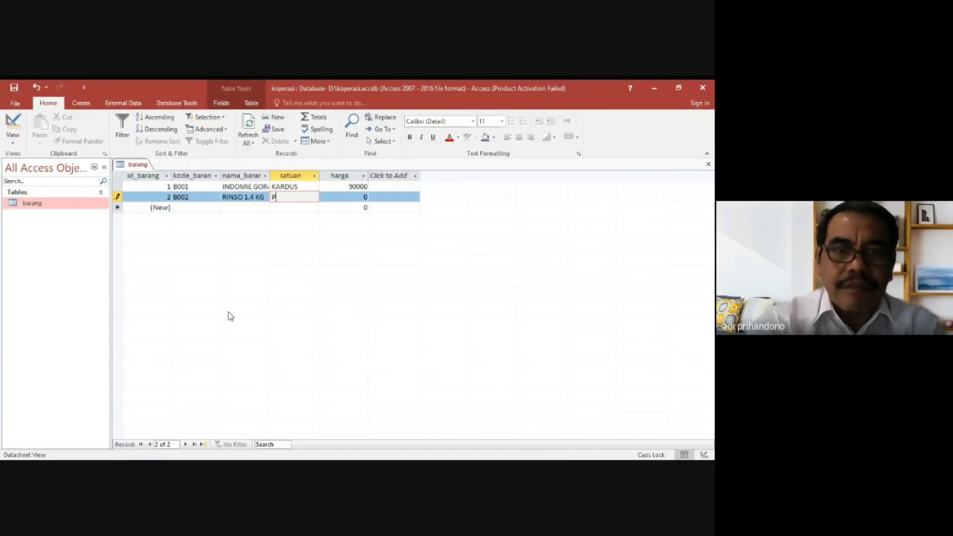
pyautogui.write('LASTIK')
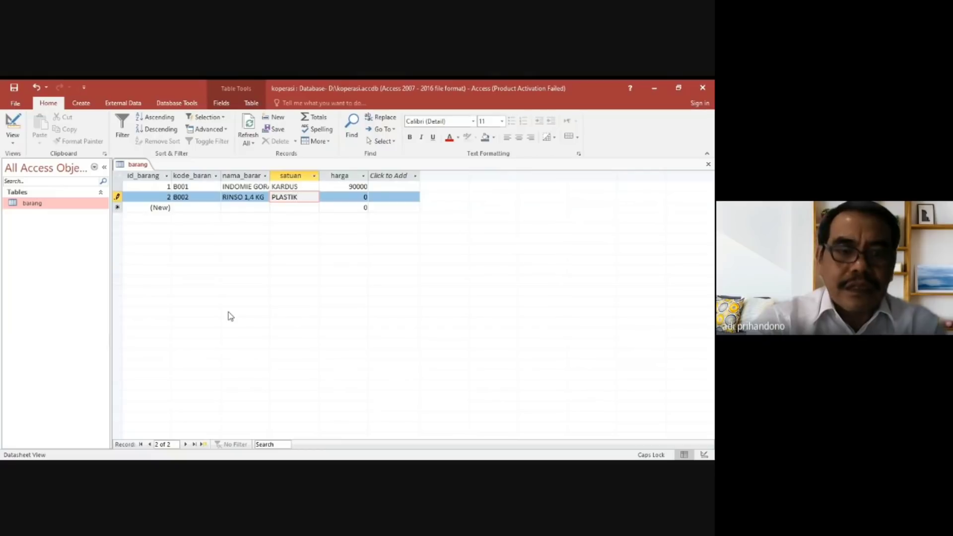
pyautogui.press('Tab')
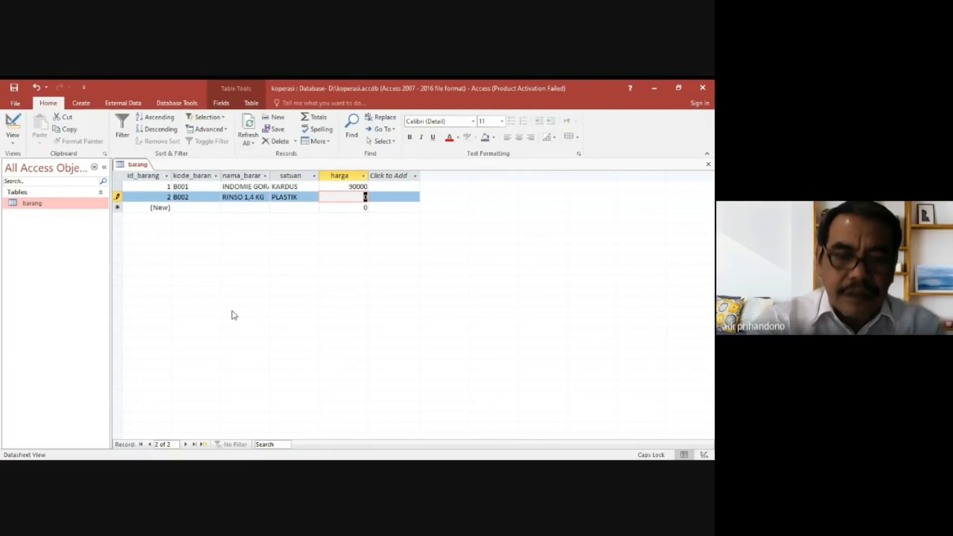
pyautogui.write('30000')
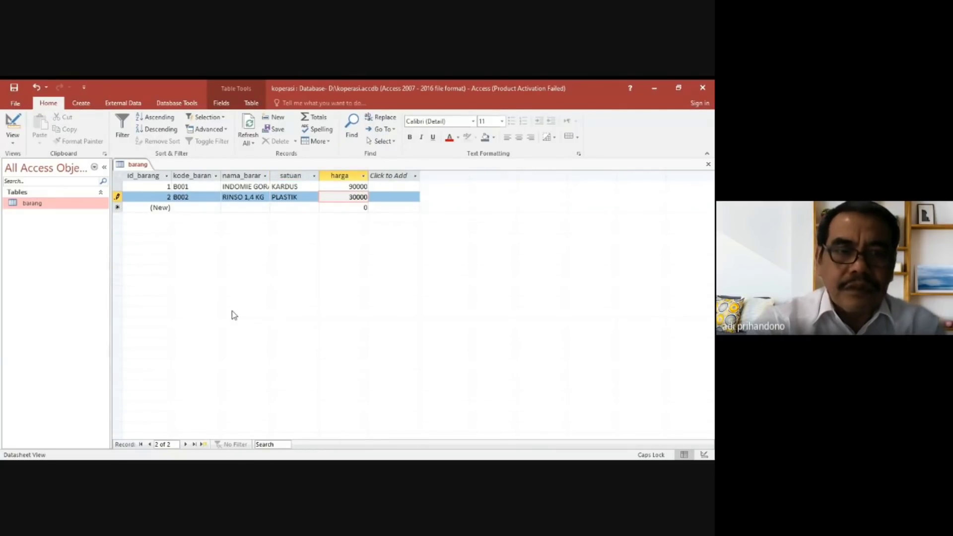
pyautogui.press('Tab')
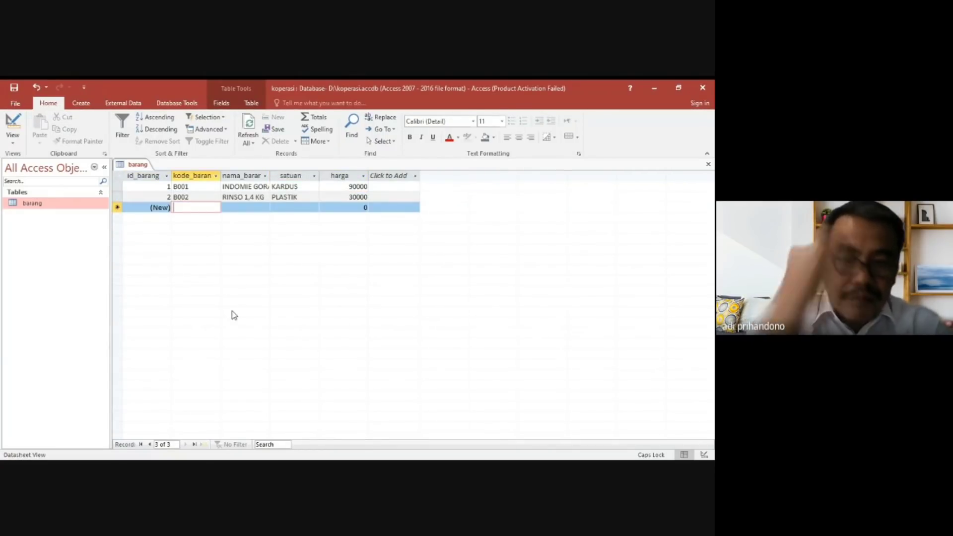
# Start the third barang record with kode_barang B003 and nama_barang "KECAP ABC".
pyautogui.write('B003')
pyautogui.press('Tab')
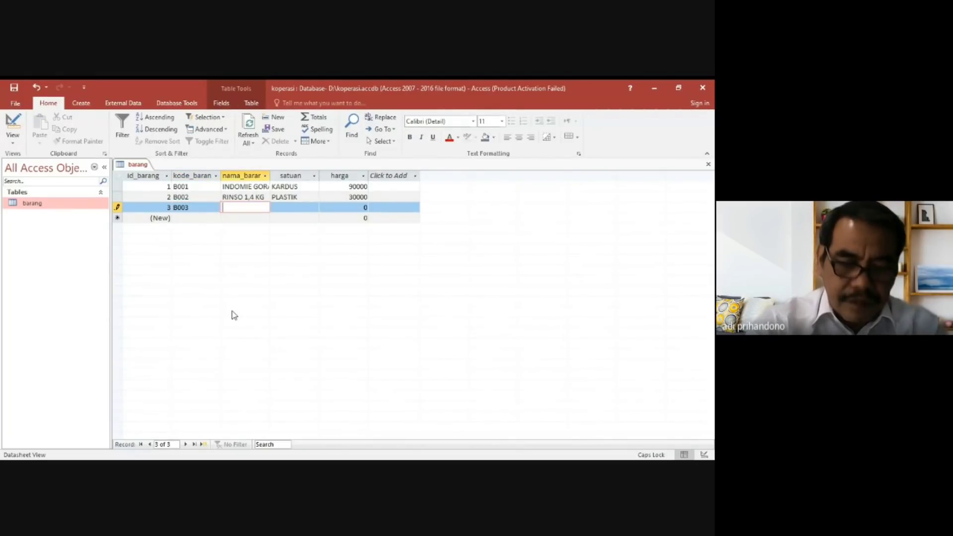
pyautogui.write('KECAP ')
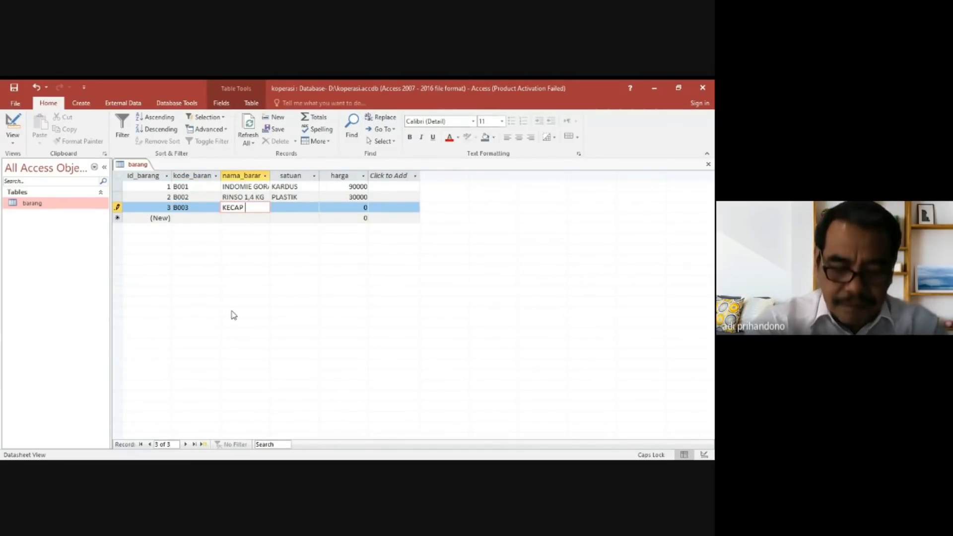
pyautogui.write('AB')
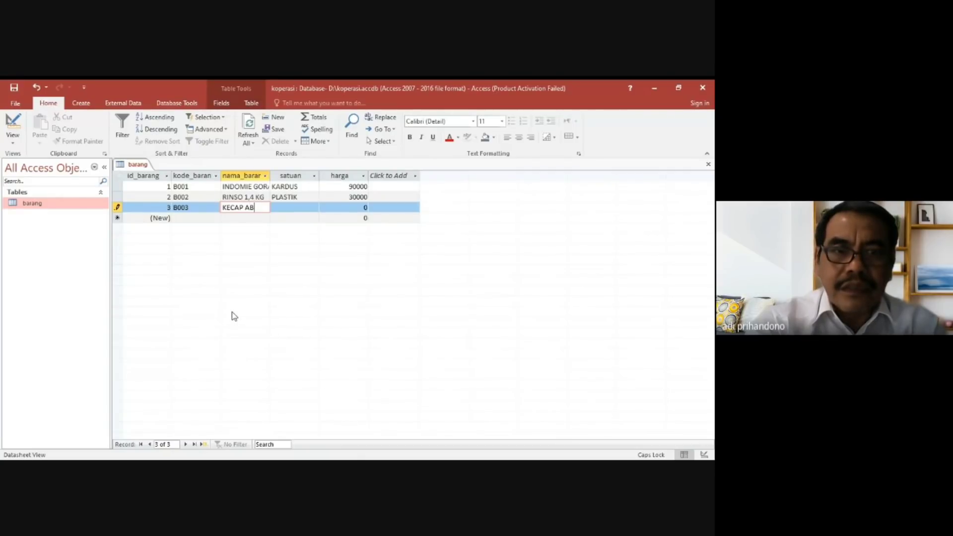
pyautogui.write('C')
pyautogui.press('Tab')
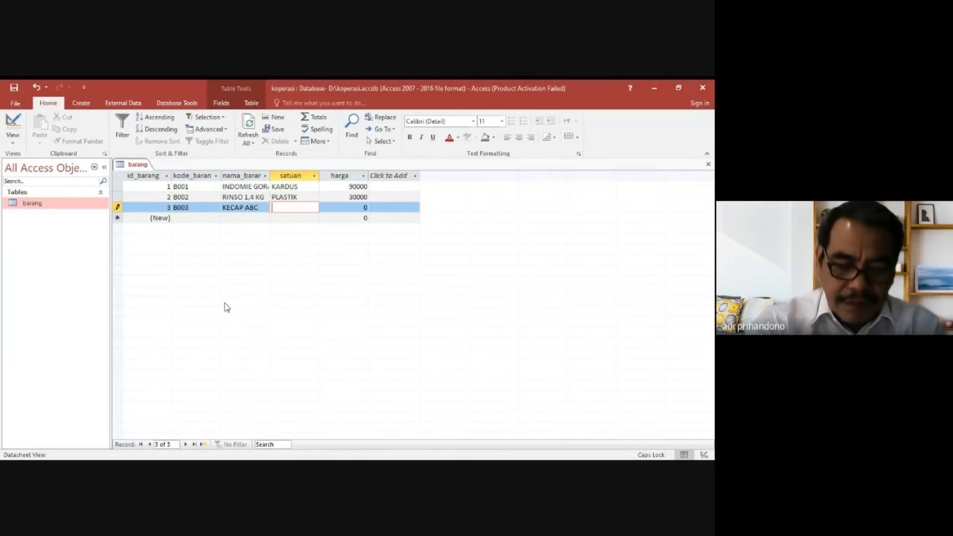
# Complete the B003 record with satuan BOTOL and harga 9000.
pyautogui.write('BOTOL')
pyautogui.press('Tab')
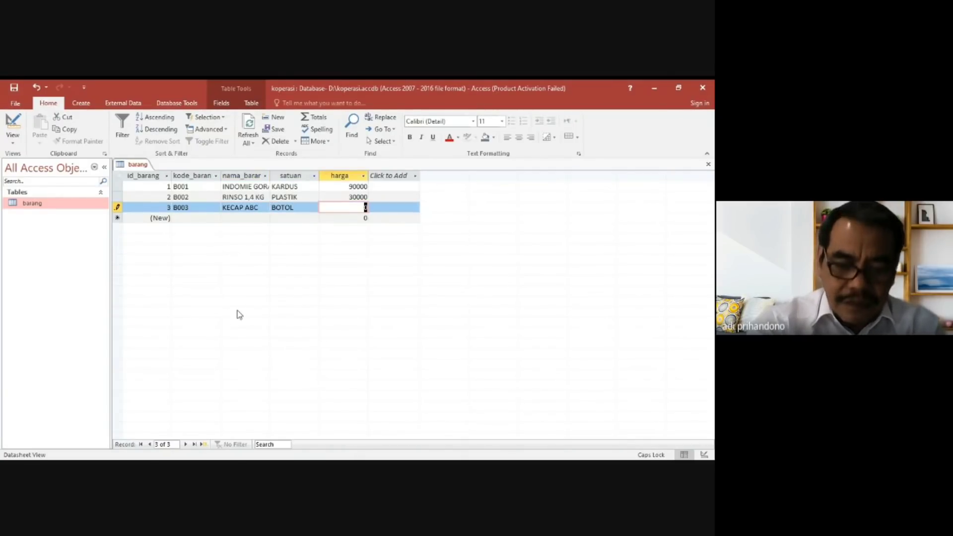
pyautogui.write('9000')
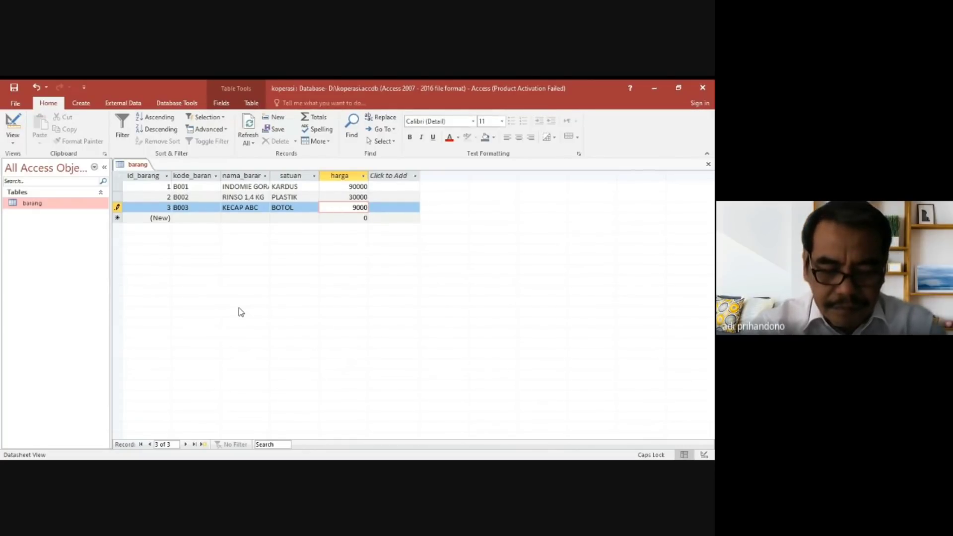
pyautogui.press('Tab')
pyautogui.press('Tab')
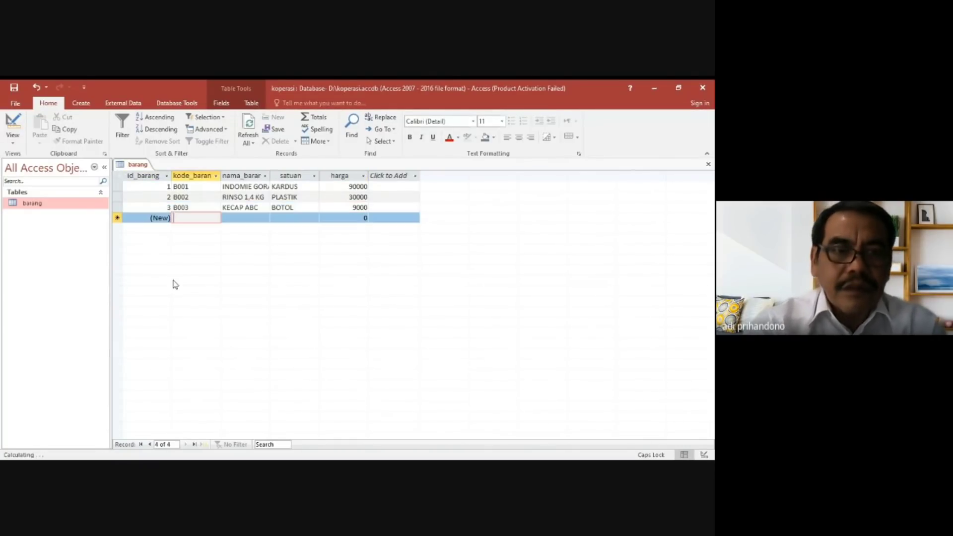
# Start the fourth barang record with kode_barang B004 and nama_barang "SABUN MANDI LUX".
pyautogui.write('B004')
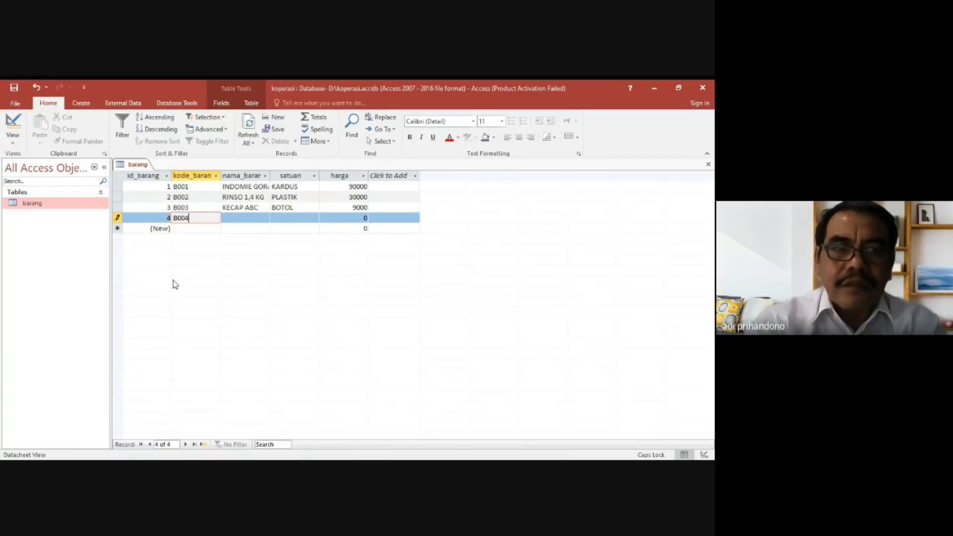
pyautogui.press('Tab')
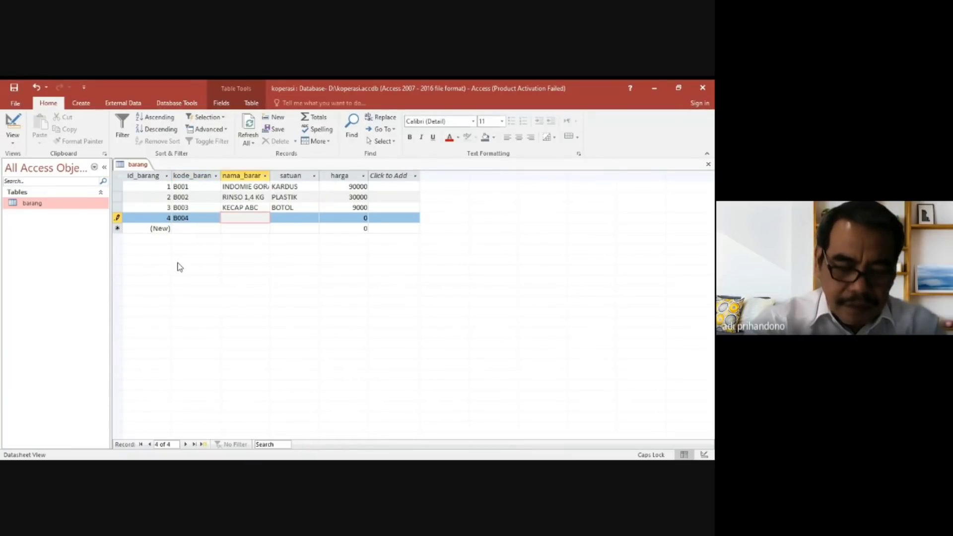
pyautogui.write('SABU')
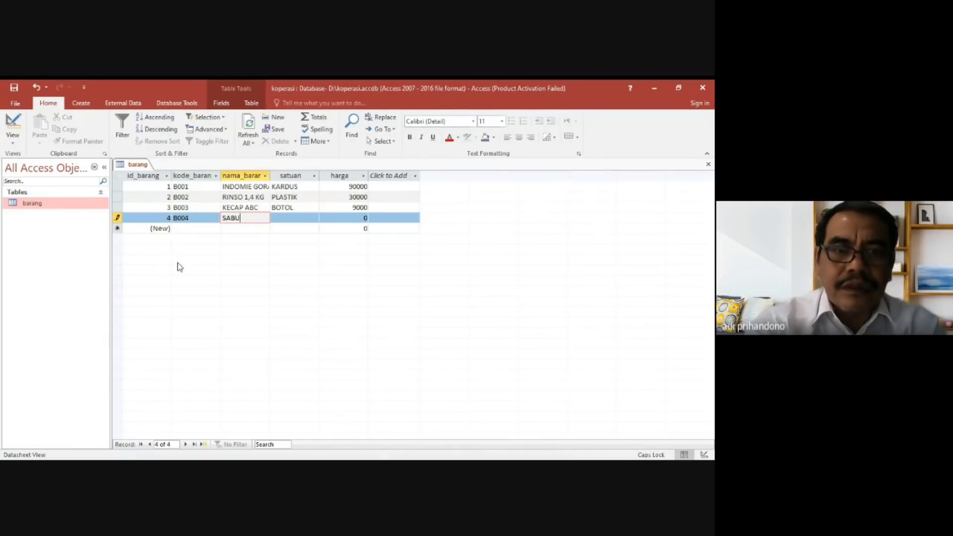
pyautogui.write('N MANDI L')
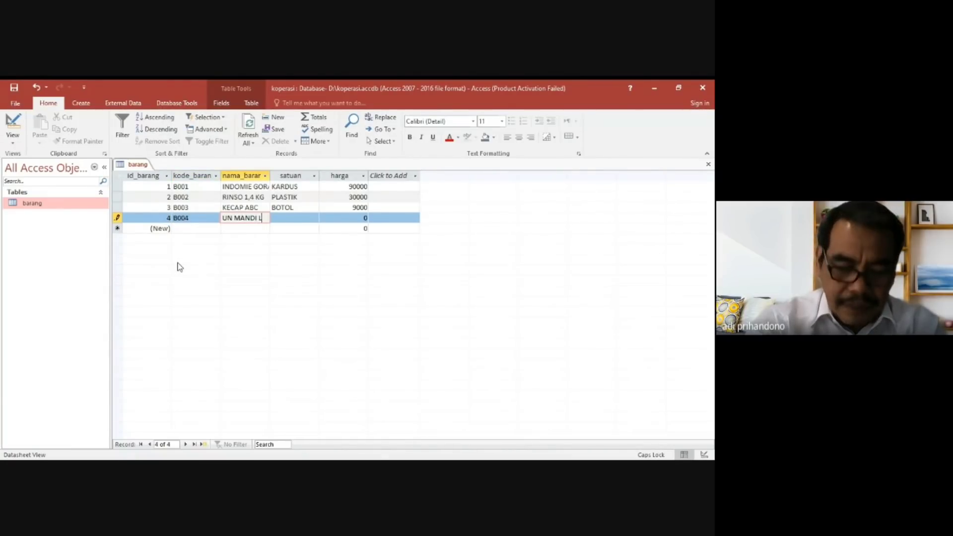
pyautogui.write('UX')
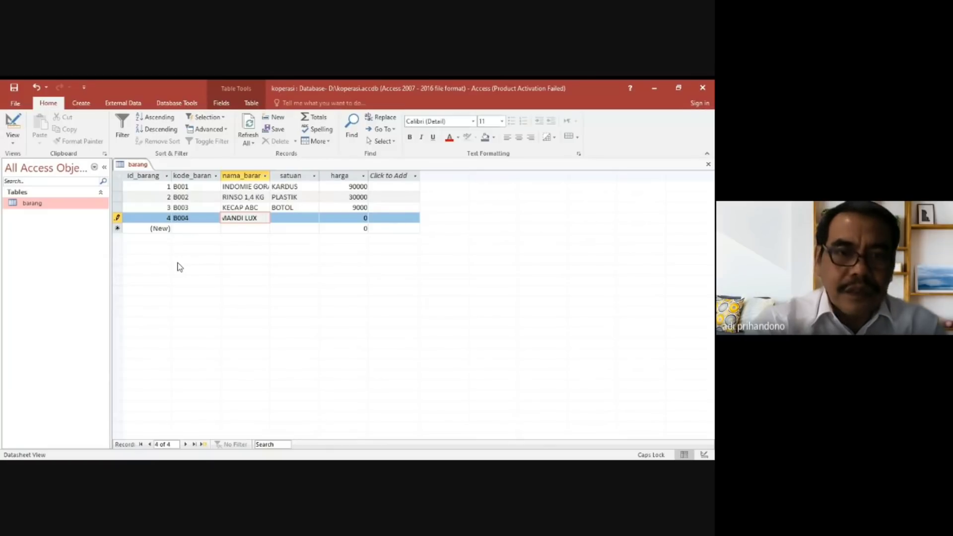
pyautogui.press('Tab')
# Complete the B004 record with satuan BATANG and harga 4000.
pyautogui.write('B')
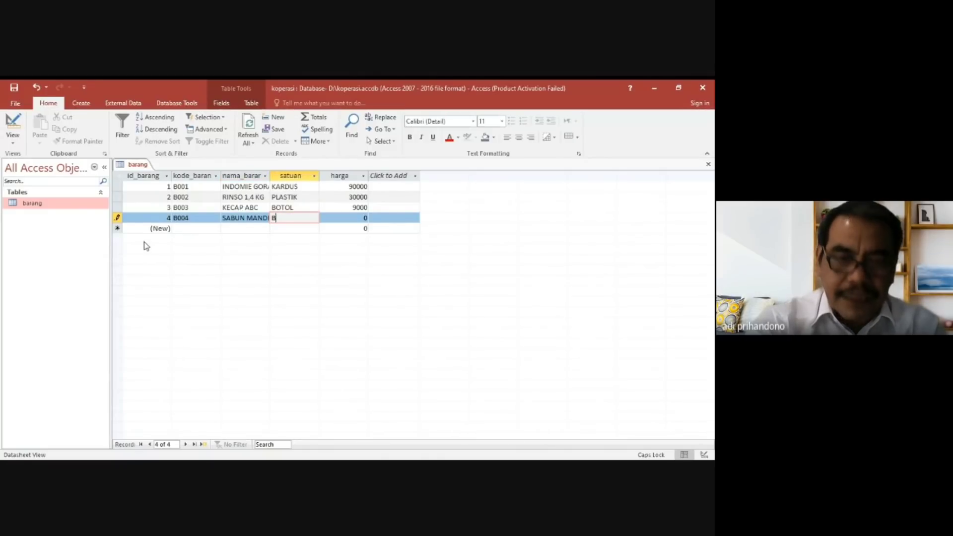
pyautogui.write('ATANG')
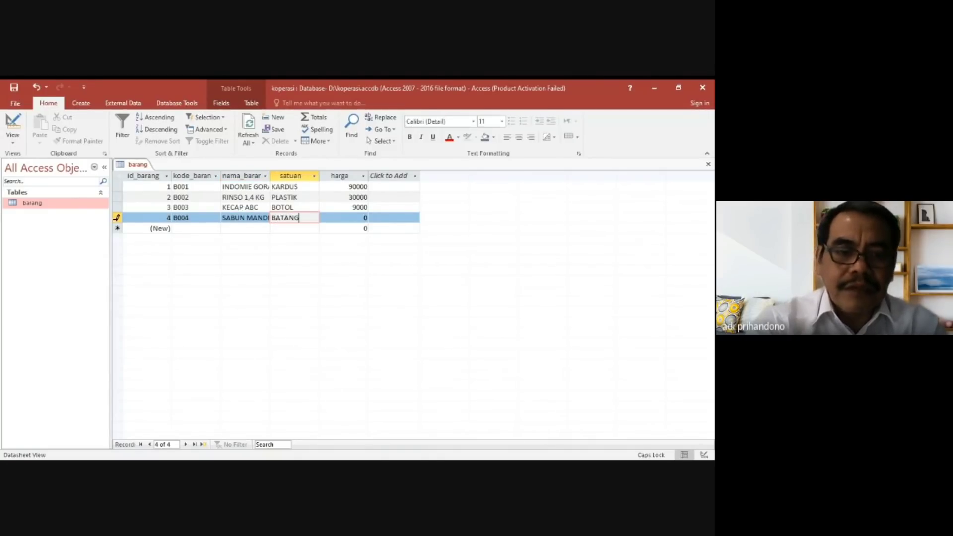
pyautogui.press('Tab')
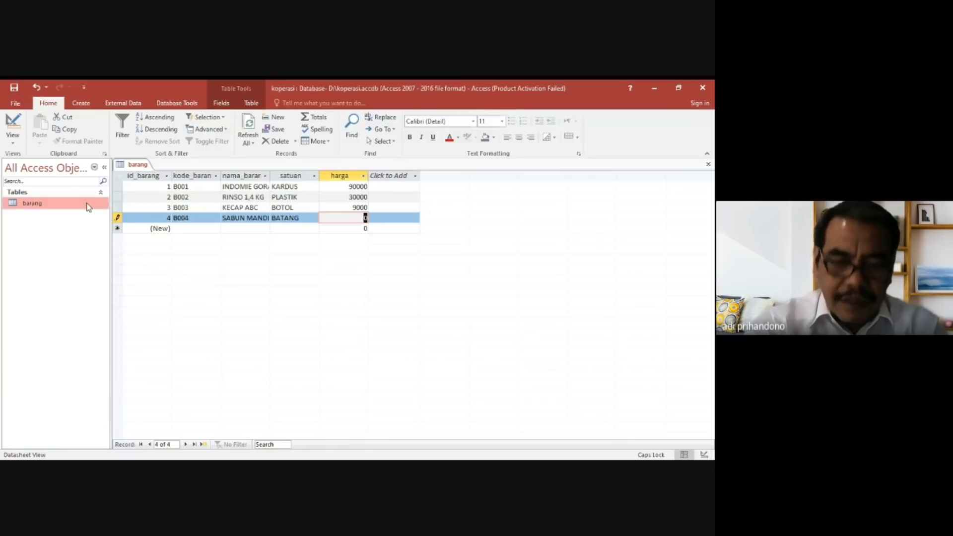
pyautogui.write('4000')
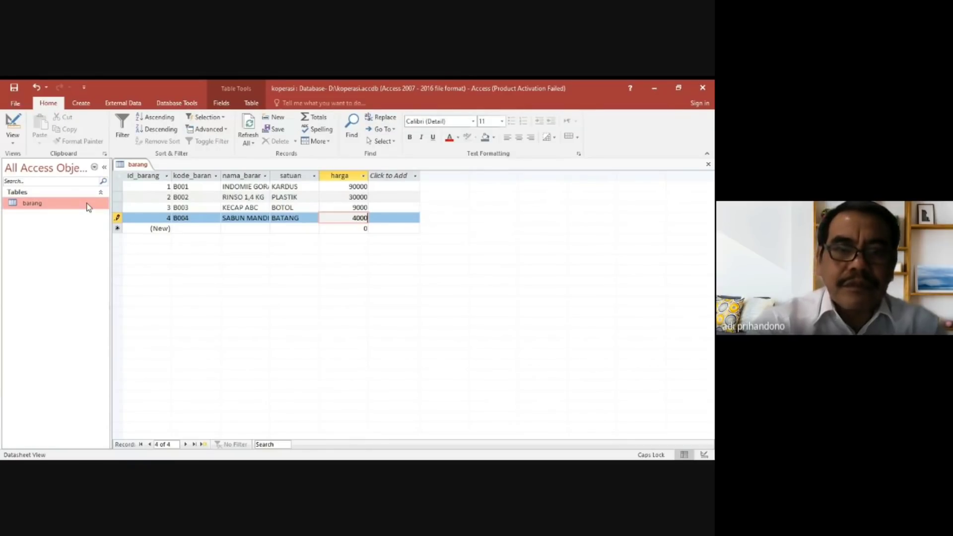
pyautogui.press('Tab')
pyautogui.press('Tab')
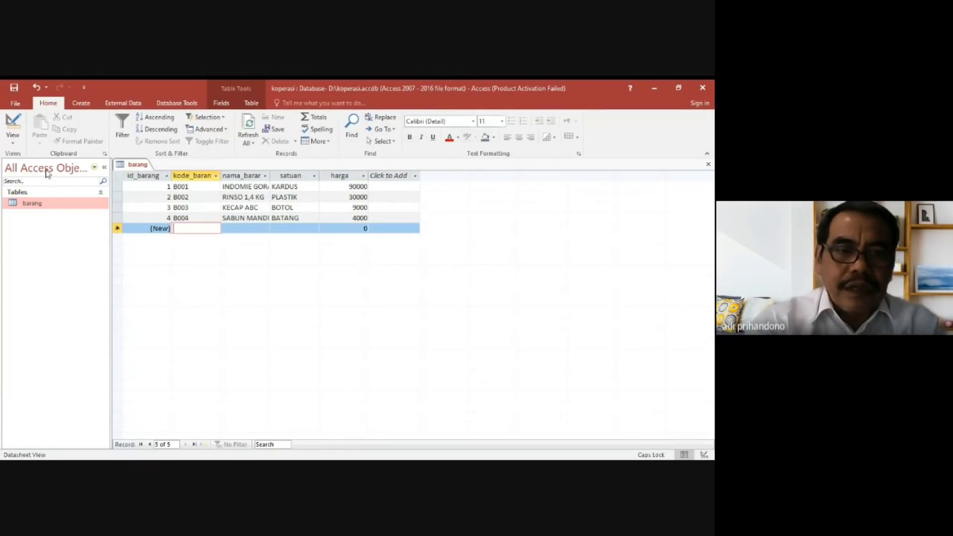
# Fill in the fifth barang record with kode_barang B005, nama_barang "SUSU MILO", satuan KARDUS and harga 40000.
pyautogui.write('B005')
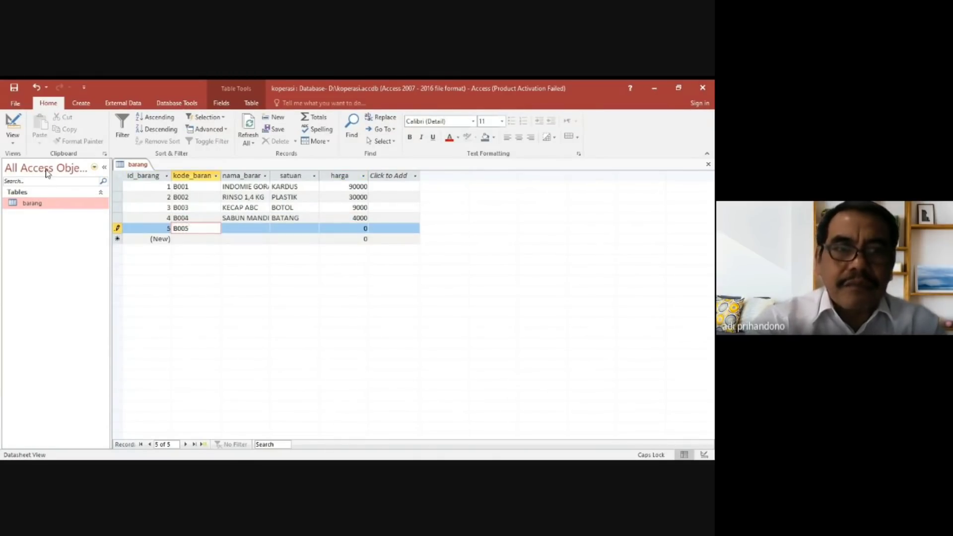
pyautogui.press('Tab')
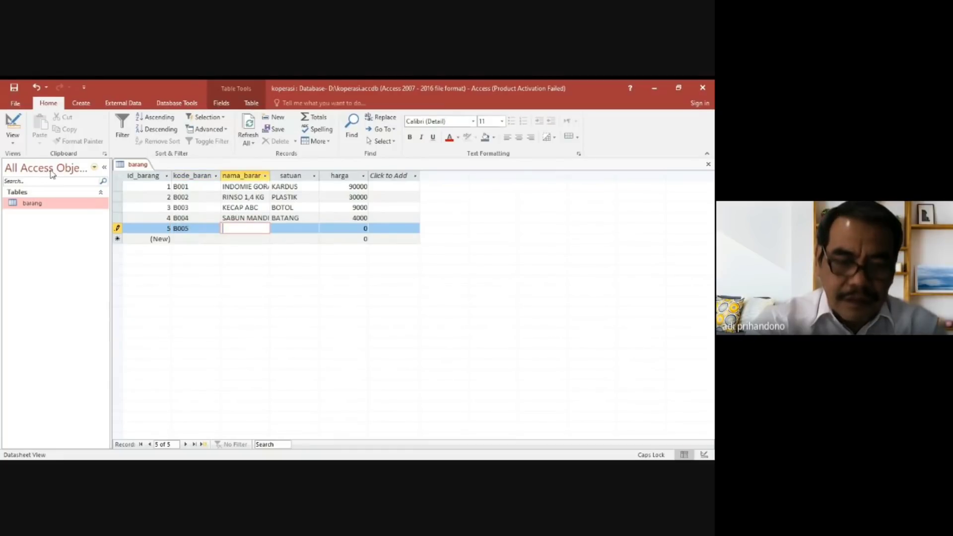
pyautogui.write('SUSU MILO')
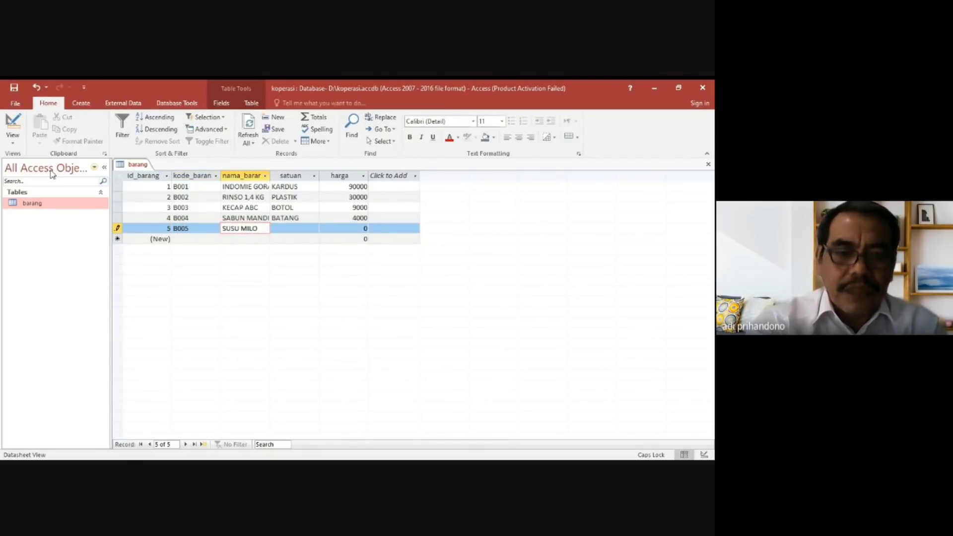
pyautogui.press('Tab')
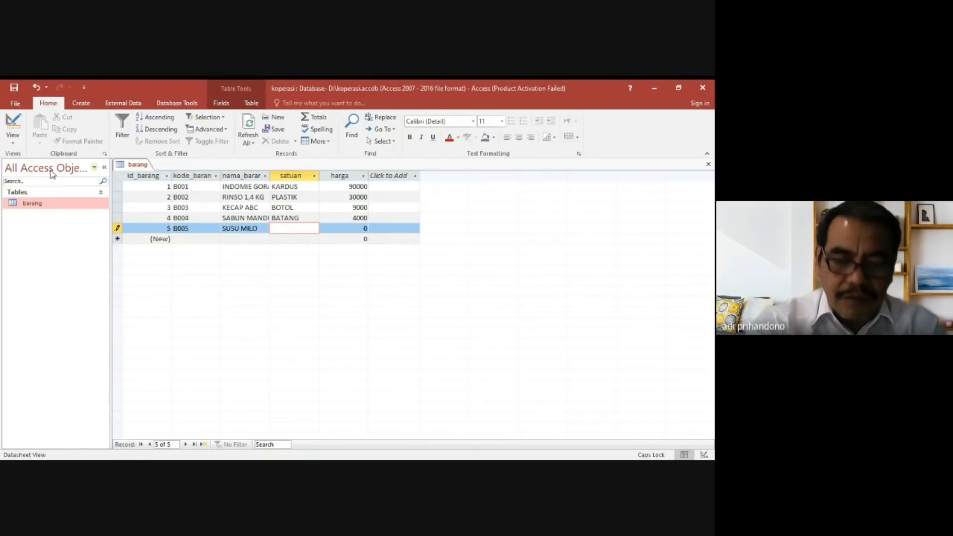
pyautogui.write('KARDUS')
pyautogui.press('Tab')
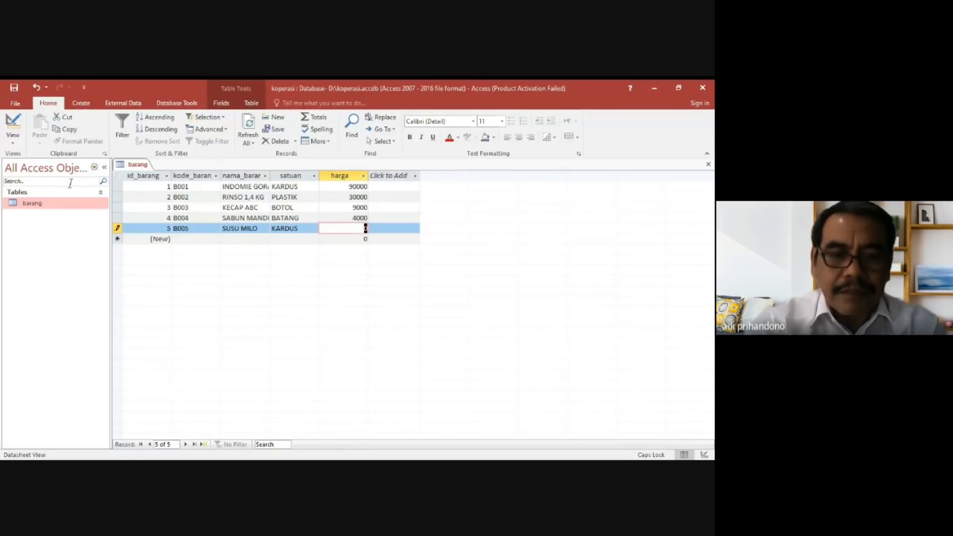
pyautogui.write('40000')
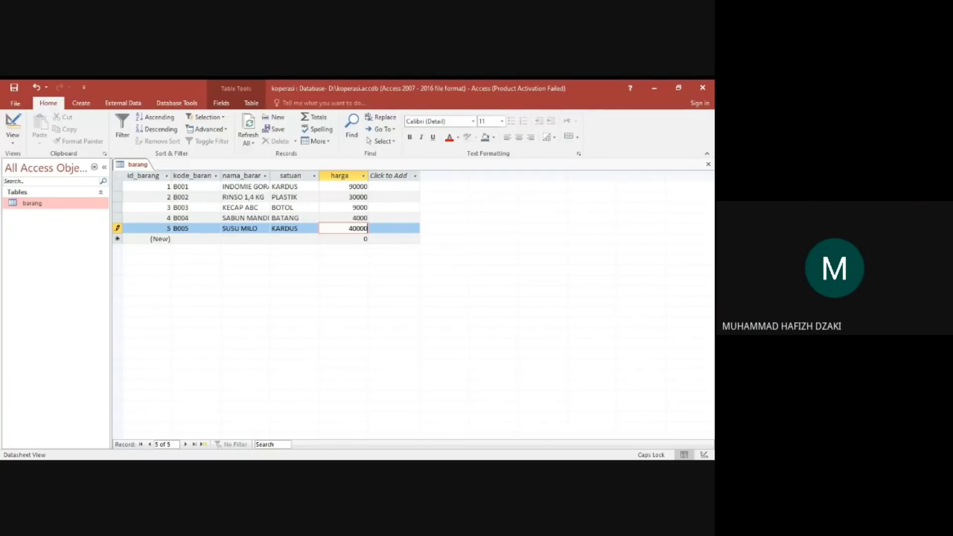
# View the sort and filter options of the id_barang column and close them without applying any.
pyautogui.hotkey('alt', 'Tab')
pyautogui.click(167, 176)
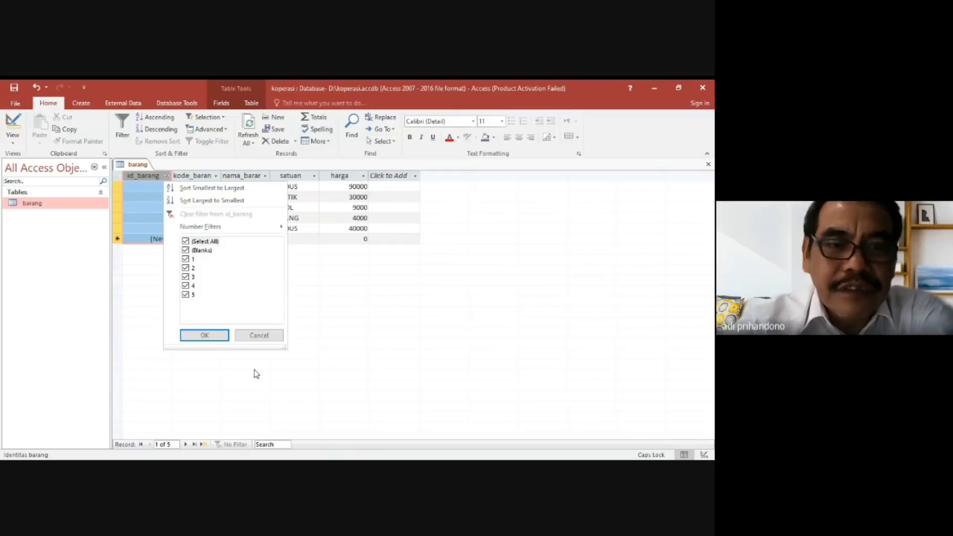
pyautogui.click(275, 374)
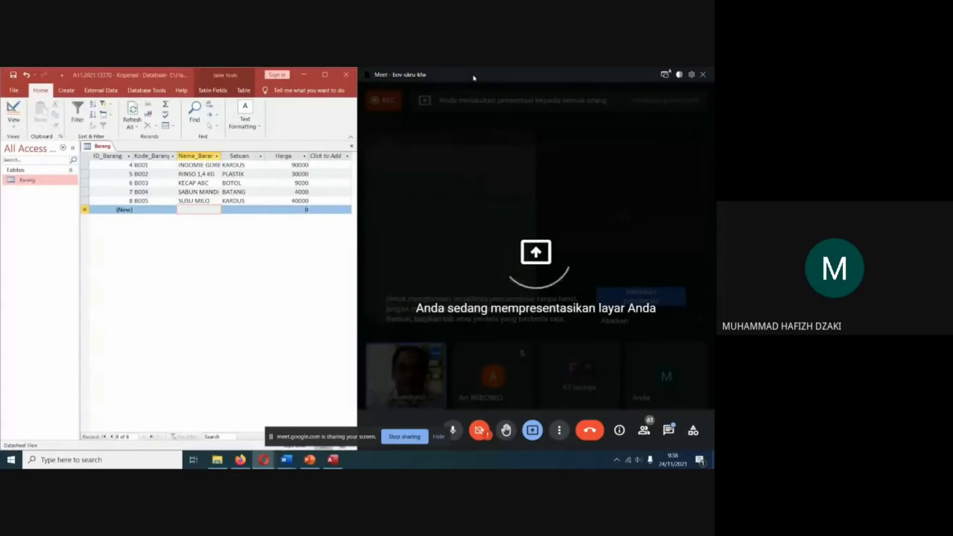
# Move the Meet window aside, maximize the Koperasi database window and examine the ID_Barang values of the Barang records.
pyautogui.moveTo(555, 165); pyautogui.dragTo(633, 306)
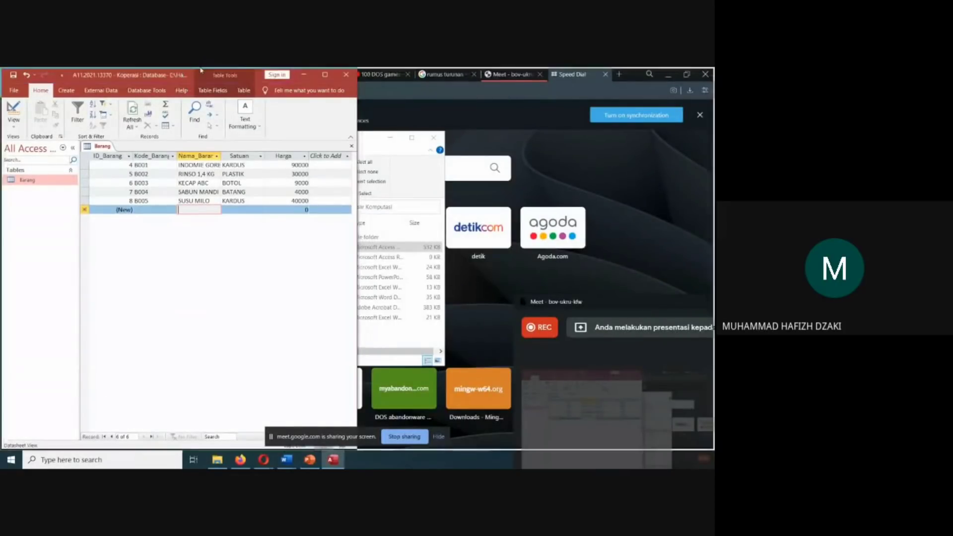
pyautogui.doubleClick(246, 75)
pyautogui.click(120, 164)
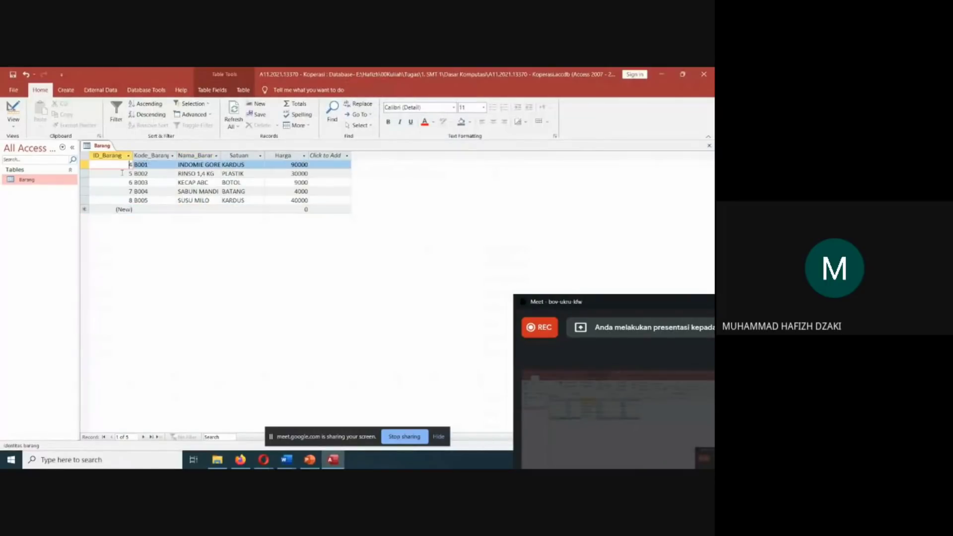
pyautogui.click(121, 173)
pyautogui.click(123, 183)
pyautogui.click(123, 197)
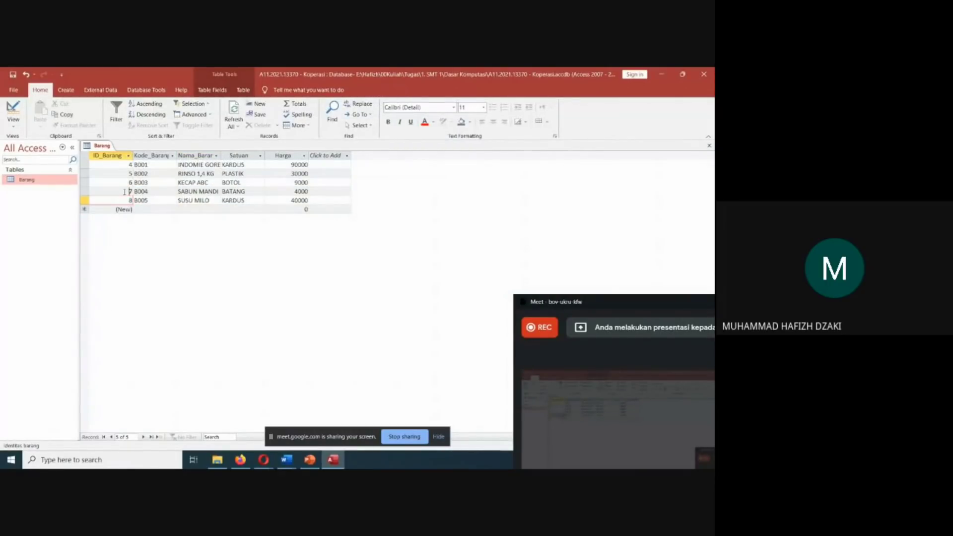
pyautogui.click(85, 192)
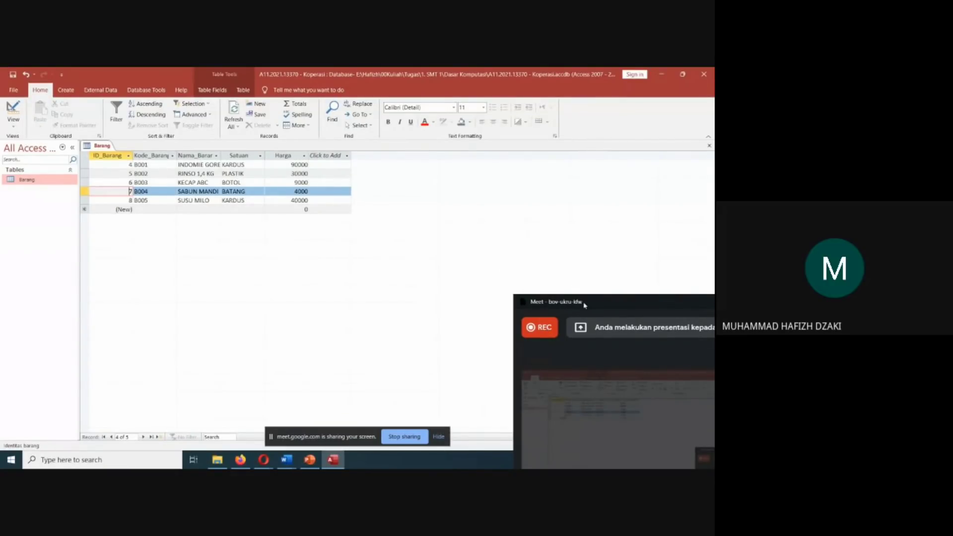
pyautogui.moveTo(580, 302); pyautogui.dragTo(550, 303)
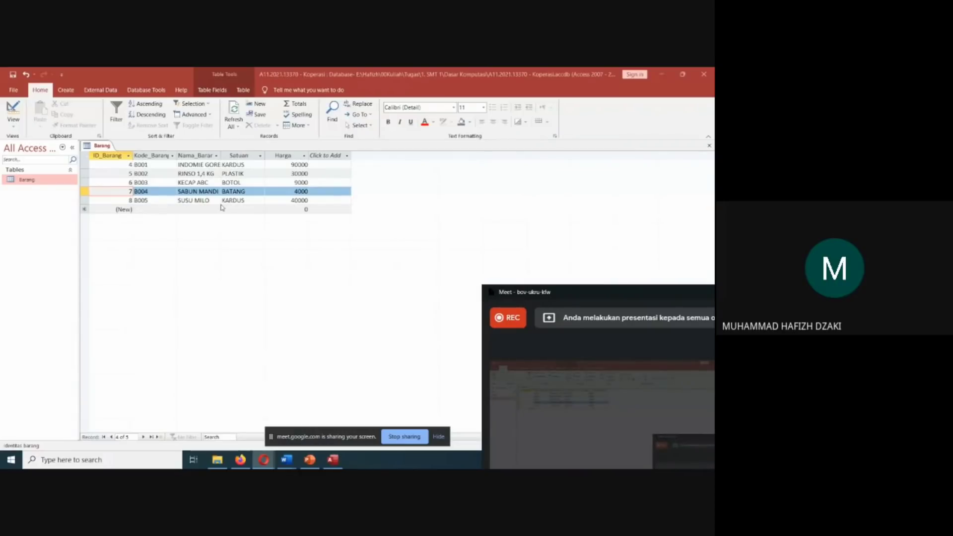
# Check the filter list of the ID_Barang column without applying it and refresh the Barang table's records.
pyautogui.click(128, 156)
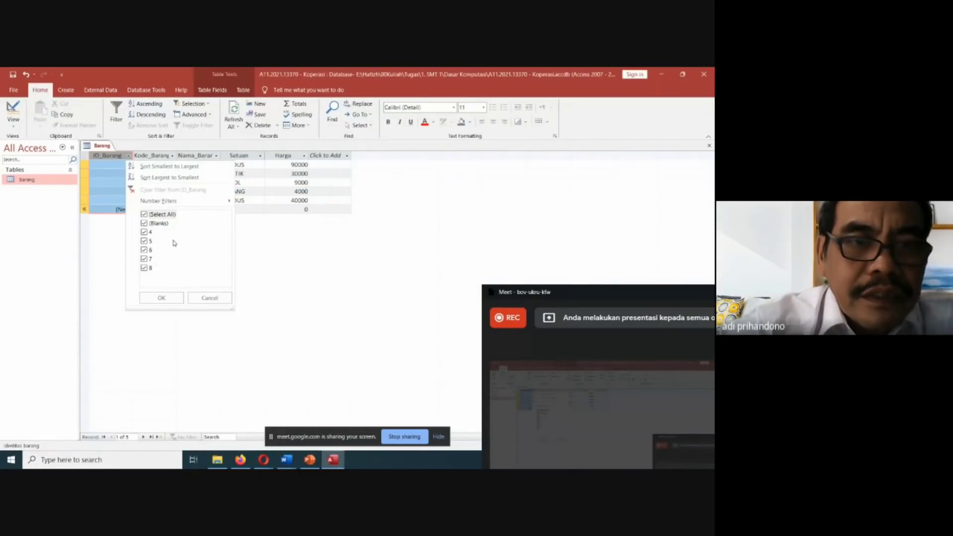
pyautogui.click(255, 238)
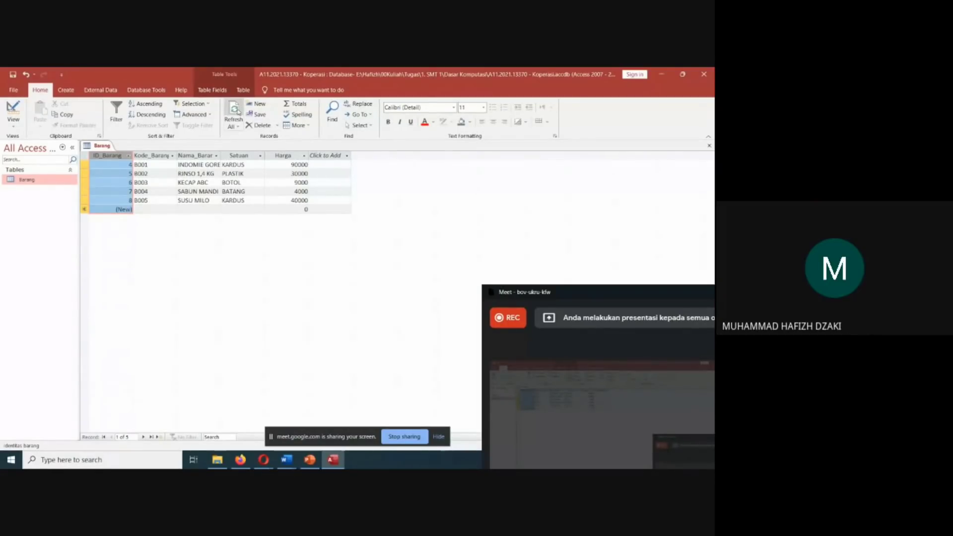
pyautogui.click(237, 112)
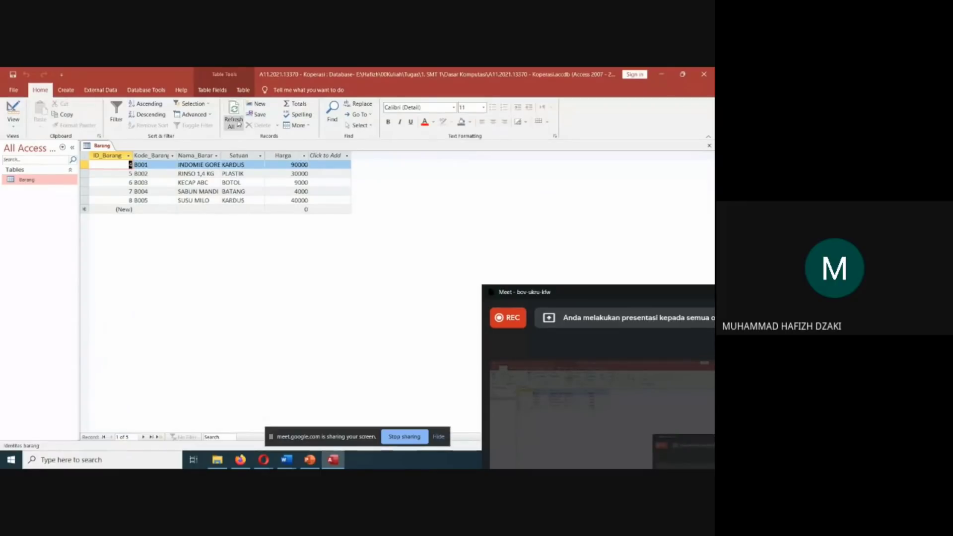
pyautogui.click(239, 124)
pyautogui.click(242, 136)
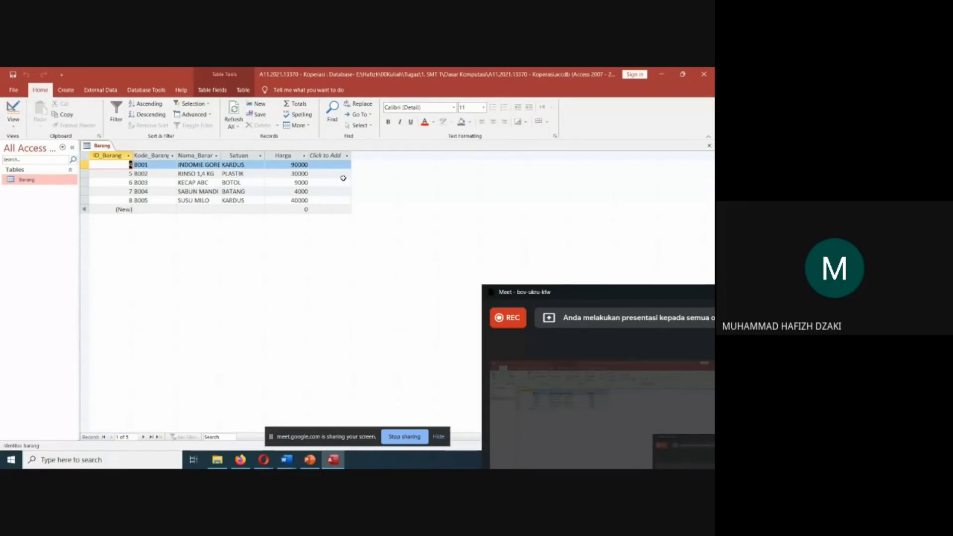
# Try to erase the ID_Barang value of the B001 record.
pyautogui.press('BackSpace')
pyautogui.click(129, 183)
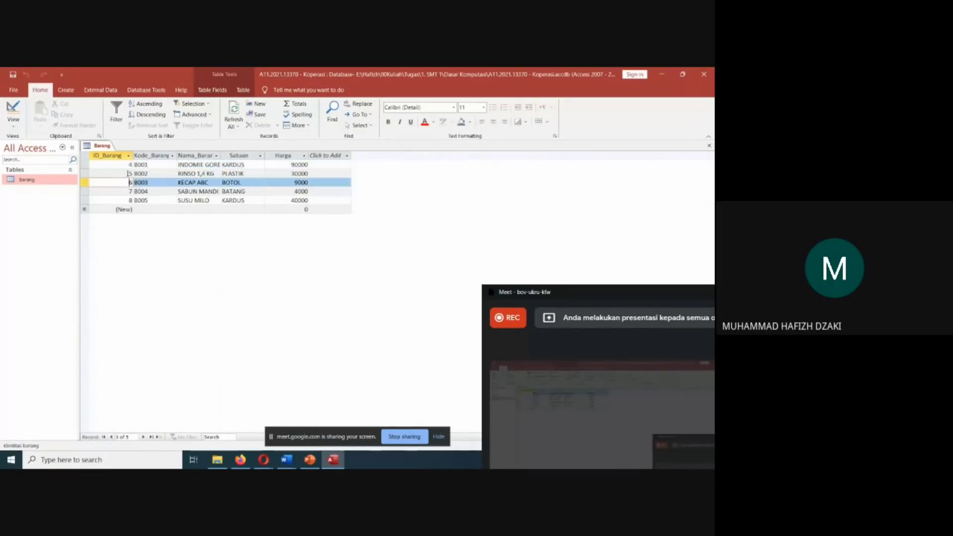
pyautogui.click(130, 173)
pyautogui.click(129, 164)
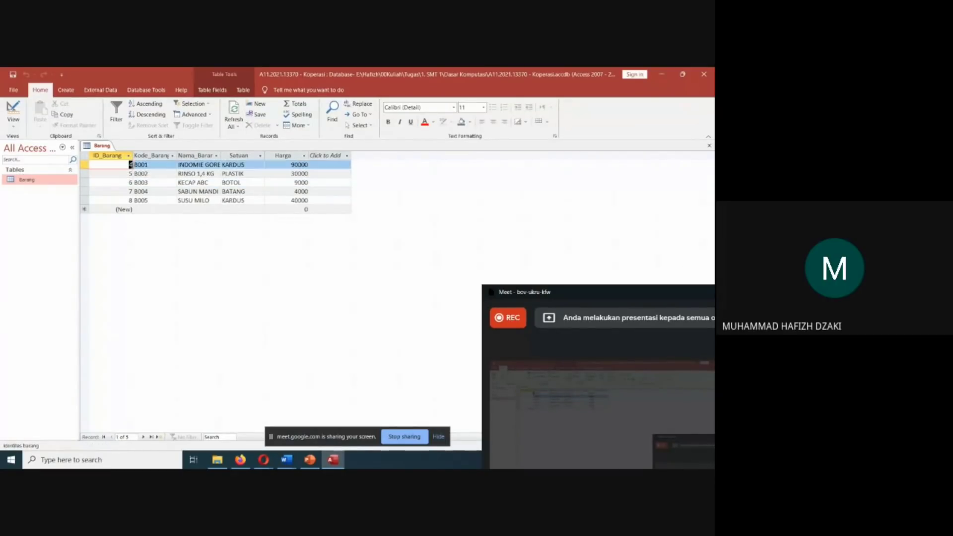
pyautogui.press('BackSpace')
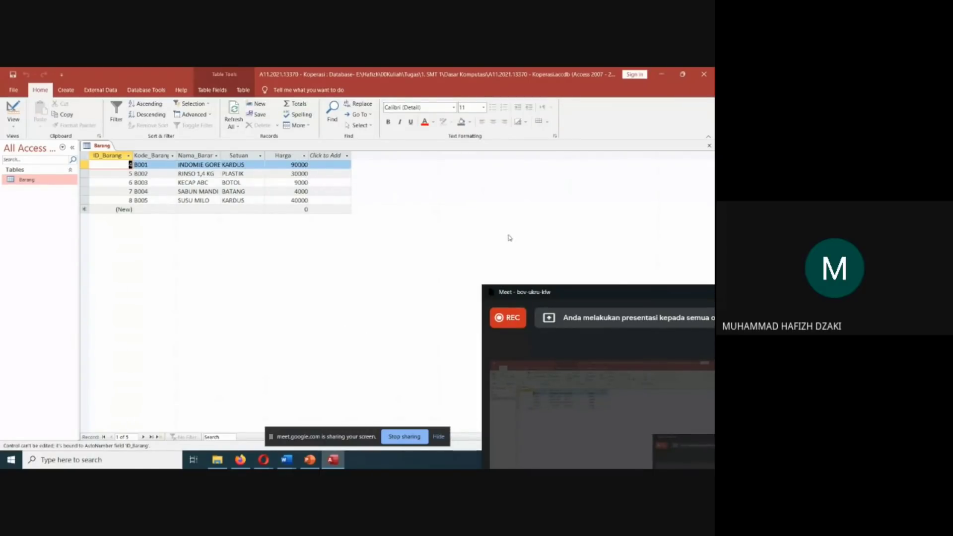
# View the refresh commands and the number filter options for the B001 record's ID_Barang without applying any.
pyautogui.click(231, 125)
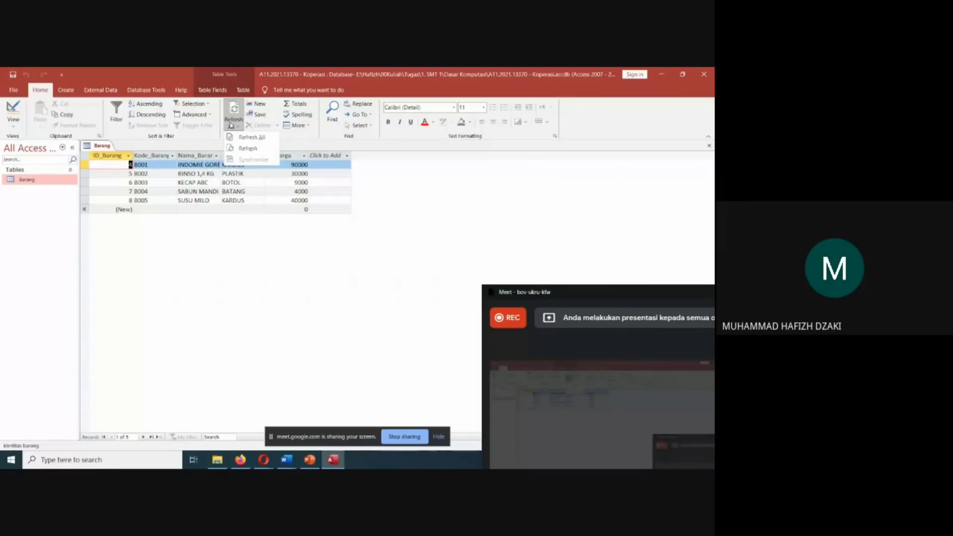
pyautogui.click(232, 125)
pyautogui.rightClick(122, 167)
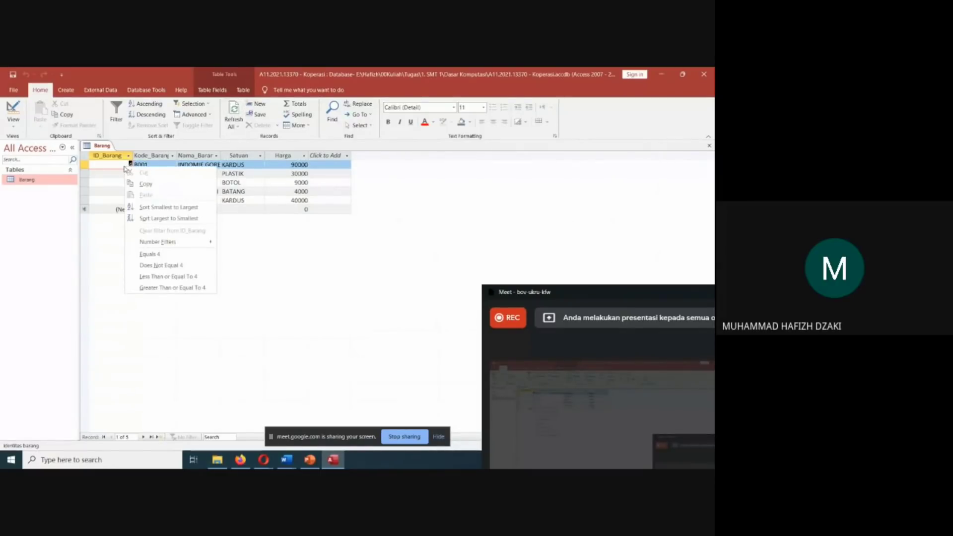
pyautogui.moveTo(160, 244)
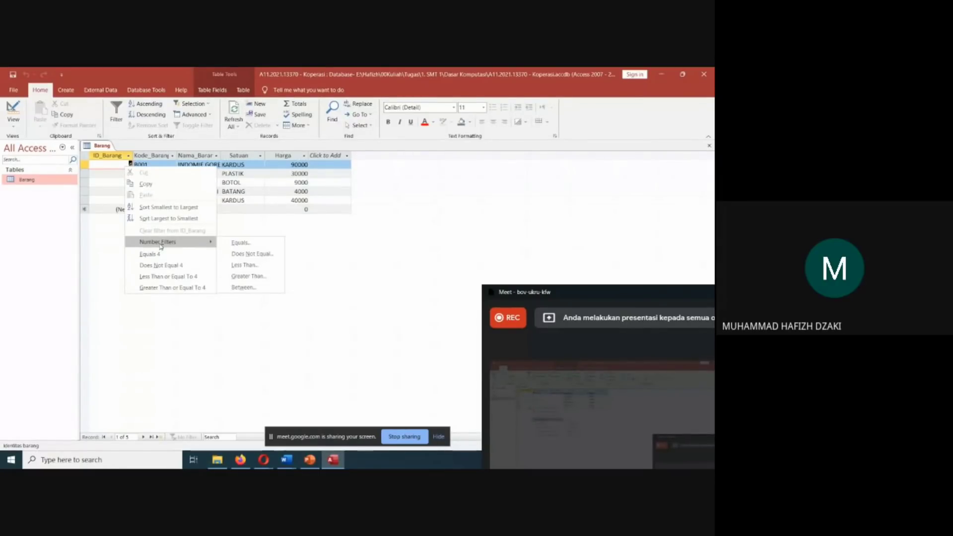
pyautogui.click(307, 229)
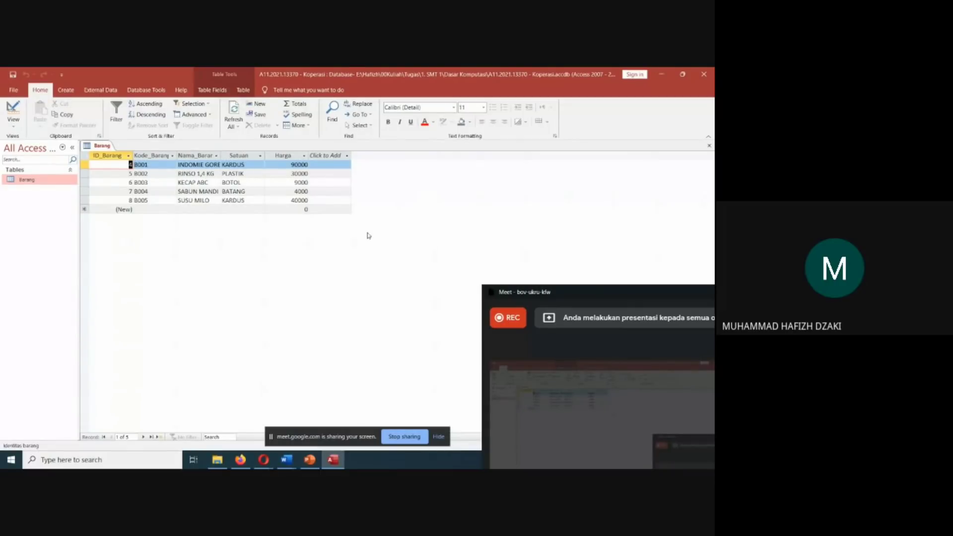
# Move the Meet window off the Barang records and check the B004 record's ID_Barang filter options and the table's view choices.
pyautogui.moveTo(531, 293); pyautogui.dragTo(472, 160)
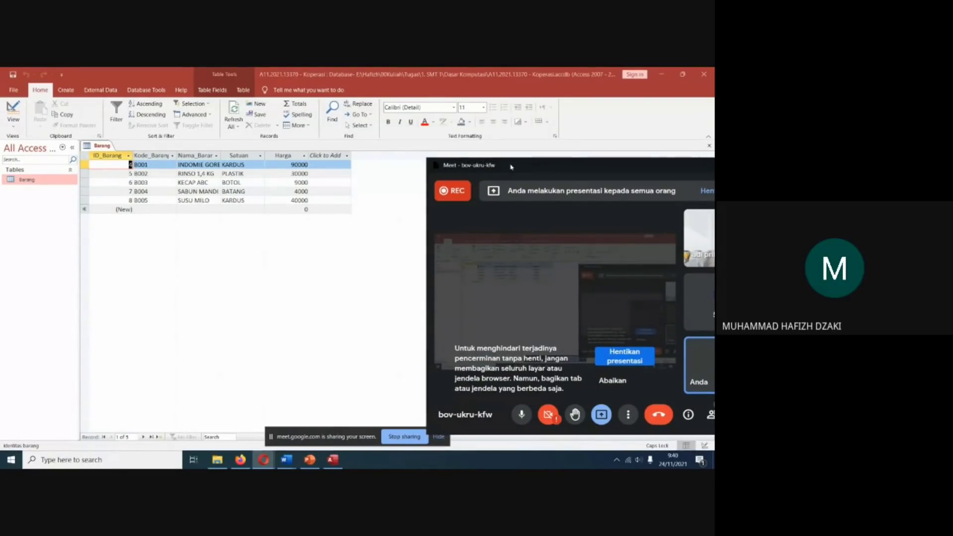
pyautogui.moveTo(507, 176); pyautogui.dragTo(534, 317)
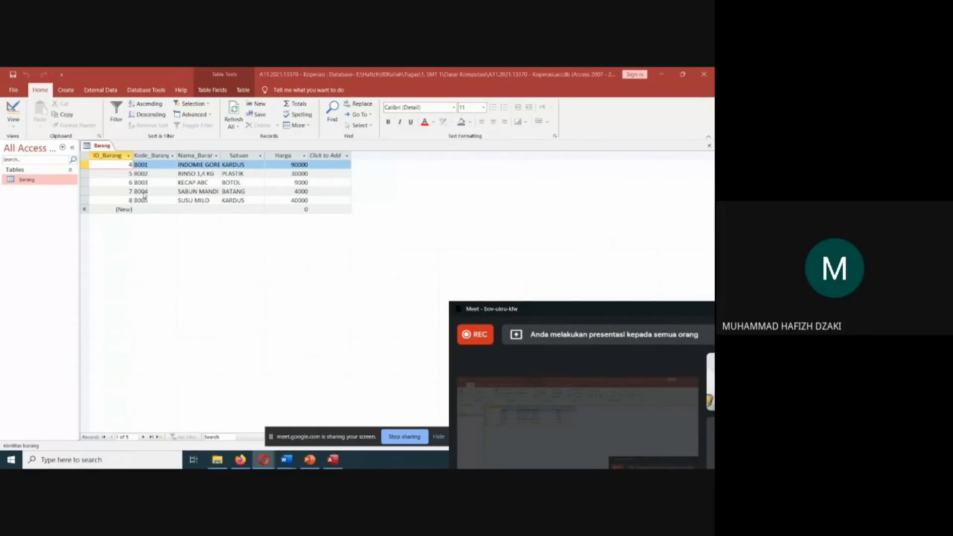
pyautogui.click(124, 200)
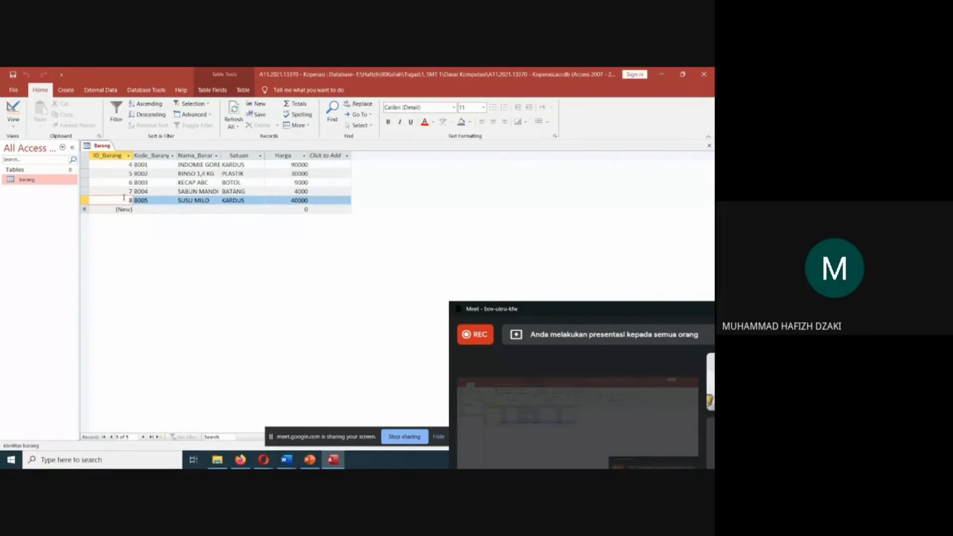
pyautogui.moveTo(125, 199); pyautogui.dragTo(131, 200)
pyautogui.rightClick(130, 192)
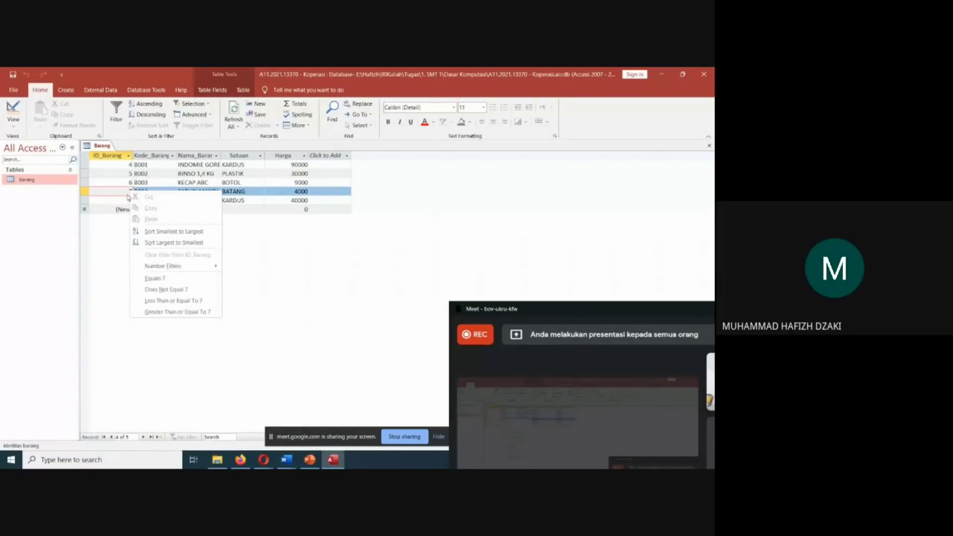
pyautogui.moveTo(180, 266)
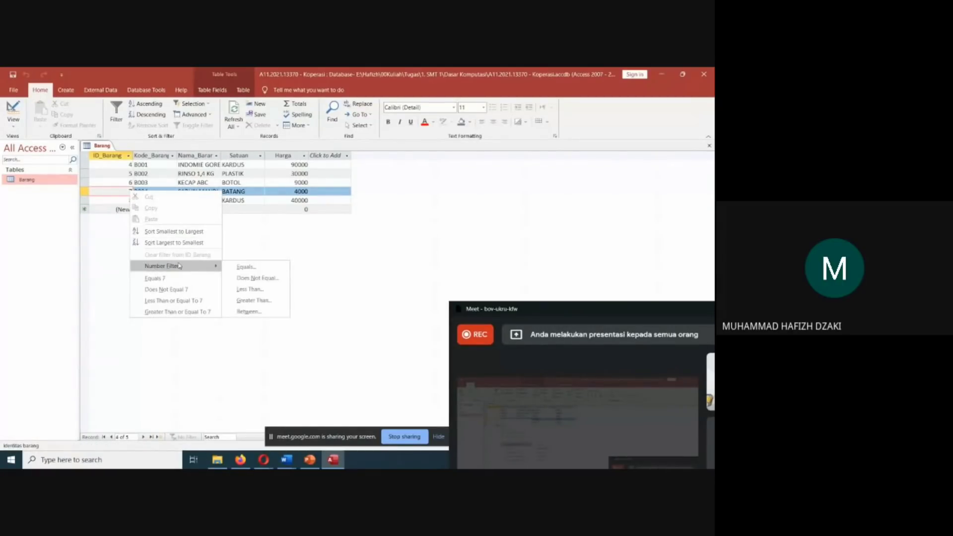
pyautogui.click(119, 180)
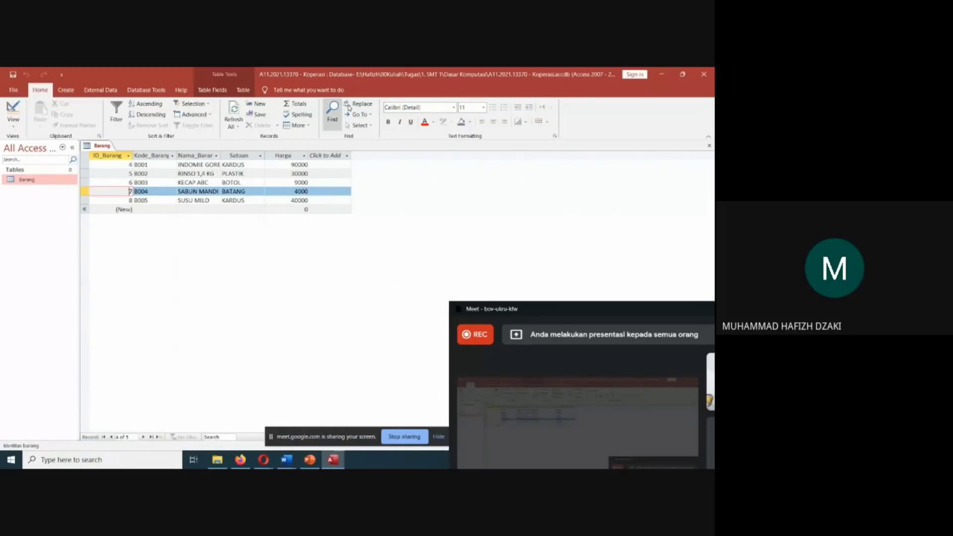
pyautogui.click(11, 122)
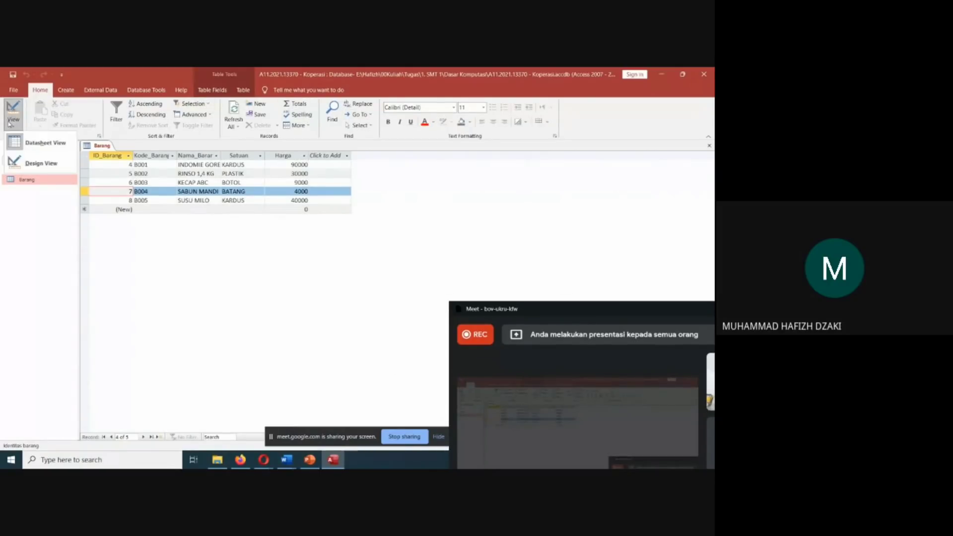
pyautogui.click(10, 123)
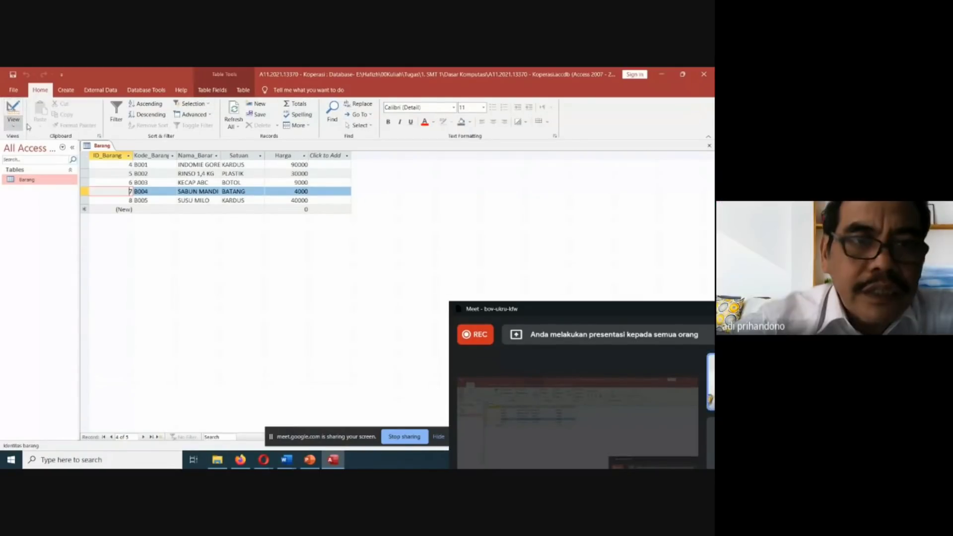
# Select the ID_Barang column and examine its sort and filter list and its field commands.
pyautogui.click(123, 165)
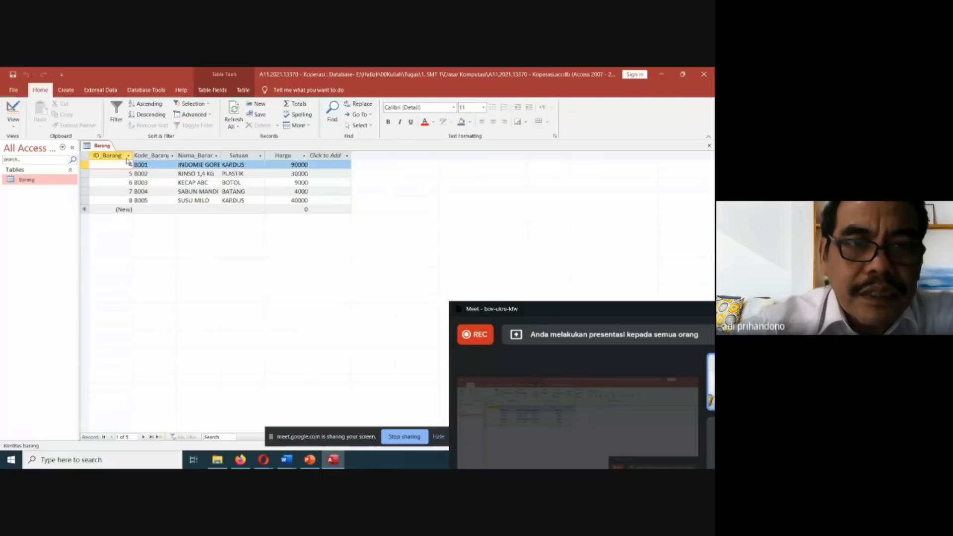
pyautogui.click(127, 158)
pyautogui.click(128, 158)
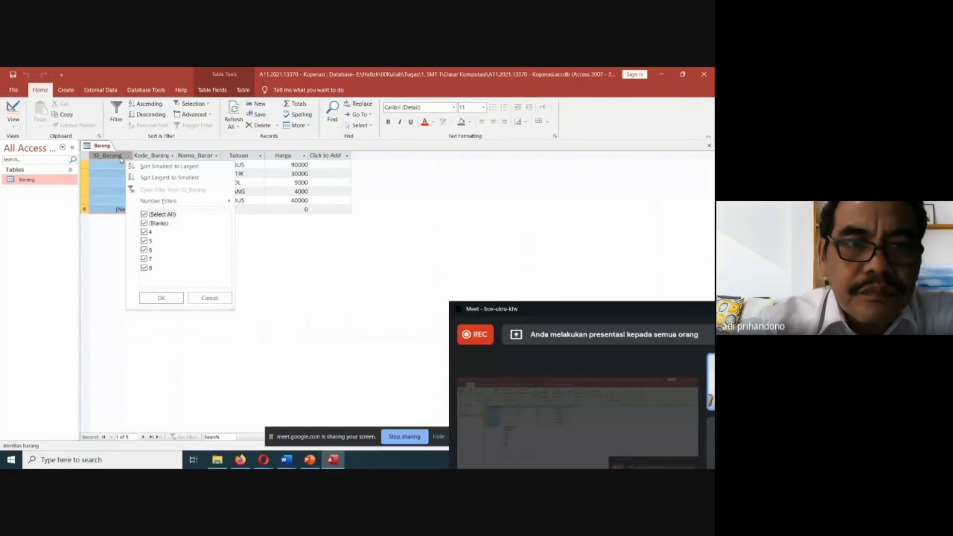
pyautogui.rightClick(121, 158)
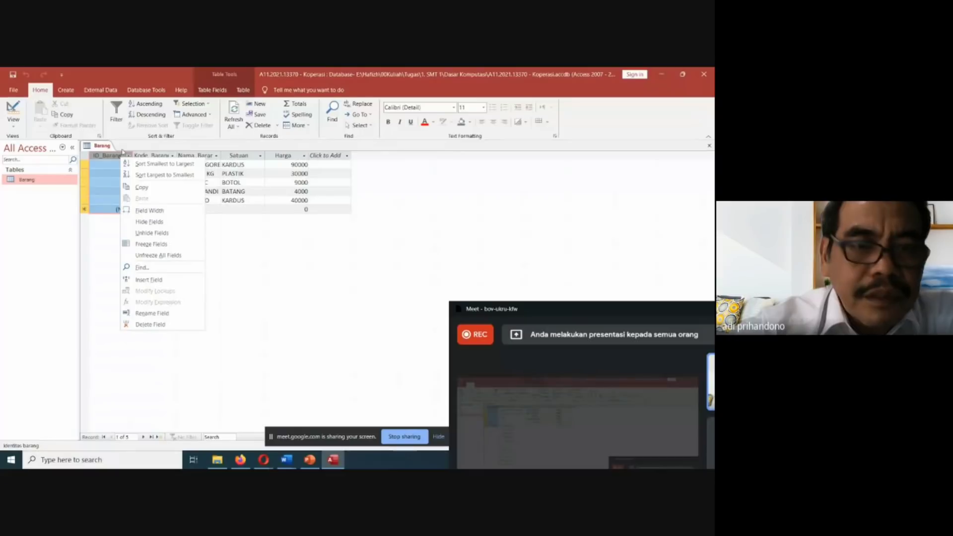
# Filter the ID_Barang column to exclude the value 8, and restore all records by selecting every value again.
pyautogui.click(128, 156)
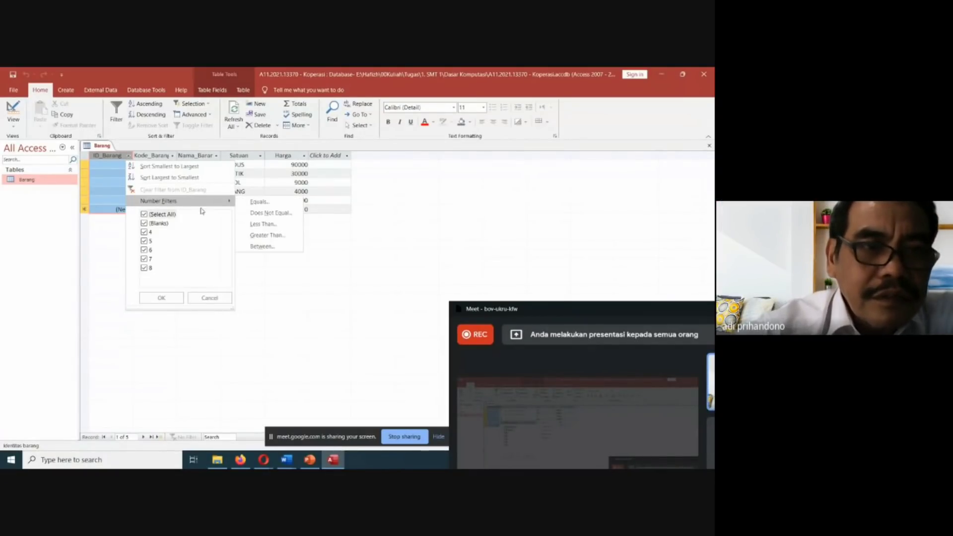
pyautogui.click(149, 232)
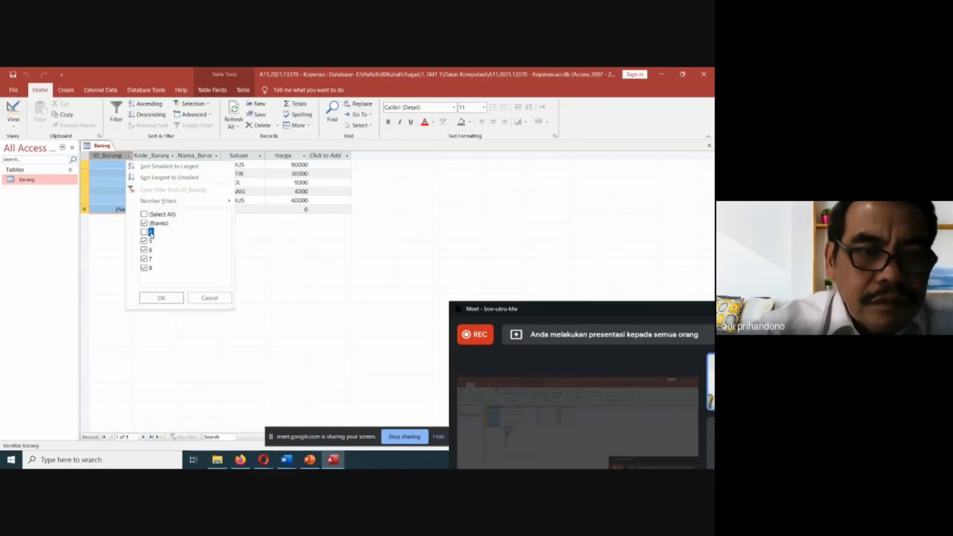
pyautogui.click(151, 233)
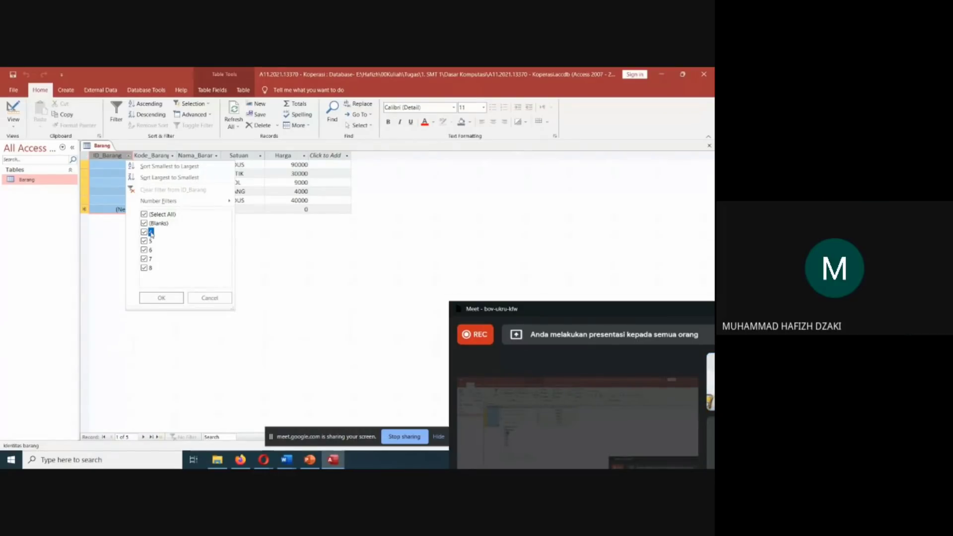
pyautogui.click(151, 233)
pyautogui.moveTo(170, 204)
pyautogui.click(172, 297)
pyautogui.click(128, 155)
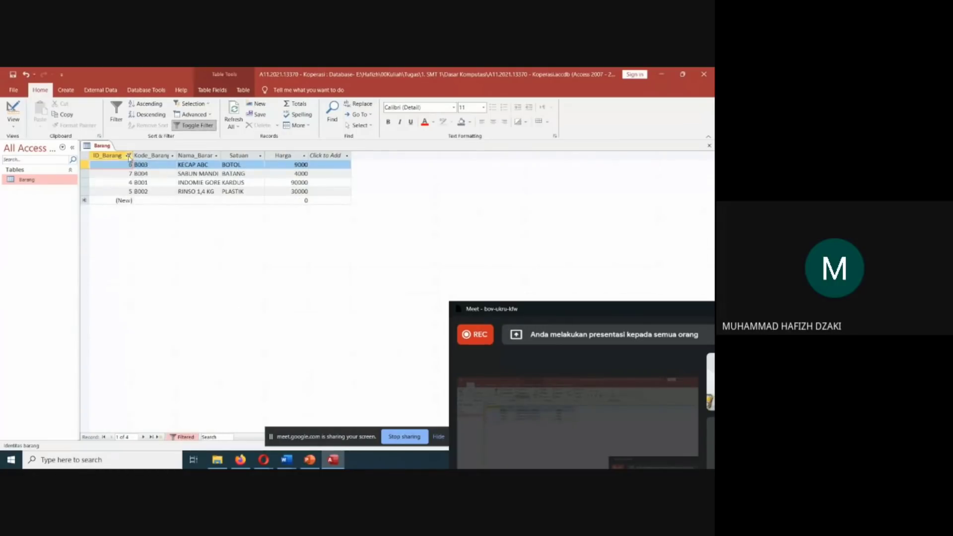
pyautogui.click(144, 214)
pyautogui.click(161, 297)
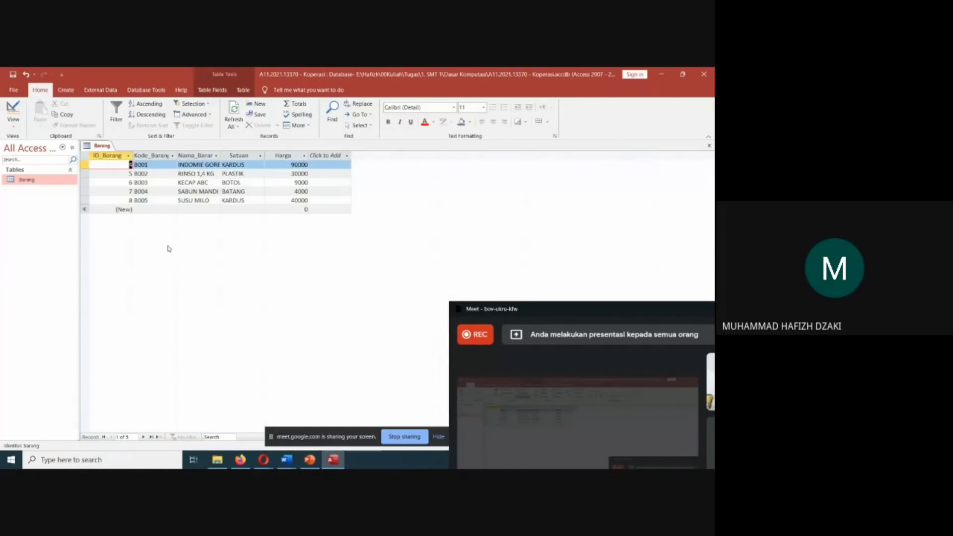
# Compare the filter lists of the ID_Barang and Kode_Barang columns and close them without applying any.
pyautogui.click(128, 156)
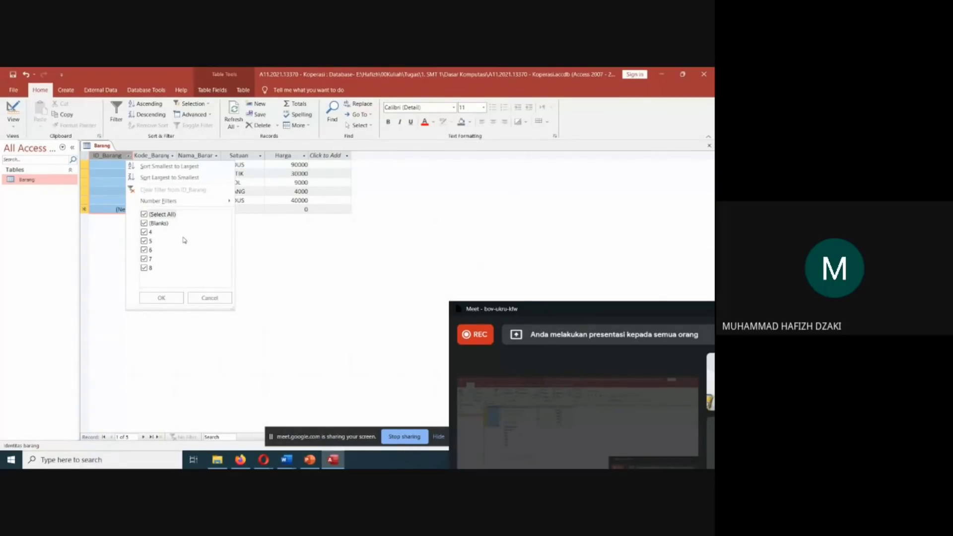
pyautogui.click(280, 242)
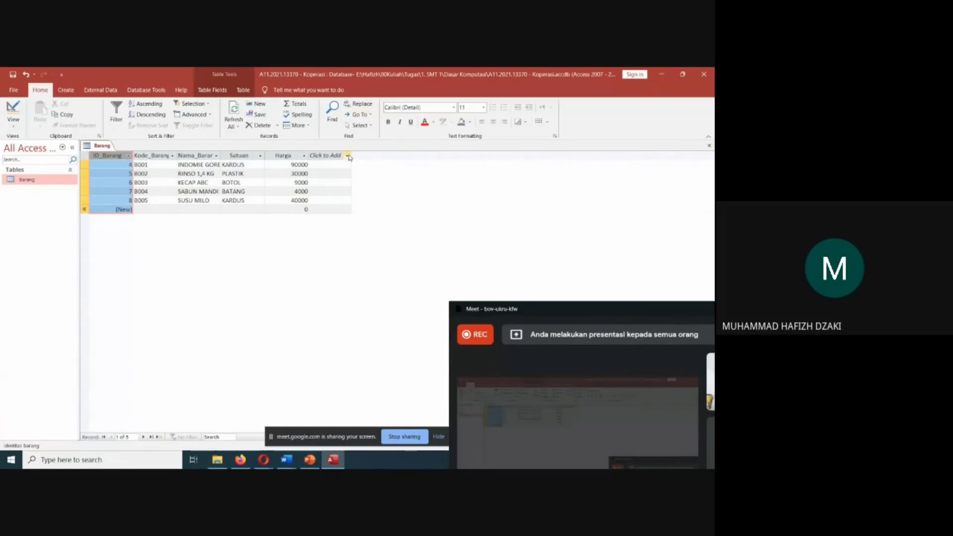
pyautogui.click(172, 156)
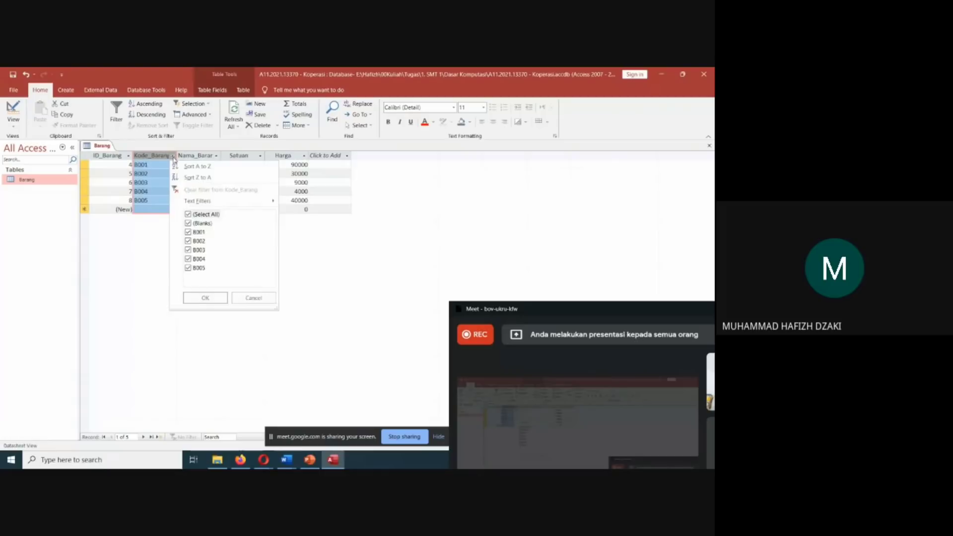
pyautogui.click(173, 157)
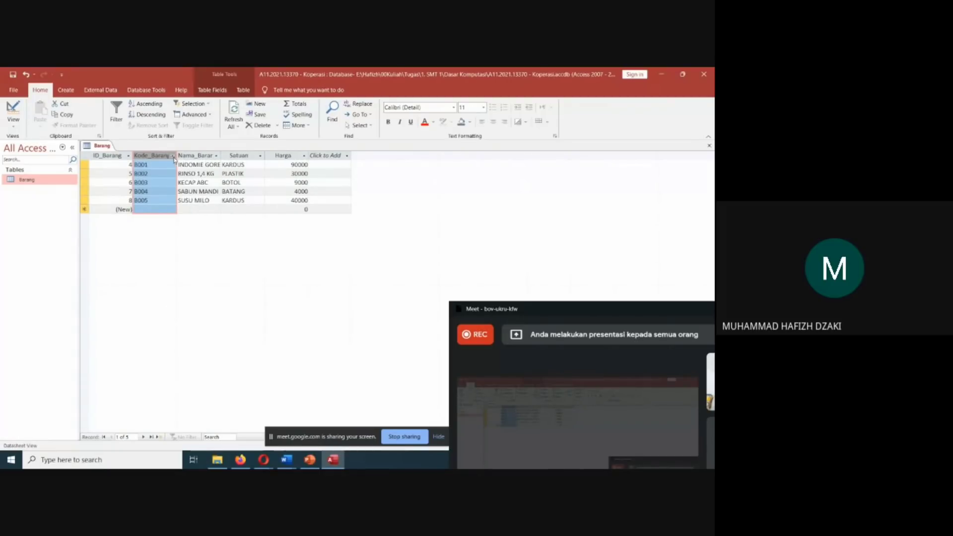
pyautogui.click(129, 158)
pyautogui.click(130, 158)
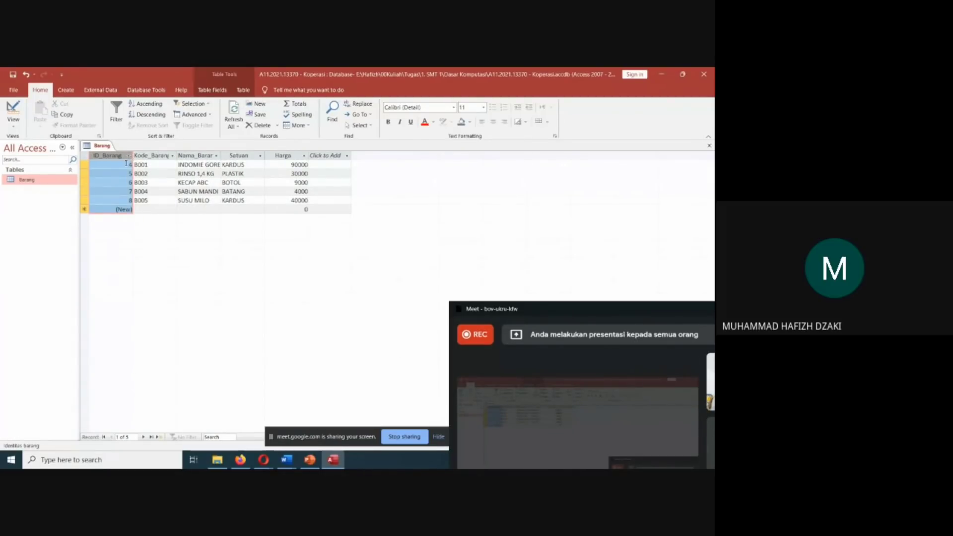
# Examine the field properties of the ID_Barang column and the table-level tools of the Barang table.
pyautogui.click(213, 90)
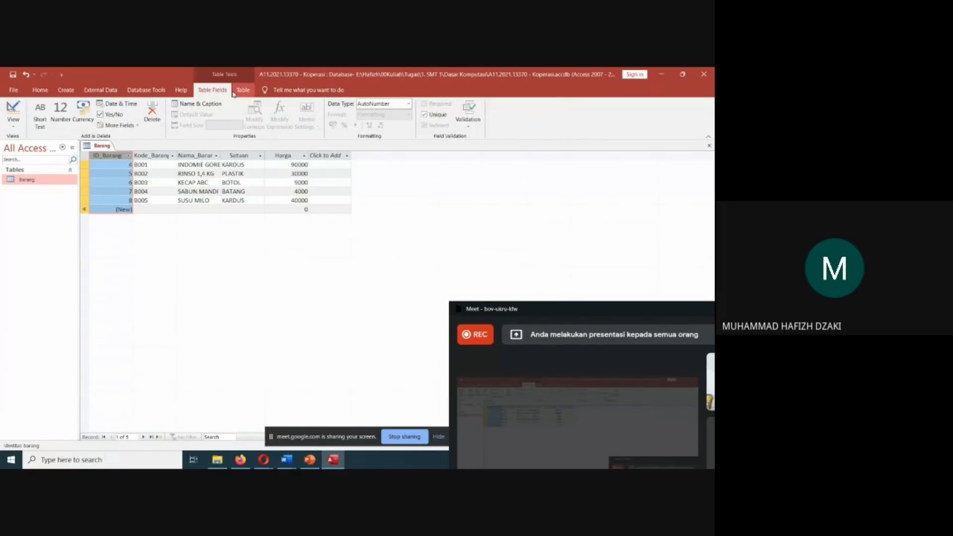
pyautogui.click(234, 93)
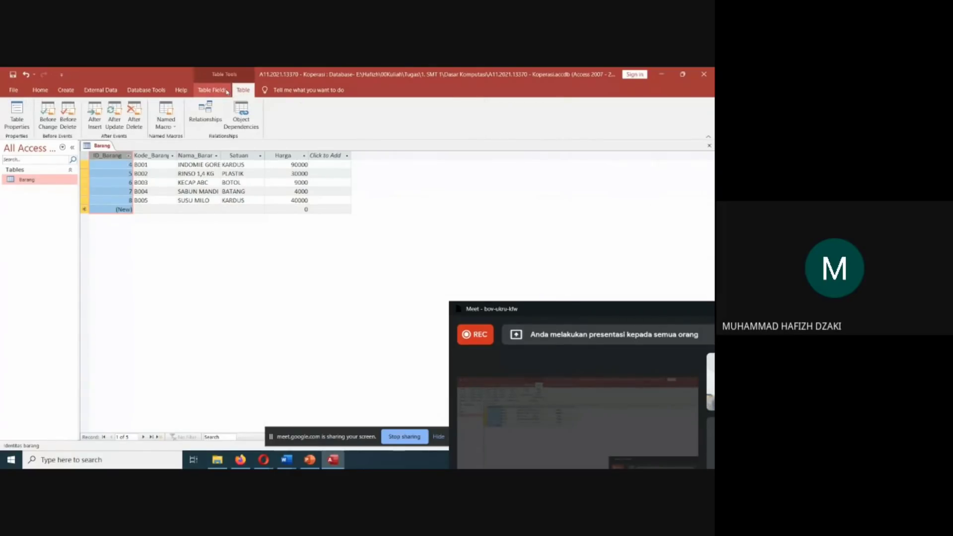
pyautogui.click(227, 91)
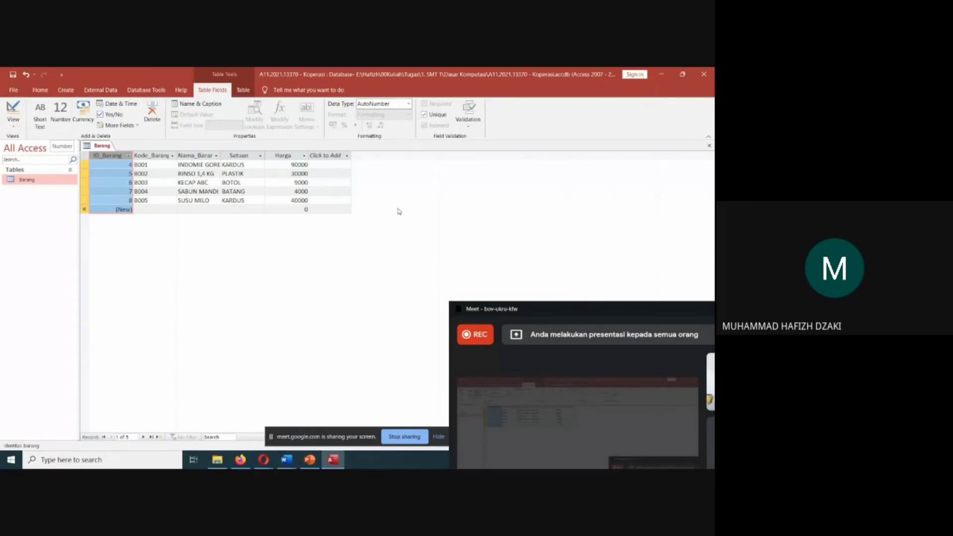
# Bring the Meet window fully into view to check the call, and move it back off the Barang records.
pyautogui.moveTo(477, 303); pyautogui.dragTo(443, 149)
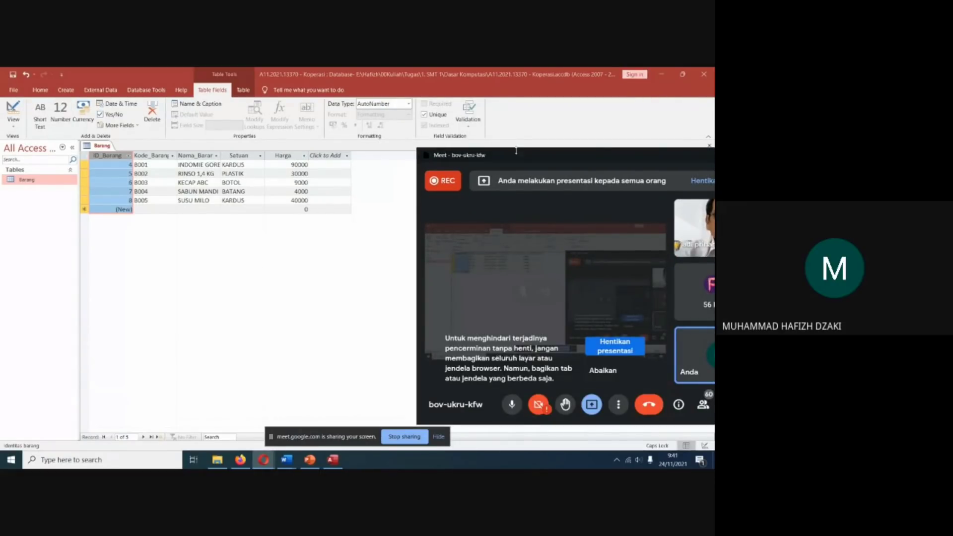
pyautogui.moveTo(516, 150); pyautogui.dragTo(439, 149)
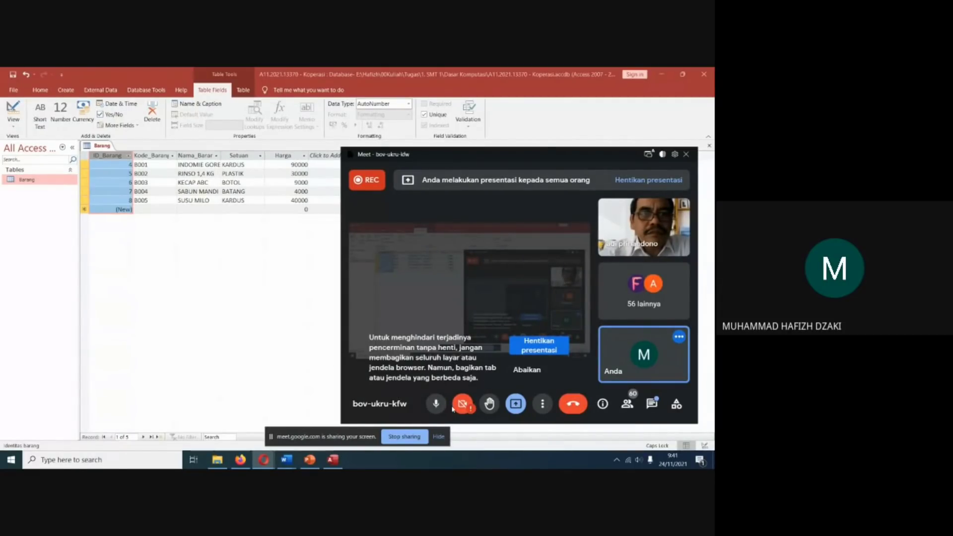
pyautogui.moveTo(451, 160); pyautogui.dragTo(588, 233)
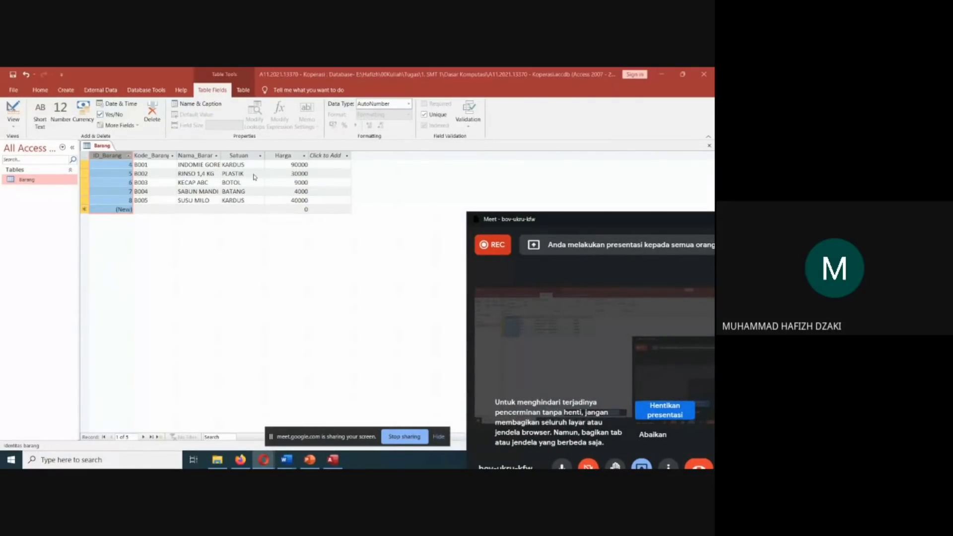
pyautogui.click(136, 232)
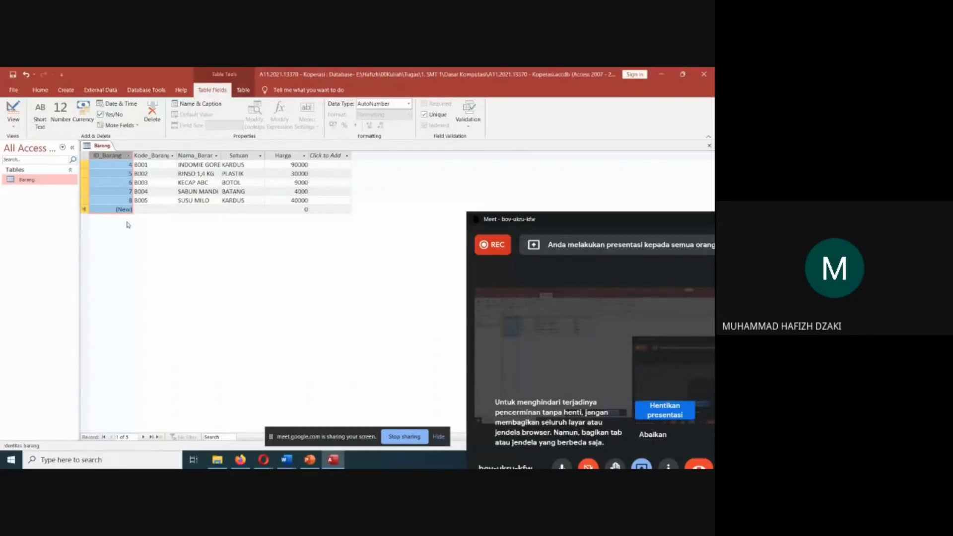
# Examine the Barang records, the sort, filter and field options of the ID_Barang column, and the commands available for the Barang table.
pyautogui.click(143, 208)
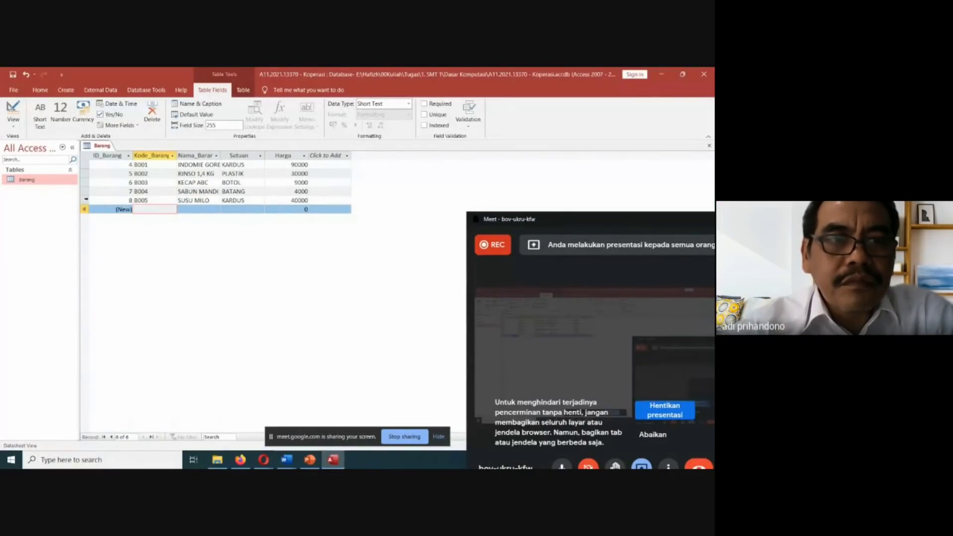
pyautogui.click(84, 209)
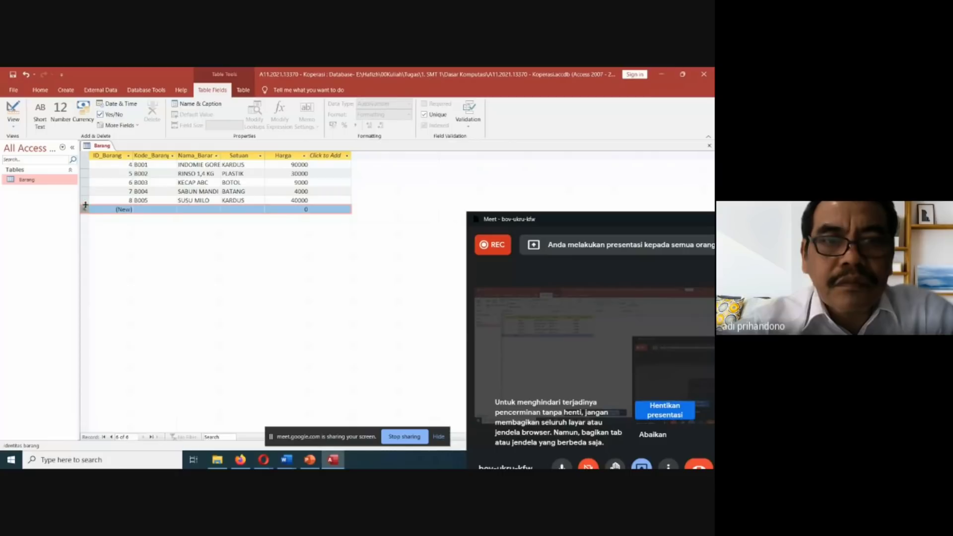
pyautogui.click(84, 200)
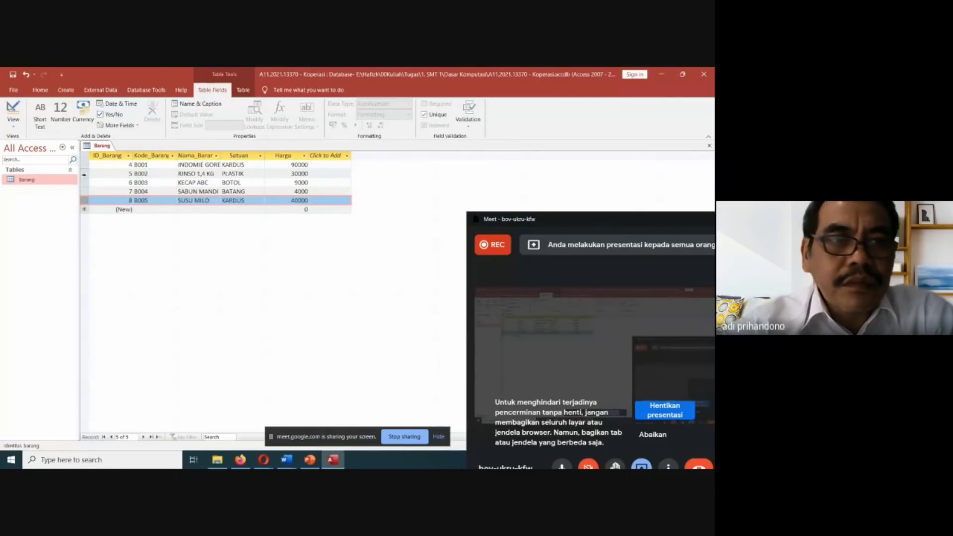
pyautogui.click(85, 165)
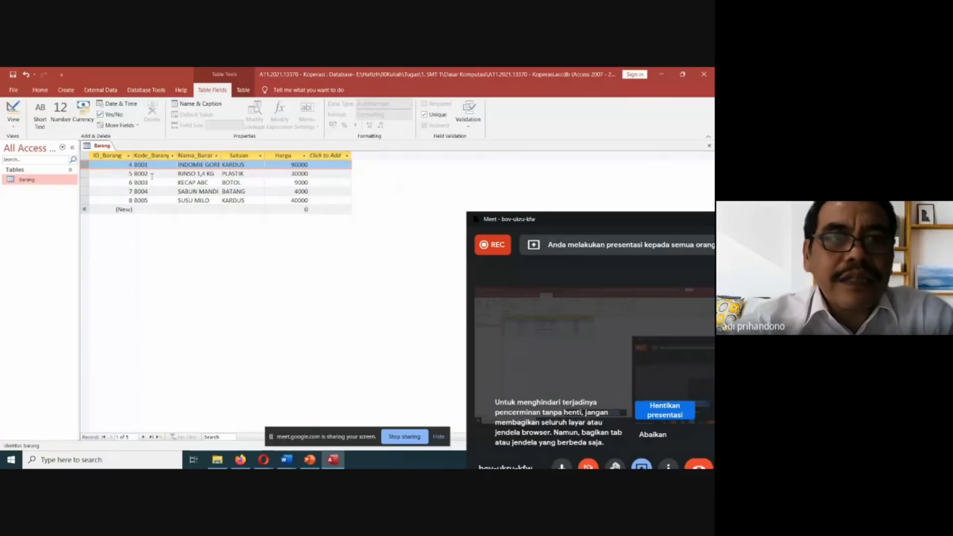
pyautogui.click(128, 156)
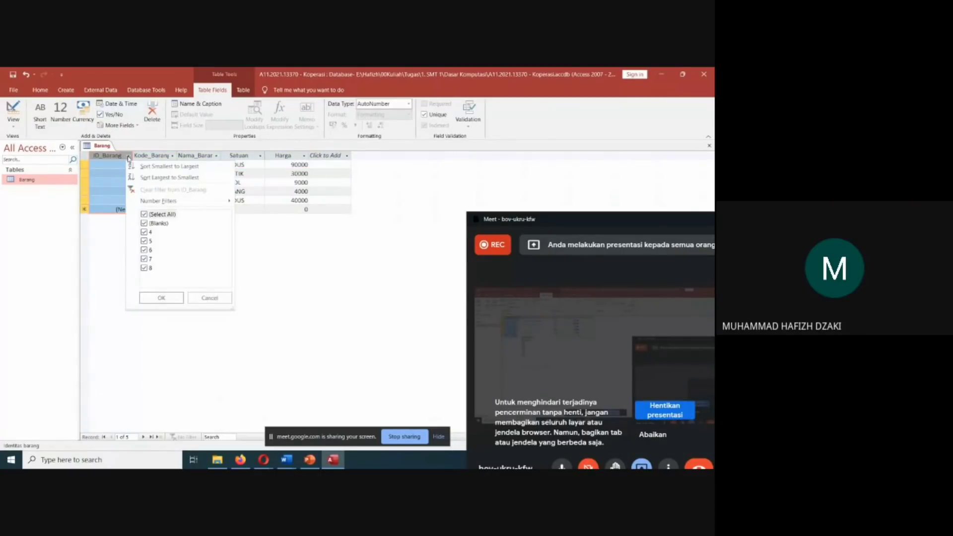
pyautogui.rightClick(119, 155)
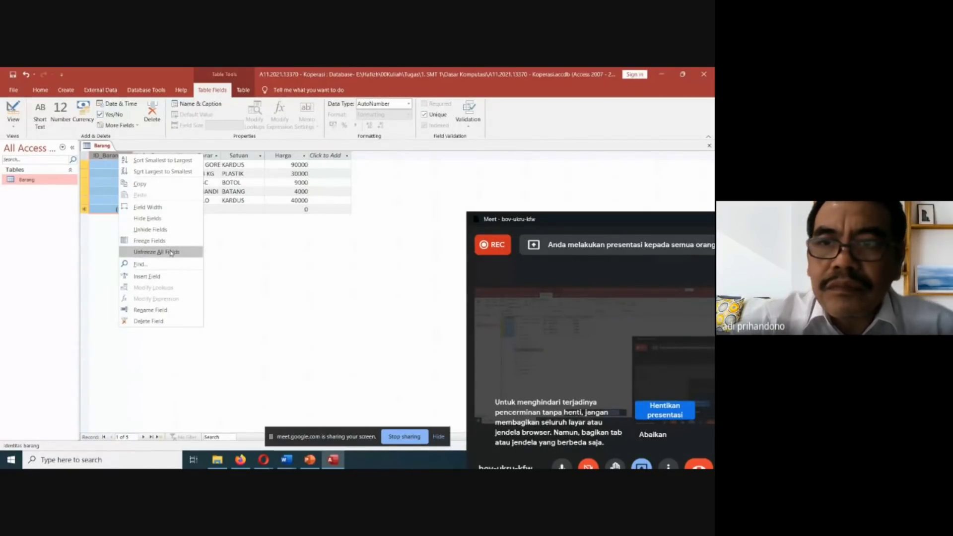
pyautogui.click(117, 168)
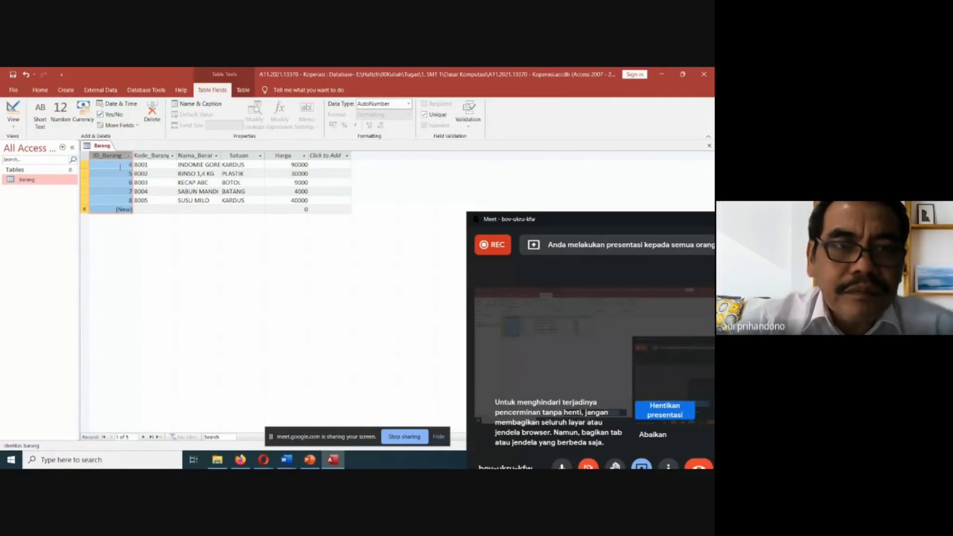
pyautogui.rightClick(53, 182)
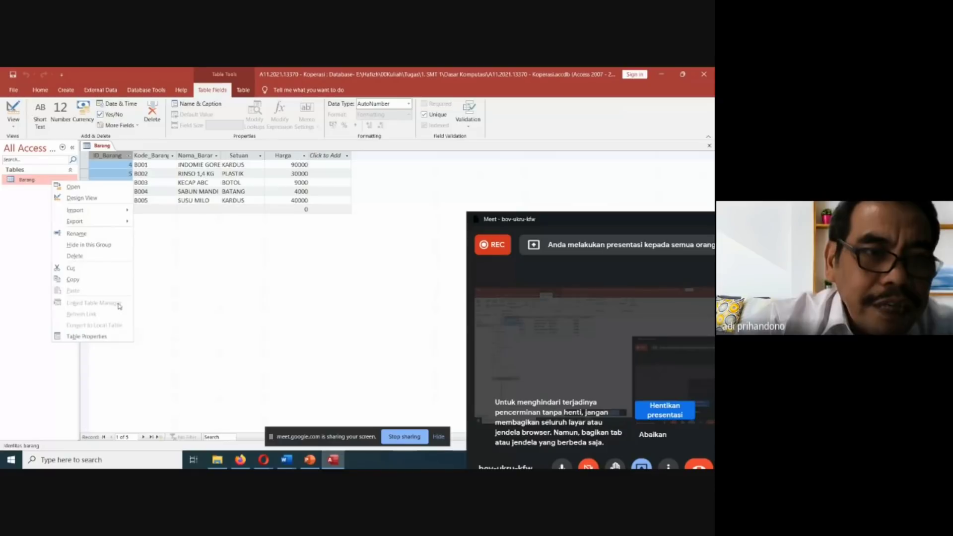
pyautogui.click(147, 215)
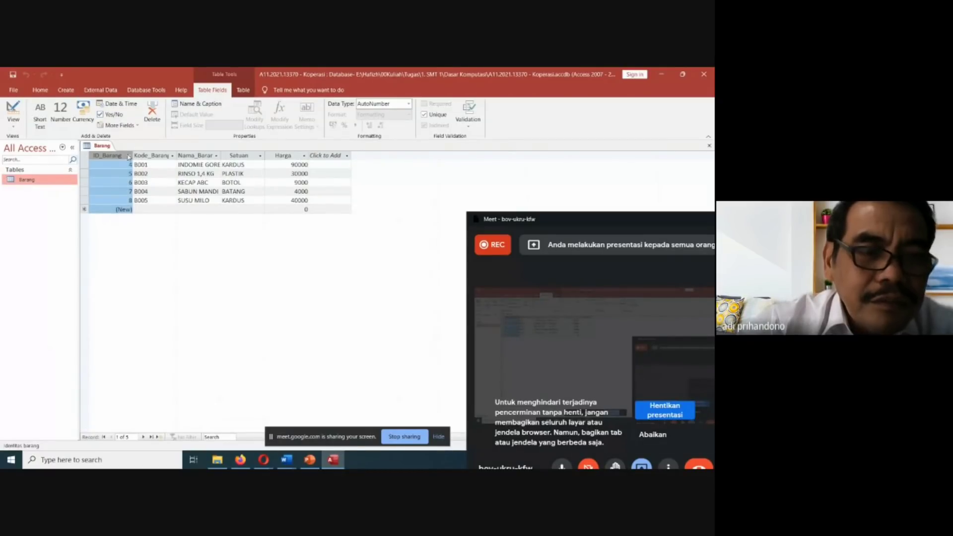
pyautogui.click(128, 156)
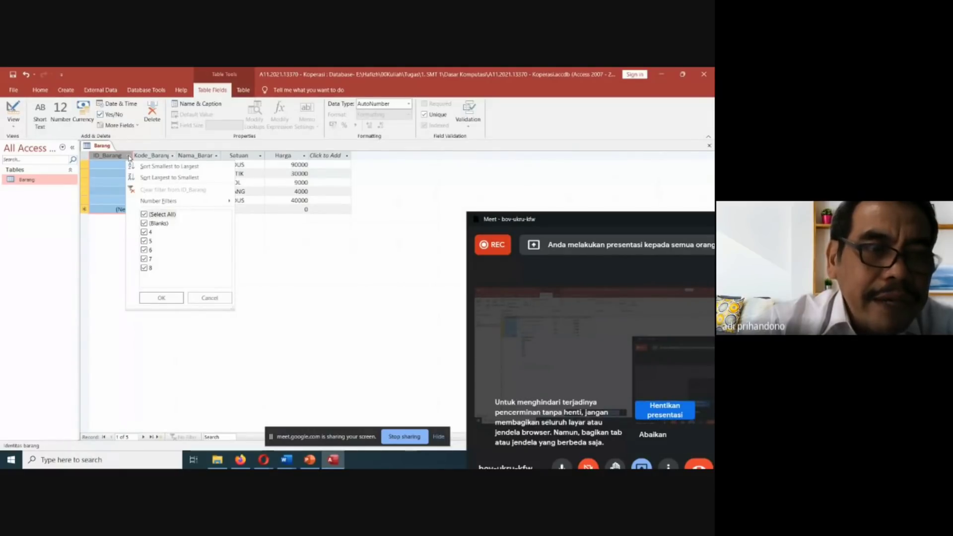
pyautogui.click(38, 181)
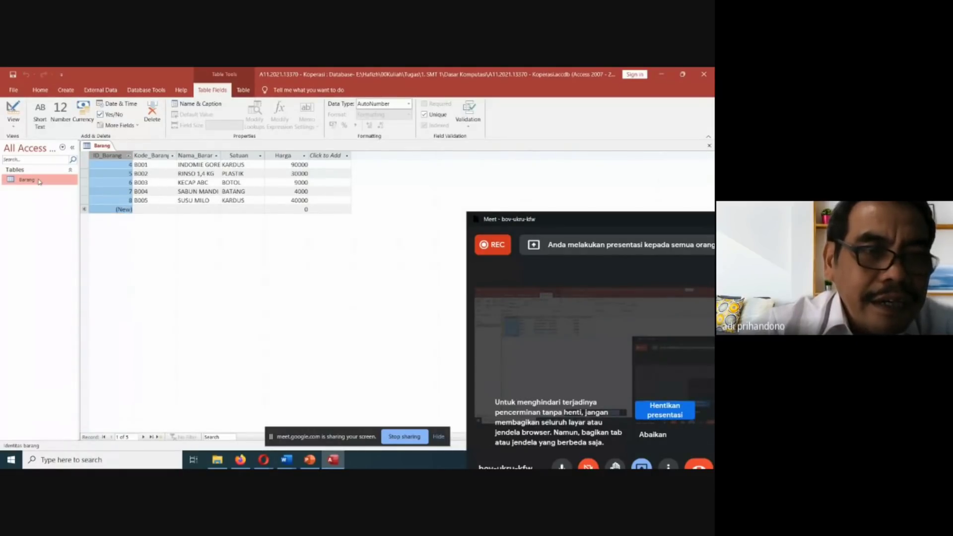
# Open the Barang table in Design View at the ID_Barang field and move the Meet window clear of the field properties.
pyautogui.rightClick(38, 181)
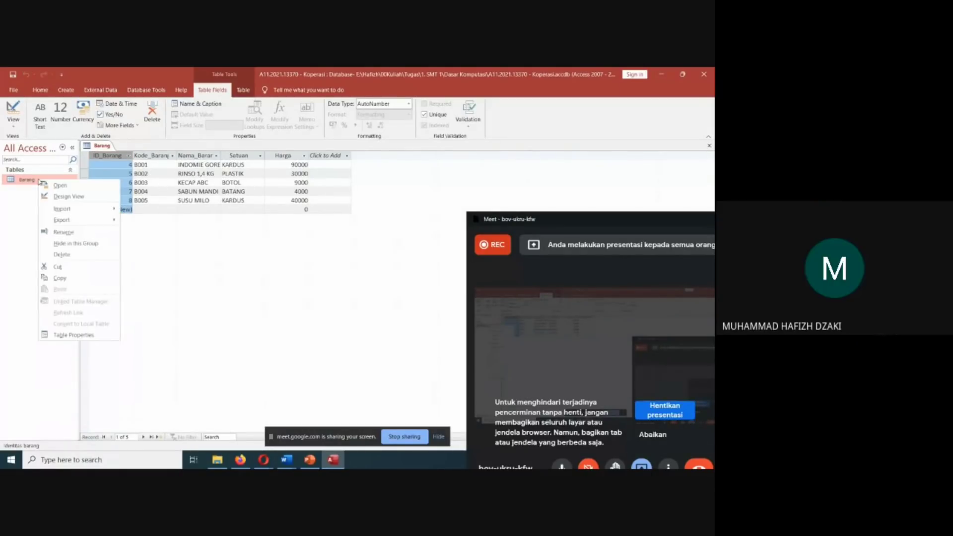
pyautogui.click(70, 197)
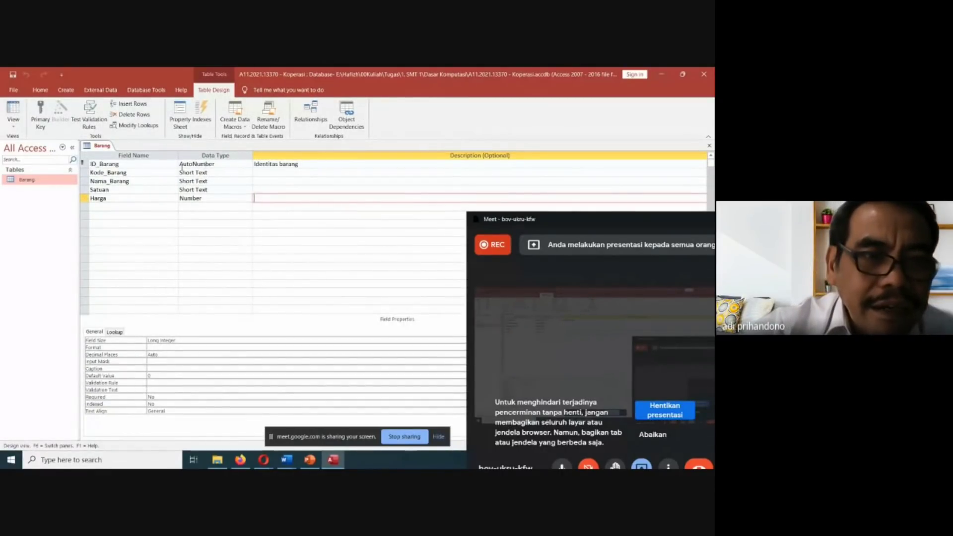
pyautogui.click(124, 165)
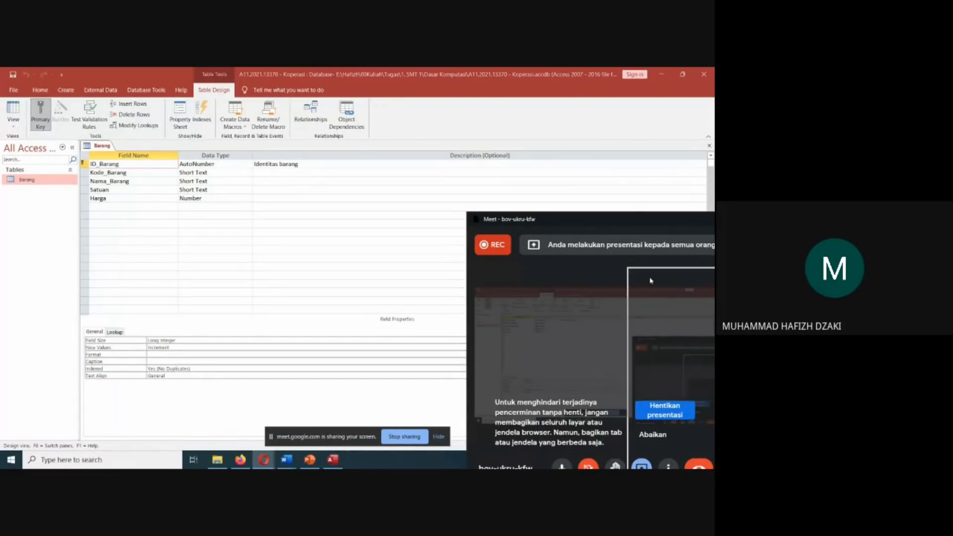
pyautogui.moveTo(489, 226); pyautogui.dragTo(608, 147)
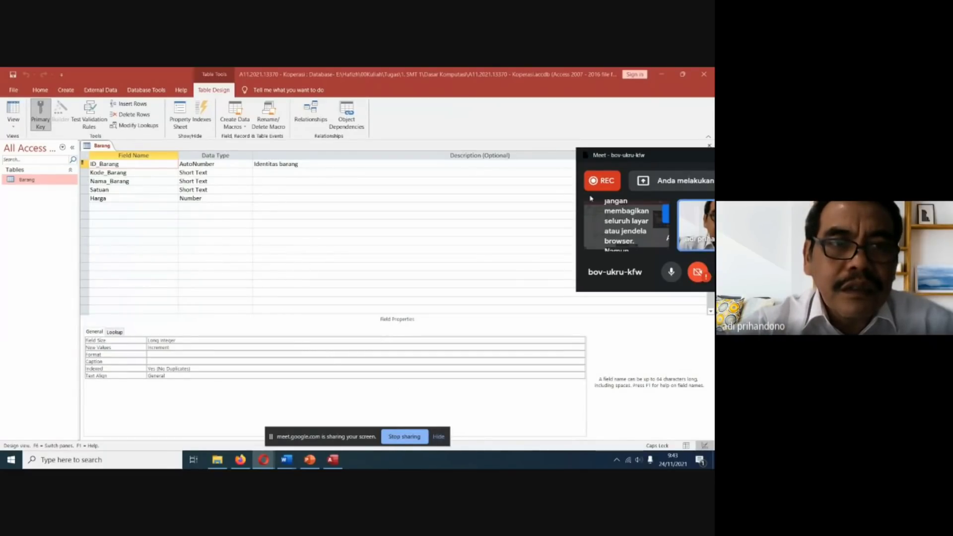
pyautogui.moveTo(614, 159); pyautogui.dragTo(583, 180)
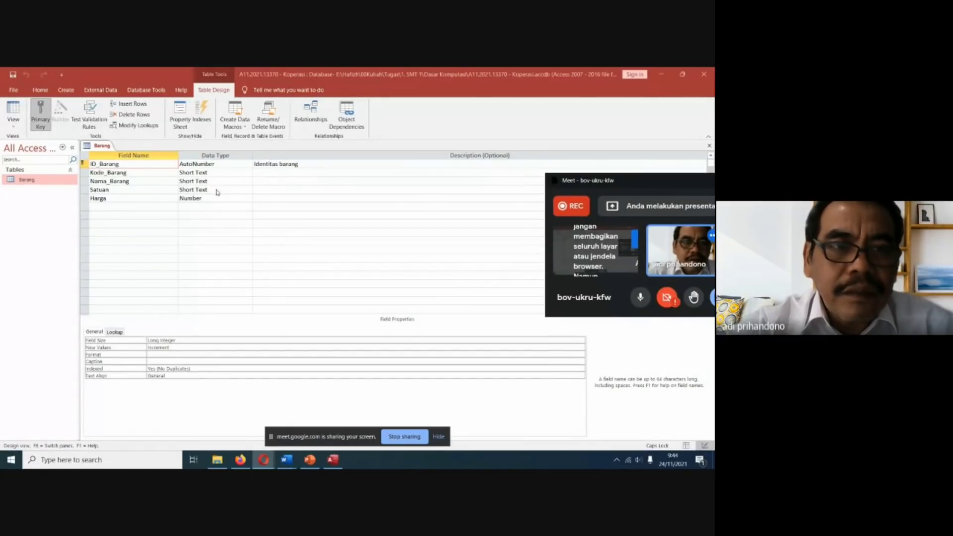
# Check the lookup properties, general properties and data type choices of the ID_Barang field.
pyautogui.click(115, 332)
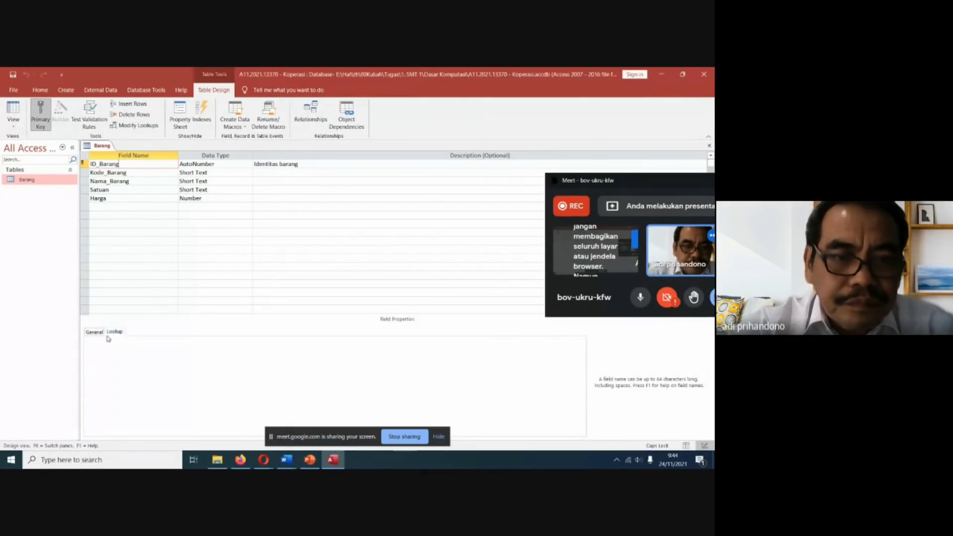
pyautogui.click(94, 331)
pyautogui.click(222, 164)
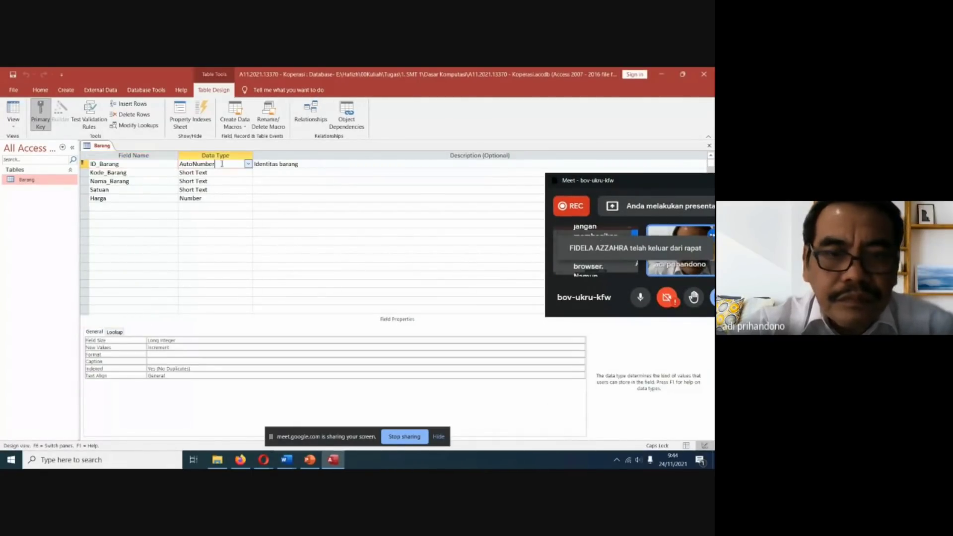
pyautogui.click(247, 164)
pyautogui.click(247, 164)
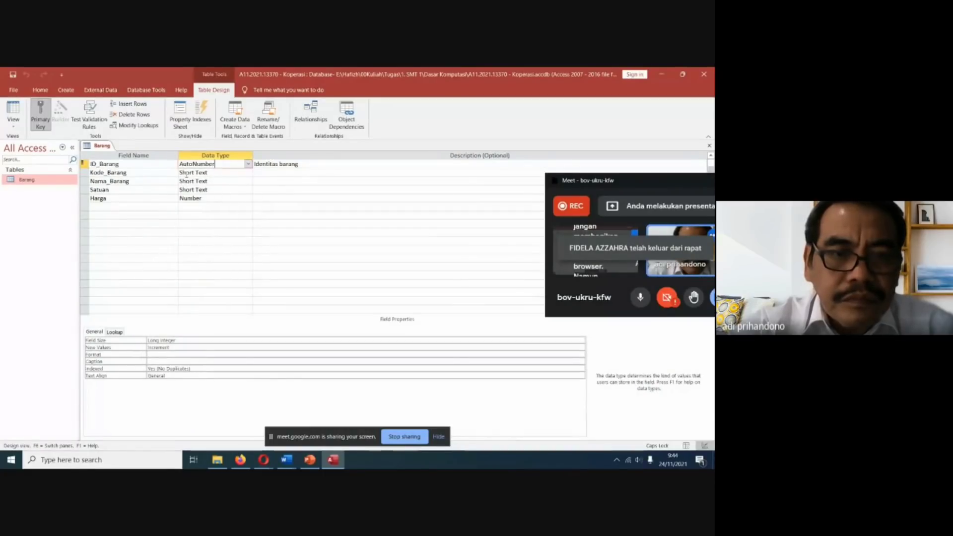
# Save the Barang table and reopen it as a datasheet to check the ID_Barang column.
pyautogui.doubleClick(31, 181)
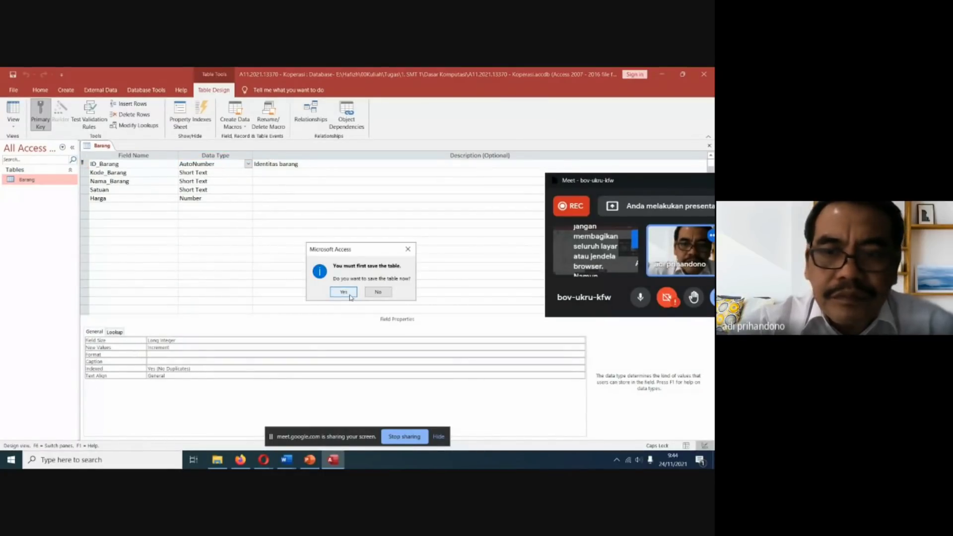
pyautogui.click(346, 293)
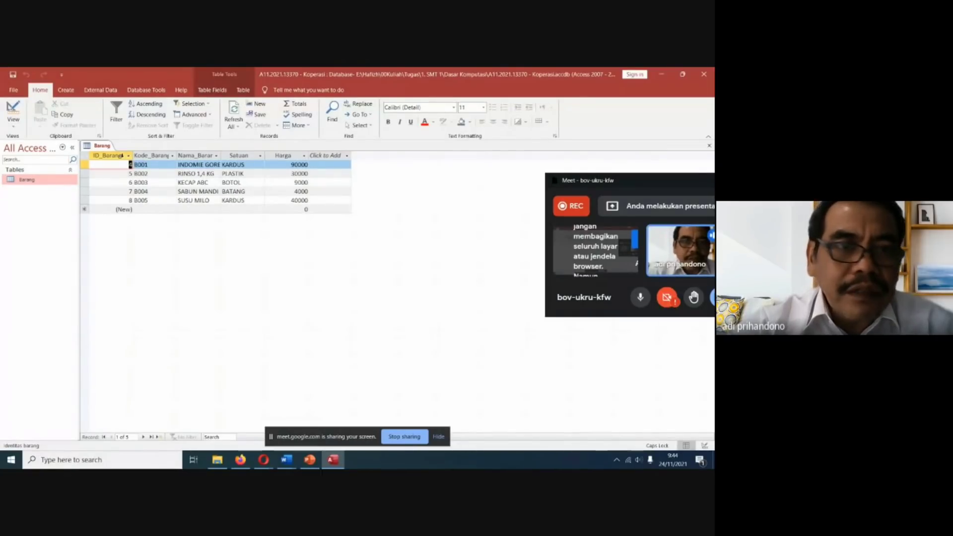
pyautogui.click(123, 156)
# Permanently delete the ID_Barang field and its primary key from the Barang table in Design View.
pyautogui.rightClick(32, 179)
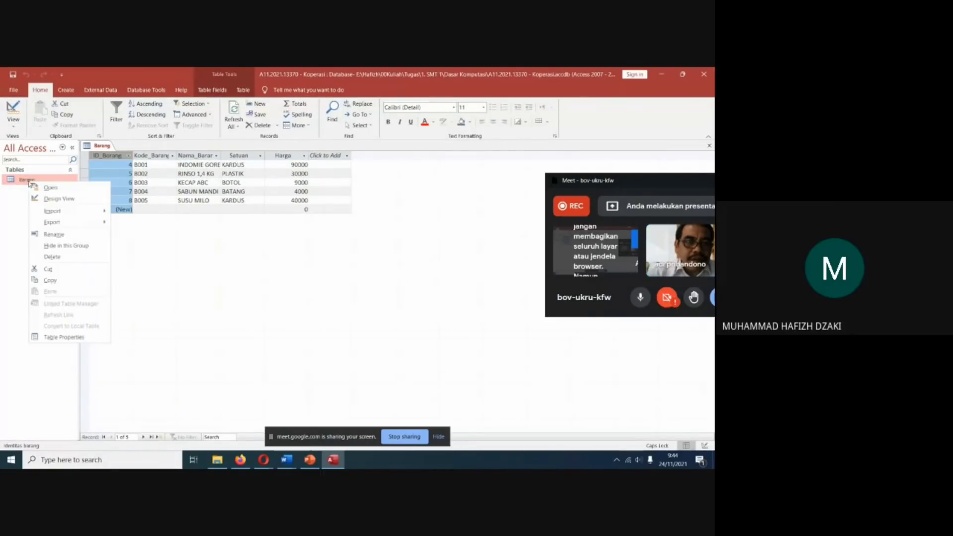
pyautogui.click(59, 199)
pyautogui.click(84, 163)
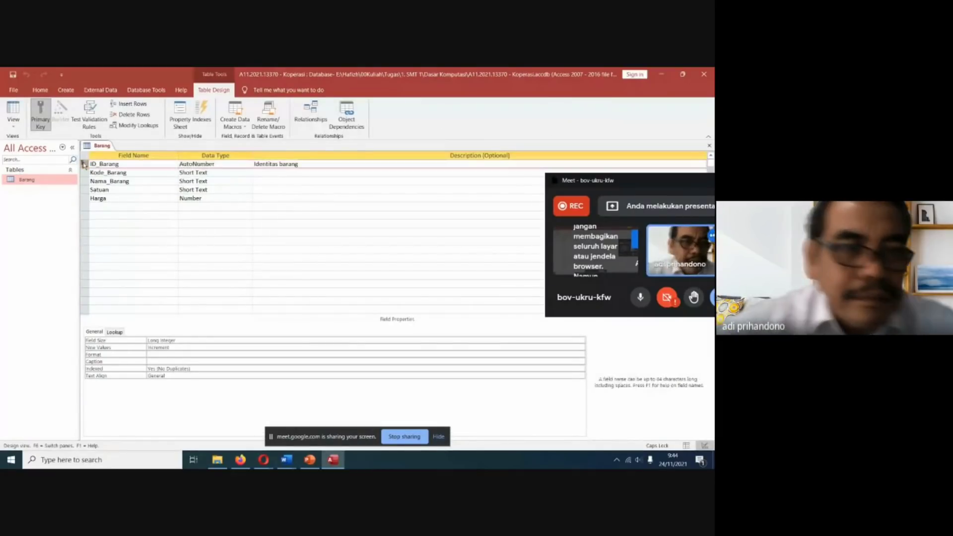
pyautogui.rightClick(85, 165)
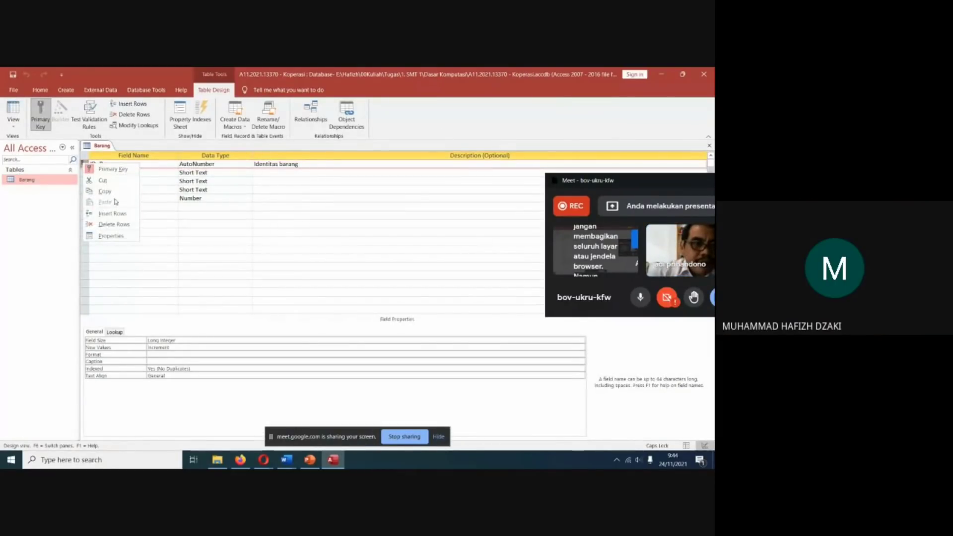
pyautogui.click(128, 228)
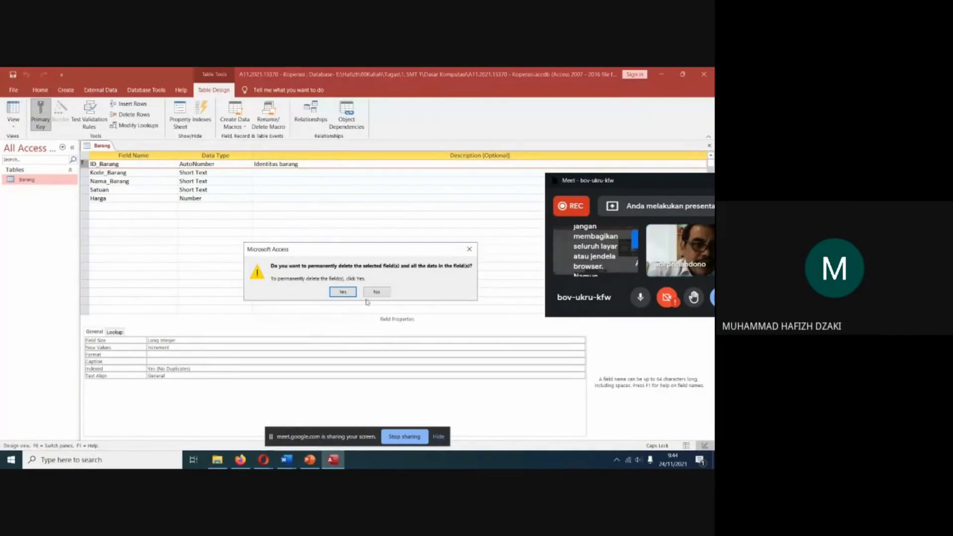
pyautogui.click(348, 293)
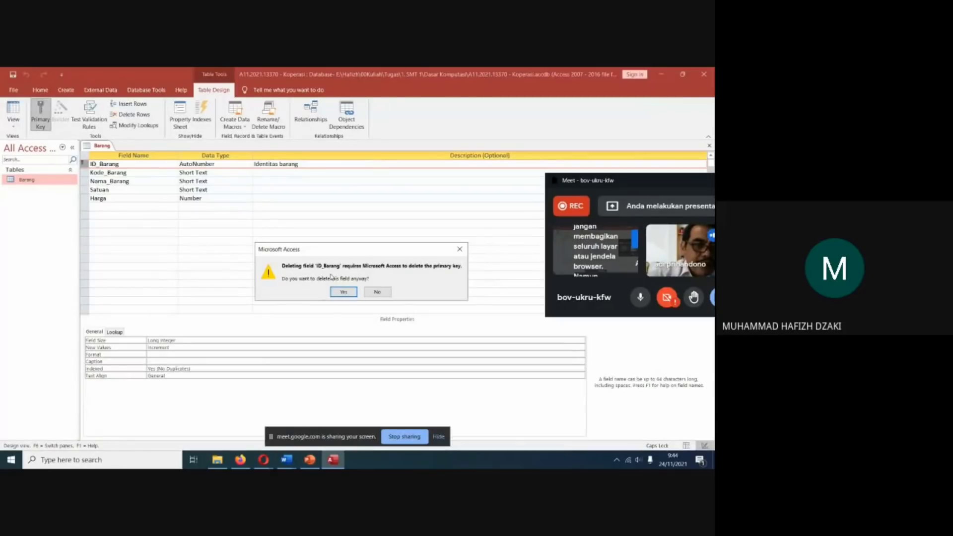
pyautogui.click(343, 292)
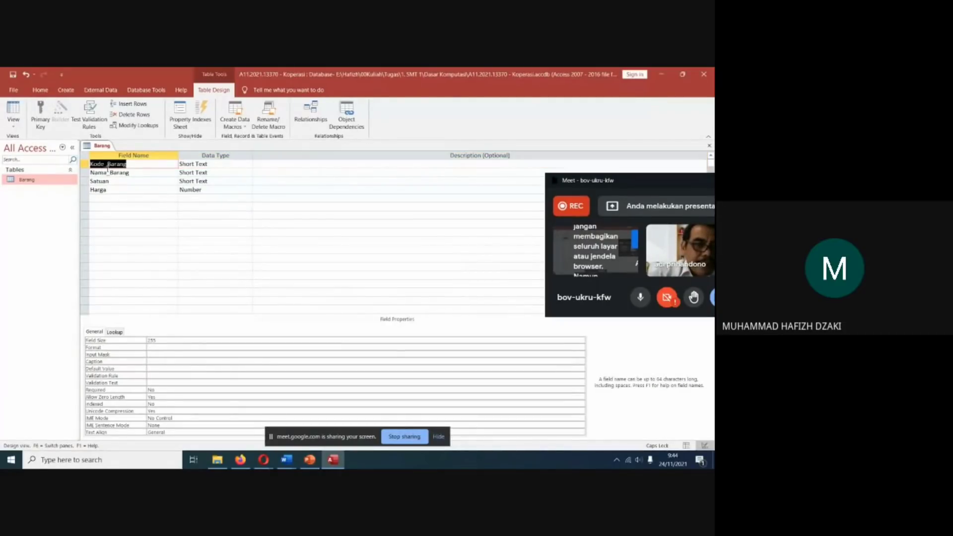
# Insert a new field named ID_Barang above Kode_Barang and set its data type to AutoNumber.
pyautogui.rightClick(84, 164)
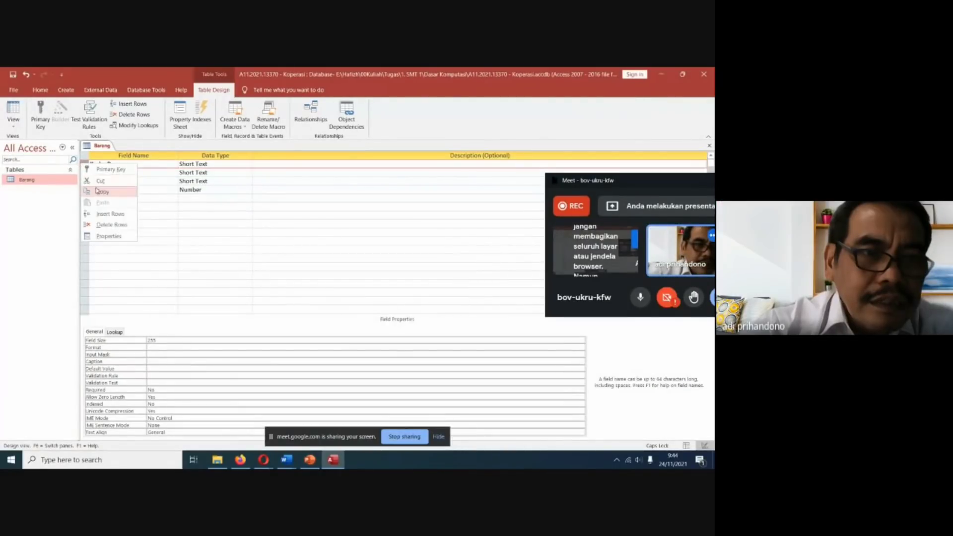
pyautogui.click(110, 214)
pyautogui.click(91, 164)
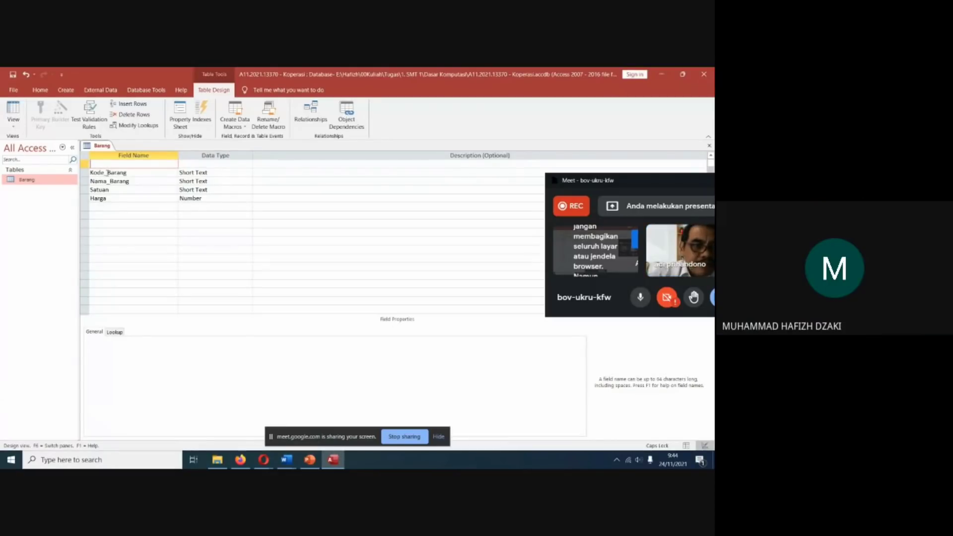
pyautogui.write('ID')
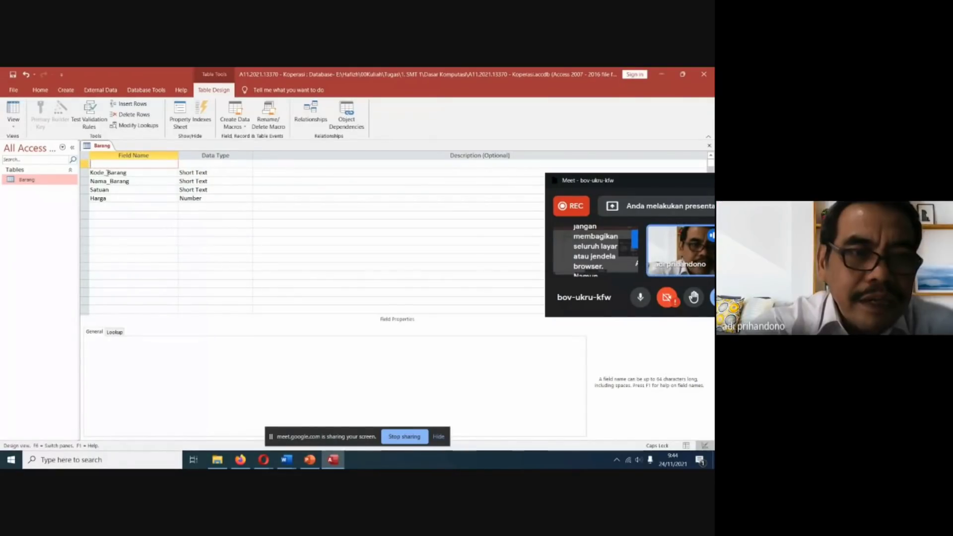
pyautogui.write('_Barang')
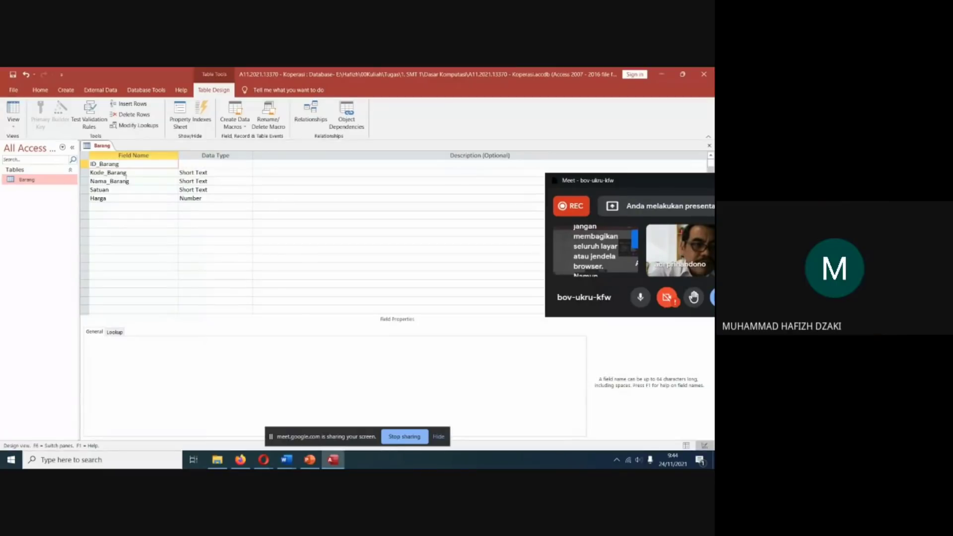
pyautogui.click(203, 164)
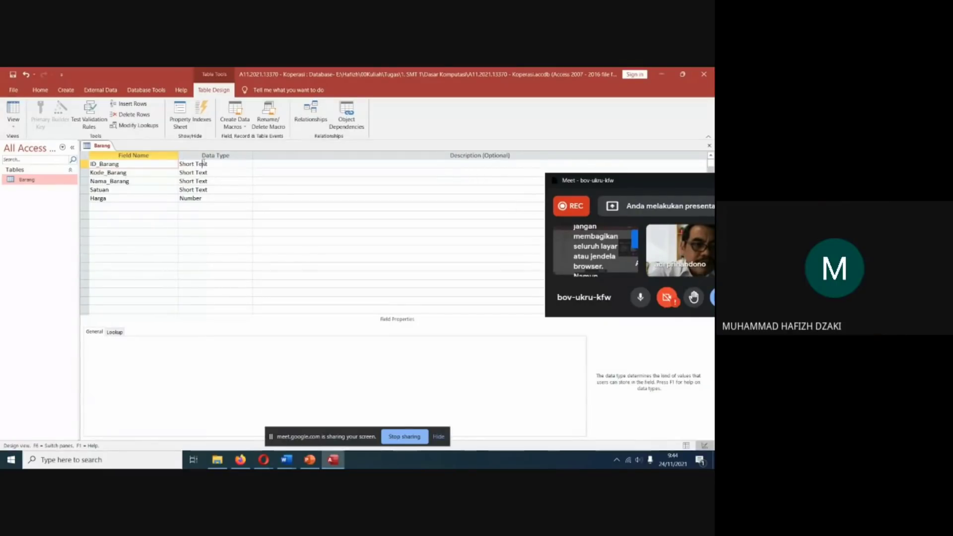
pyautogui.click(248, 164)
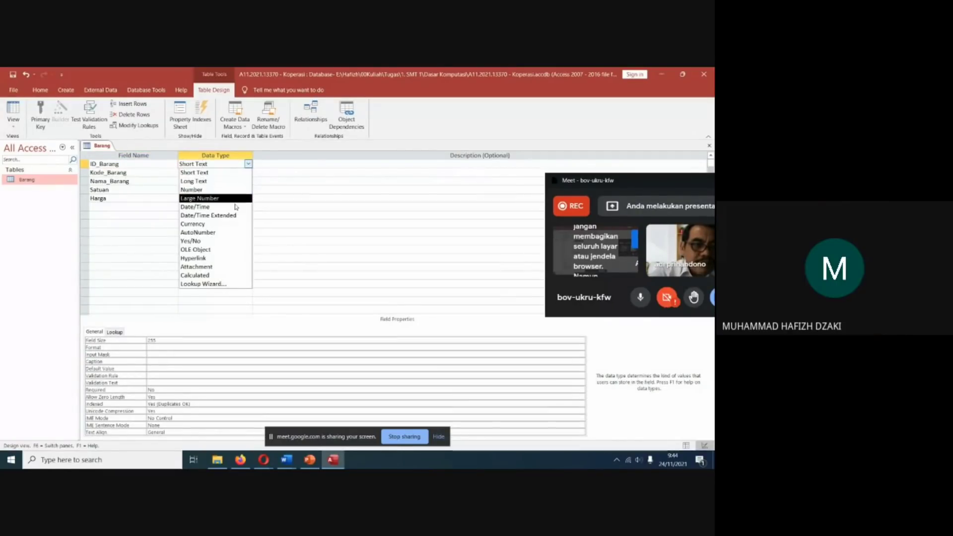
pyautogui.click(214, 233)
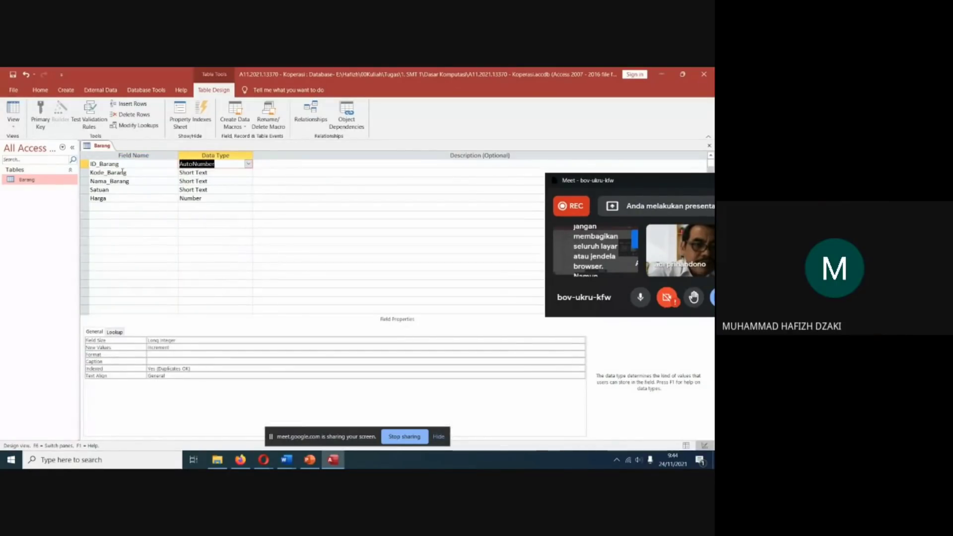
# Make ID_Barang the primary key of the Barang table, save the table and open it as a datasheet.
pyautogui.click(85, 164)
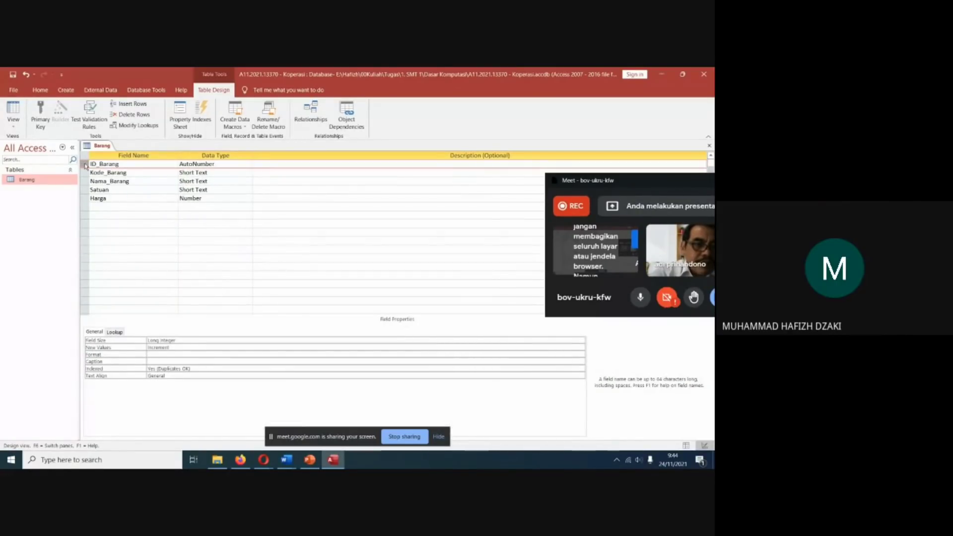
pyautogui.click(42, 115)
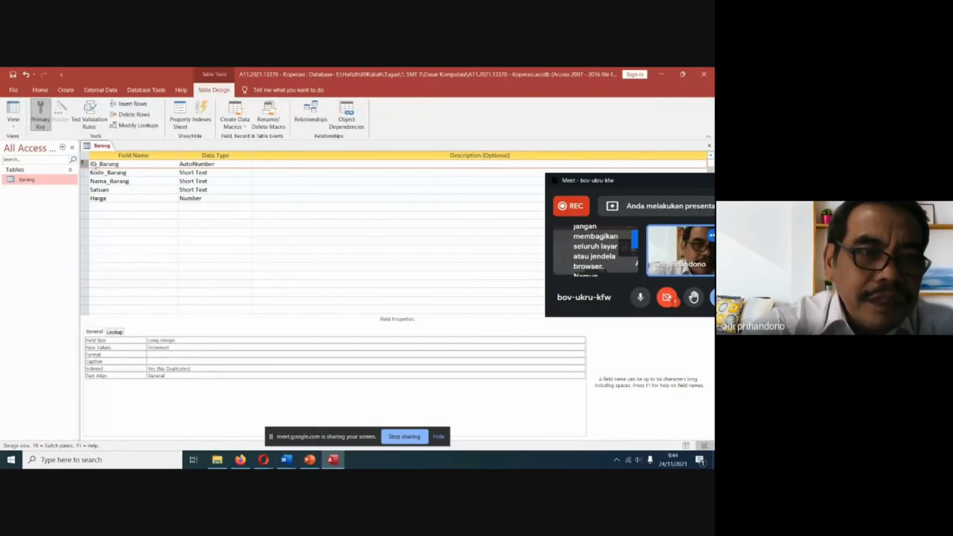
pyautogui.doubleClick(30, 180)
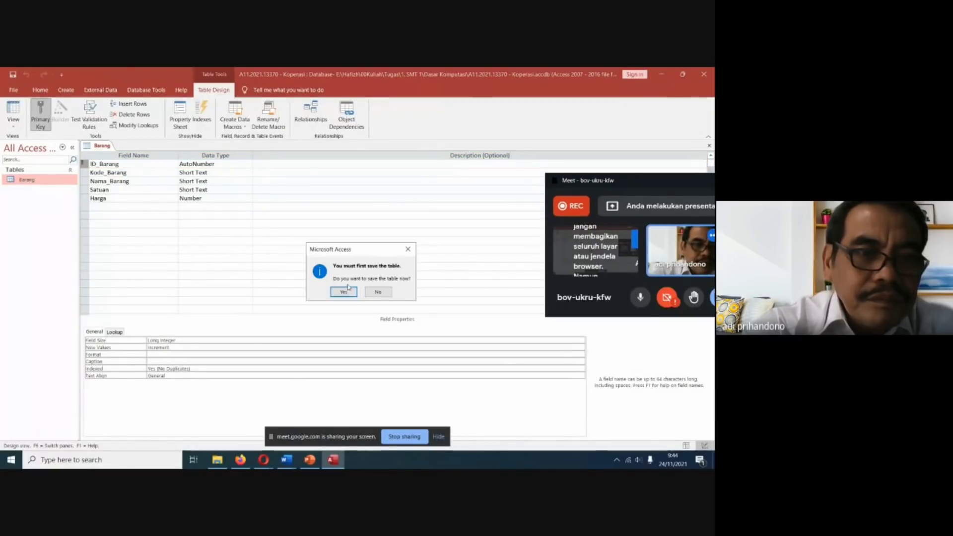
pyautogui.click(348, 294)
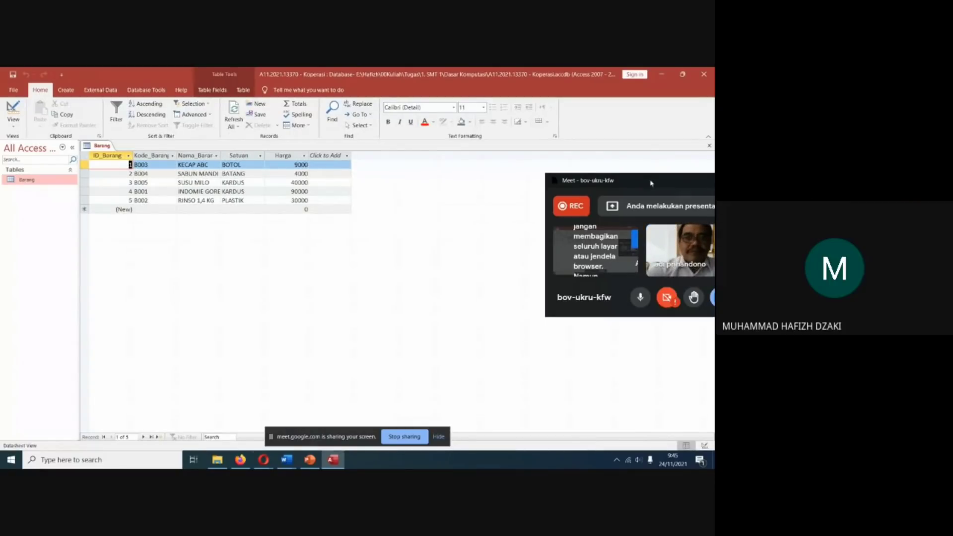
pyautogui.moveTo(645, 181); pyautogui.dragTo(541, 156)
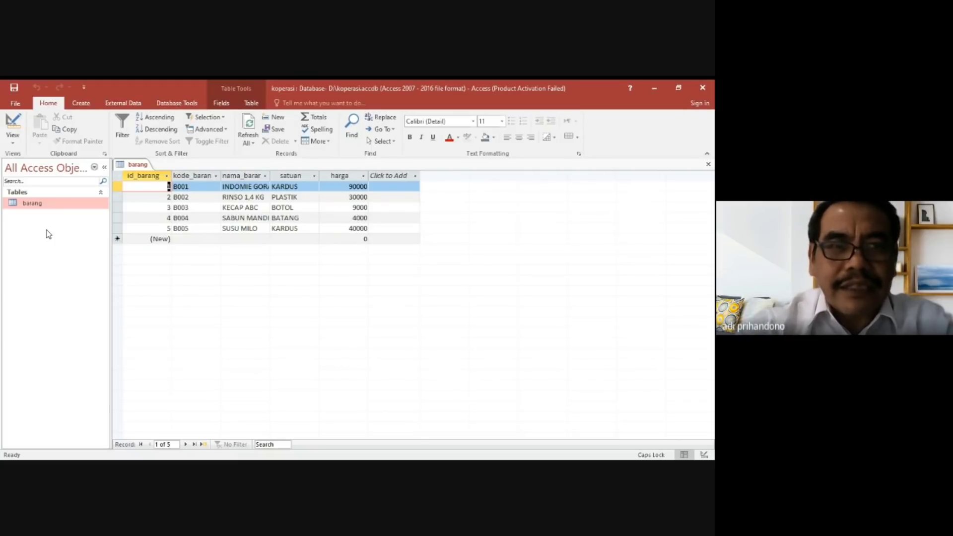
# Generate a basic report from the barang table and close it without saving.
pyautogui.click(81, 103)
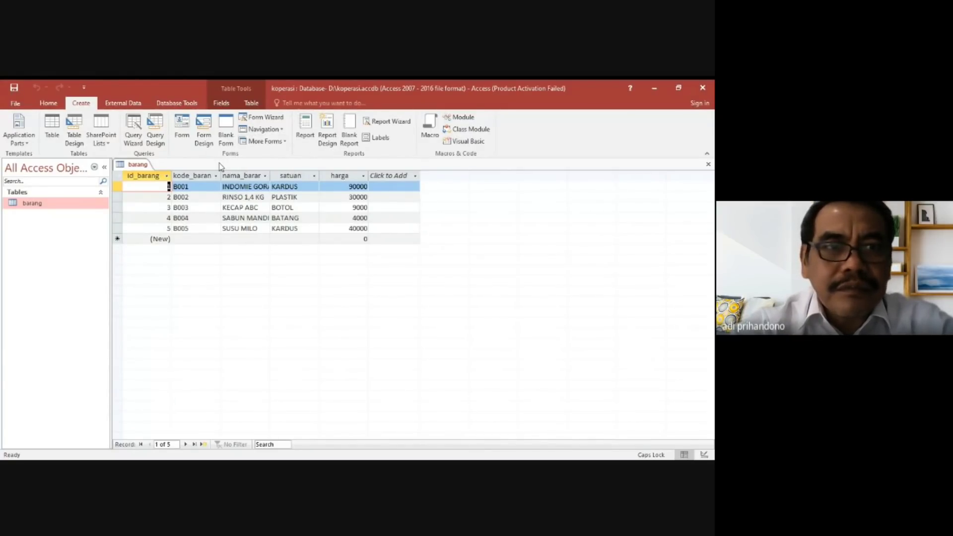
pyautogui.click(305, 127)
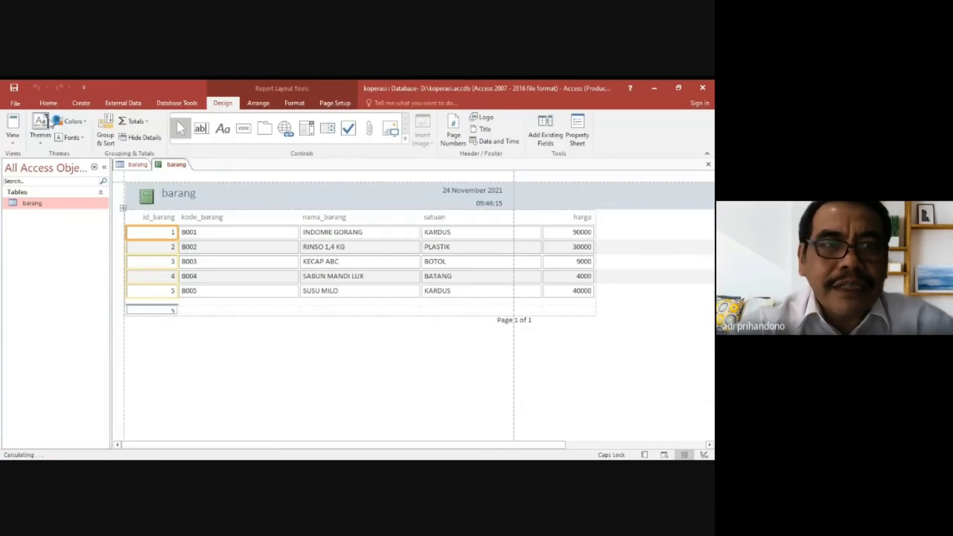
pyautogui.click(77, 106)
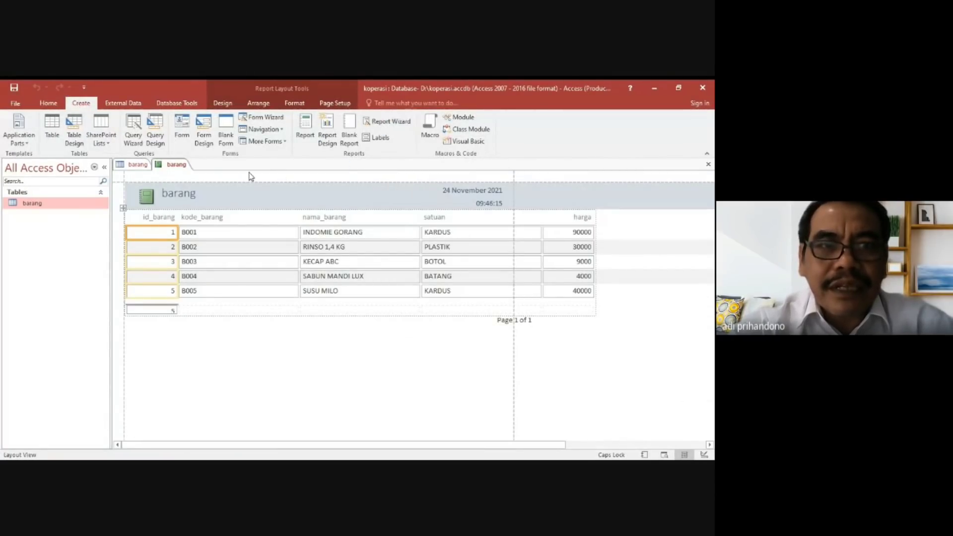
pyautogui.click(708, 165)
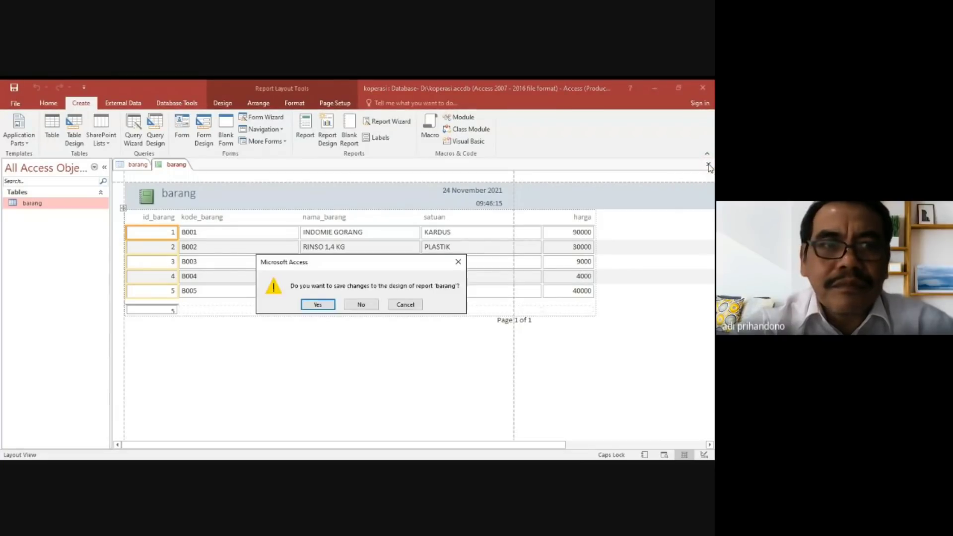
pyautogui.click(379, 305)
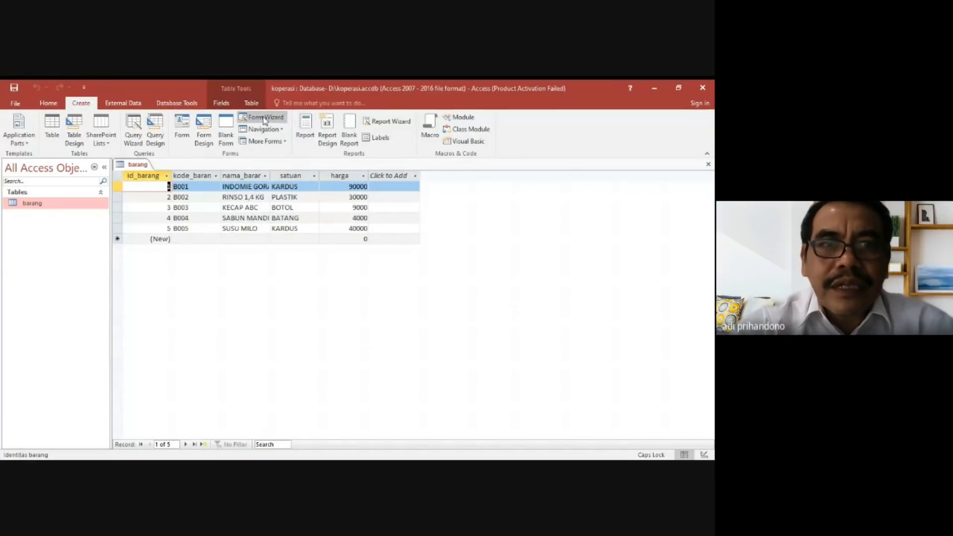
# Start the Report Wizard and check its table and query choices, keeping the barang table as the source.
pyautogui.click(390, 122)
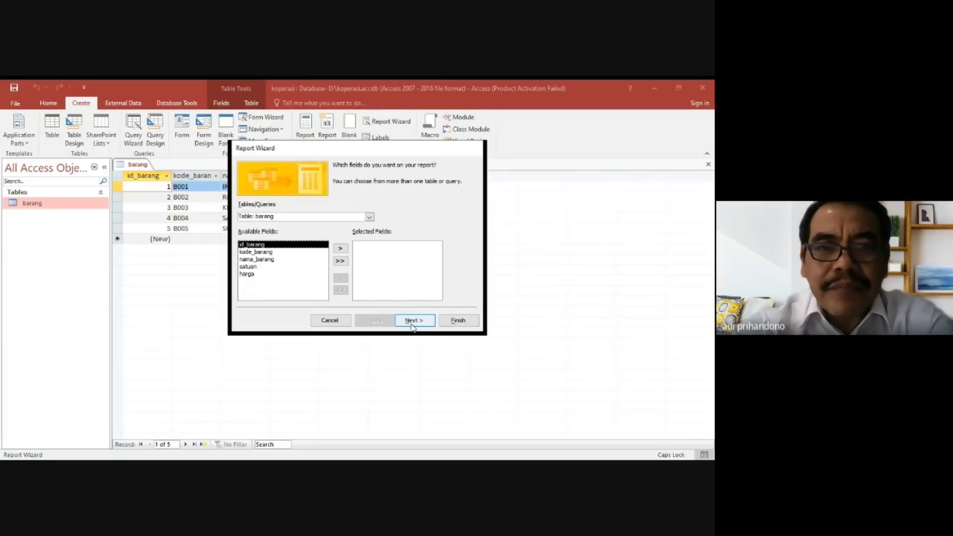
pyautogui.click(330, 321)
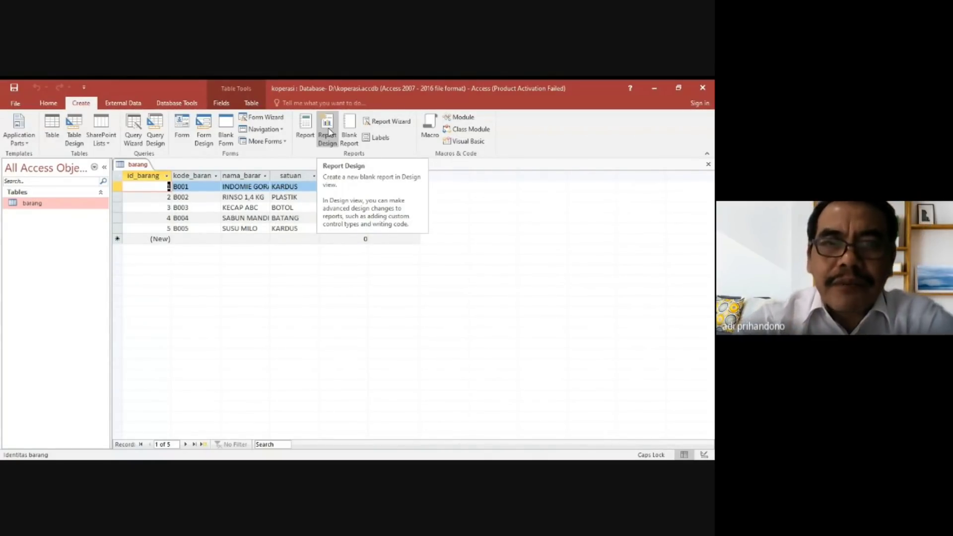
pyautogui.click(390, 123)
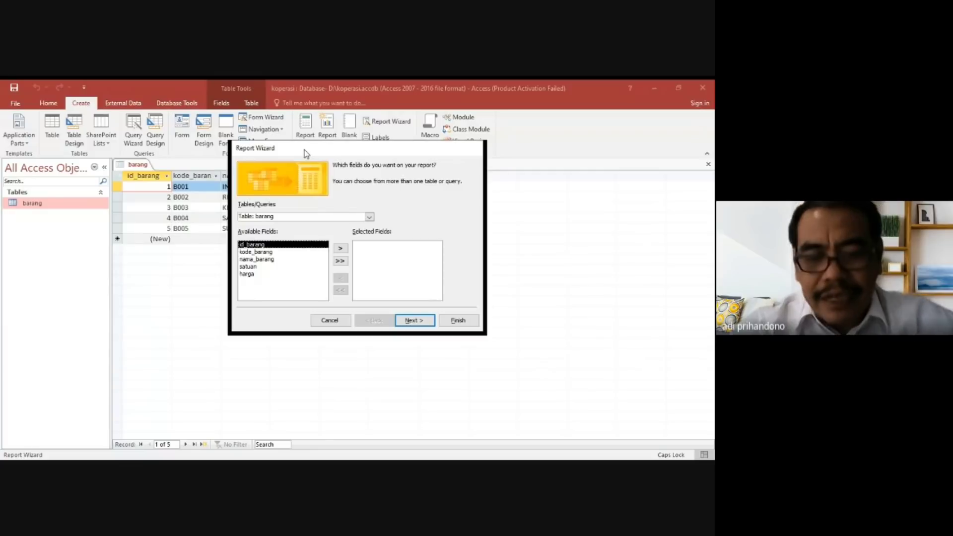
pyautogui.moveTo(306, 153); pyautogui.dragTo(295, 189)
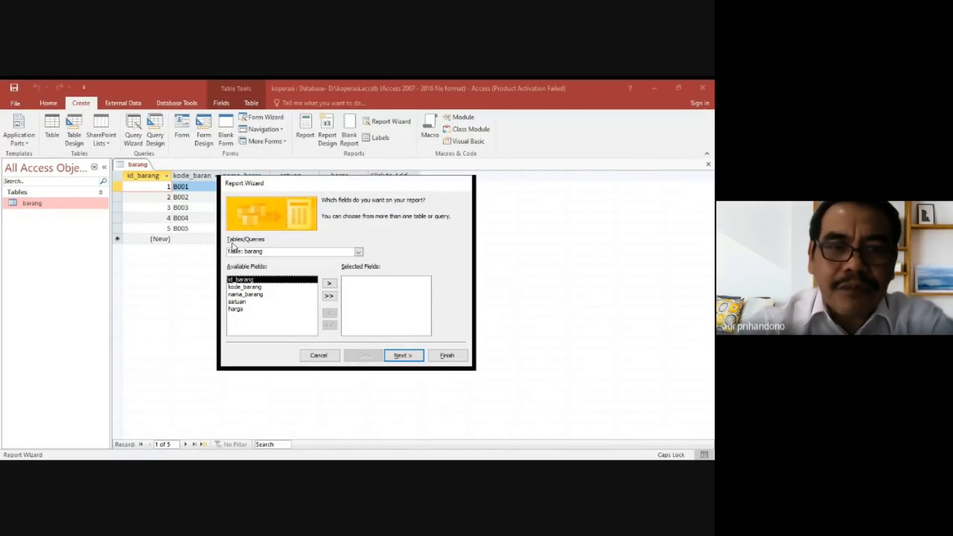
pyautogui.click(358, 253)
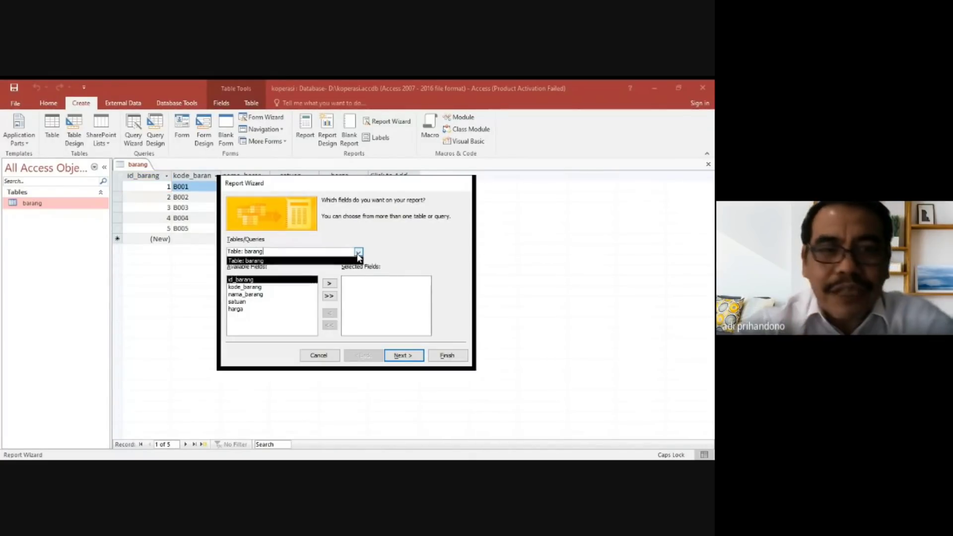
pyautogui.click(358, 253)
pyautogui.click(359, 252)
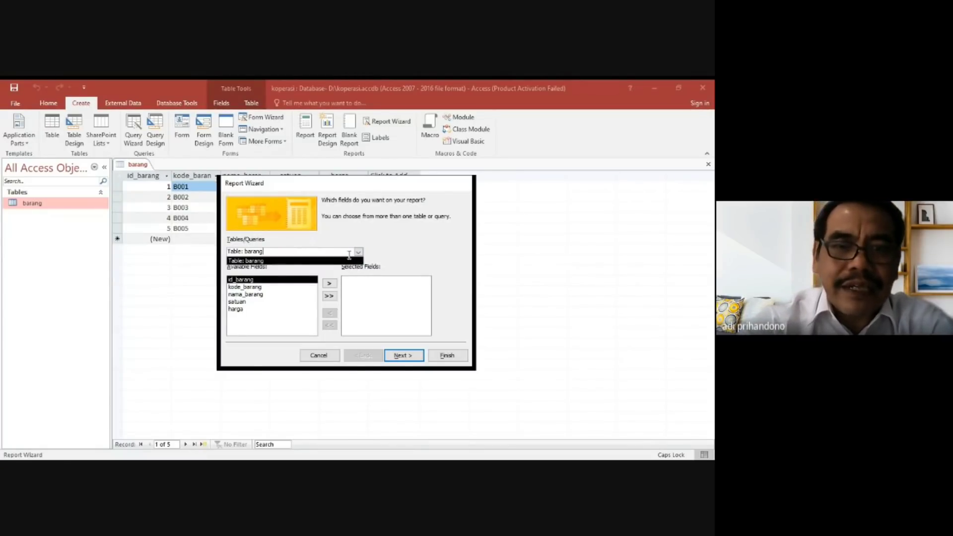
pyautogui.click(358, 252)
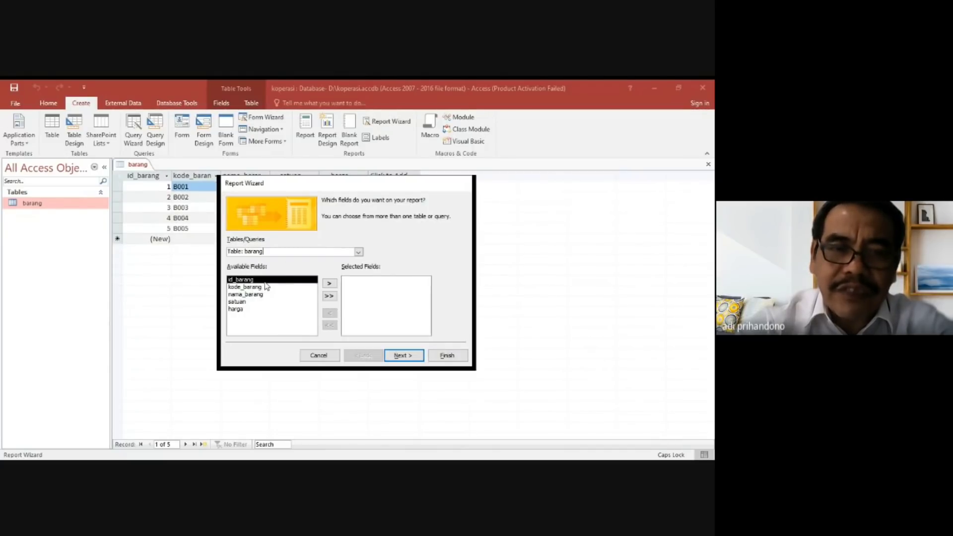
# Try adding all barang fields to the report's selected fields, and remove them all again.
pyautogui.click(329, 297)
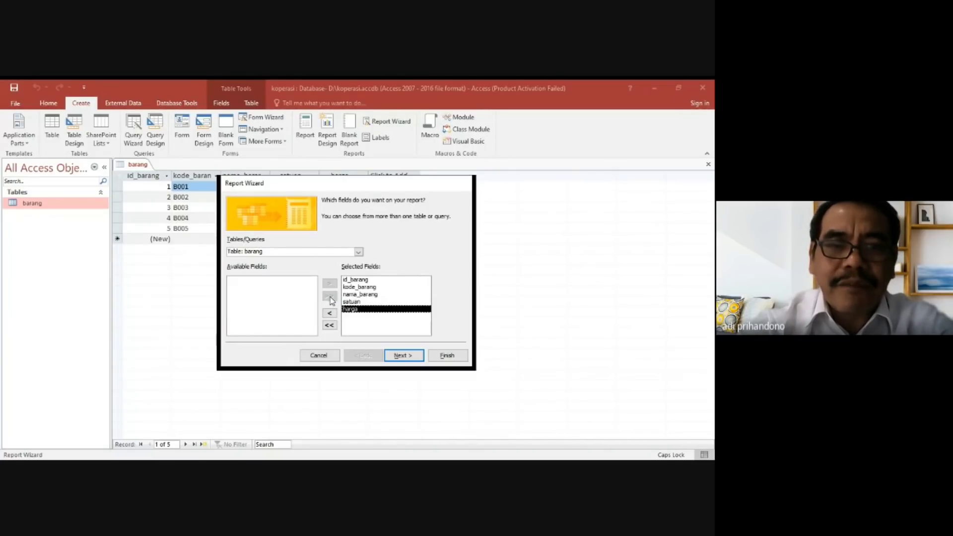
pyautogui.click(331, 327)
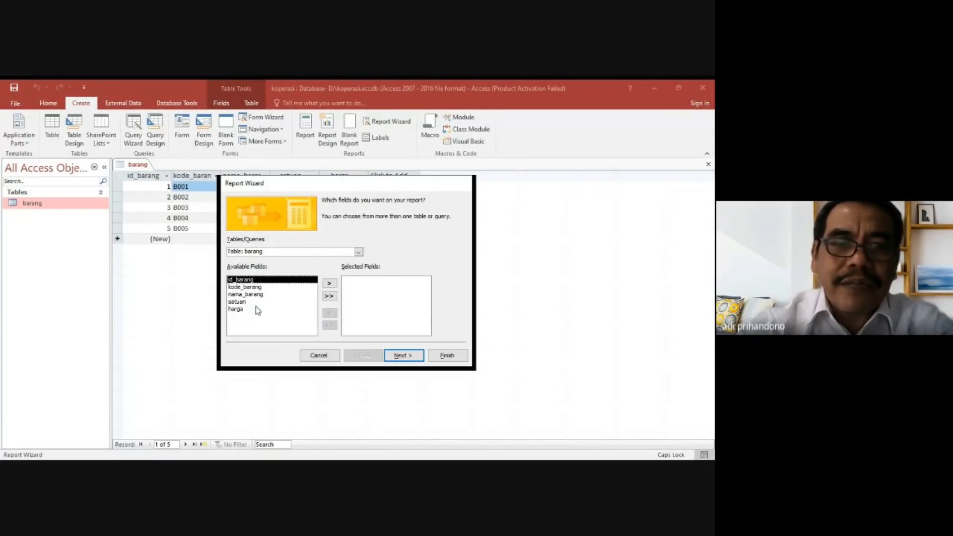
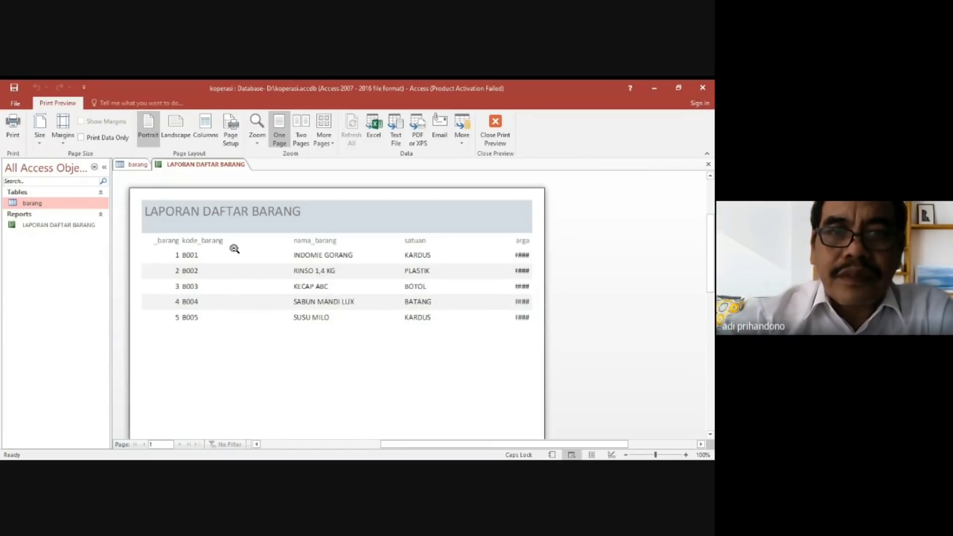
# Open the LAPORAN DAFTAR BARANG report in Design View to examine its layout, and return to the barang table.
pyautogui.click(78, 226)
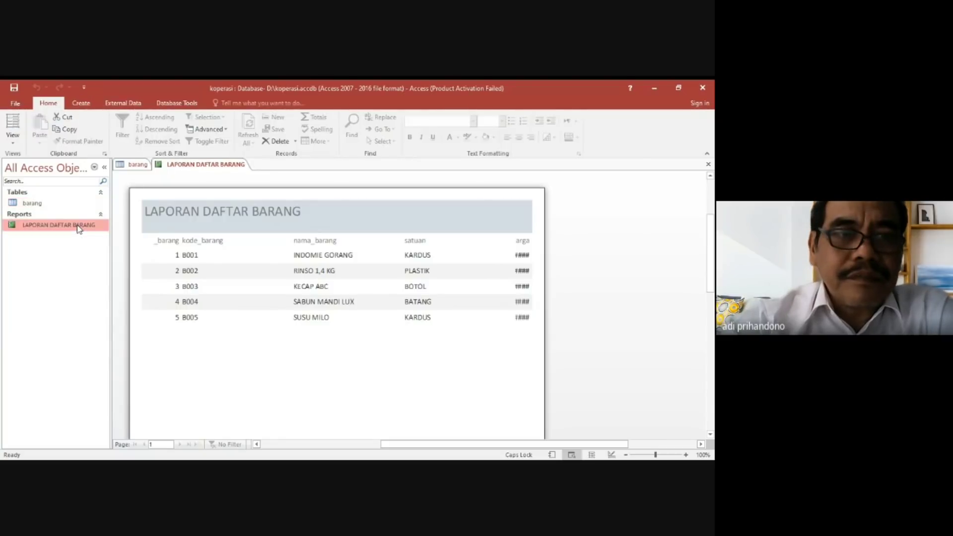
pyautogui.rightClick(78, 227)
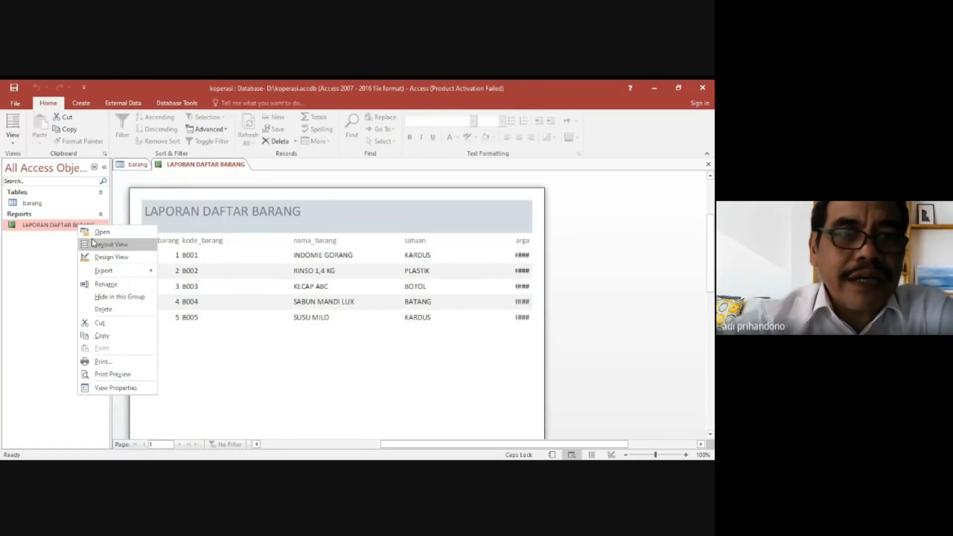
pyautogui.click(112, 261)
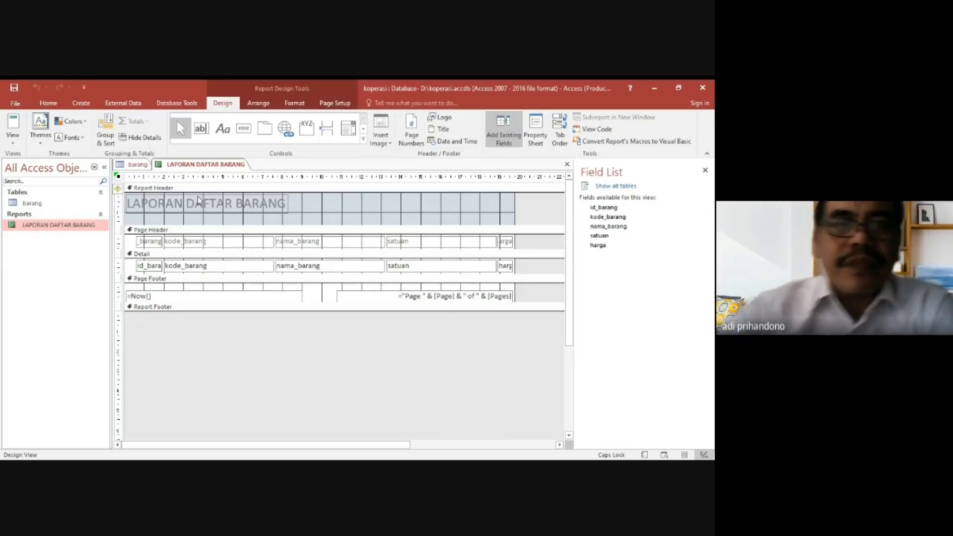
pyautogui.click(139, 165)
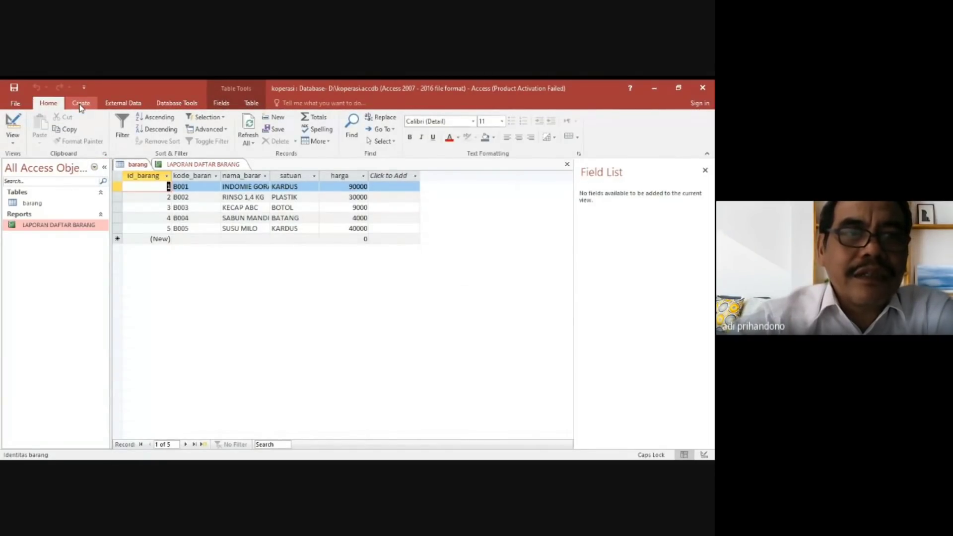
# Create a new table, save it under the name karyawan and open it in Design View.
pyautogui.click(81, 105)
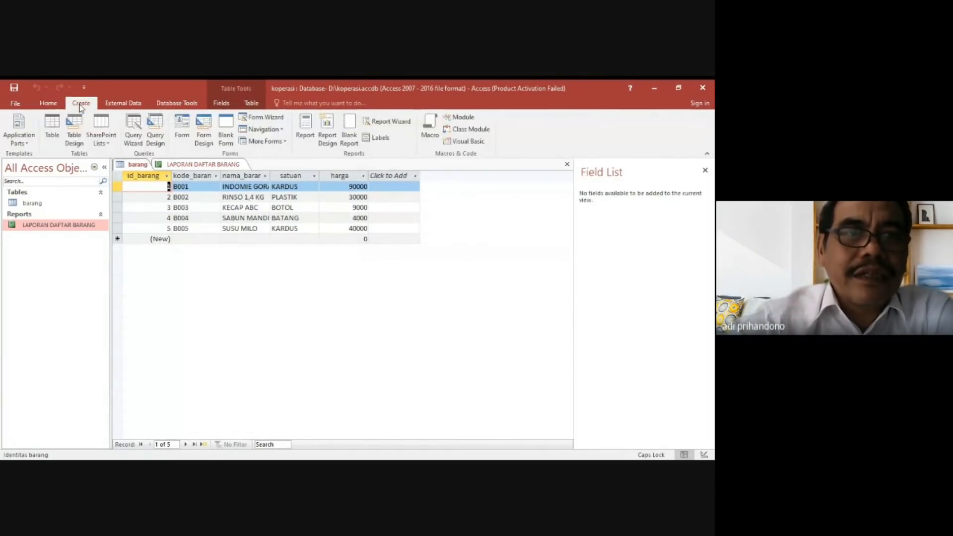
pyautogui.click(54, 127)
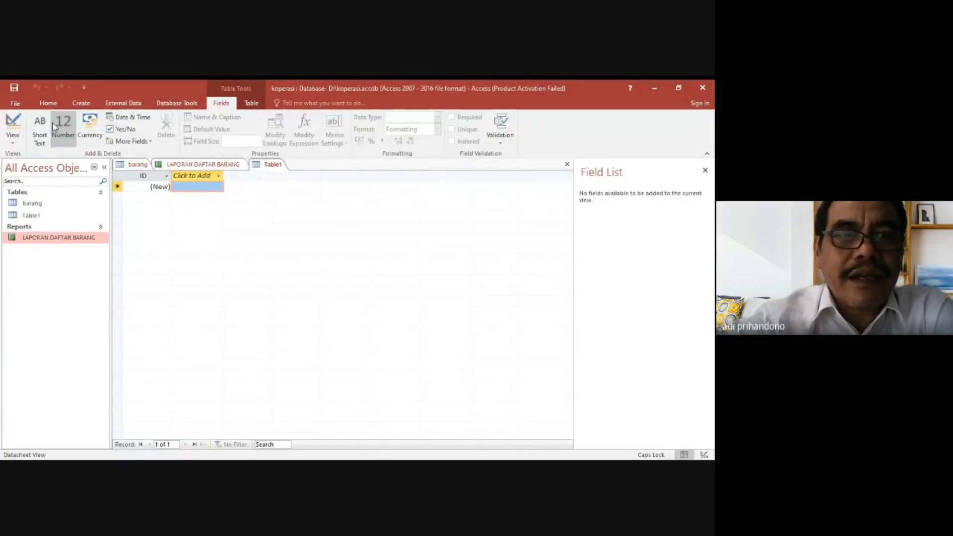
pyautogui.rightClick(33, 216)
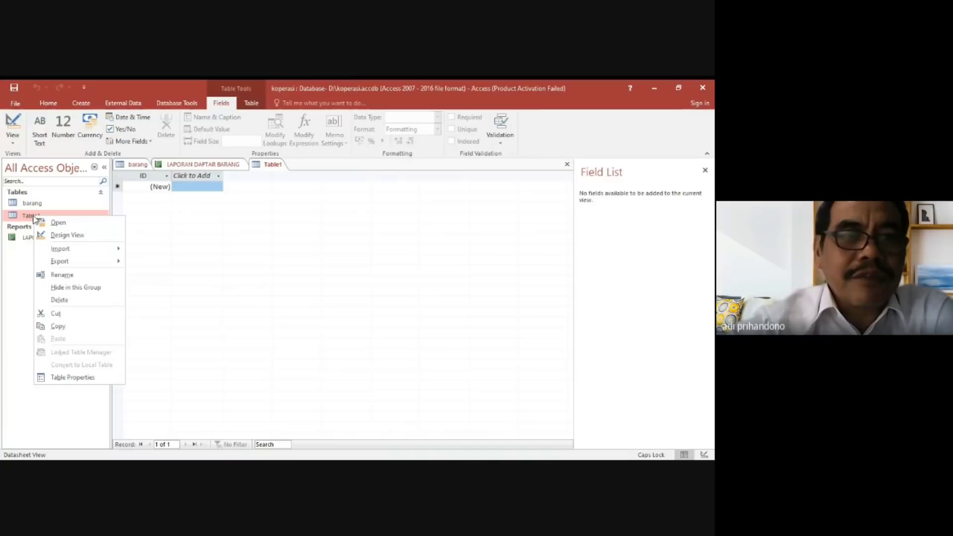
pyautogui.click(67, 236)
pyautogui.write('KARYAWA')
pyautogui.press('BackSpace')
pyautogui.press('BackSpace')
pyautogui.press('BackSpace')
pyautogui.press('BackSpace')
pyautogui.press('BackSpace')
pyautogui.press('BackSpace')
pyautogui.press('BackSpace')
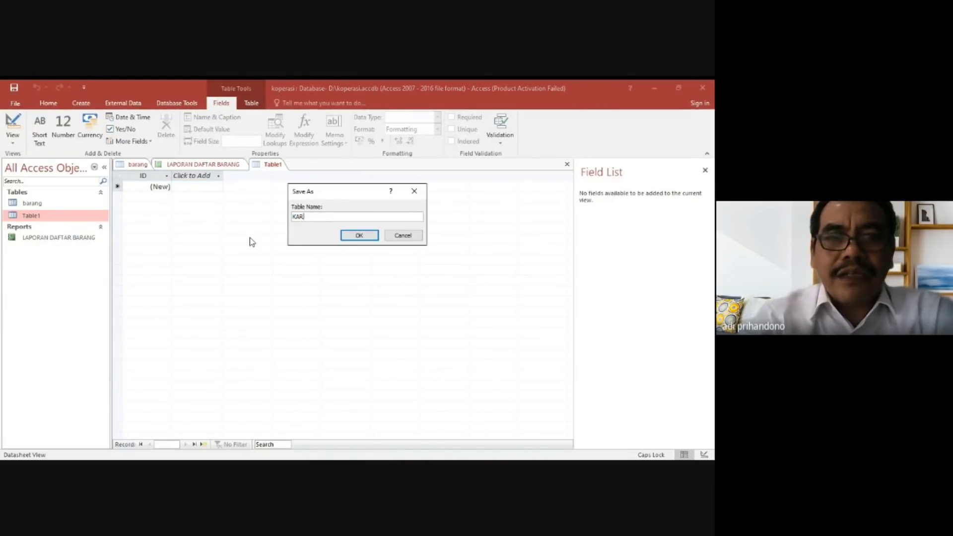
pyautogui.press('capslock')
pyautogui.write('kar')
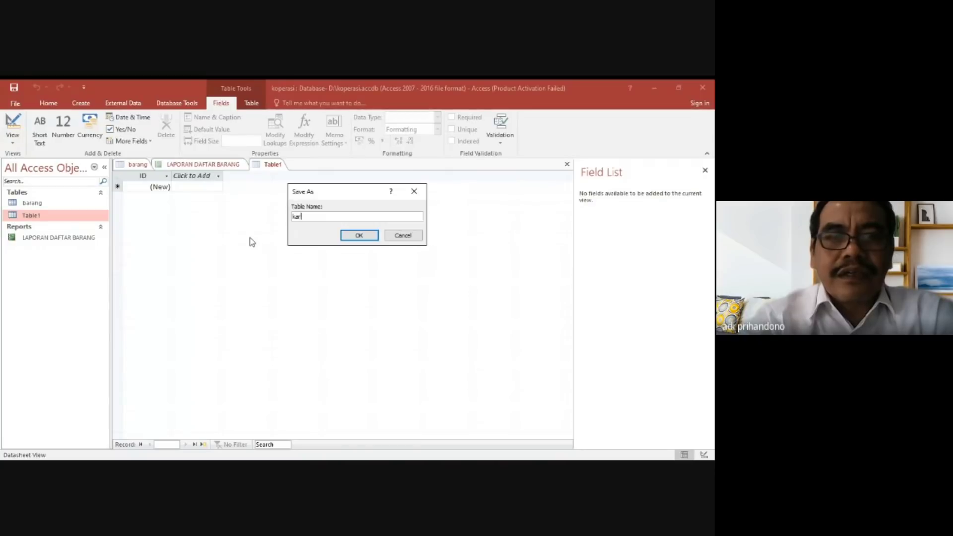
pyautogui.write('yawan')
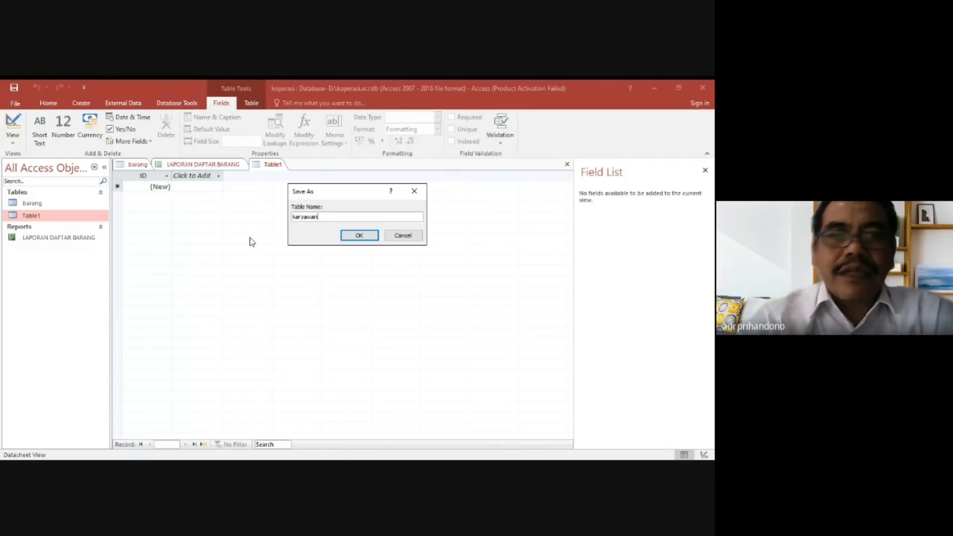
pyautogui.click(359, 236)
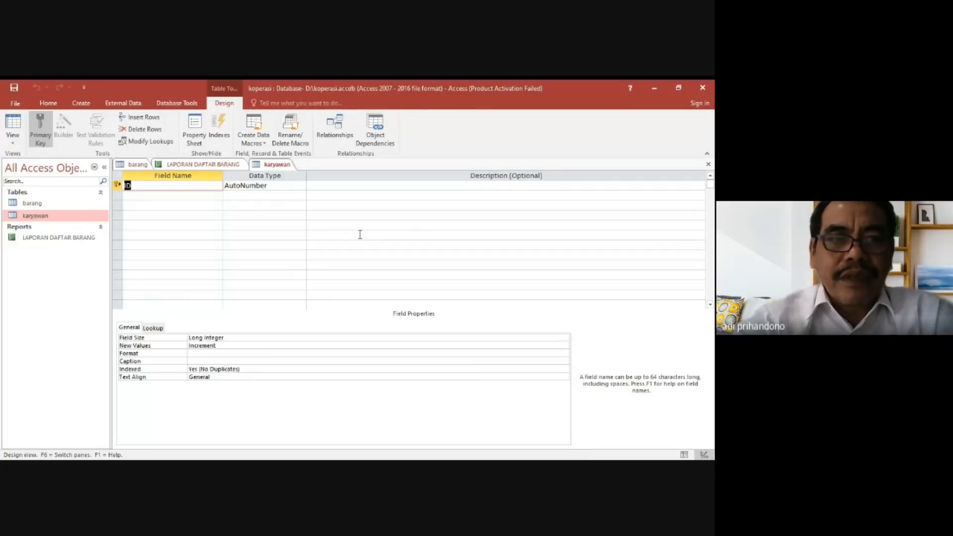
# Rename the AutoNumber ID field of the karyawan table to id_karyawan and add a Short Text field named nik.
pyautogui.write('id_')
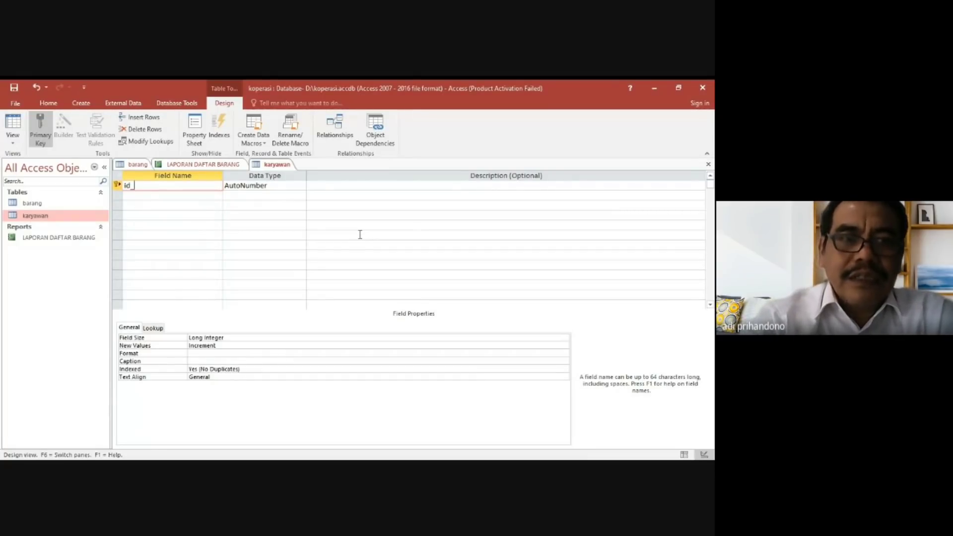
pyautogui.write('karyawan')
pyautogui.press('Return')
pyautogui.press('Return')
pyautogui.press('Return')
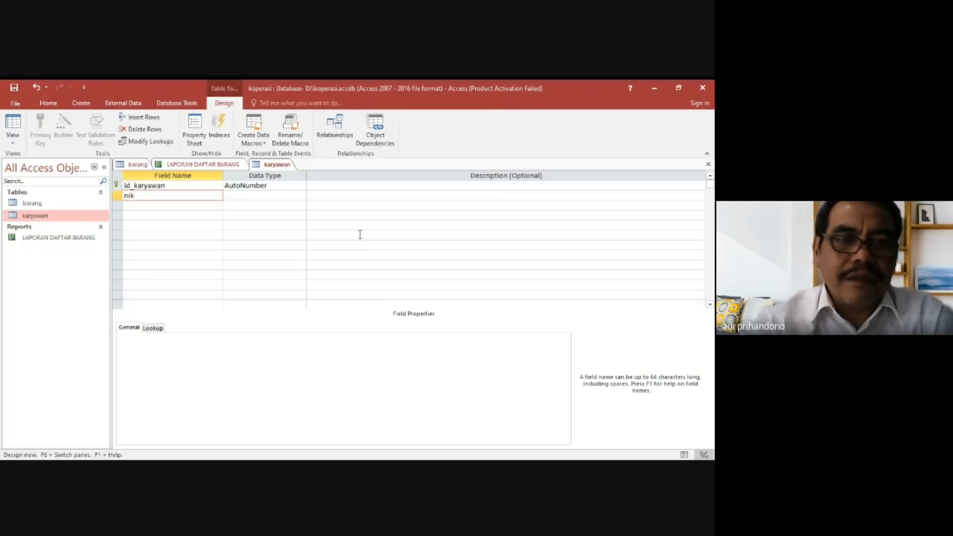
pyautogui.press('Tab')
pyautogui.press('Tab')
pyautogui.press('Tab')
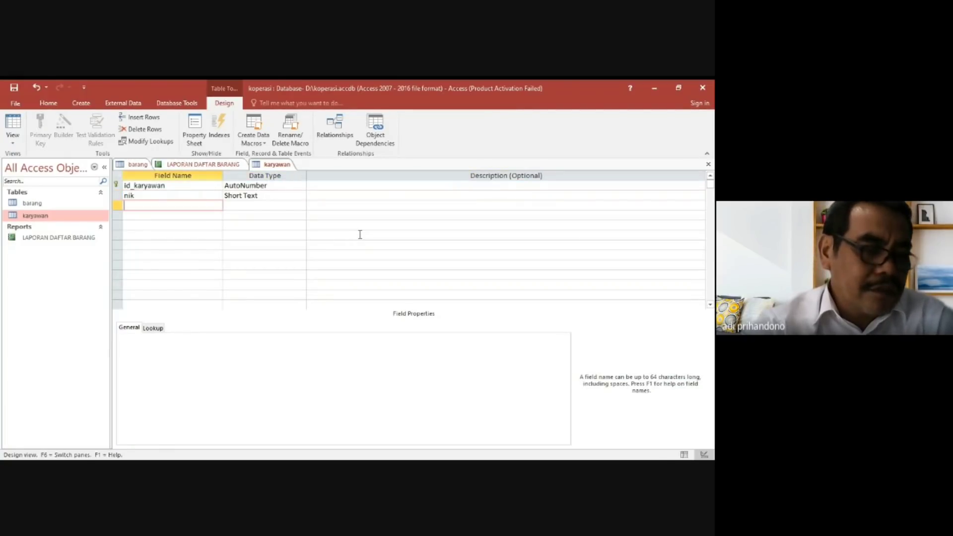
# Add the Short Text fields nama_karyawan and bagian, and save the karyawan table to open its datasheet.
pyautogui.write('nama_ka')
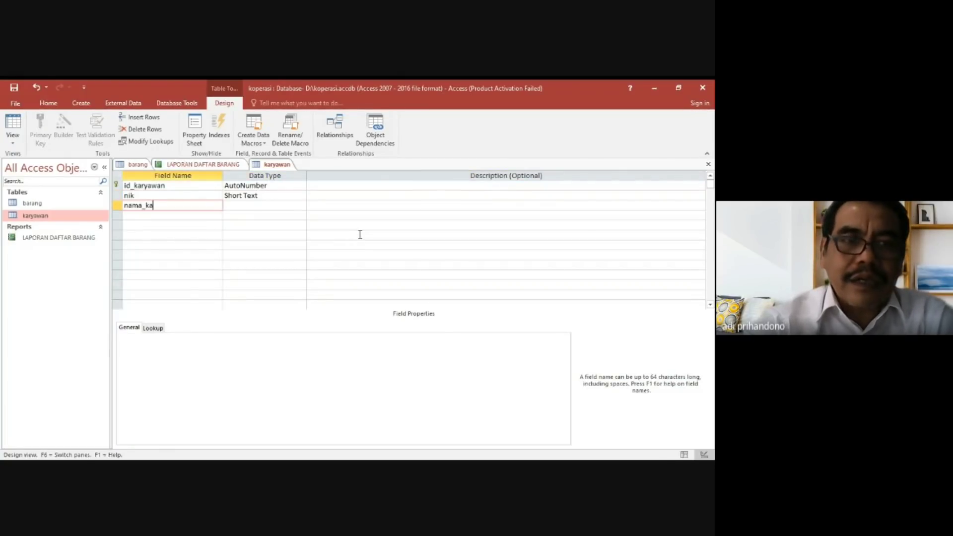
pyautogui.write('ryawan')
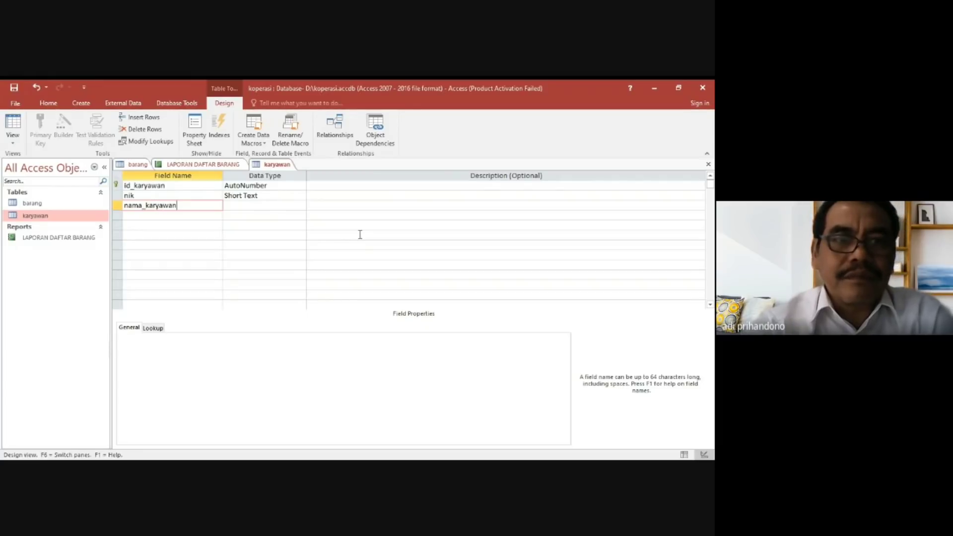
pyautogui.press('Tab')
pyautogui.press('Tab')
pyautogui.press('Tab')
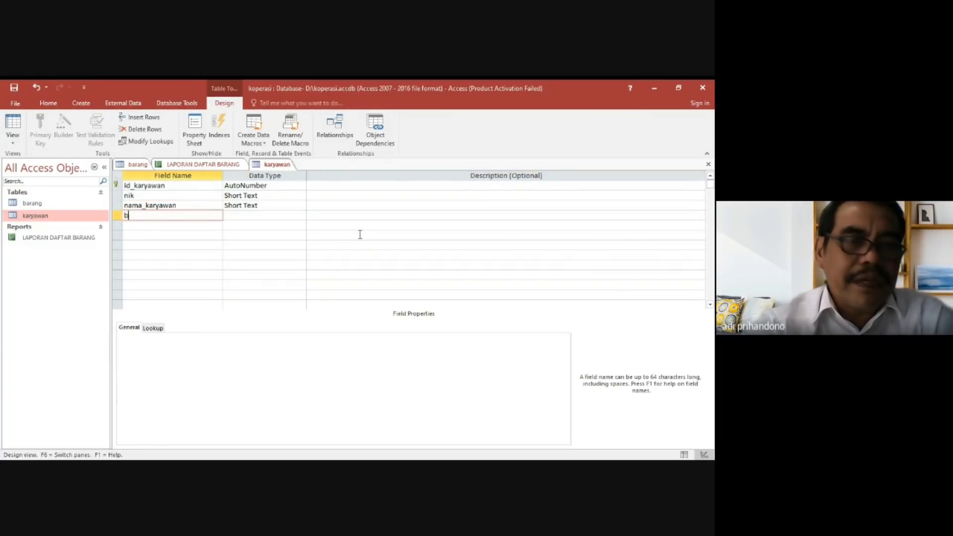
pyautogui.press('Tab')
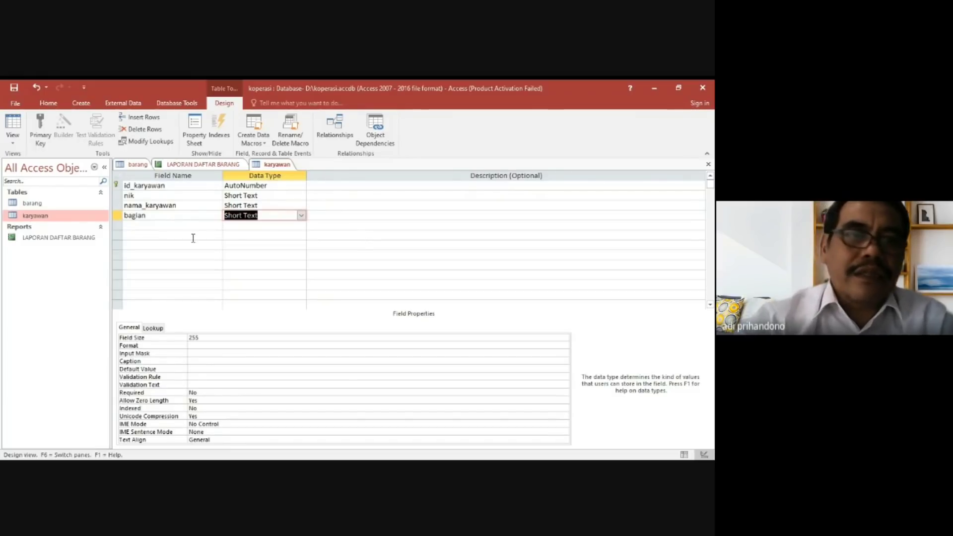
pyautogui.doubleClick(41, 217)
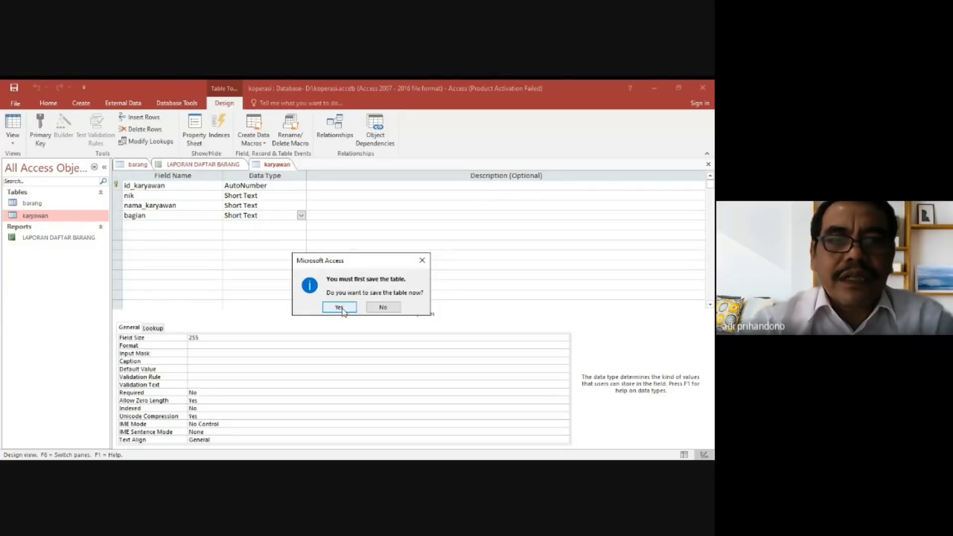
pyautogui.click(340, 307)
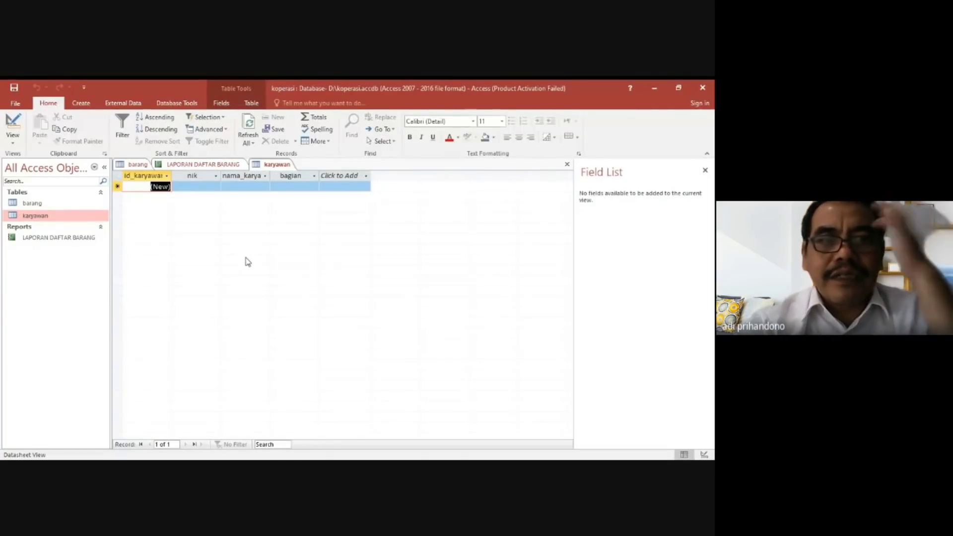
# Fill in the first karyawan record with the employee's number and name, and bagian ADM.
pyautogui.press('Tab')
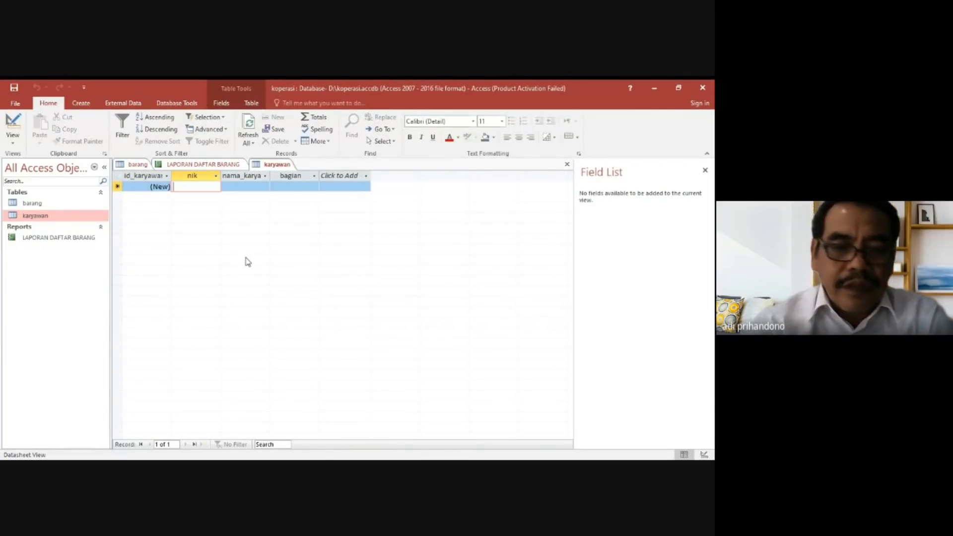
pyautogui.write('K')
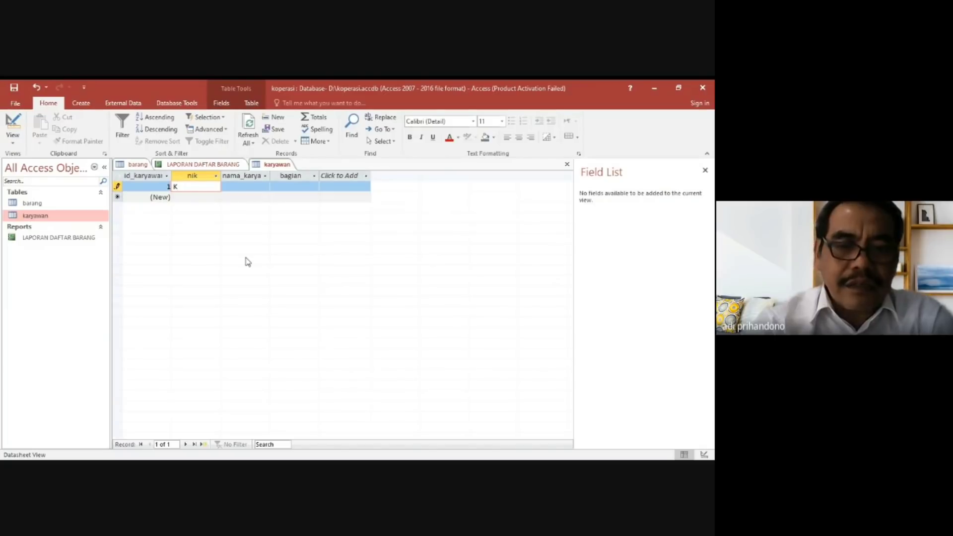
pyautogui.write('001')
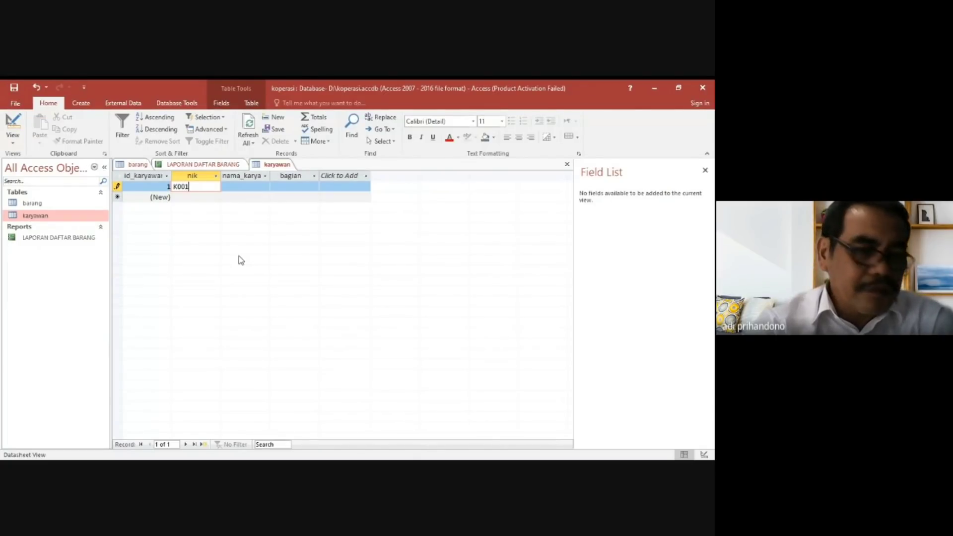
pyautogui.press('Tab')
pyautogui.press('capslock')
pyautogui.write('DILAN')
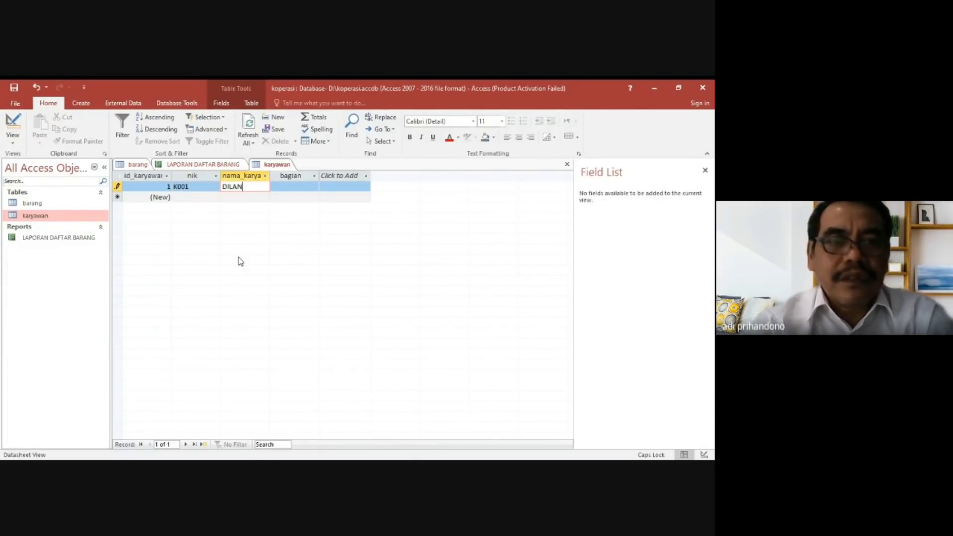
pyautogui.press('Tab')
pyautogui.write('ADM')
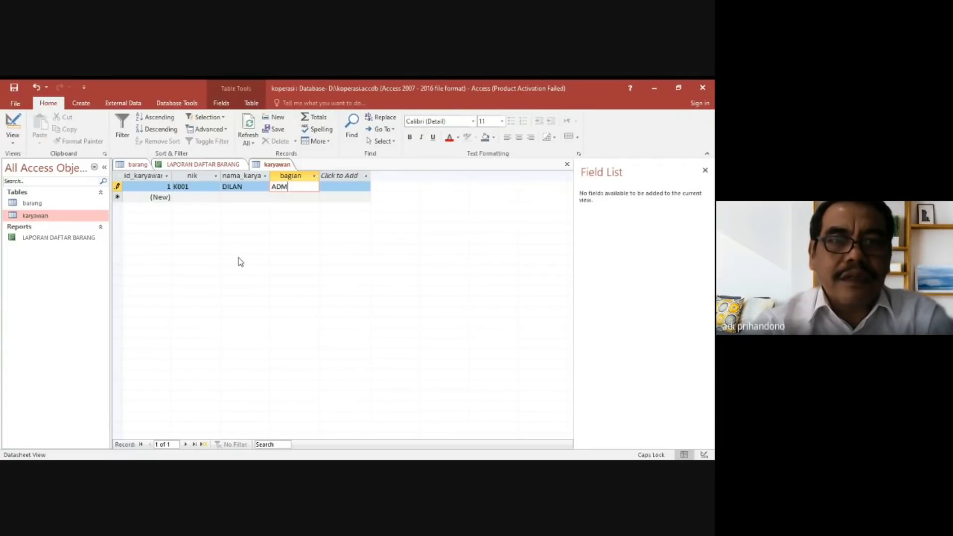
# Add a second karyawan record with the employee's number and name, and bagian Pemasaran.
pyautogui.press('Tab')
pyautogui.press('Tab')
pyautogui.write('K002')
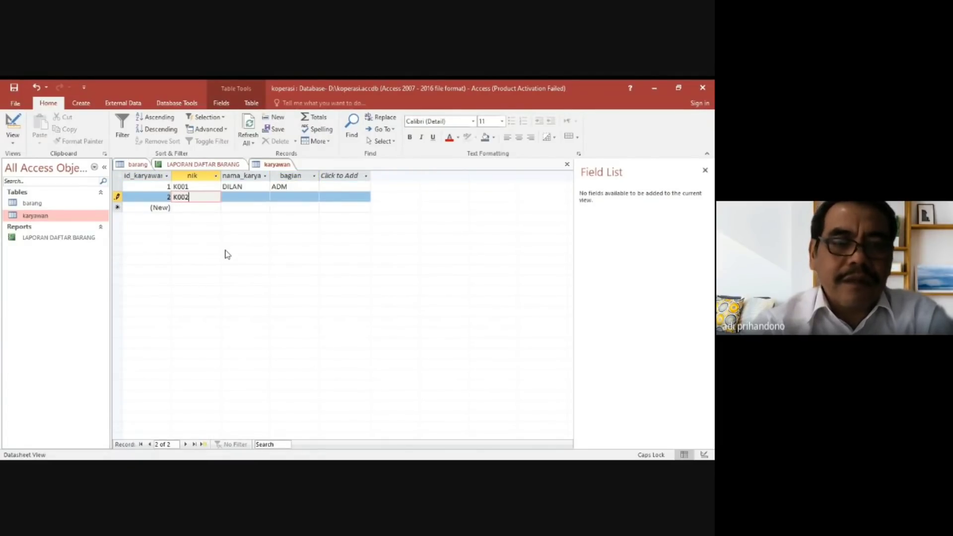
pyautogui.press('Tab')
pyautogui.write('MILEA')
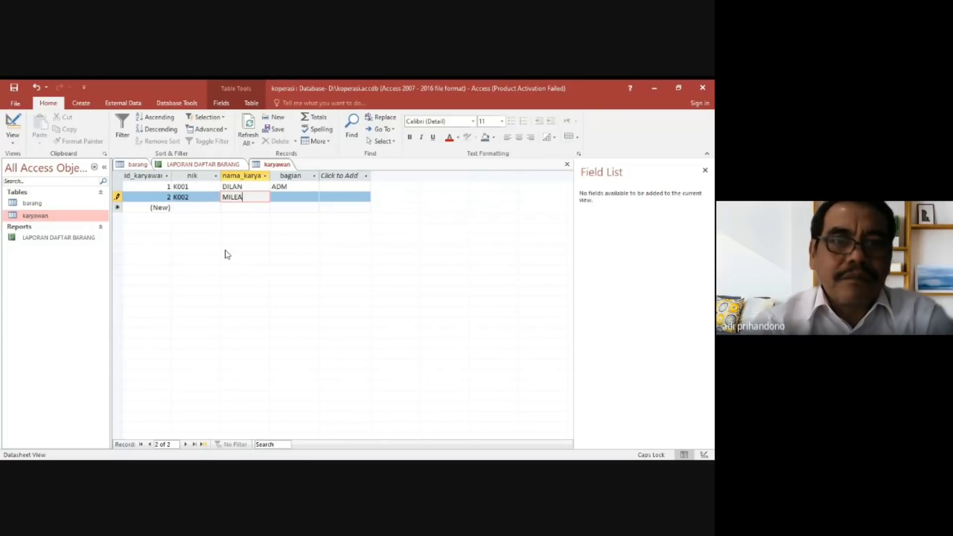
pyautogui.press('Tab')
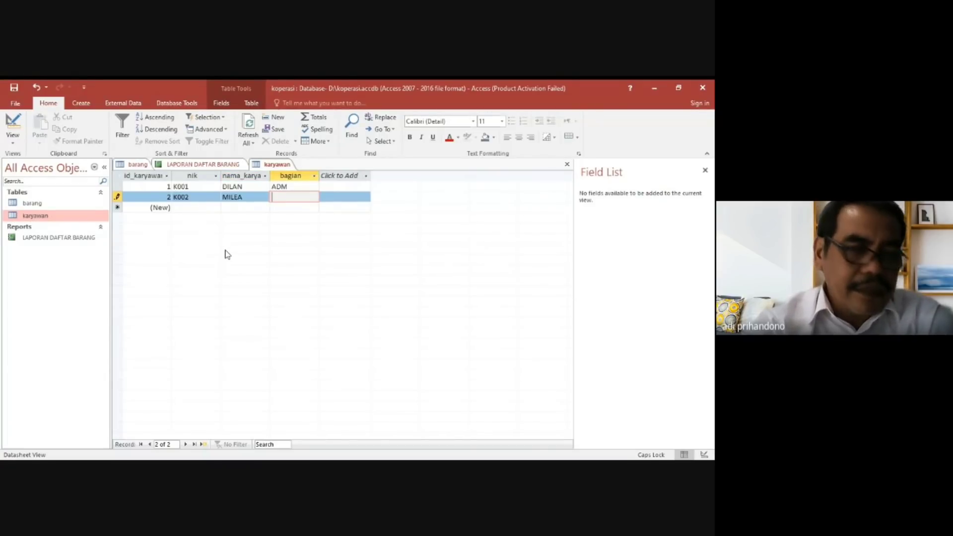
pyautogui.press('capslock')
pyautogui.write('Pemasaran')
pyautogui.press('Tab')
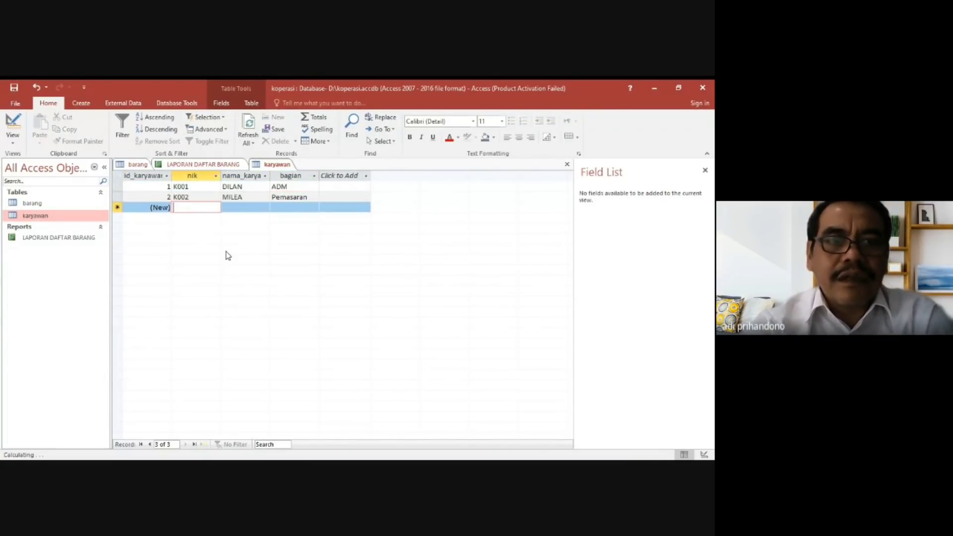
# Add a third karyawan record with the employee's number and name, and bagian Accounting.
pyautogui.write('K003')
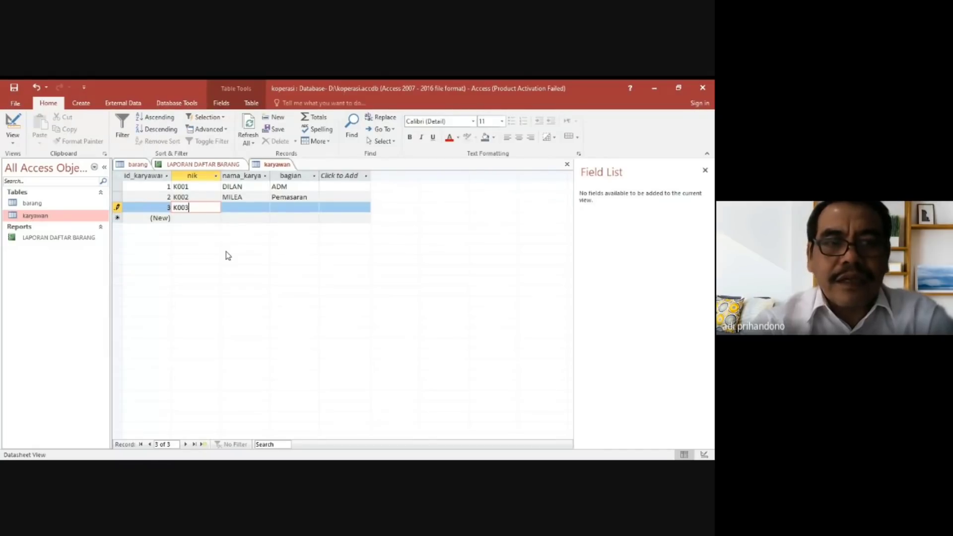
pyautogui.press('Tab')
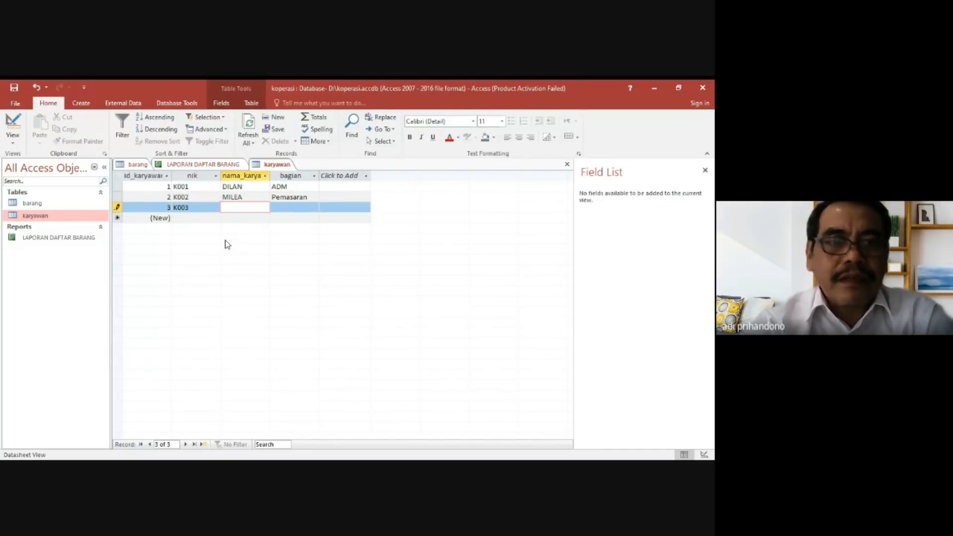
pyautogui.write('Cinta')
pyautogui.press('Tab')
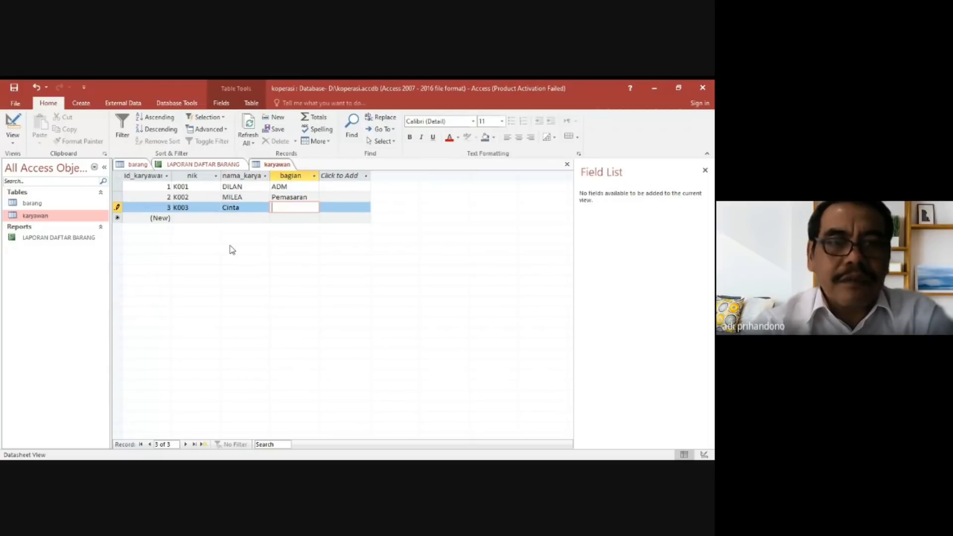
pyautogui.write('Accounting')
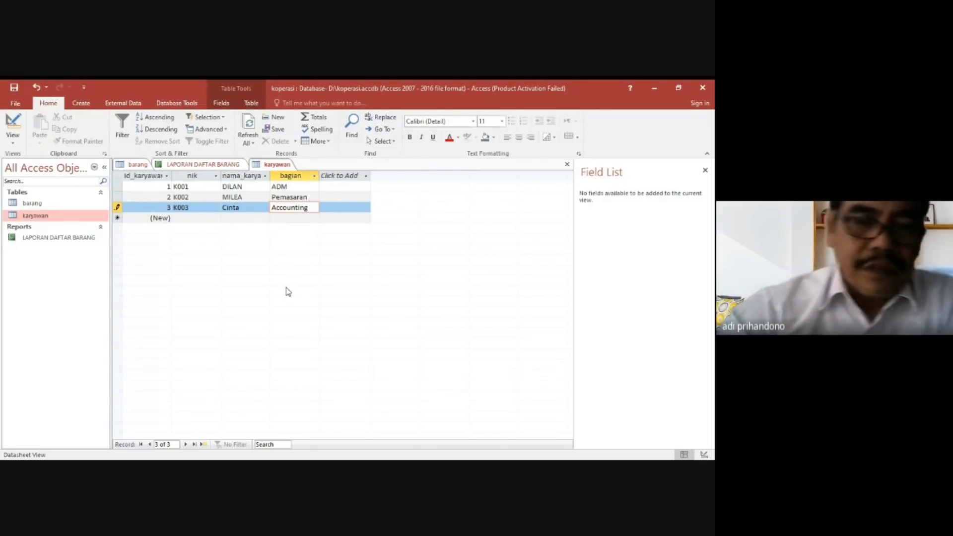
pyautogui.press('Return')
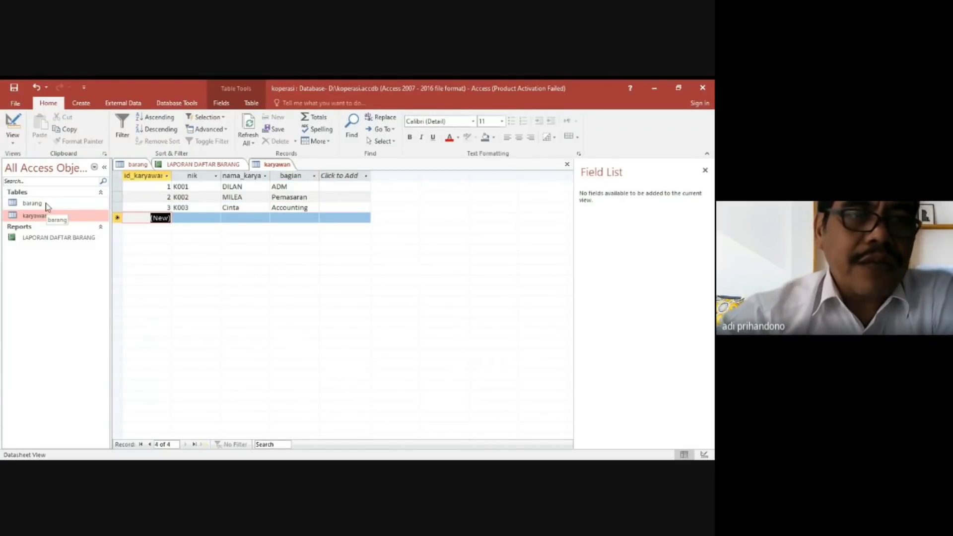
# Create a new table, save it as Detail_Penjualan and open it in Design view.
pyautogui.click(81, 103)
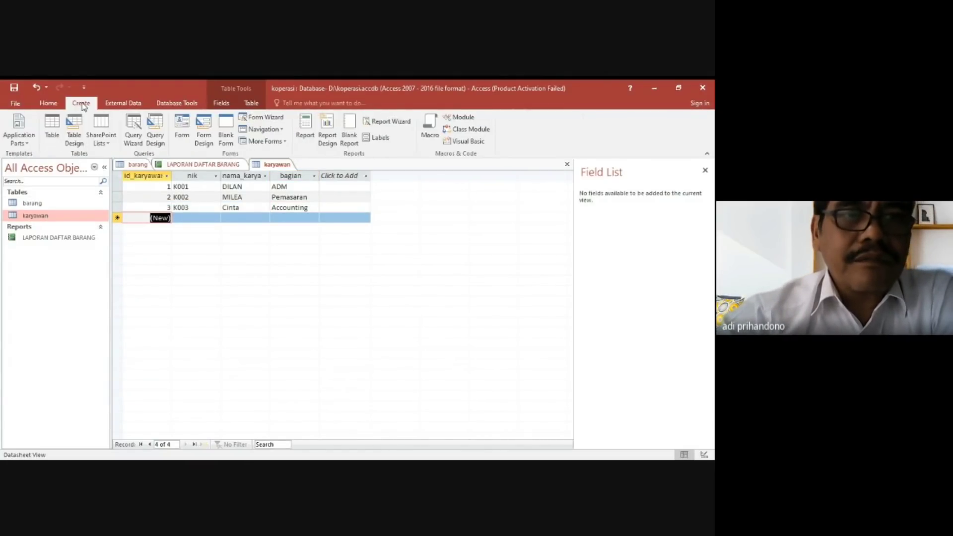
pyautogui.click(54, 128)
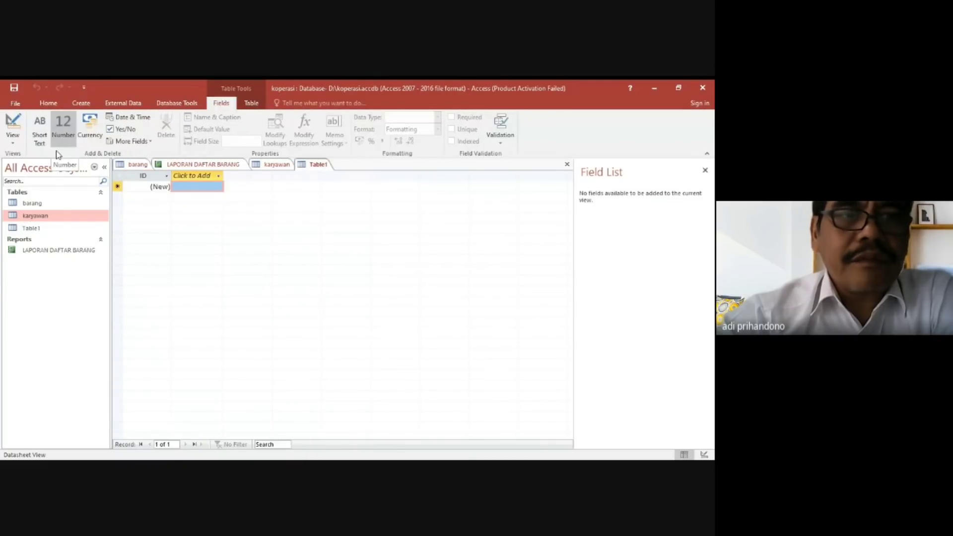
pyautogui.rightClick(47, 231)
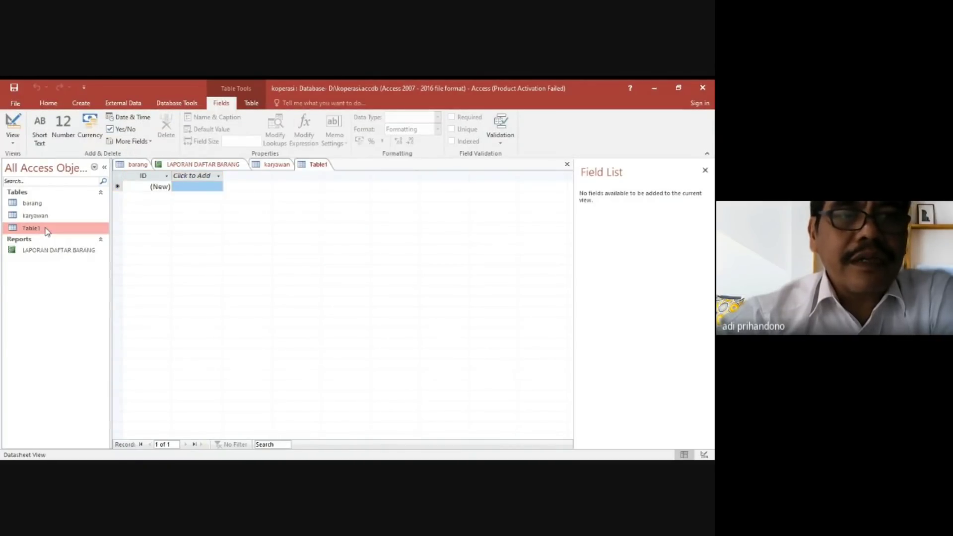
pyautogui.click(72, 246)
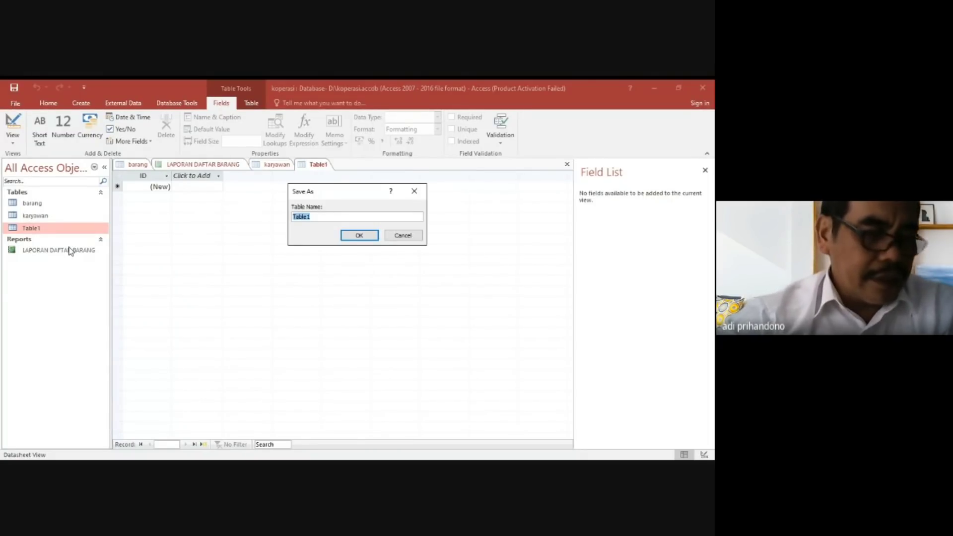
pyautogui.write('Detai')
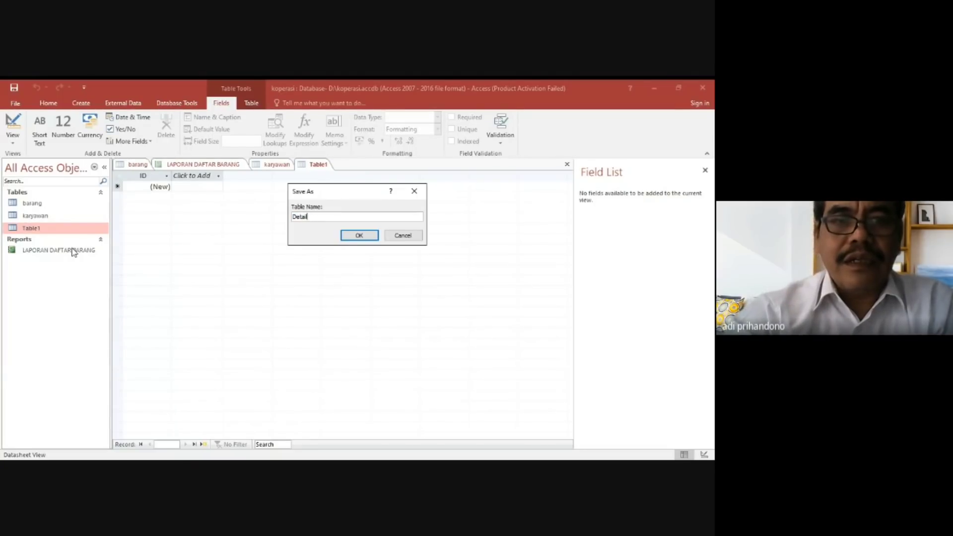
pyautogui.write('l_Penjualan')
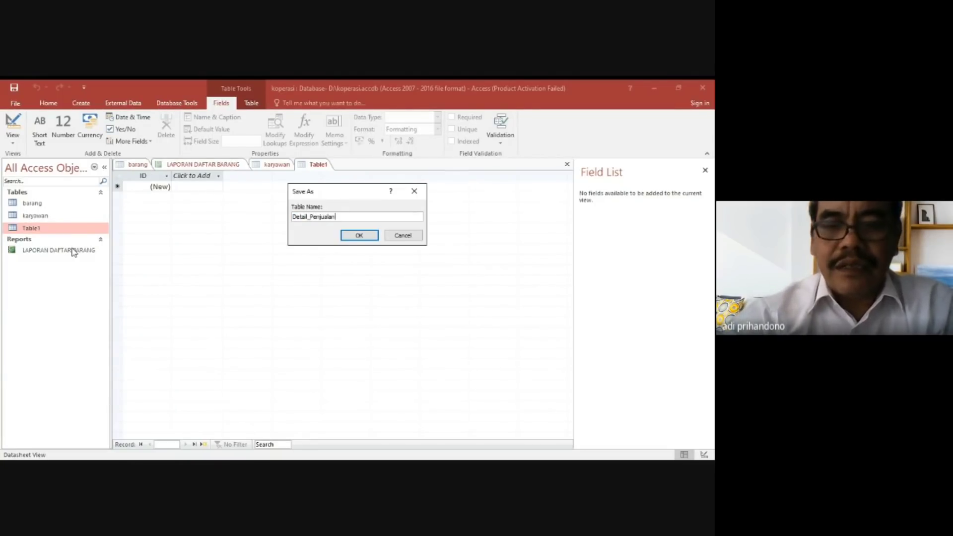
pyautogui.press('Return')
# Name the AutoNumber primary key field of the Detail_Penjualan table id_penjualan.
pyautogui.write('id')
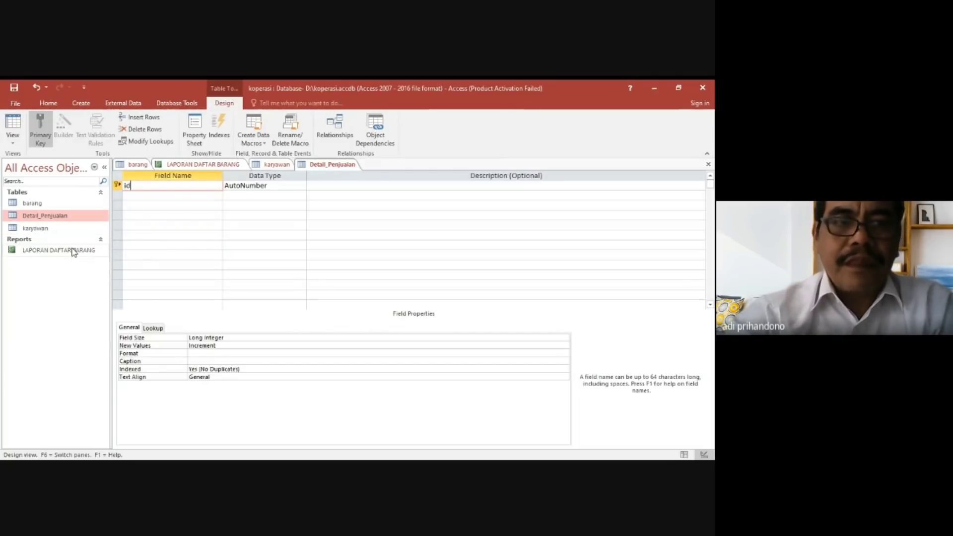
pyautogui.write('_penjualan')
pyautogui.press('Tab')
pyautogui.press('Tab')
pyautogui.press('Tab')
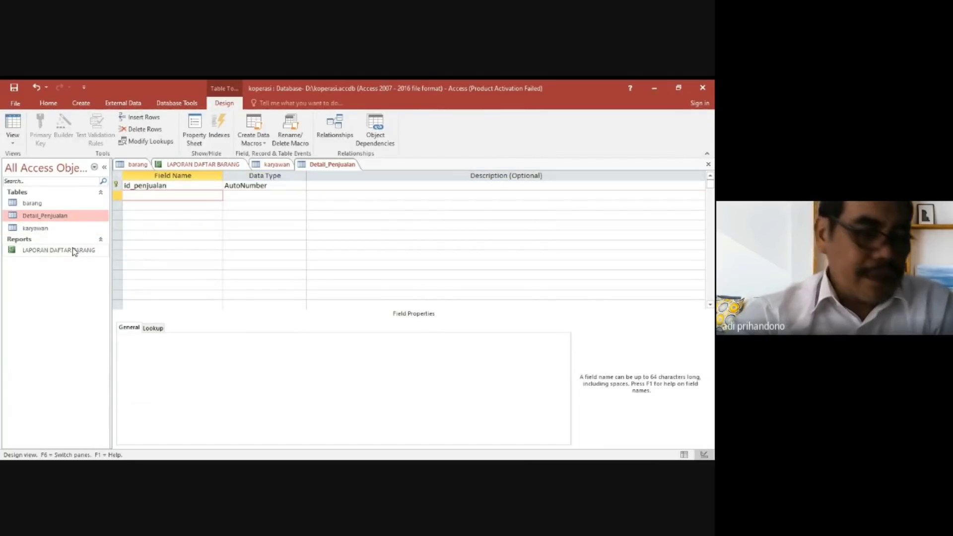
# Add a no_faktur field with the Short Text data type below id_penjualan.
pyautogui.write('m')
pyautogui.press('BackSpace')
pyautogui.write('no_faktur')
pyautogui.press('Tab')
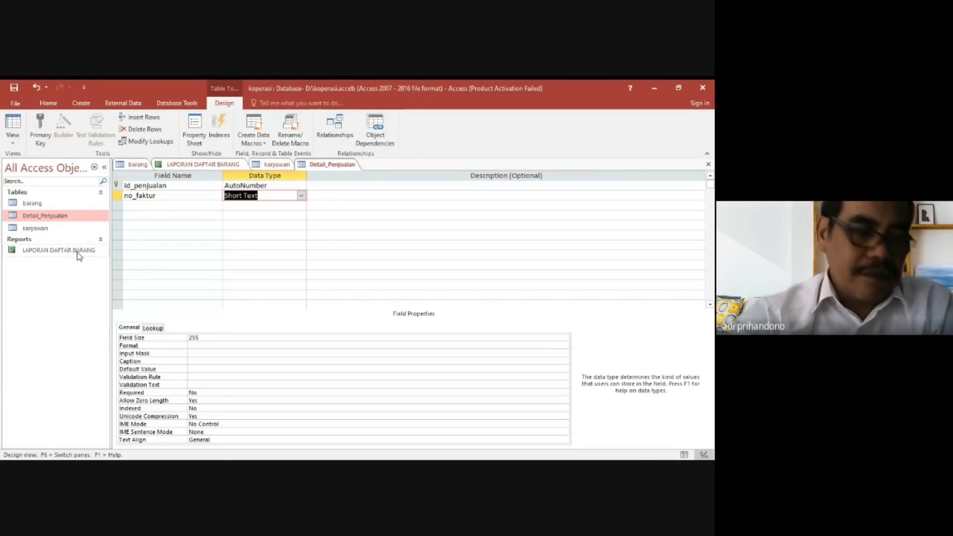
pyautogui.press('Tab')
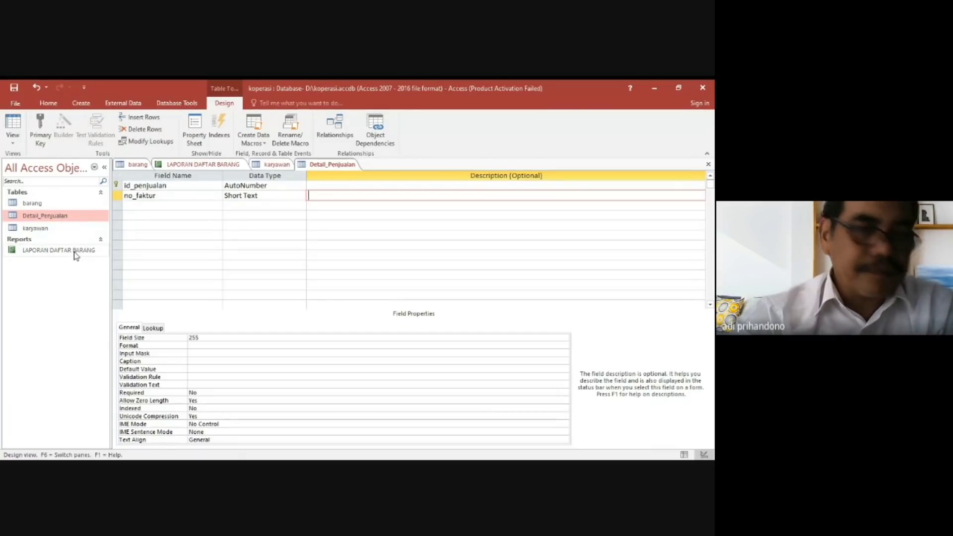
pyautogui.press('Tab')
# Add an id_barang field with the Number data type below no_faktur.
pyautogui.write('id')
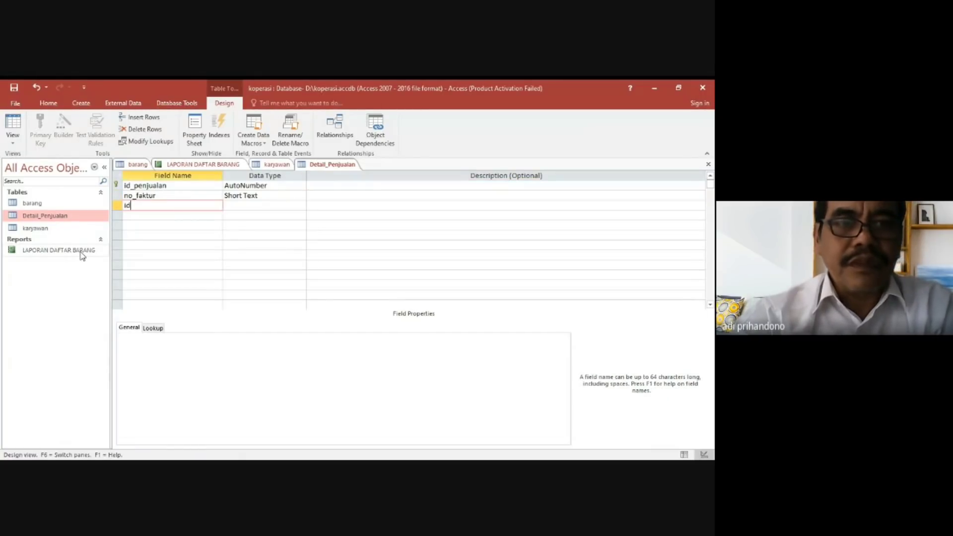
pyautogui.write('_baan')
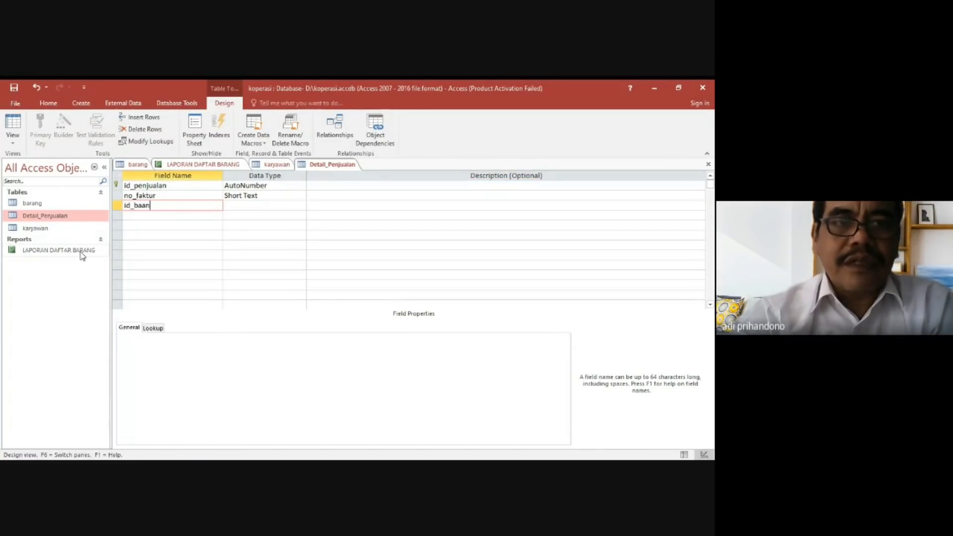
pyautogui.write('ran')
pyautogui.press('BackSpace')
pyautogui.press('BackSpace')
pyautogui.write('r')
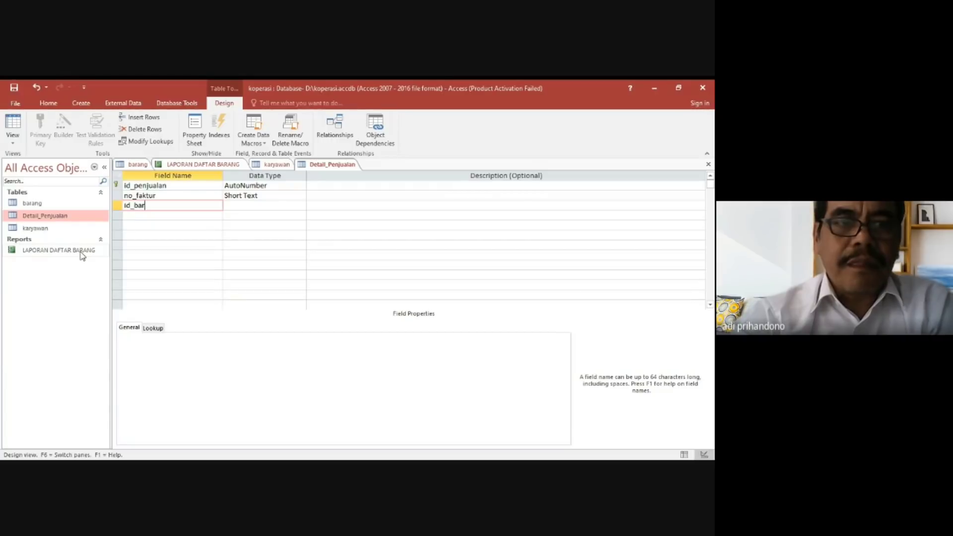
pyautogui.write('ang')
pyautogui.press('Tab')
pyautogui.write('n')
pyautogui.press('Tab')
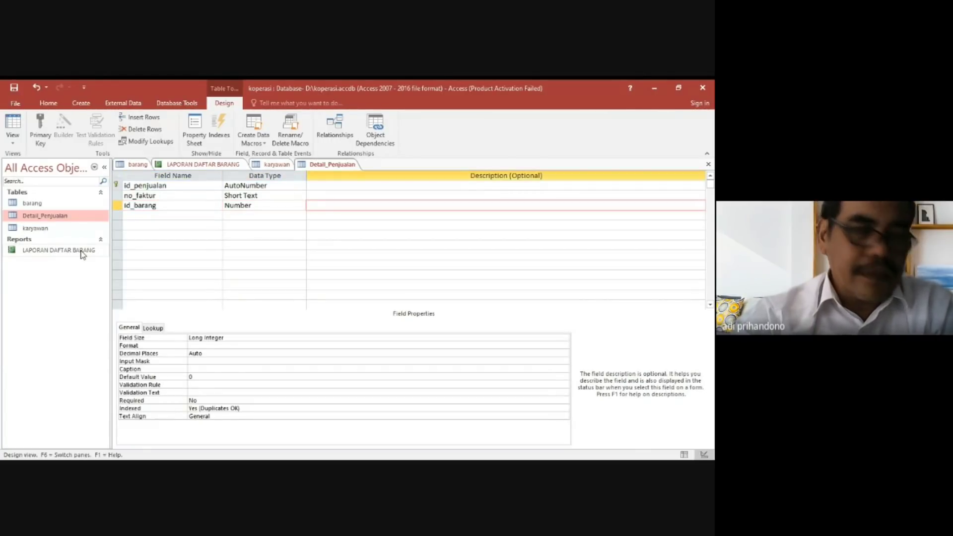
pyautogui.press('Tab')
# Add a jumlah field with the Number data type below id_barang.
pyautogui.write('jumlah')
pyautogui.press('Tab')
pyautogui.write('n')
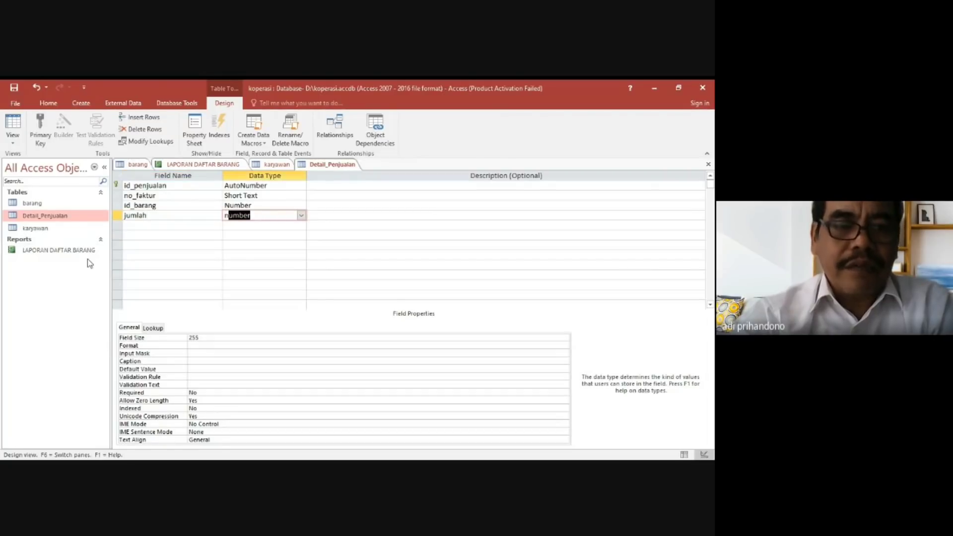
pyautogui.press('Tab')
# Add a tanggal field with the Date/Time data type below jumlah.
pyautogui.press('Tab')
pyautogui.write('tanggal')
pyautogui.press('Tab')
pyautogui.write('d')
pyautogui.press('Tab')
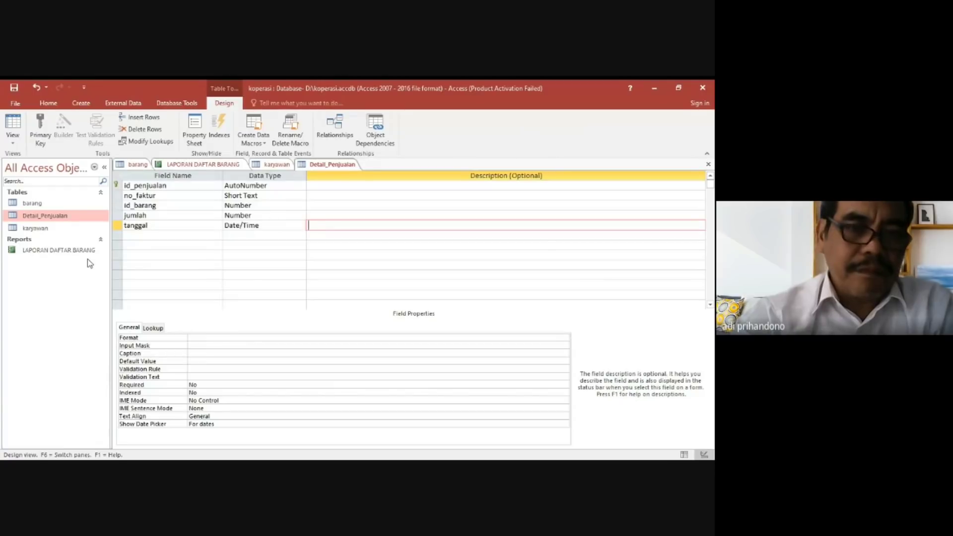
pyautogui.press('Tab')
# Add the Number field id_karyawan and save the Detail_Penjualan table to open its datasheet.
pyautogui.write('id_kary')
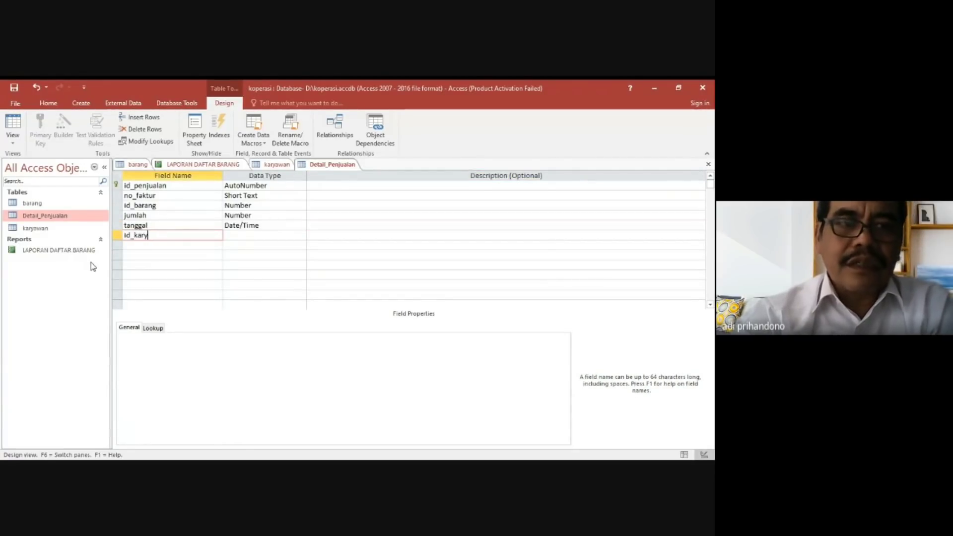
pyautogui.write('awan')
pyautogui.press('Tab')
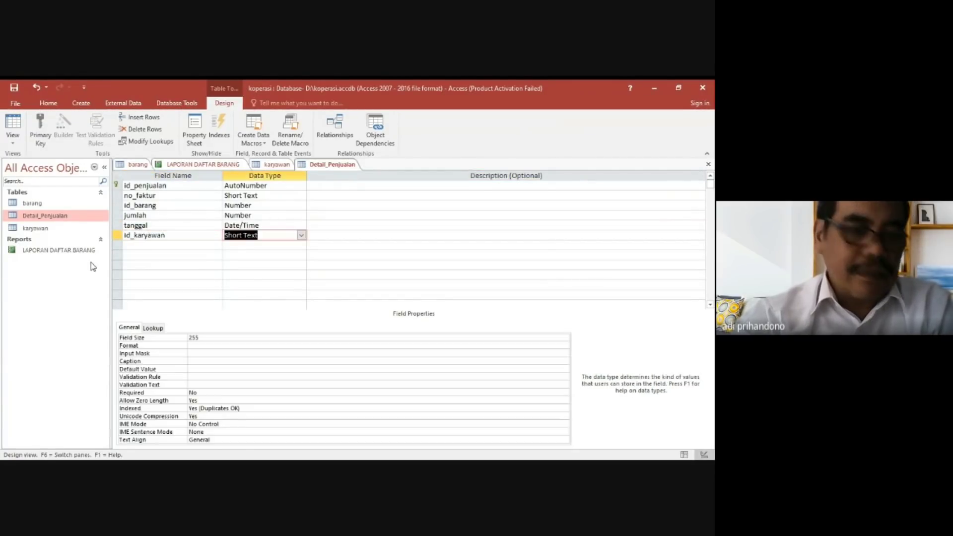
pyautogui.write('number')
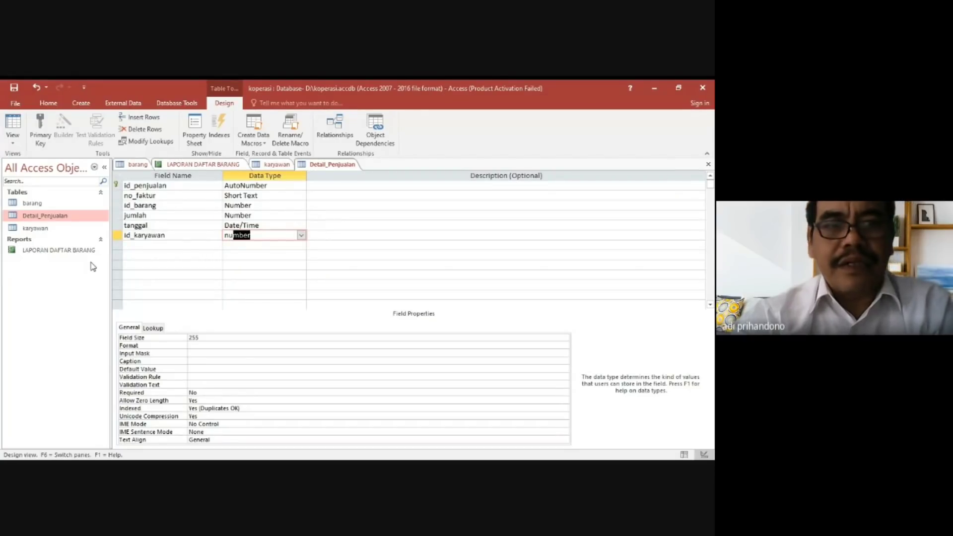
pyautogui.press('Tab')
pyautogui.press('Tab')
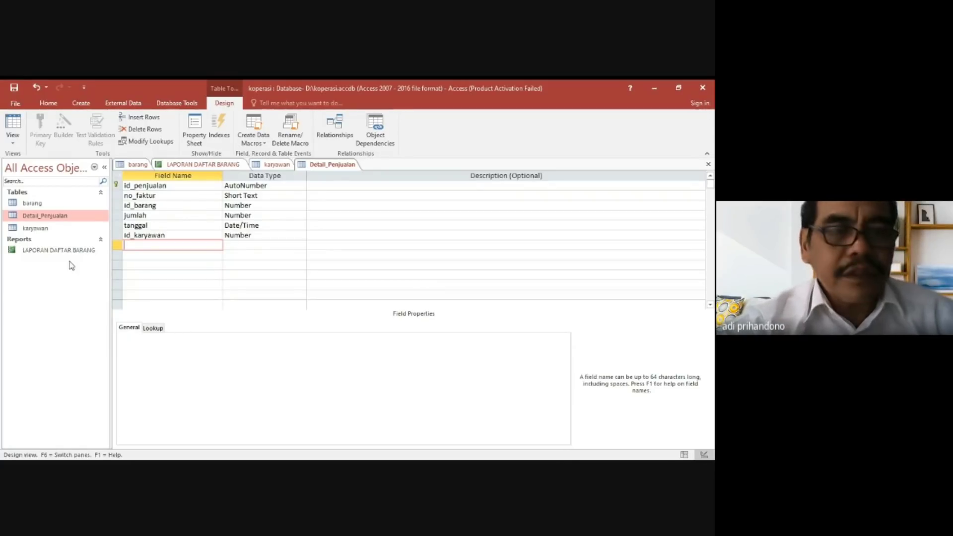
pyautogui.doubleClick(59, 217)
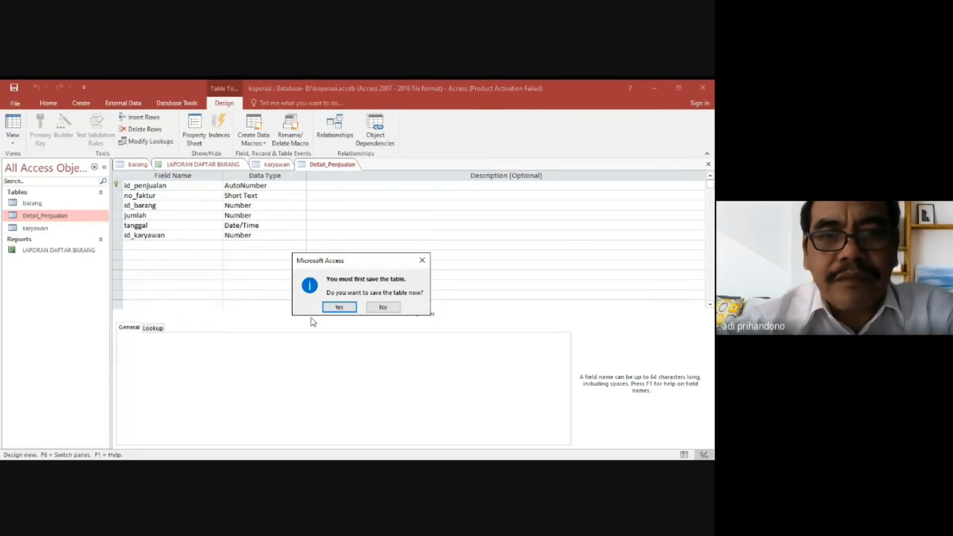
pyautogui.click(341, 307)
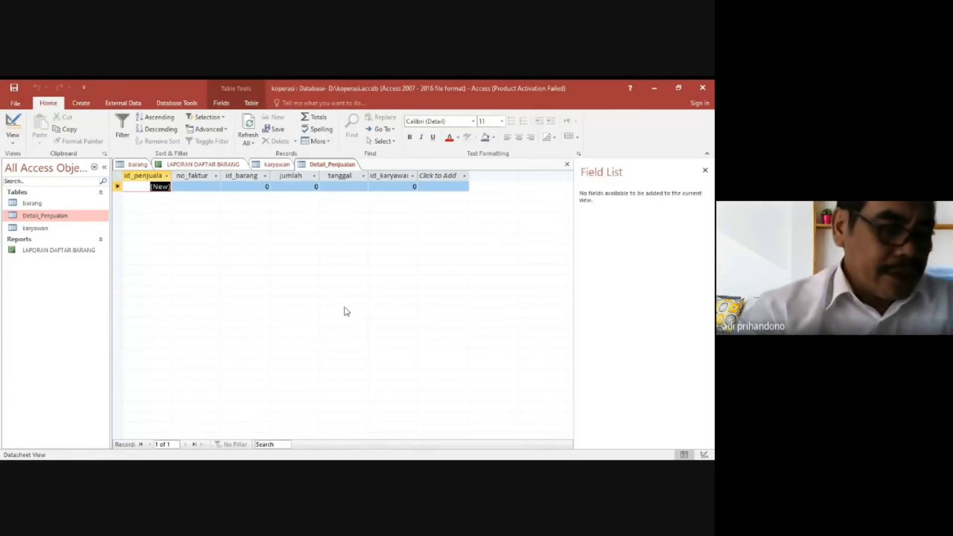
# Fill in the first Detail_Penjualan record with no_faktur F001, id_barang 1, jumlah 2, tanggal 24/11/2021 and id_karyawan 1.
pyautogui.press('Tab')
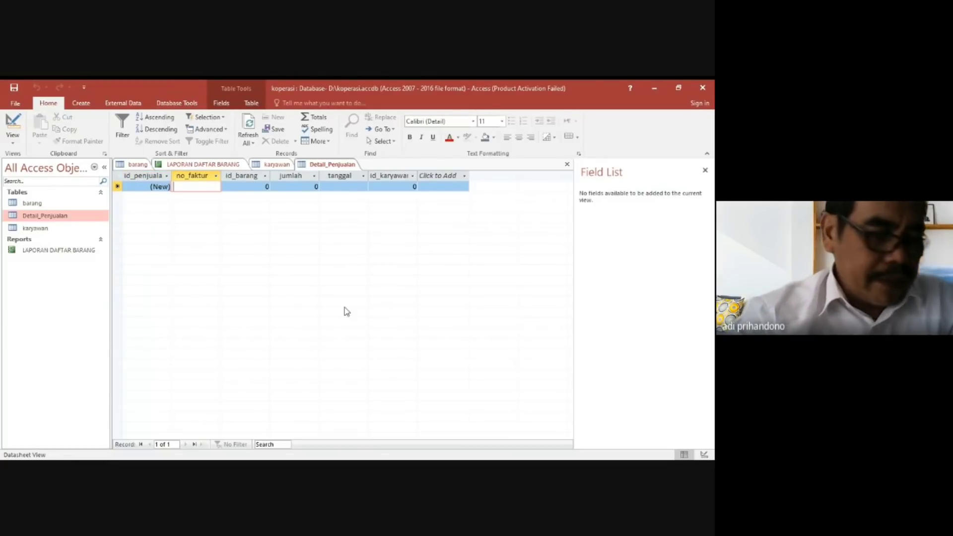
pyautogui.write('F001')
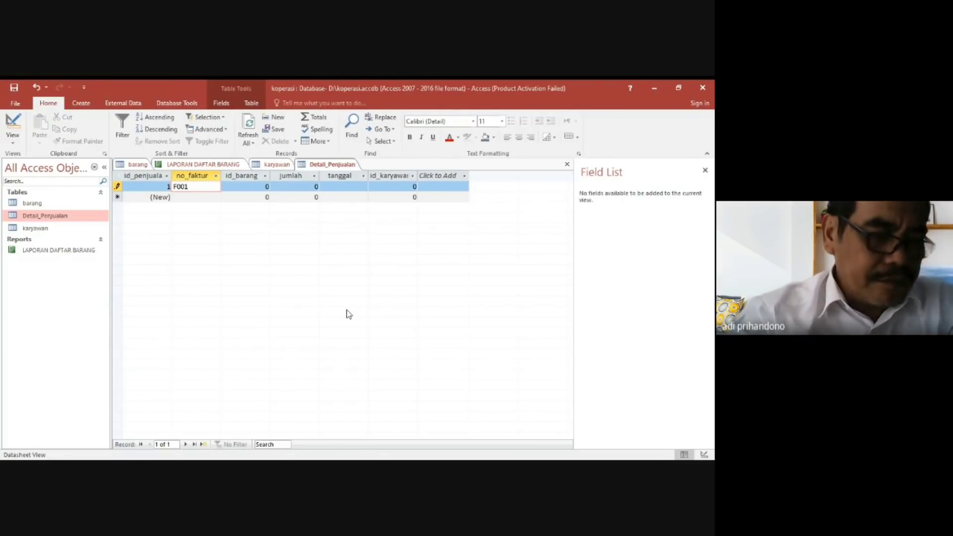
pyautogui.press('Tab')
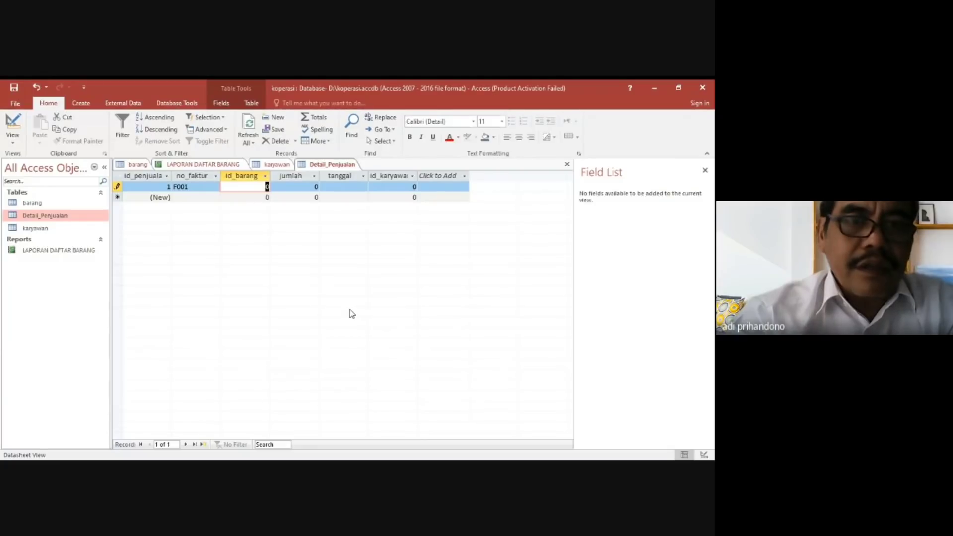
pyautogui.write('1')
pyautogui.press('Tab')
pyautogui.write('2')
pyautogui.press('Tab')
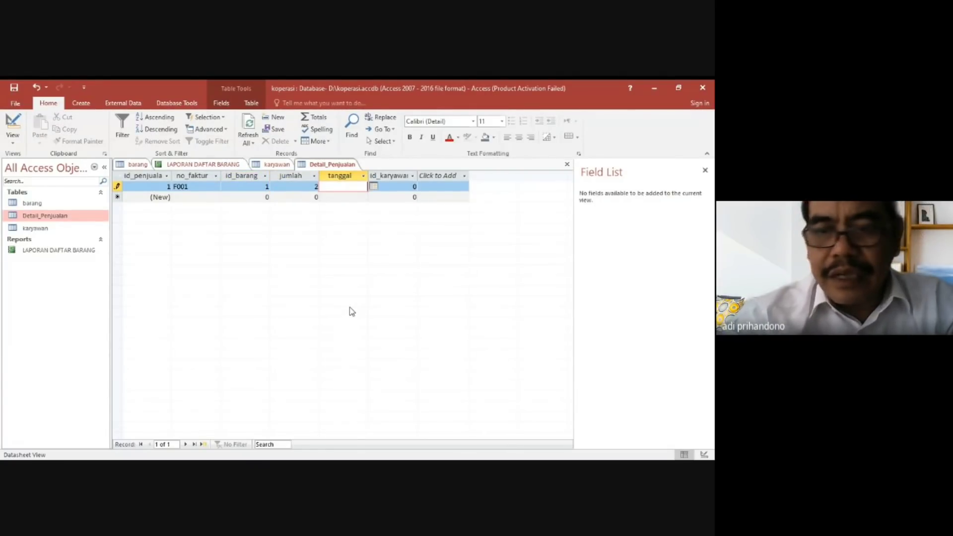
pyautogui.write('24/11')
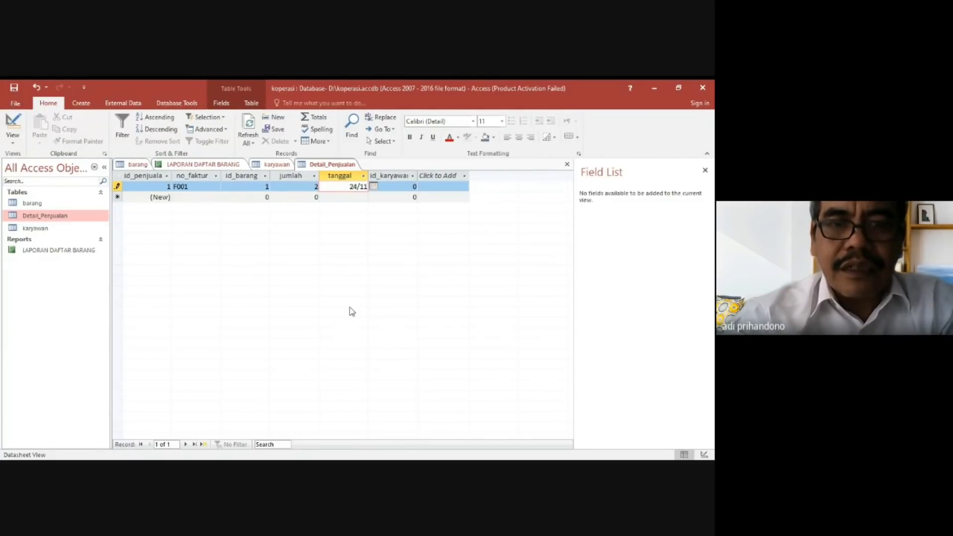
pyautogui.write('/2021')
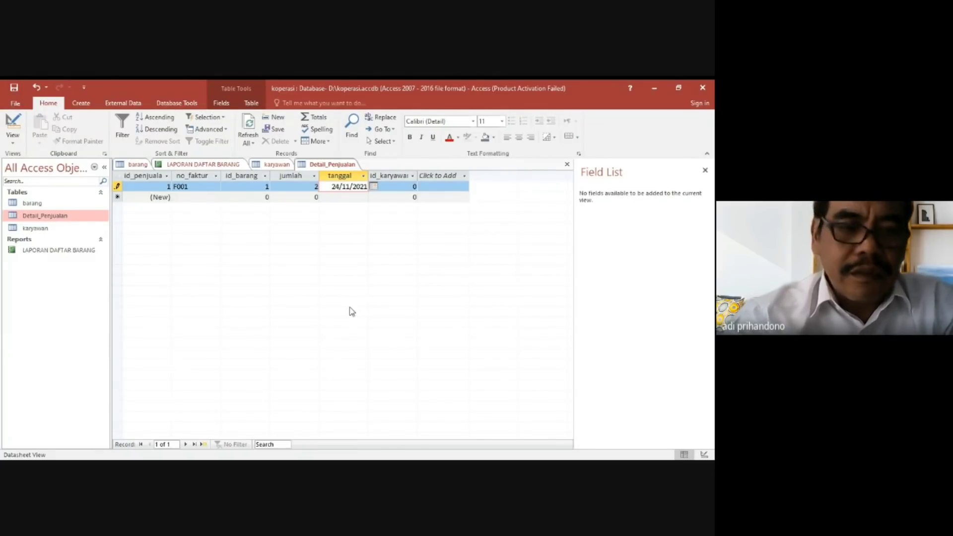
pyautogui.press('Tab')
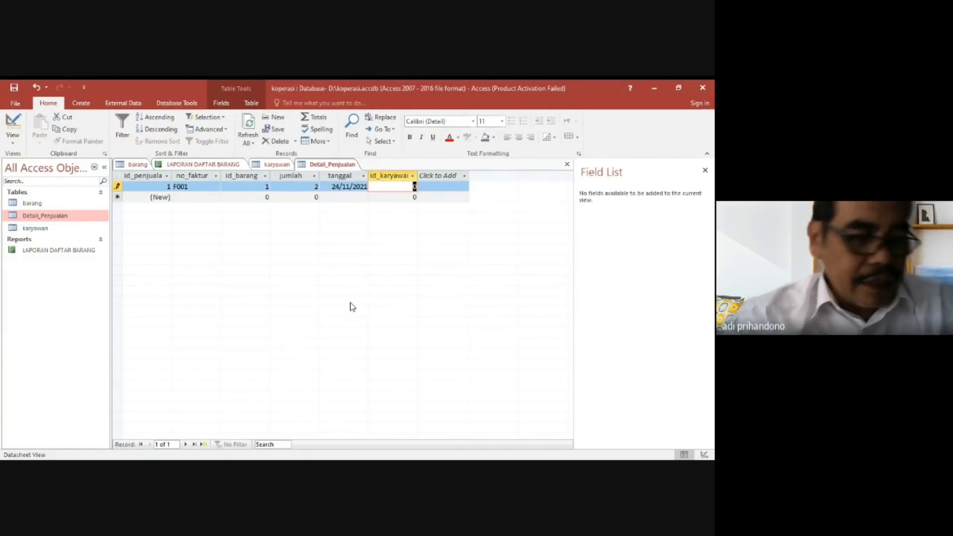
pyautogui.write('1')
pyautogui.press('Tab')
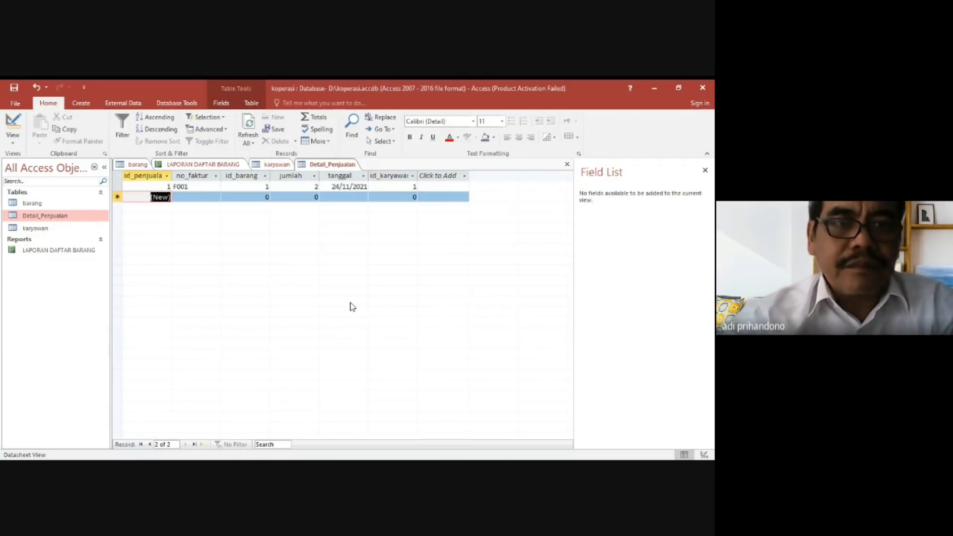
# Enter a second Detail_Penjualan record with no_faktur F002, id_barang 2, jumlah 5, tanggal 24/11/2021 and id_karyawan 2, and close the Field List.
pyautogui.press('Tab')
pyautogui.write('F002')
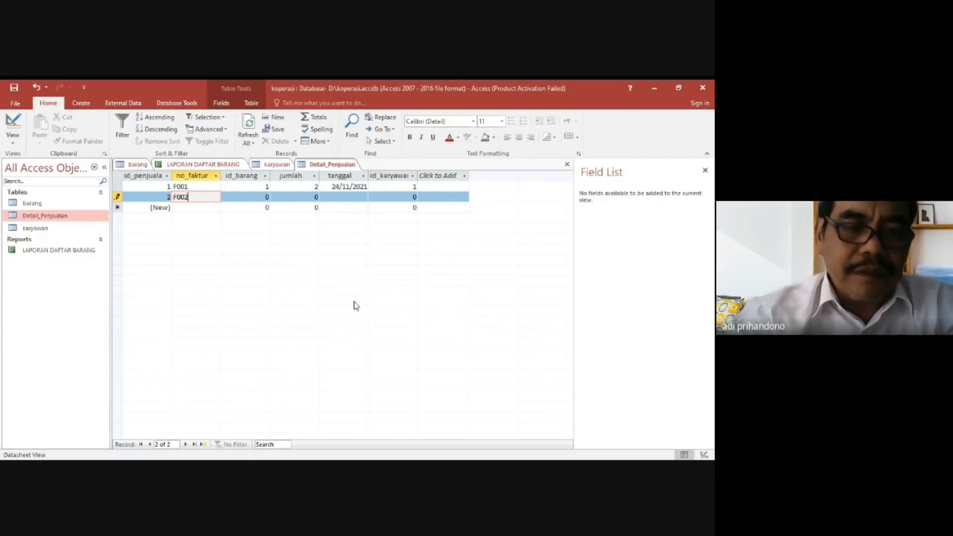
pyautogui.press('Tab')
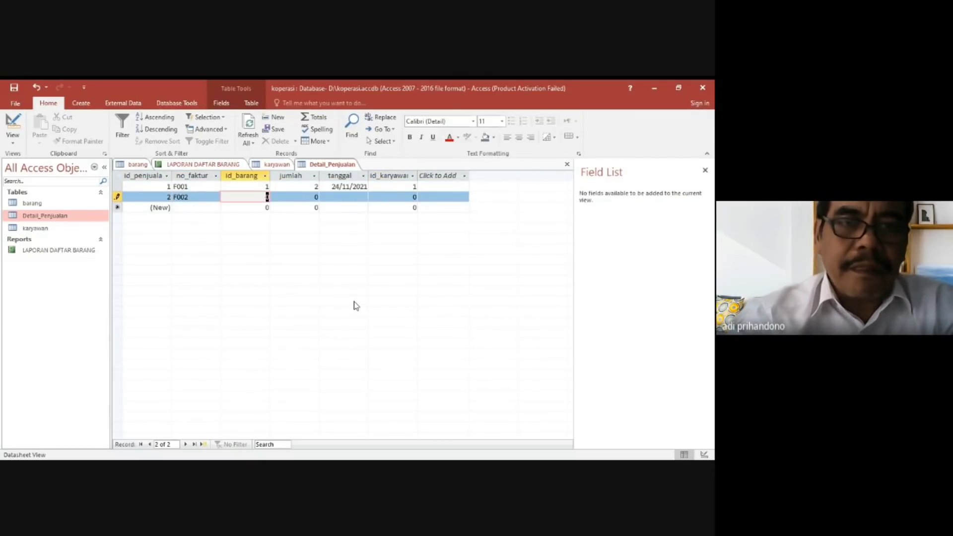
pyautogui.write('2')
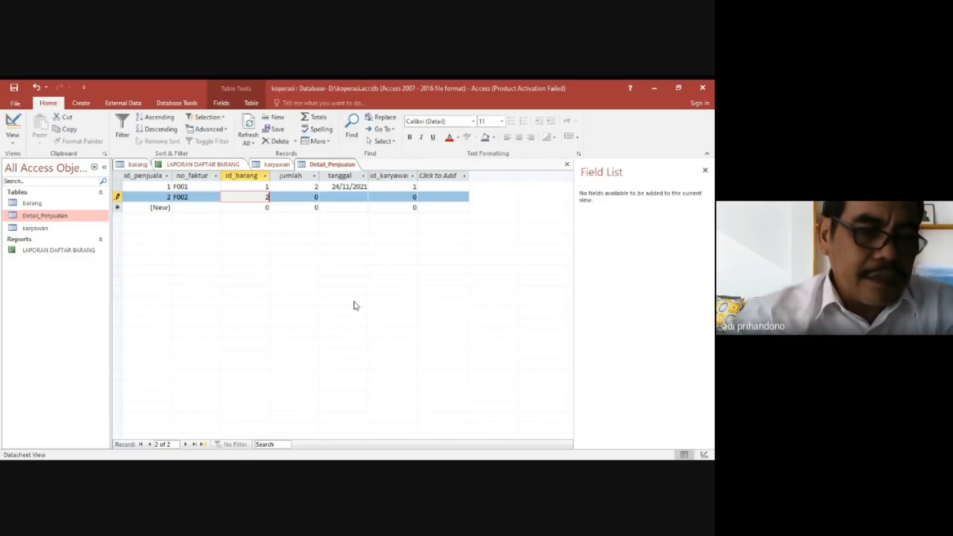
pyautogui.press('Tab')
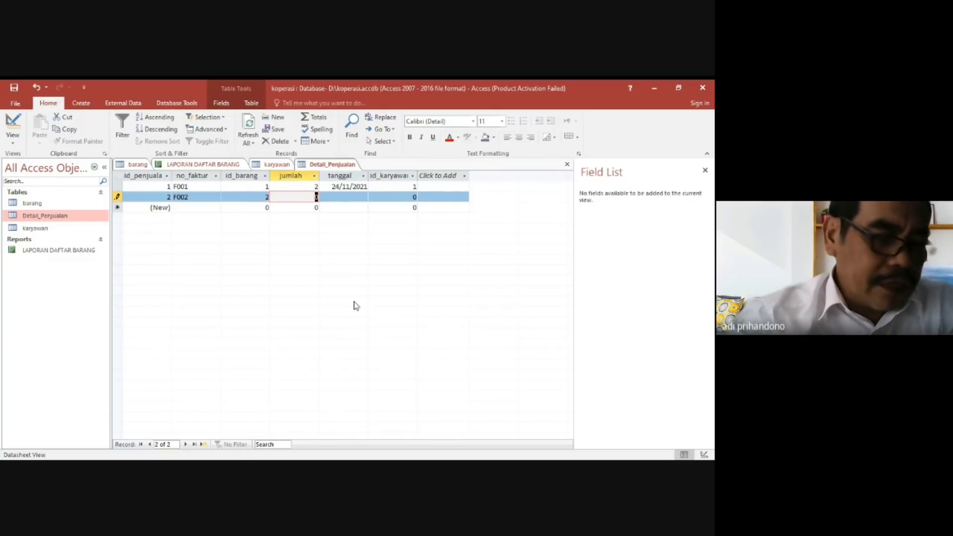
pyautogui.write('5')
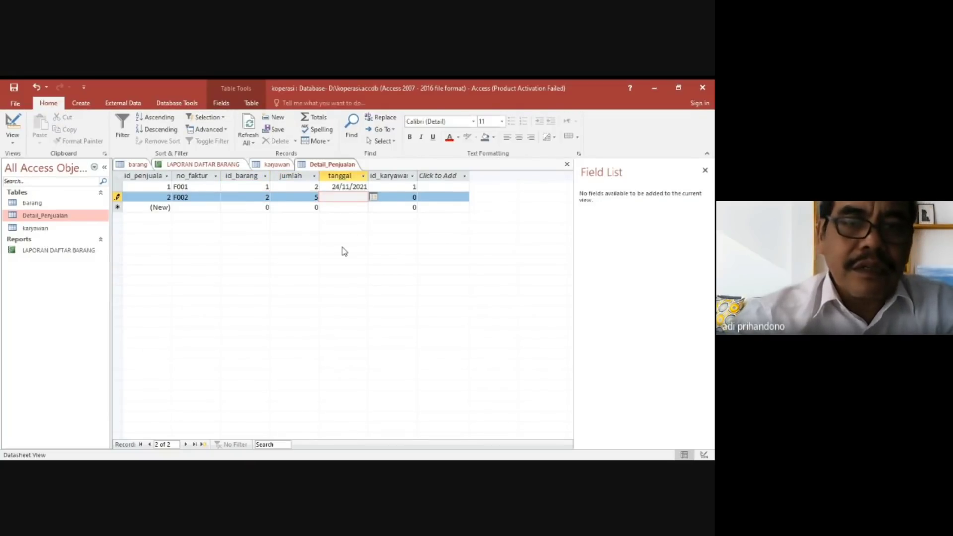
pyautogui.write('24/11/2021')
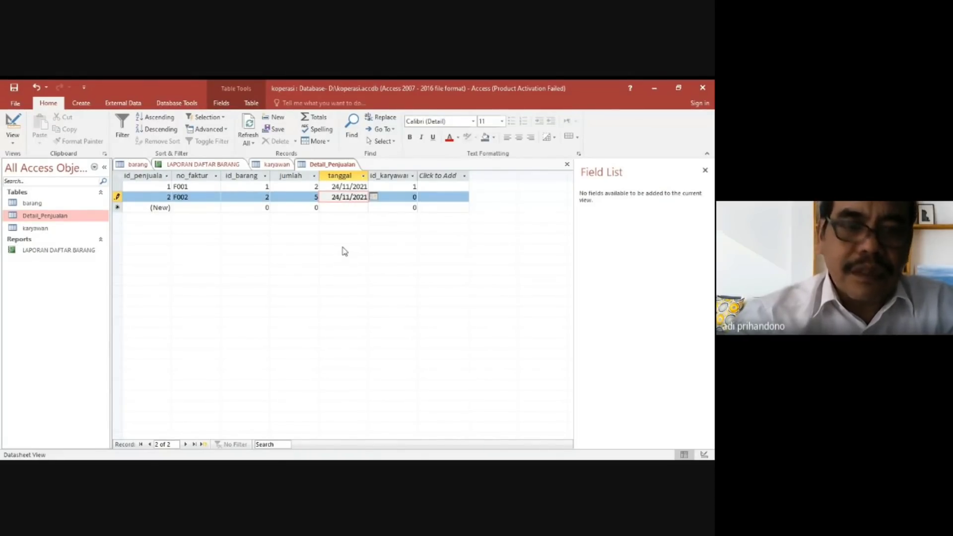
pyautogui.press('Tab')
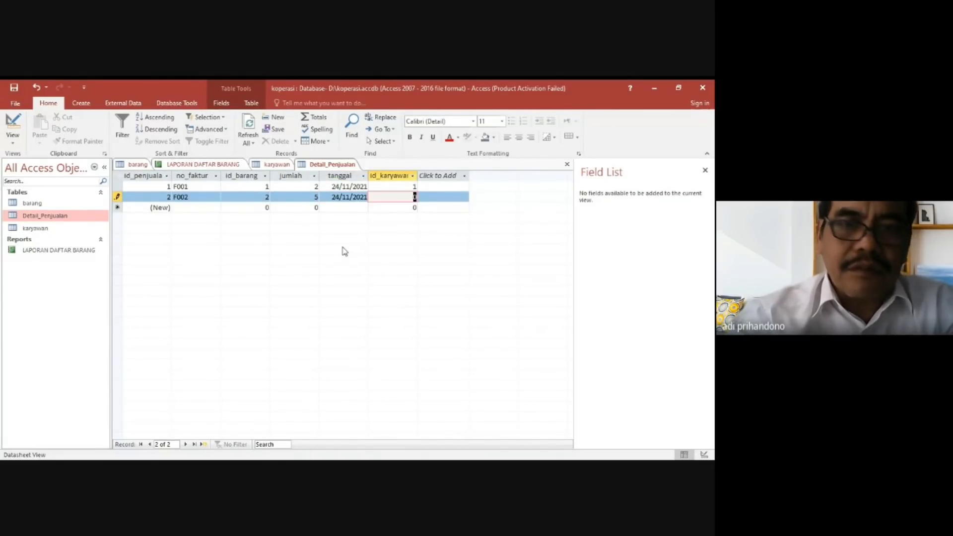
pyautogui.write('2')
pyautogui.press('Tab')
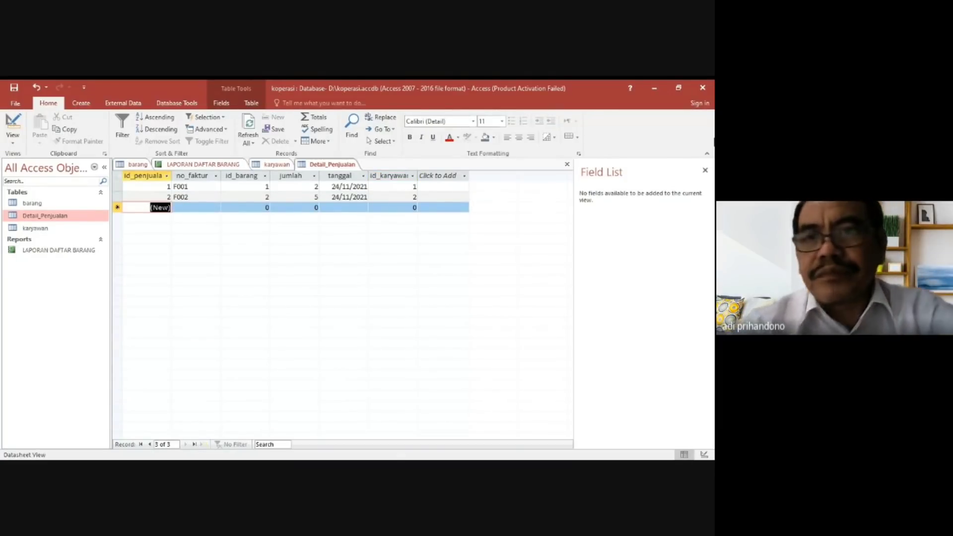
pyautogui.click(706, 170)
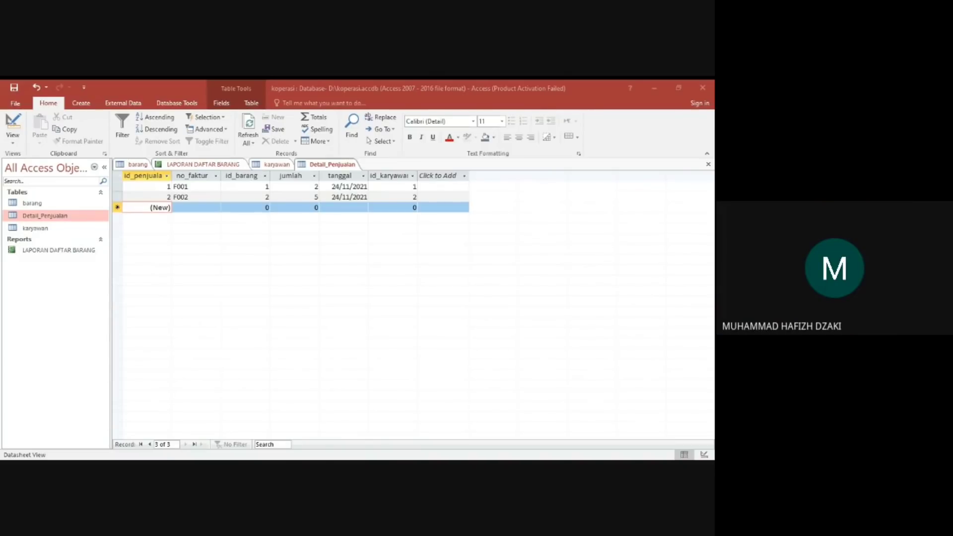
# Add the barang, Detail_Penjualan and karyawan tables to the Relationships layout and place Detail_Penjualan below the other two.
pyautogui.hotkey('alt', 'Tab')
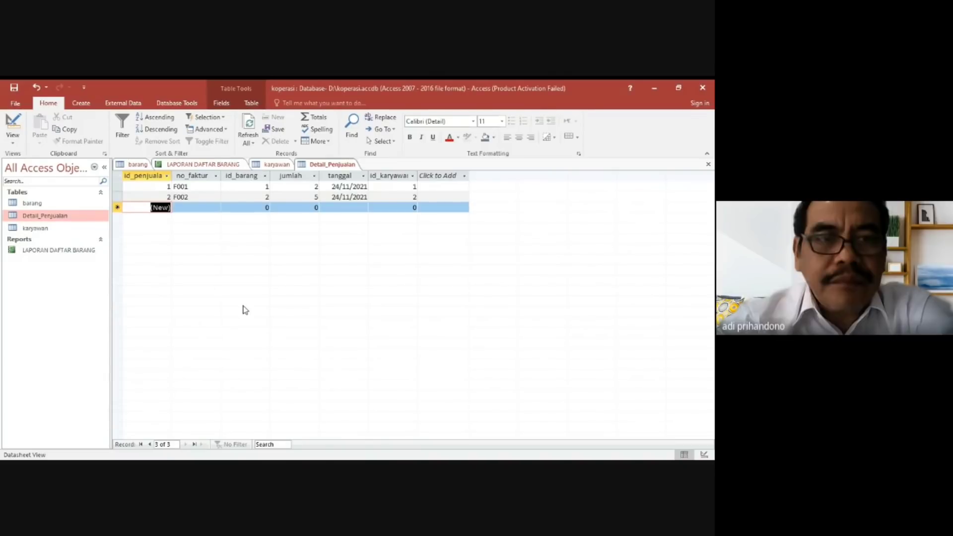
pyautogui.click(173, 103)
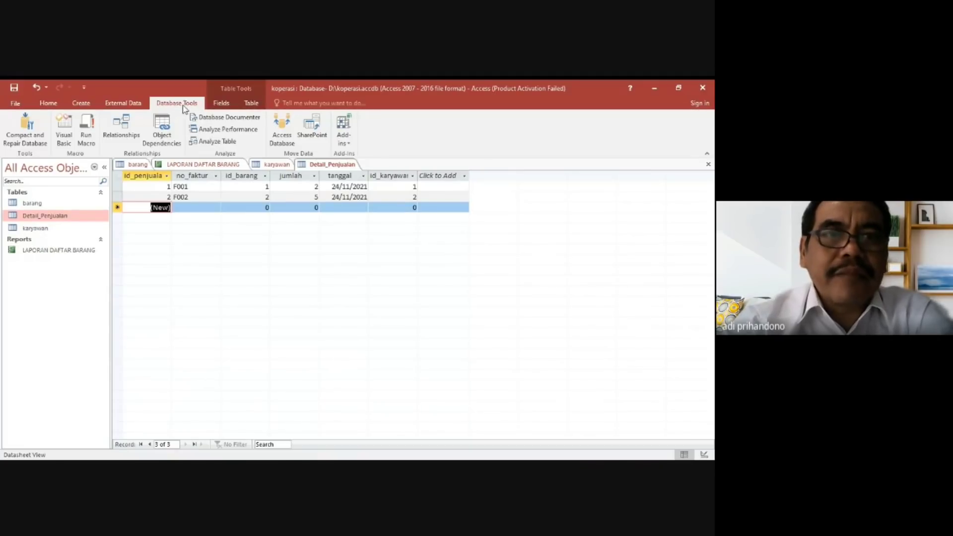
pyautogui.click(125, 130)
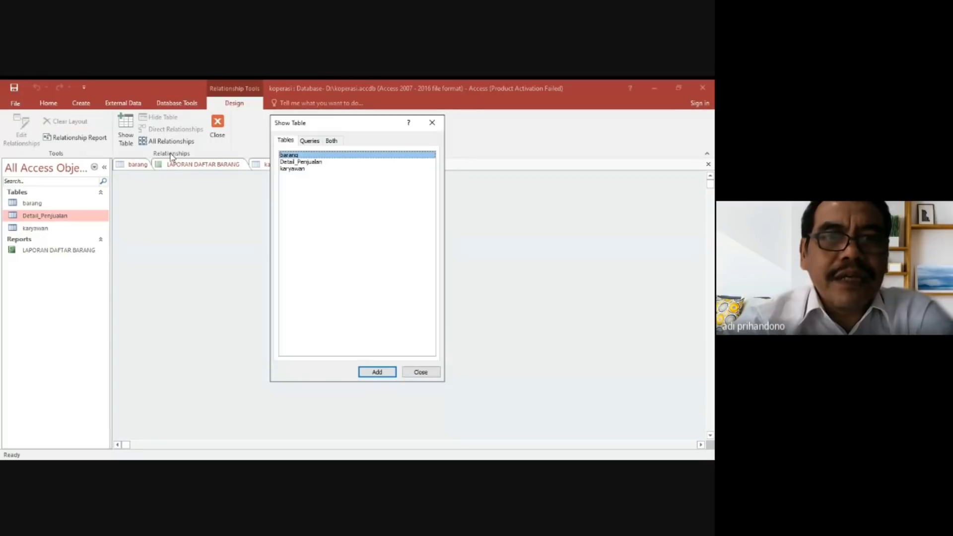
pyautogui.keyDown('shift'); pyautogui.click(293, 169); pyautogui.keyUp('shift')
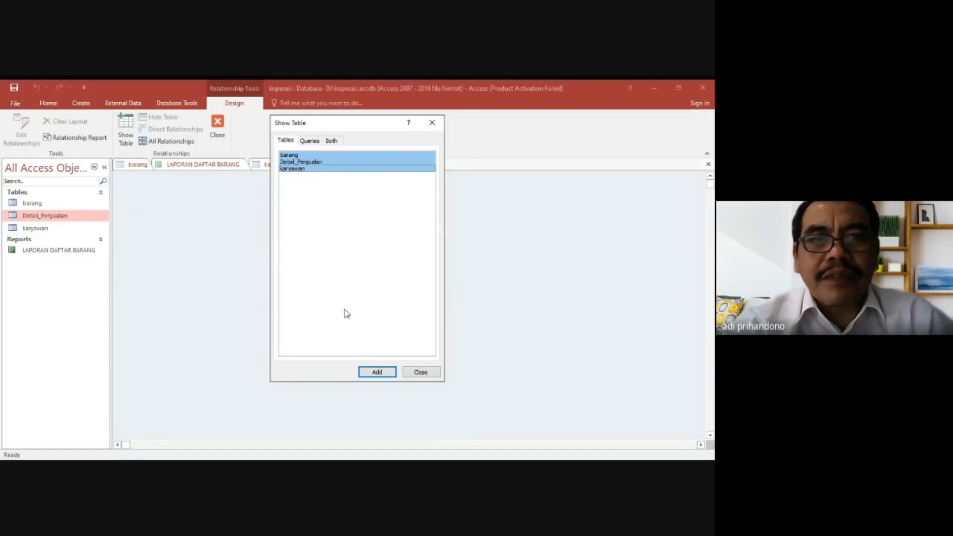
pyautogui.click(368, 376)
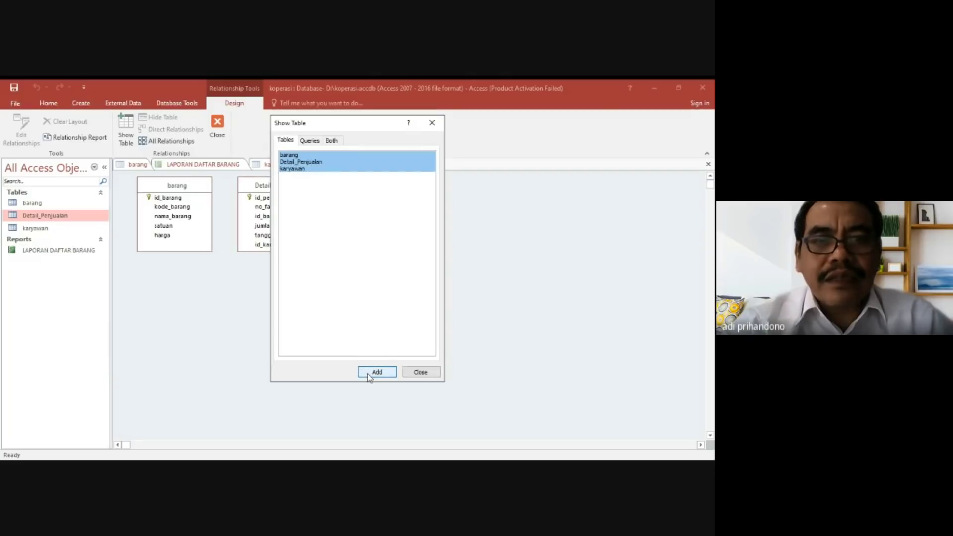
pyautogui.click(421, 372)
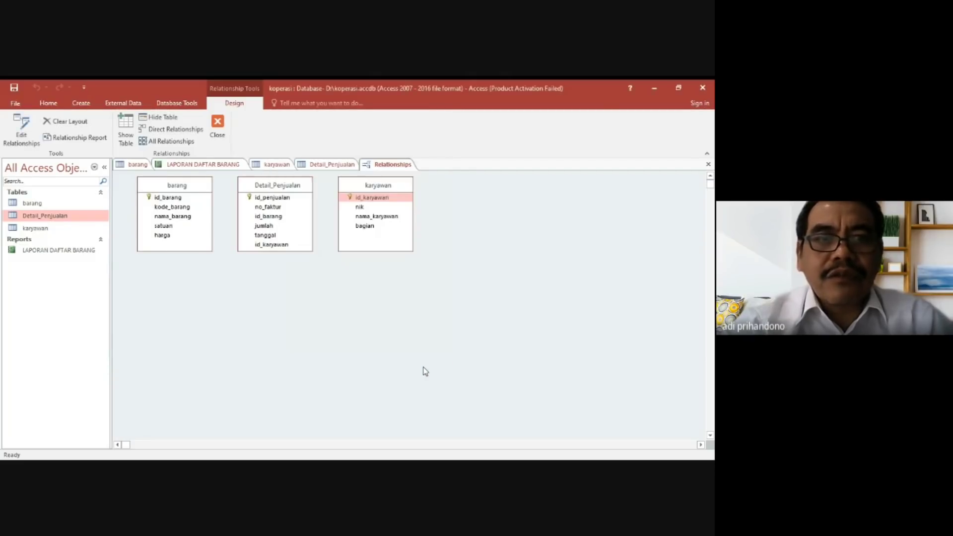
pyautogui.moveTo(290, 189); pyautogui.dragTo(298, 311)
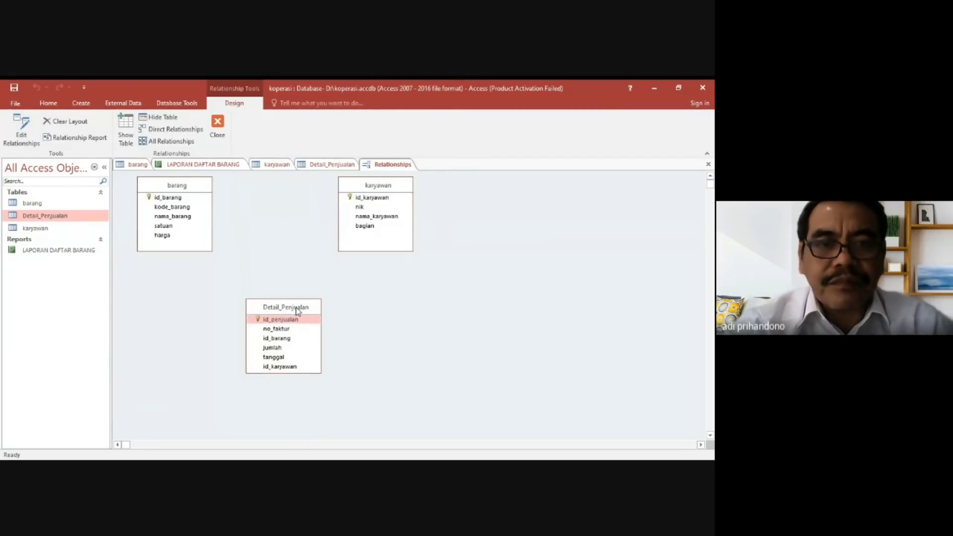
# Try to relate id_barang in barang to id_barang in Detail_Penjualan, enforcing referential integrity with cascade update and cascade delete.
pyautogui.click(175, 198)
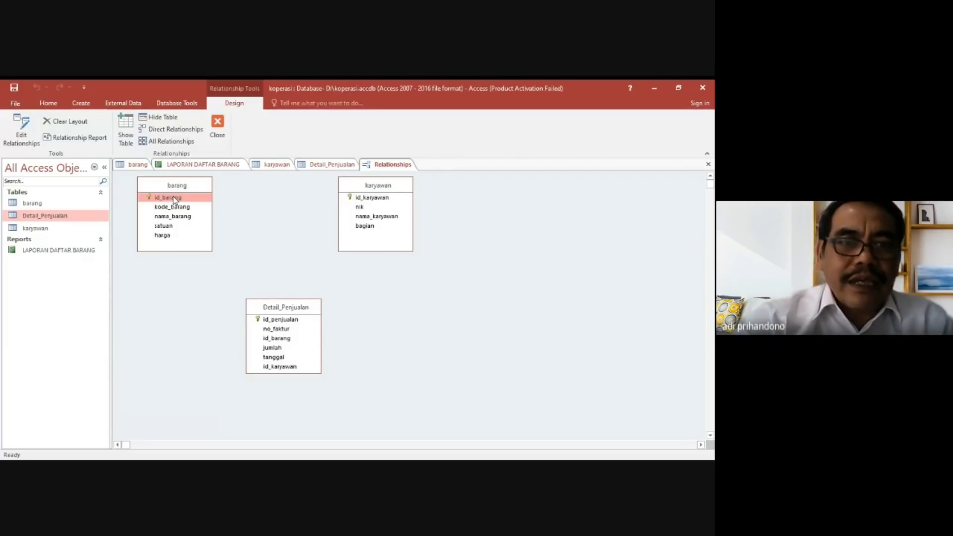
pyautogui.click(277, 338)
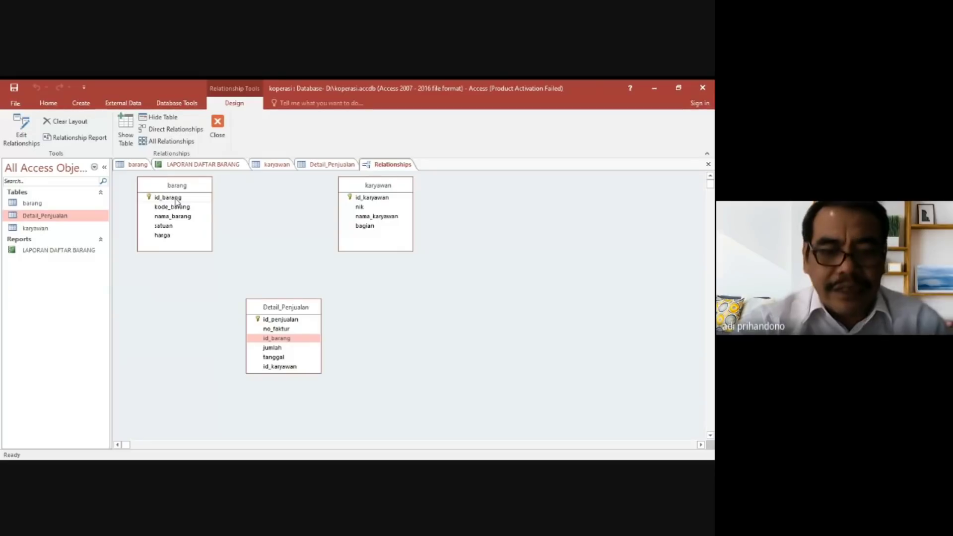
pyautogui.moveTo(177, 200); pyautogui.dragTo(274, 340)
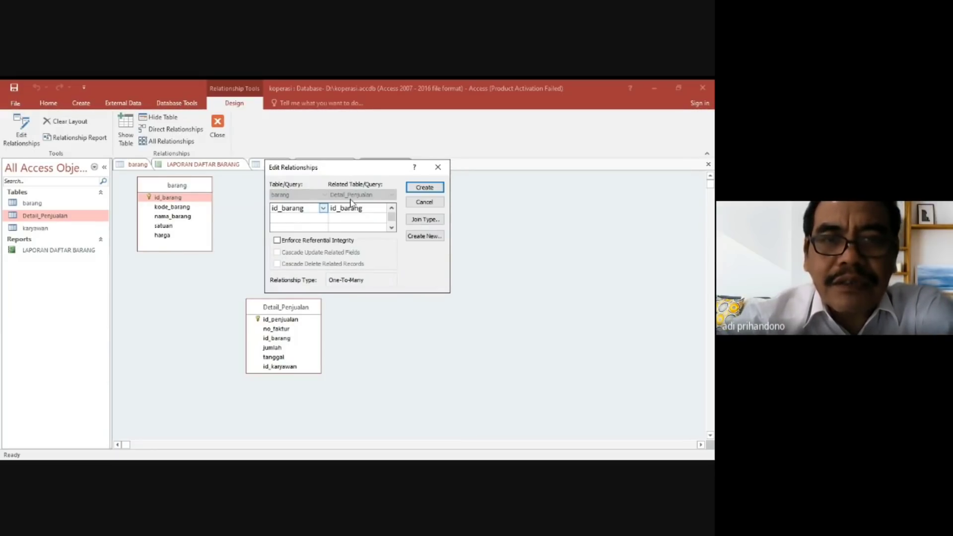
pyautogui.click(277, 240)
pyautogui.click(277, 252)
pyautogui.click(277, 264)
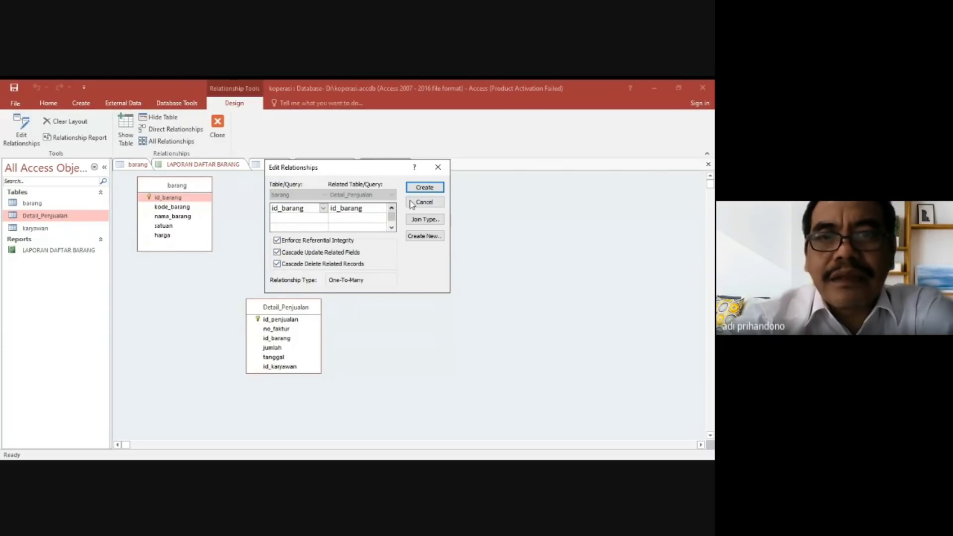
pyautogui.click(437, 191)
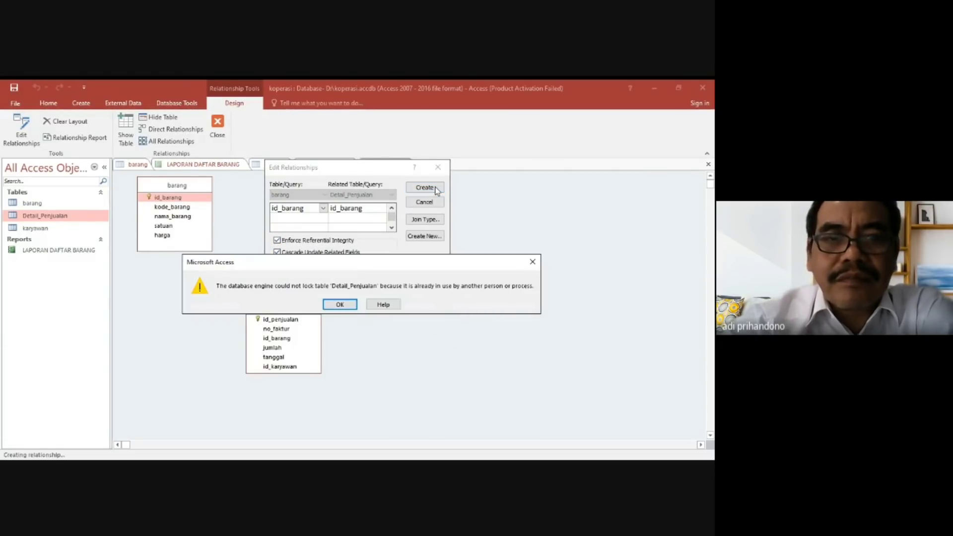
pyautogui.click(340, 304)
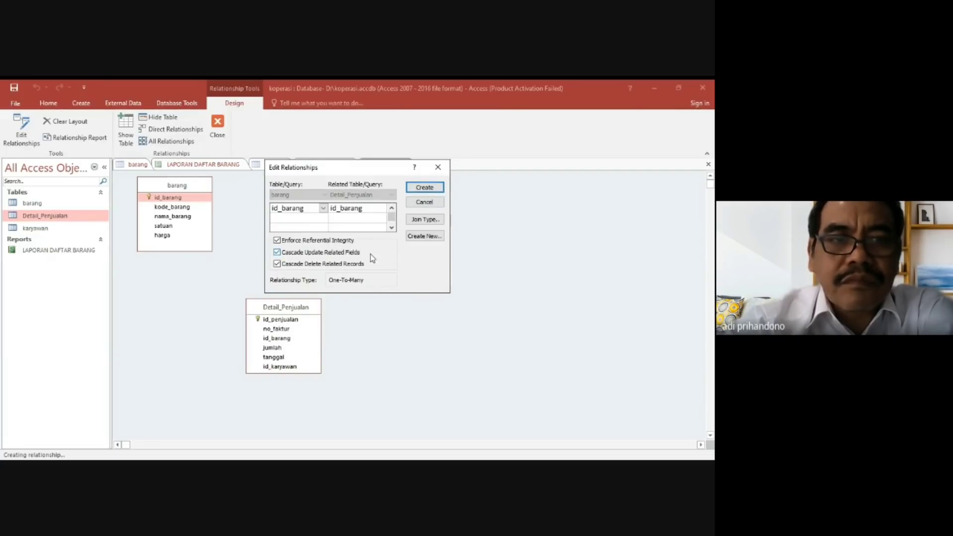
pyautogui.click(438, 167)
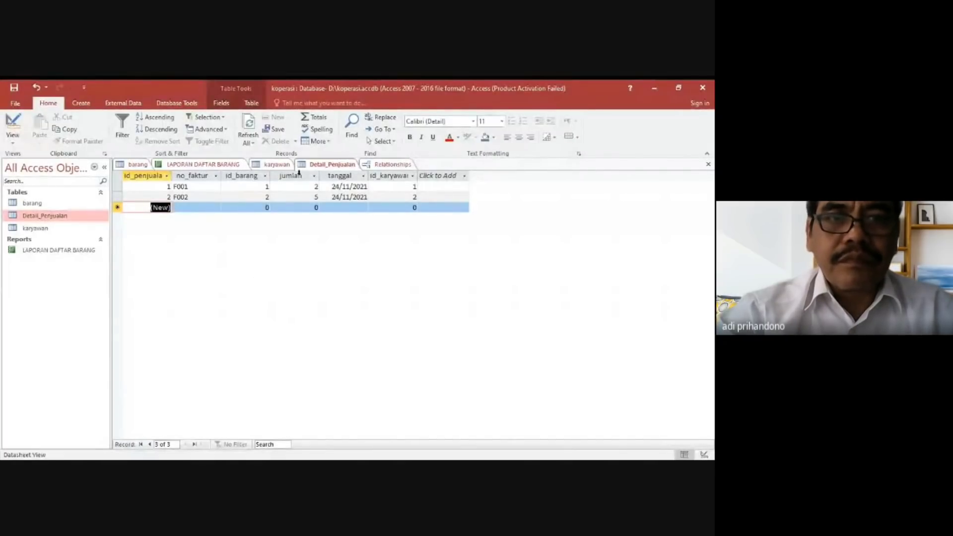
# Retry the id_barang relationship between barang and Detail_Penjualan with referential integrity and both cascade options enabled.
pyautogui.click(392, 164)
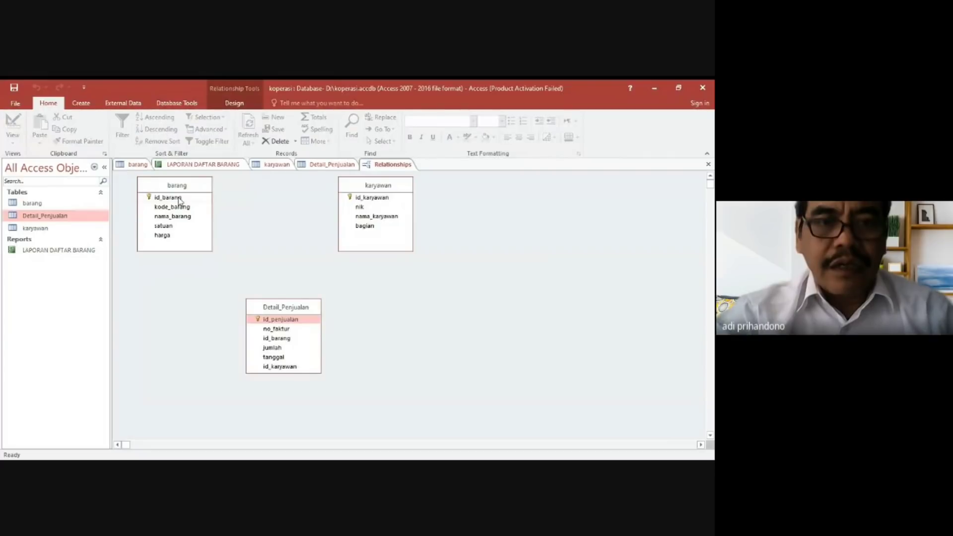
pyautogui.moveTo(180, 200); pyautogui.dragTo(277, 342)
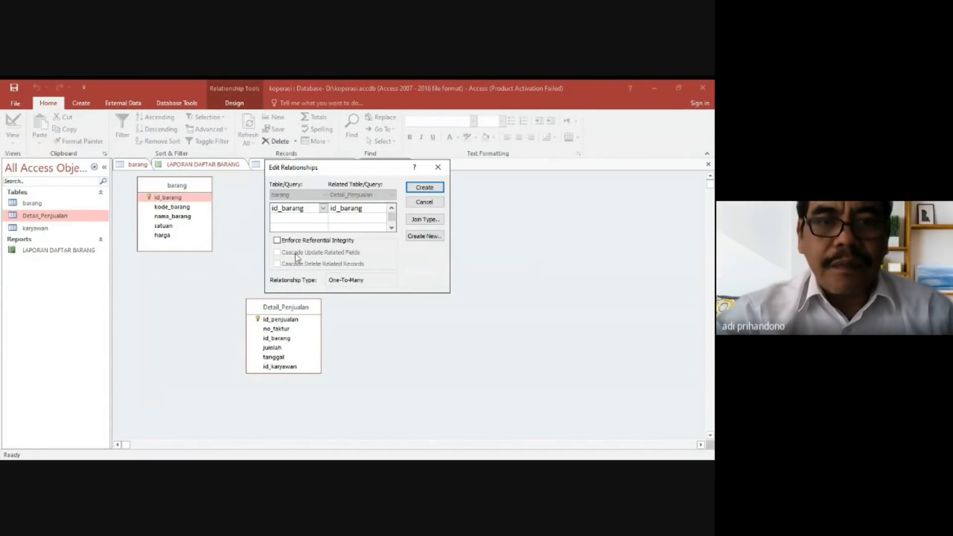
pyautogui.click(301, 242)
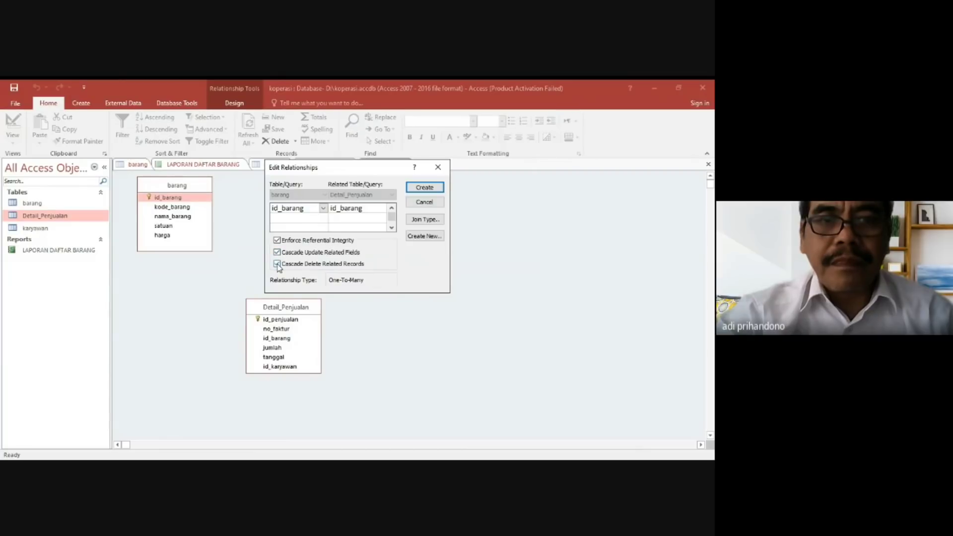
pyautogui.click(425, 191)
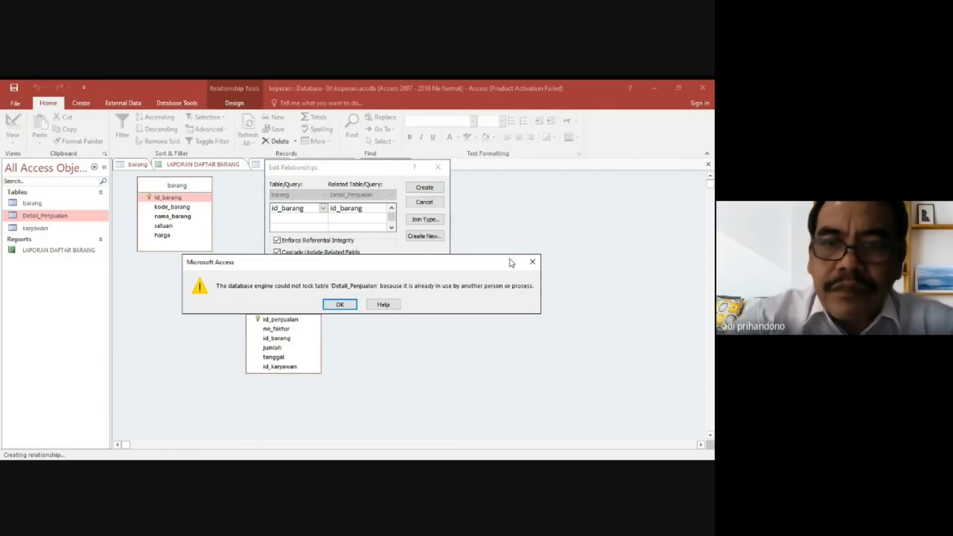
pyautogui.click(532, 261)
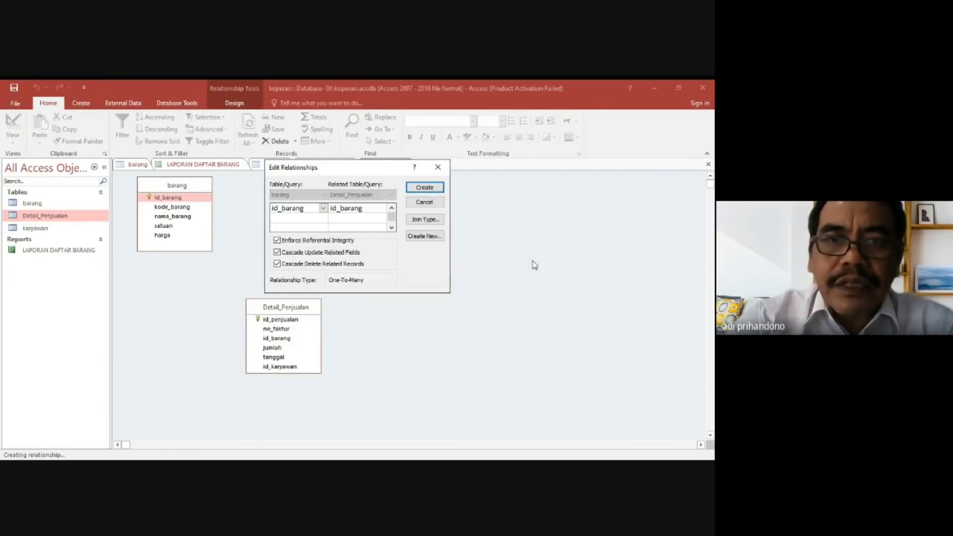
pyautogui.click(438, 169)
# Close the open Detail_Penjualan datasheet and return to the Relationships layout.
pyautogui.click(345, 167)
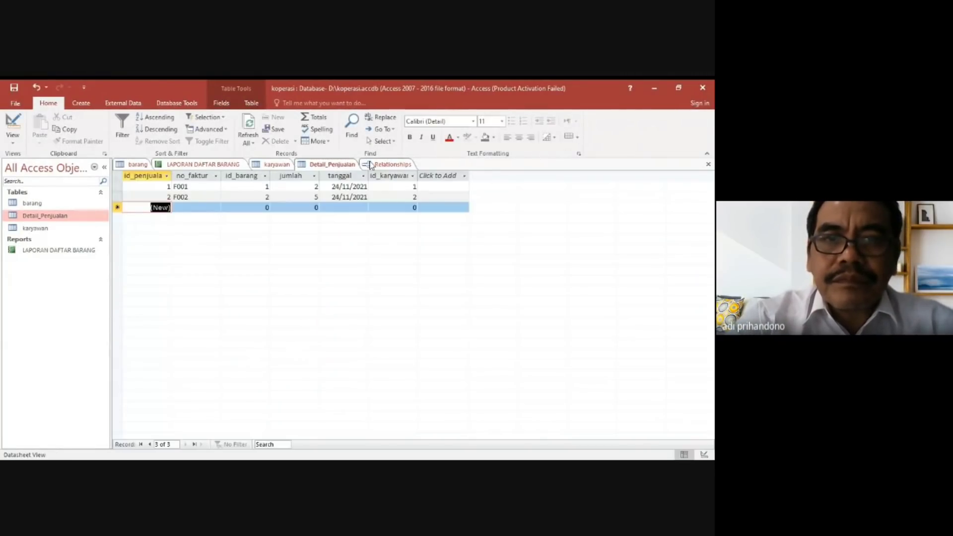
pyautogui.click(710, 166)
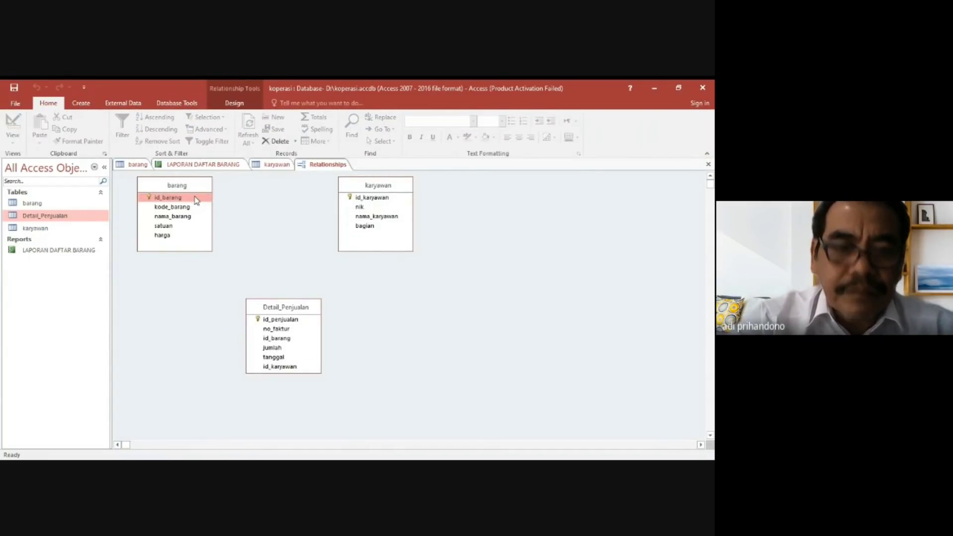
# Try again to link barang to Detail_Penjualan on id_barang, with enforced referential integrity, cascade update and cascade delete.
pyautogui.moveTo(196, 200); pyautogui.dragTo(284, 344)
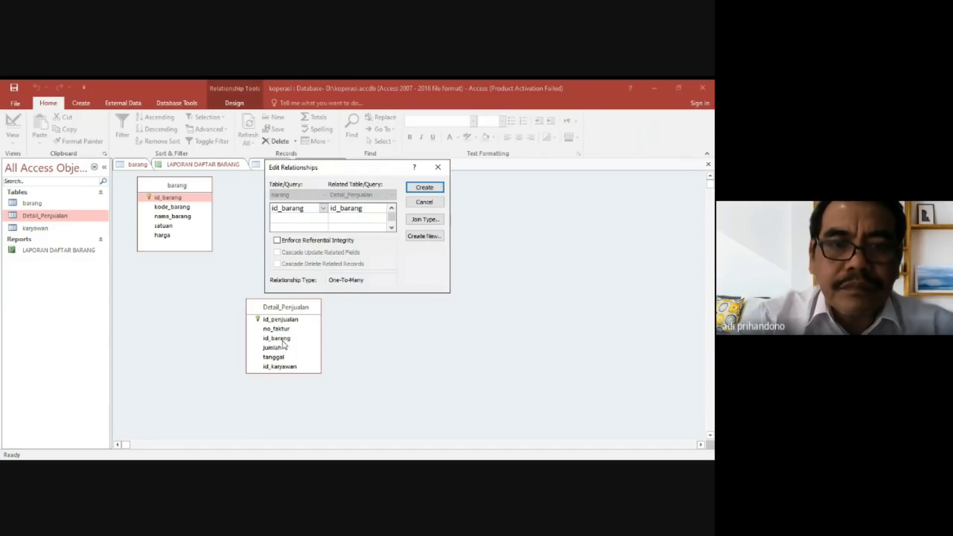
pyautogui.click(298, 243)
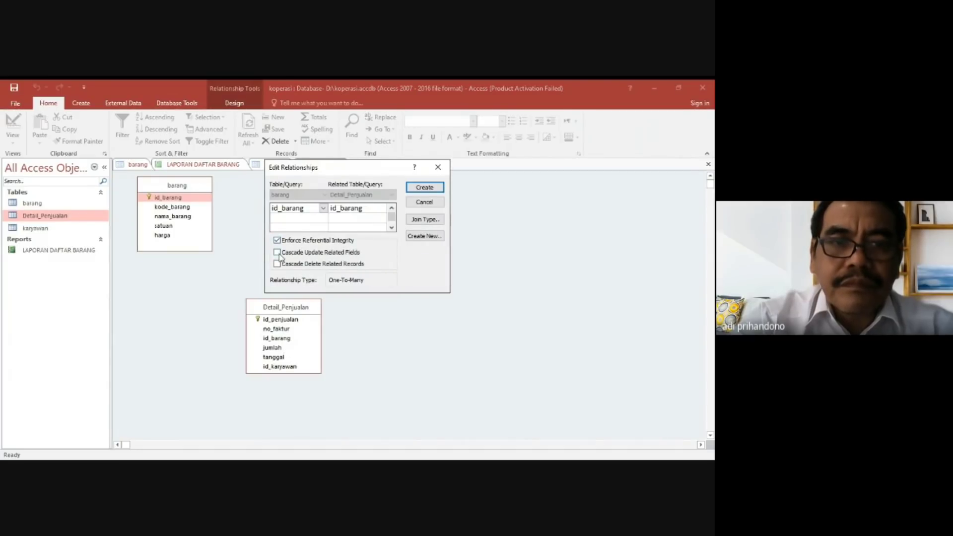
pyautogui.press('Return')
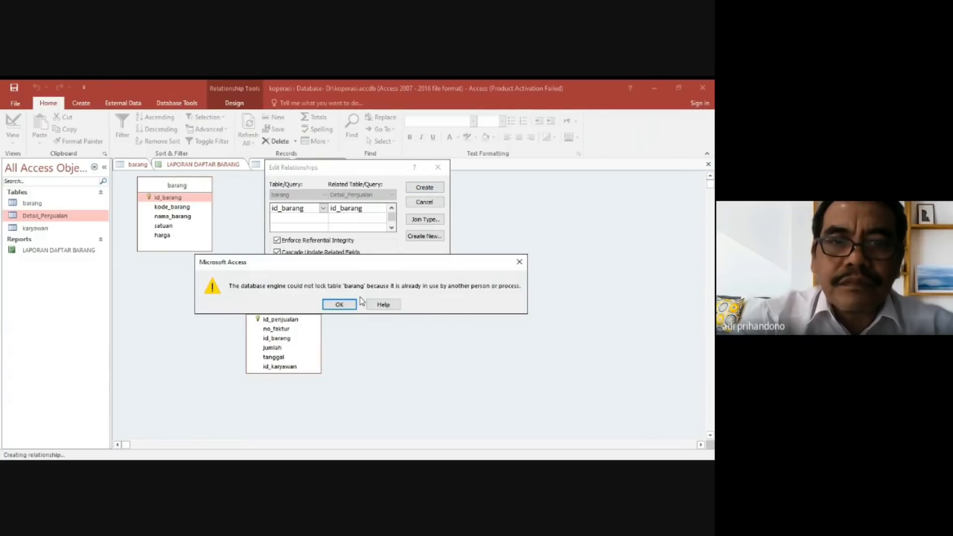
pyautogui.click(340, 304)
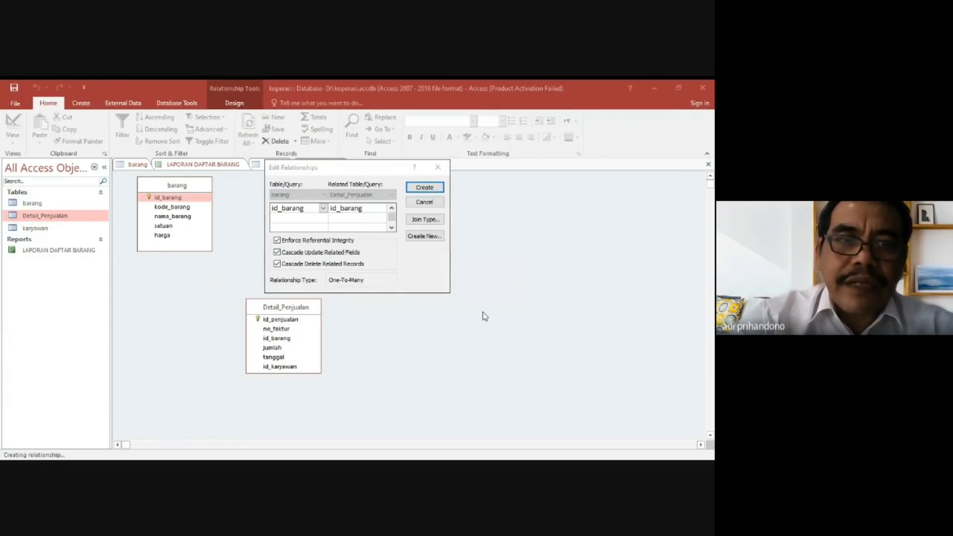
pyautogui.click(439, 169)
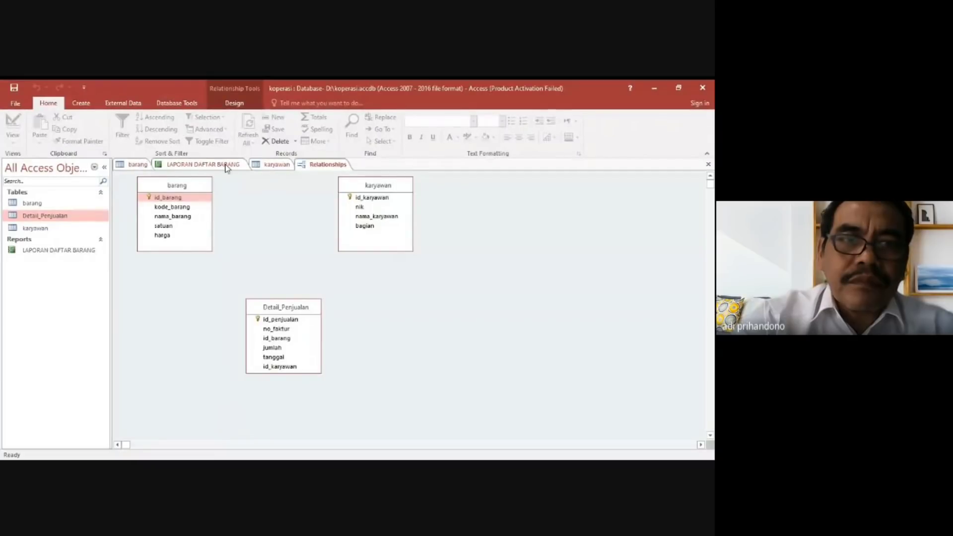
# Close the karyawan and barang datasheets and the LAPORAN DAFTAR BARANG report, leaving only the Relationships layout open.
pyautogui.click(265, 166)
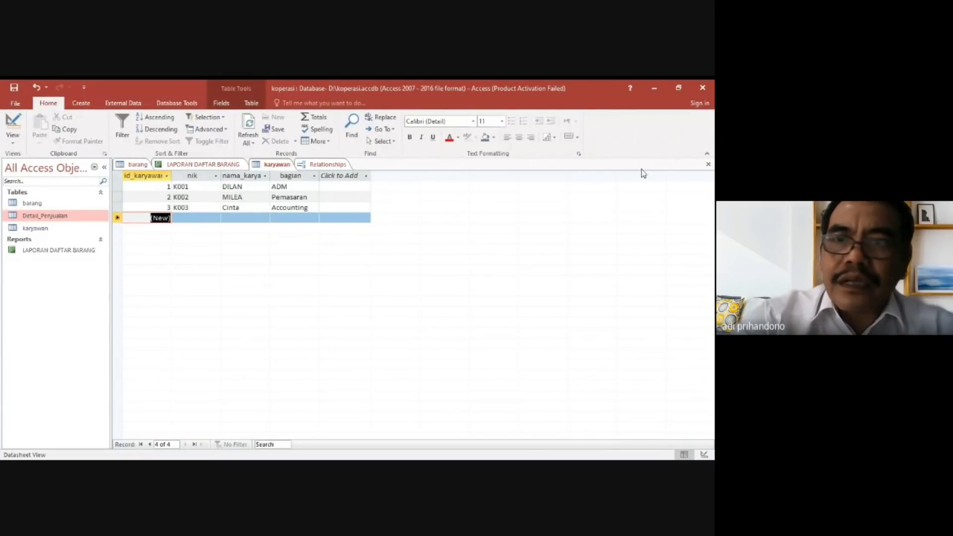
pyautogui.click(709, 165)
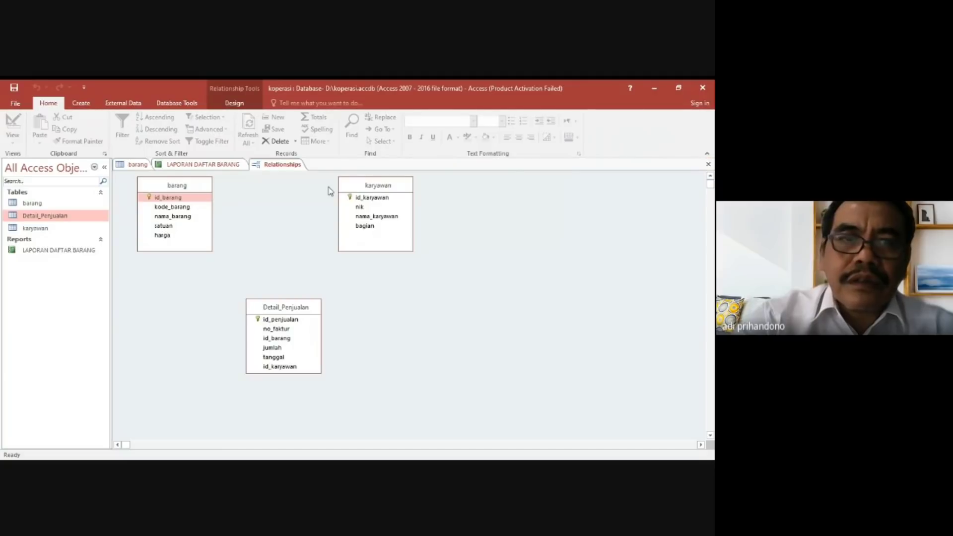
pyautogui.click(135, 164)
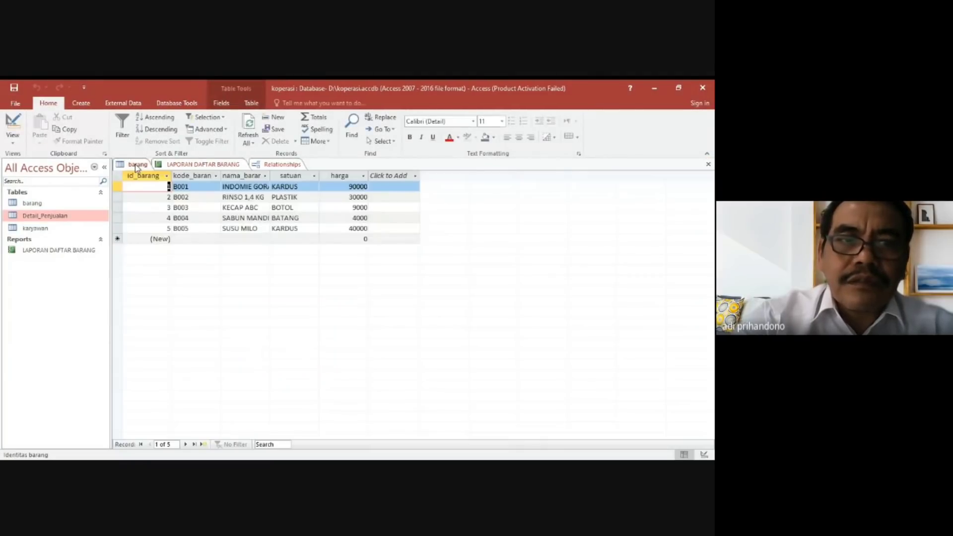
pyautogui.click(709, 165)
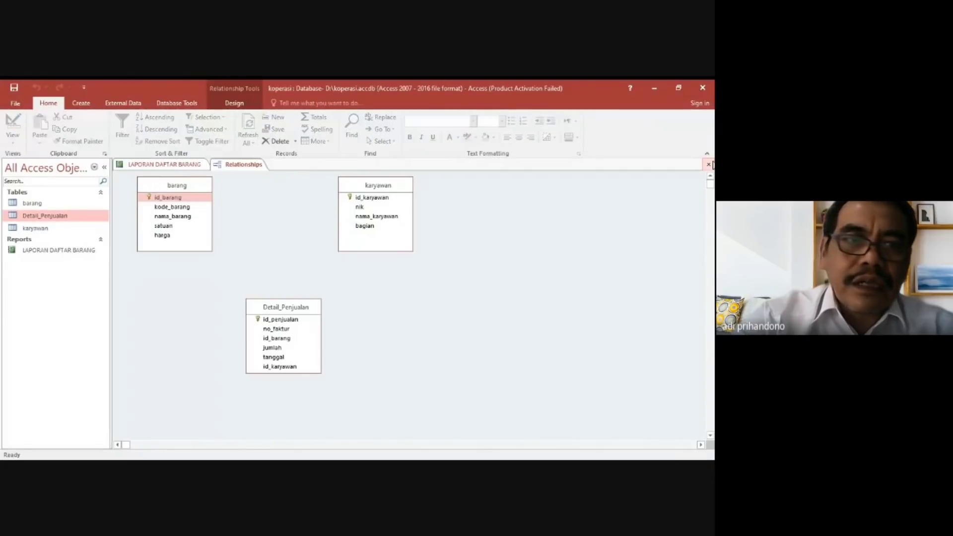
pyautogui.click(171, 164)
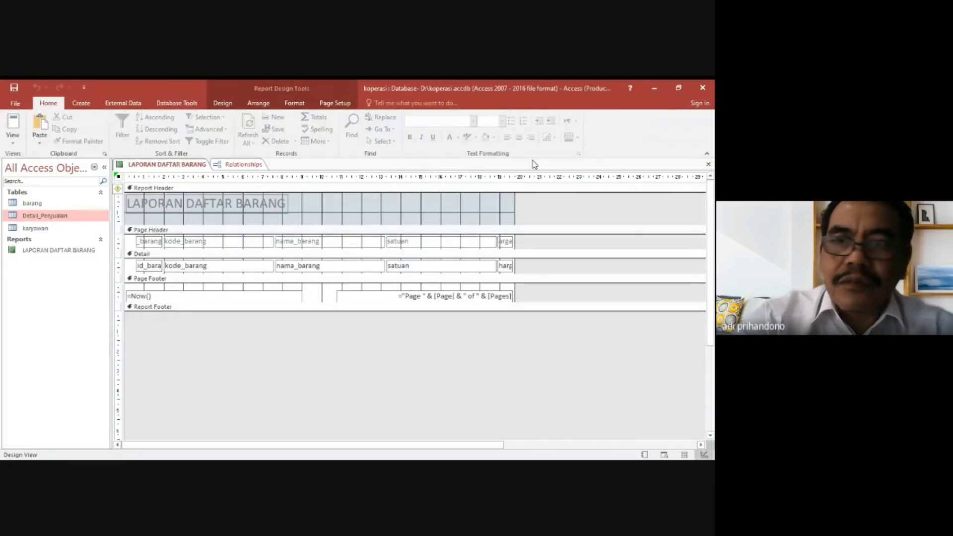
pyautogui.click(709, 166)
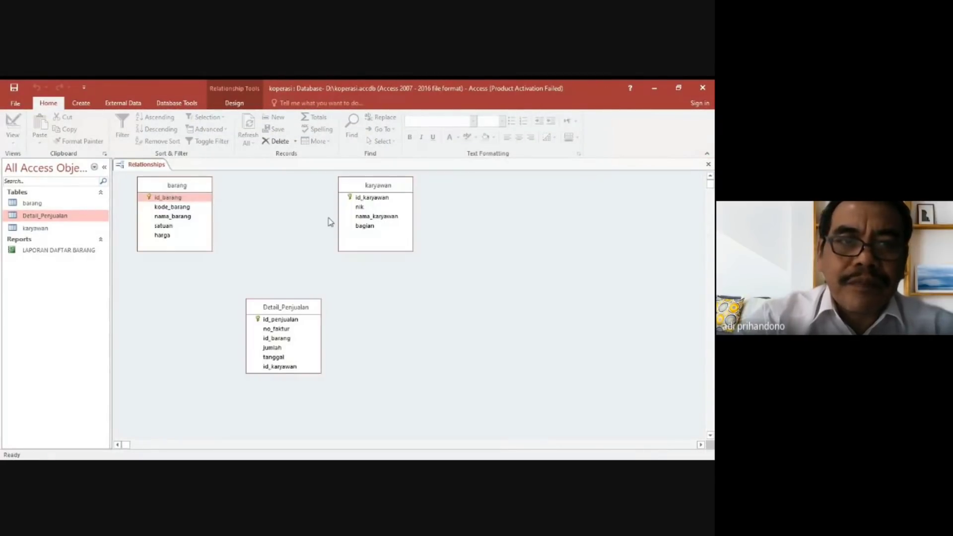
# Relate id_barang in barang to id_barang in Detail_Penjualan, enforcing referential integrity with cascade update and cascade delete.
pyautogui.moveTo(207, 202); pyautogui.dragTo(279, 342)
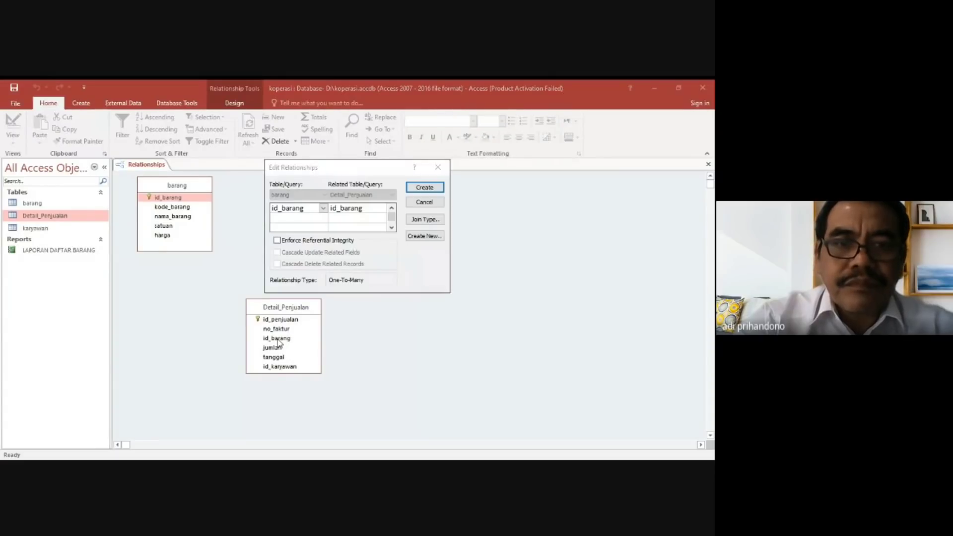
pyautogui.click(293, 241)
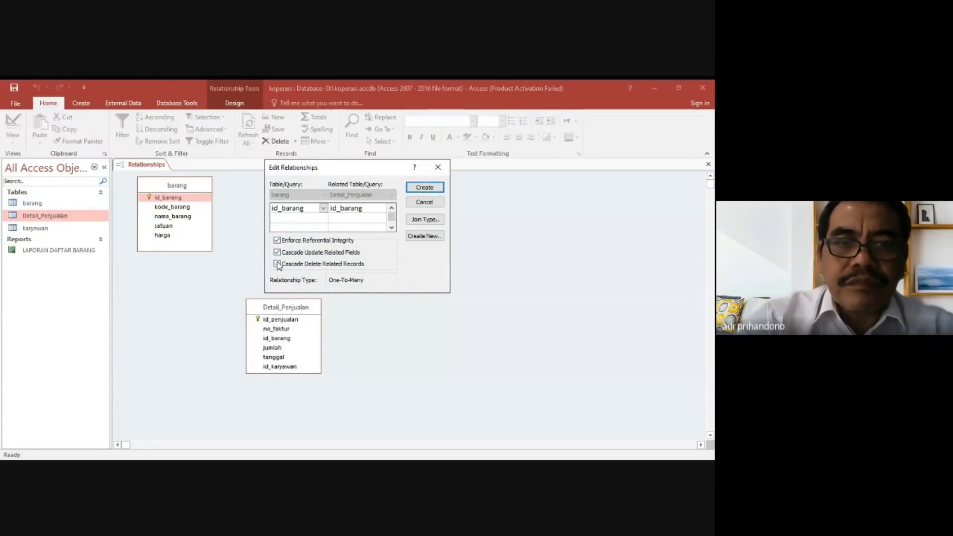
pyautogui.click(422, 187)
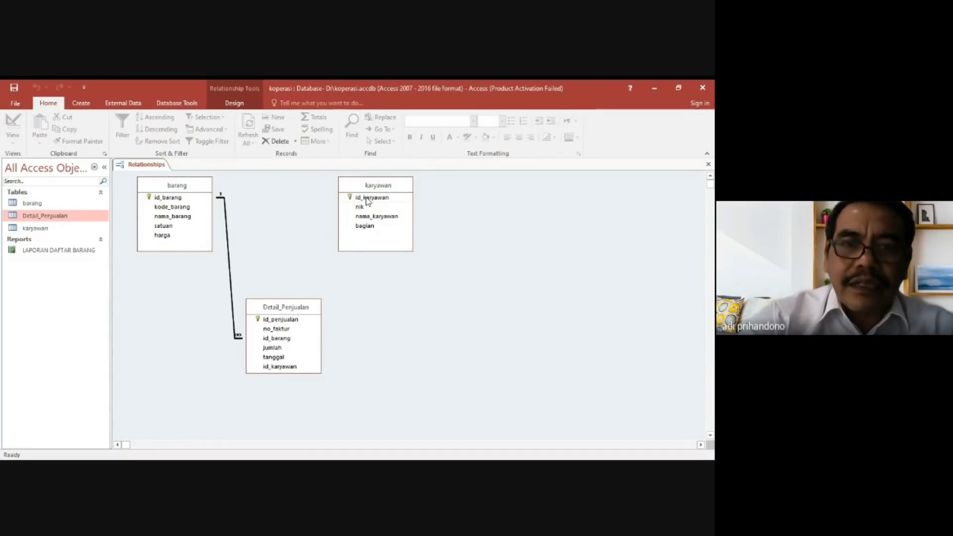
# Relate id_karyawan in karyawan to Detail_Penjualan with enforced referential integrity and cascade update, and move Detail_Penjualan up between the other two tables.
pyautogui.moveTo(368, 198); pyautogui.dragTo(293, 370)
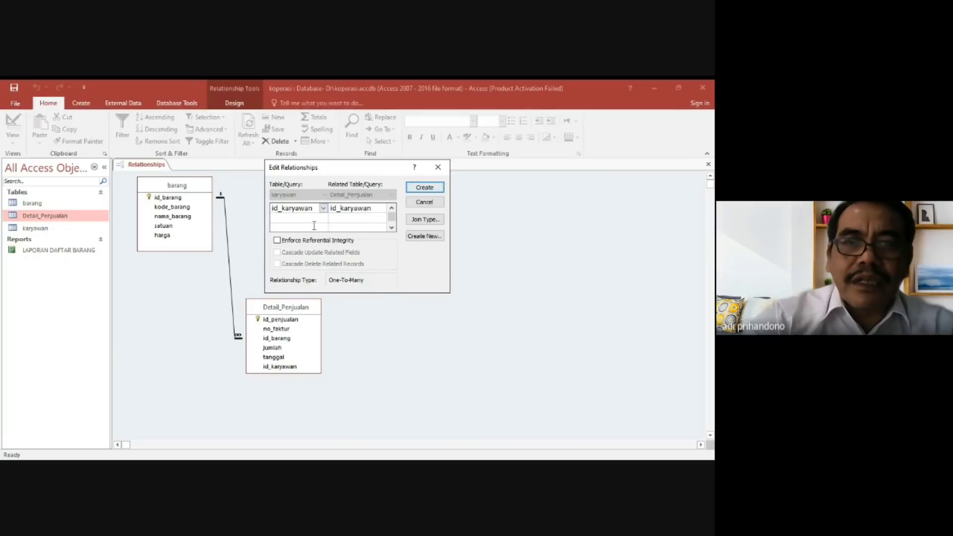
pyautogui.click(277, 240)
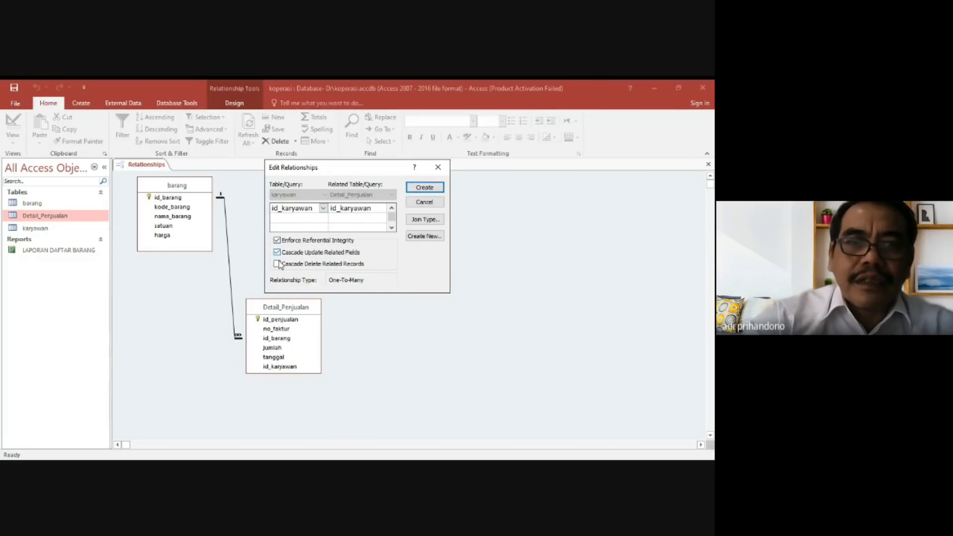
pyautogui.click(430, 190)
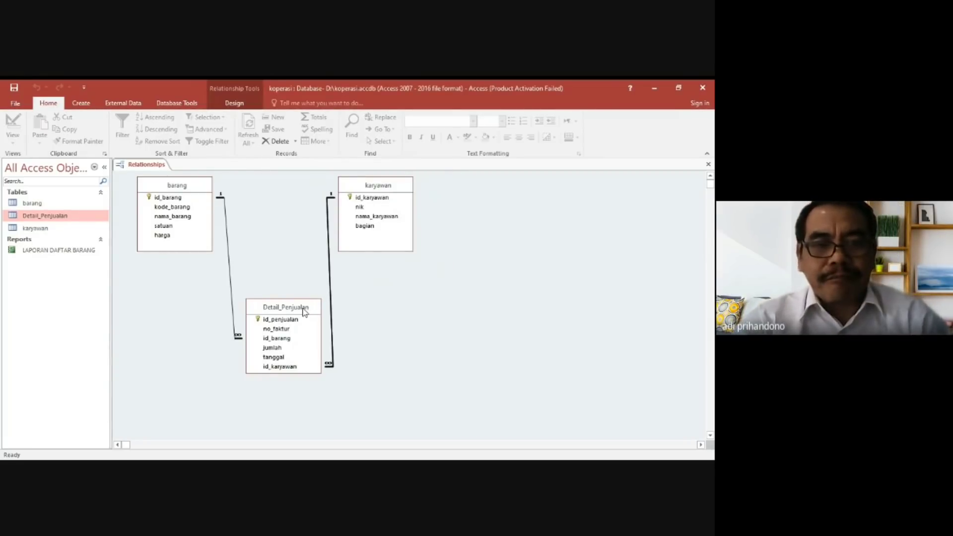
pyautogui.moveTo(306, 311); pyautogui.dragTo(294, 225)
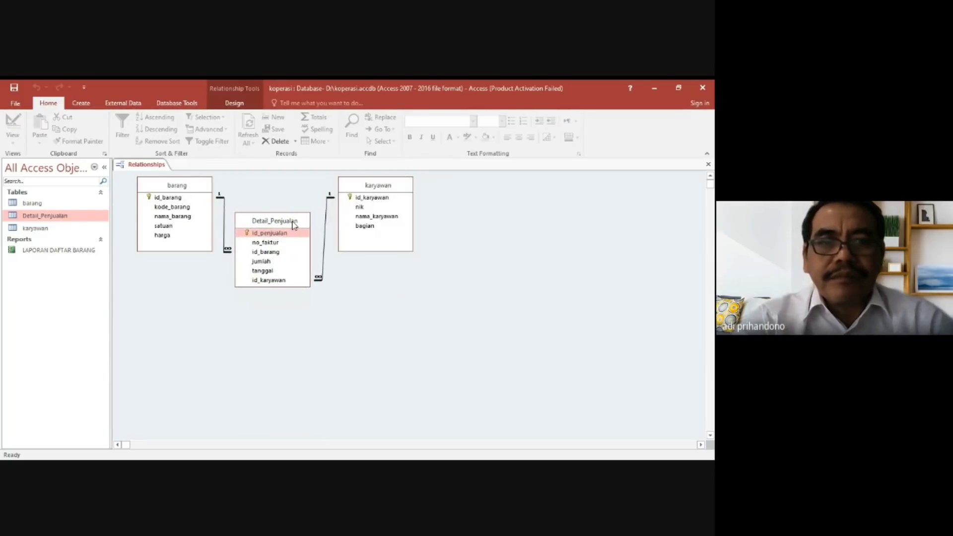
# Open the barang table and expand the related sales records under each of its five items.
pyautogui.click(31, 206)
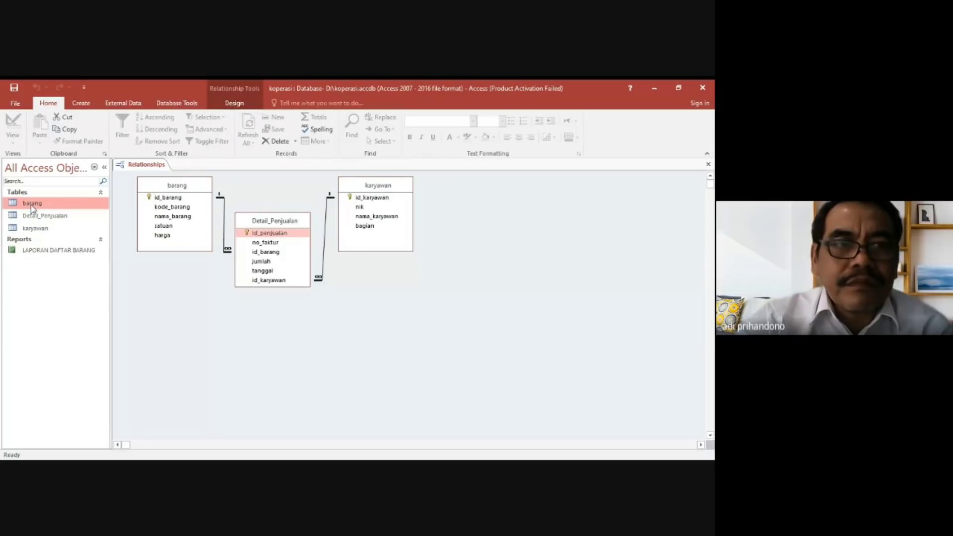
pyautogui.doubleClick(32, 205)
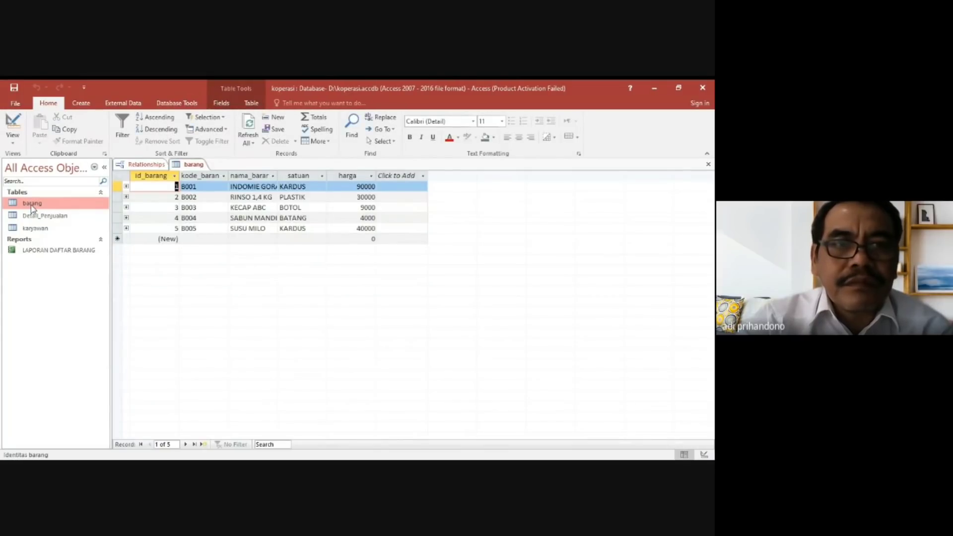
pyautogui.click(126, 187)
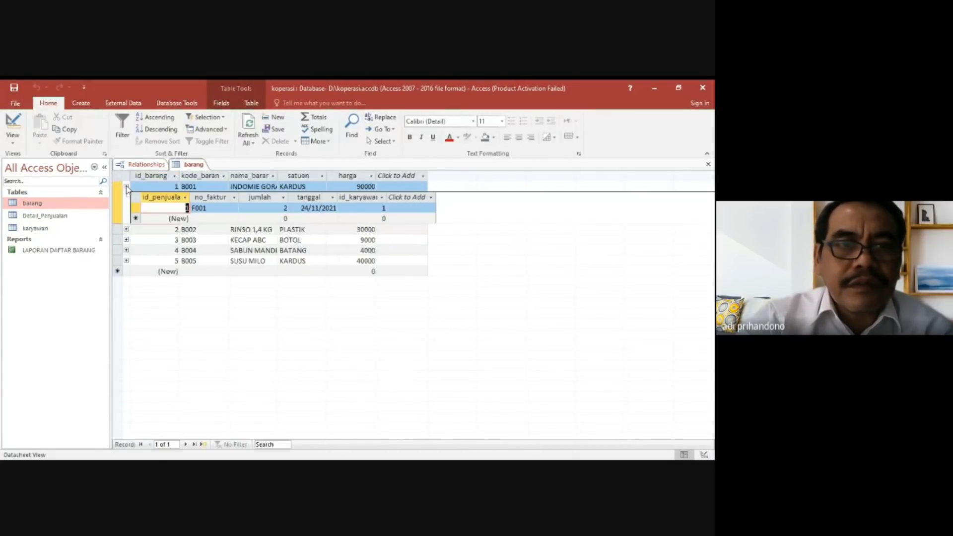
pyautogui.click(126, 230)
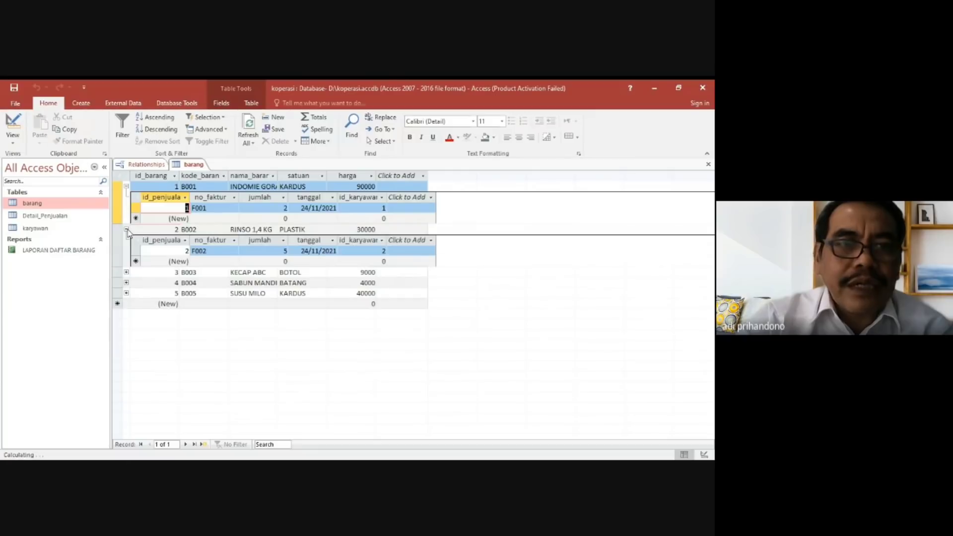
pyautogui.click(127, 273)
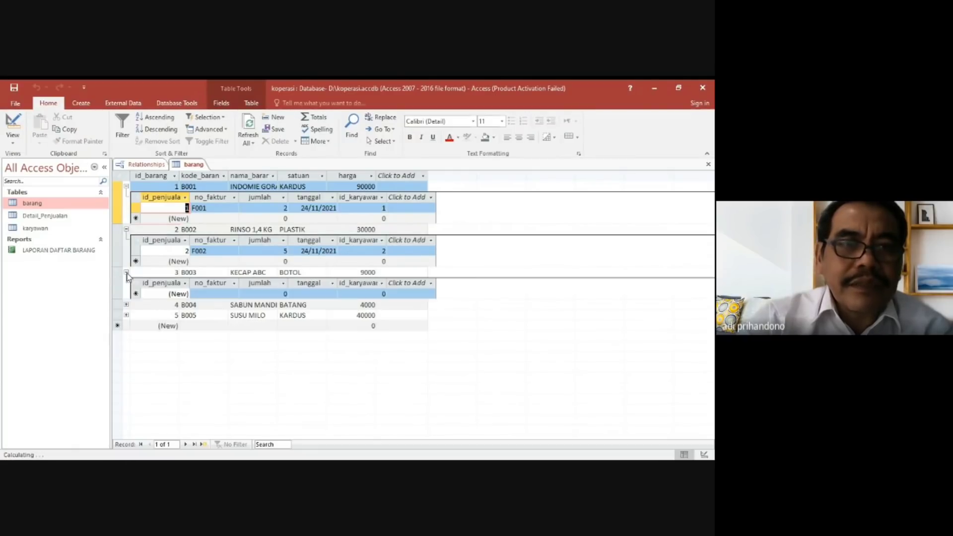
pyautogui.click(126, 305)
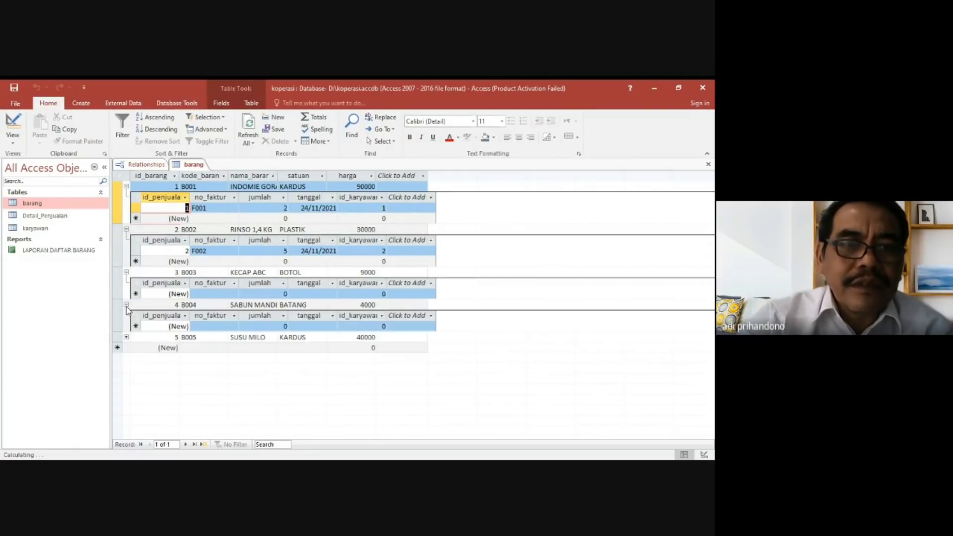
pyautogui.click(127, 337)
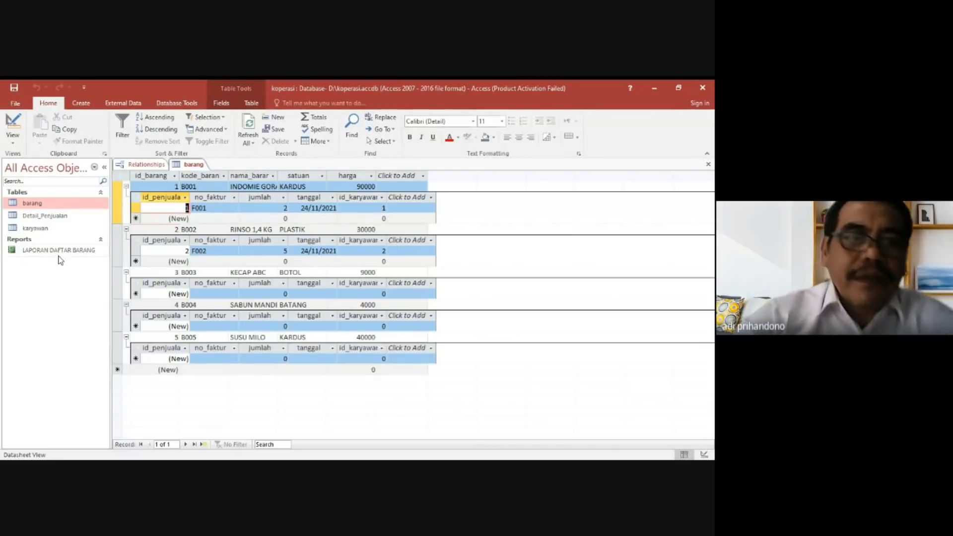
# Open Detail_Penjualan and karyawan, and expand the related sales records under all three employees in karyawan.
pyautogui.click(37, 216)
pyautogui.doubleClick(37, 216)
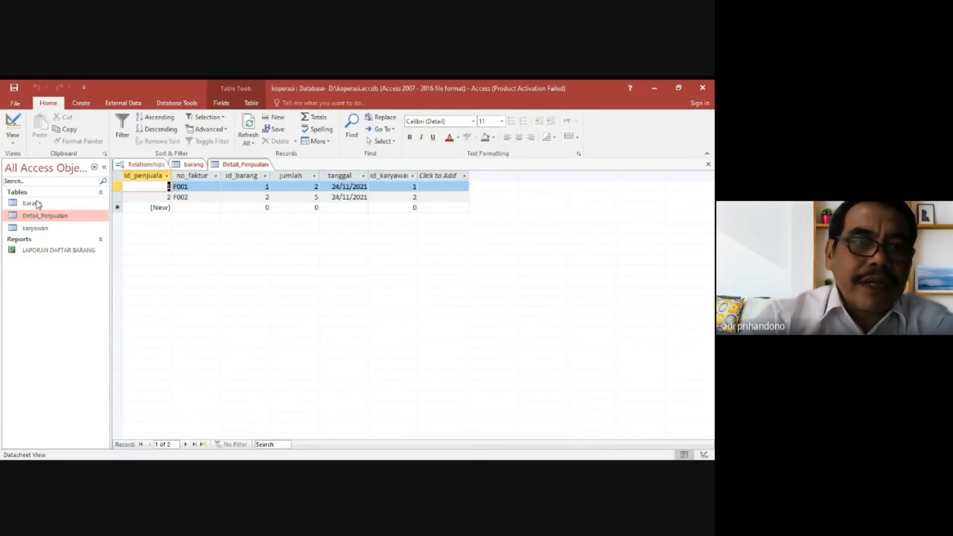
pyautogui.doubleClick(32, 229)
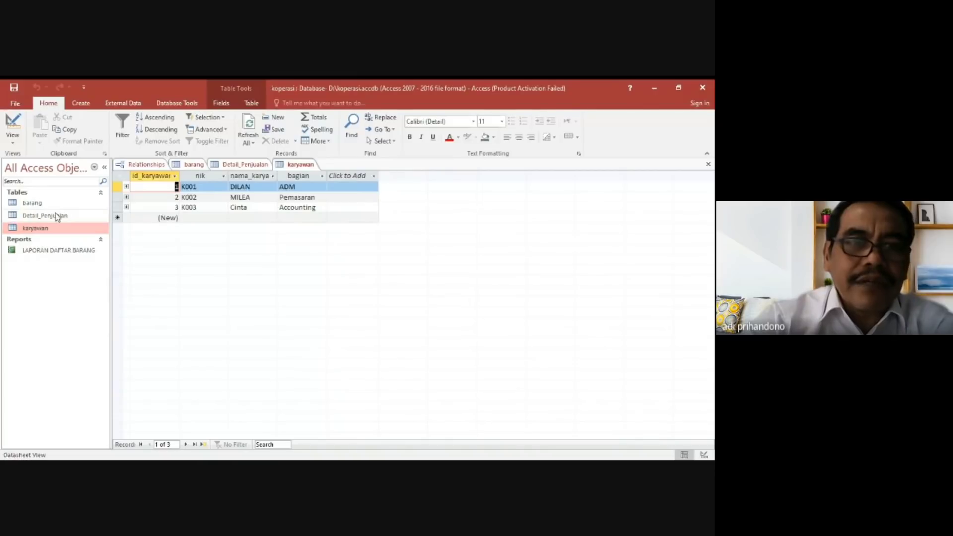
pyautogui.click(126, 187)
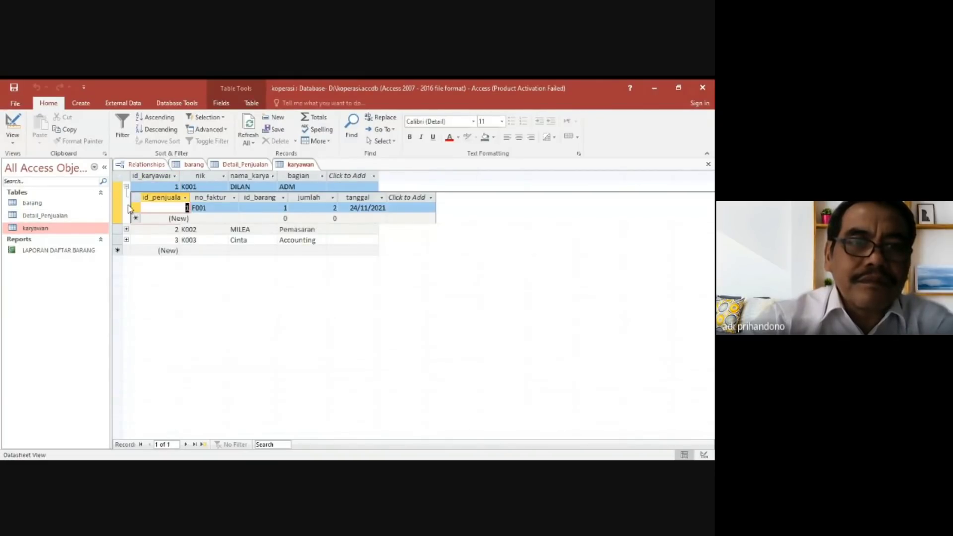
pyautogui.click(127, 229)
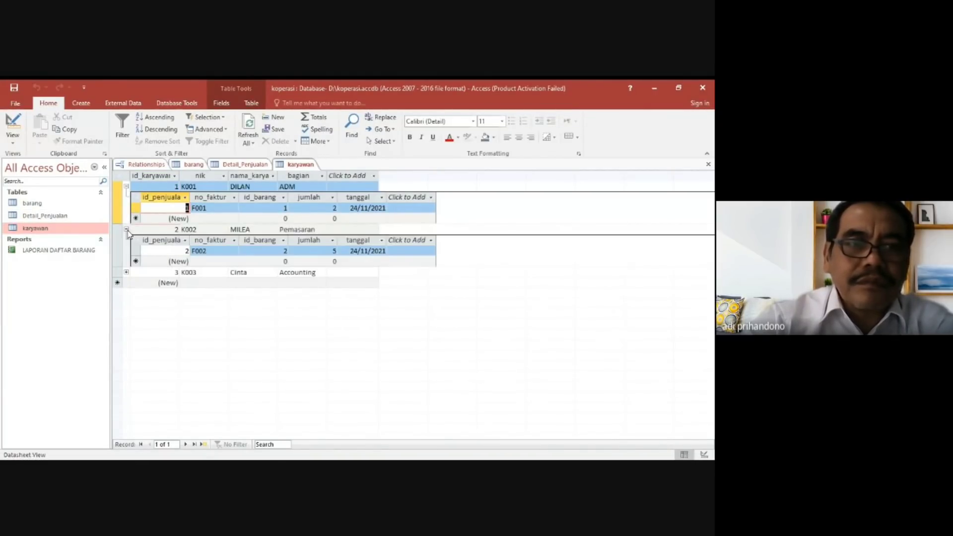
pyautogui.click(126, 273)
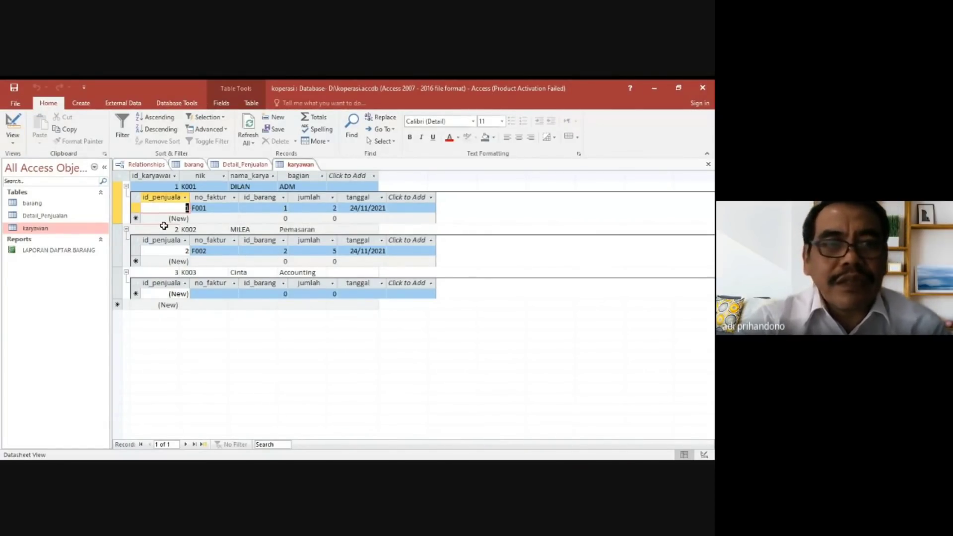
# Review the barang datasheet again and close the barang, karyawan and Detail_Penjualan datasheets.
pyautogui.click(25, 203)
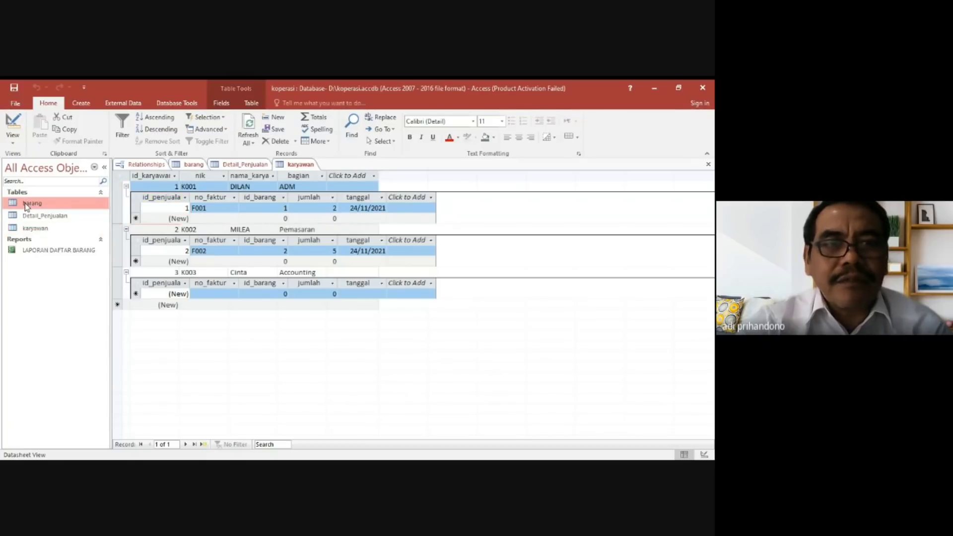
pyautogui.doubleClick(25, 203)
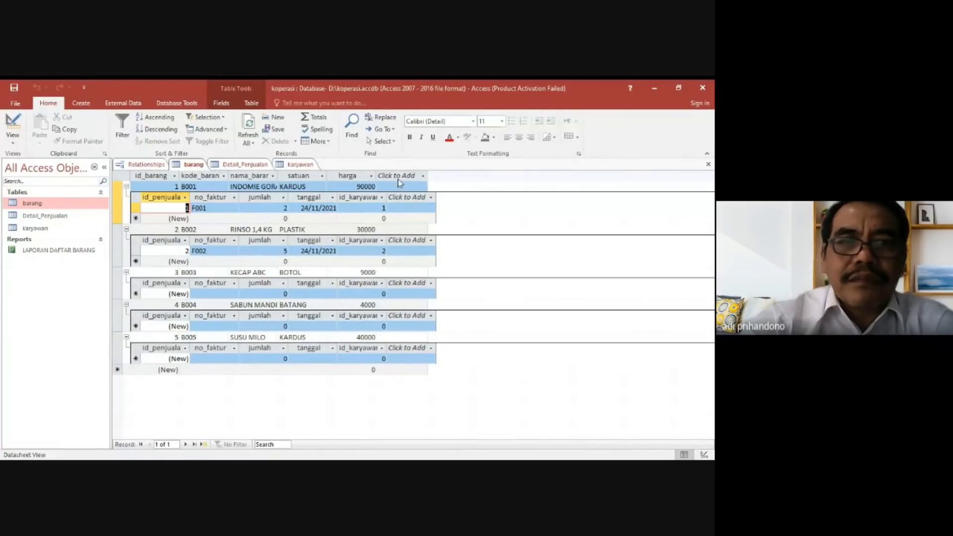
pyautogui.click(708, 164)
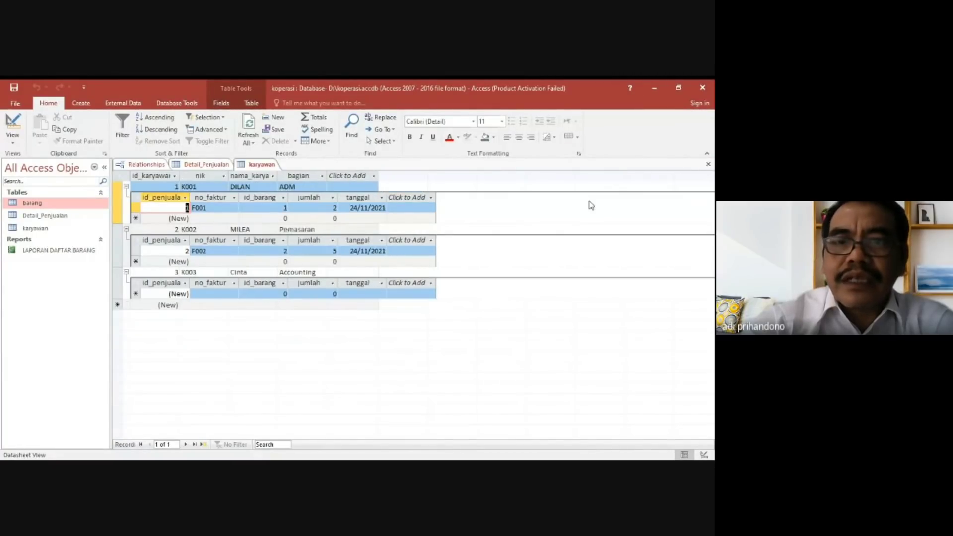
pyautogui.click(709, 166)
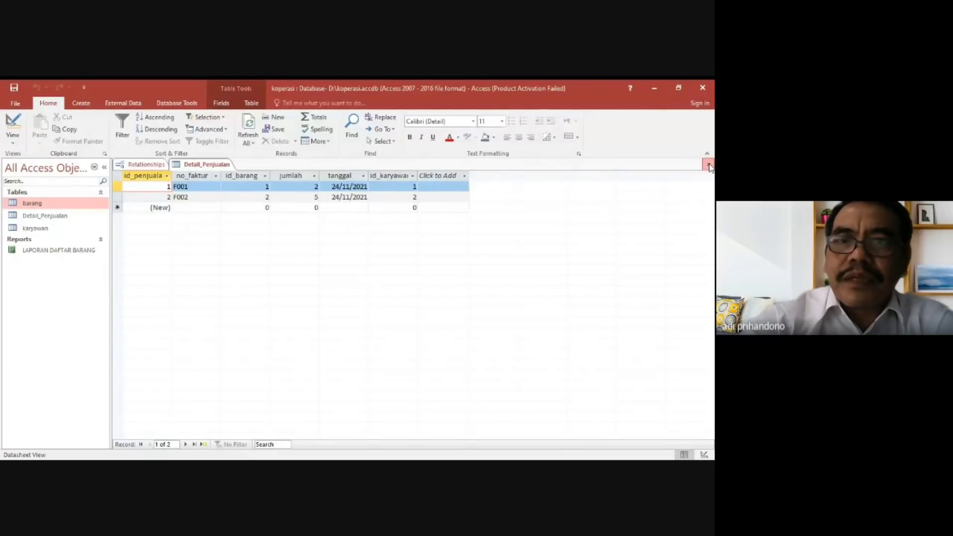
pyautogui.click(709, 166)
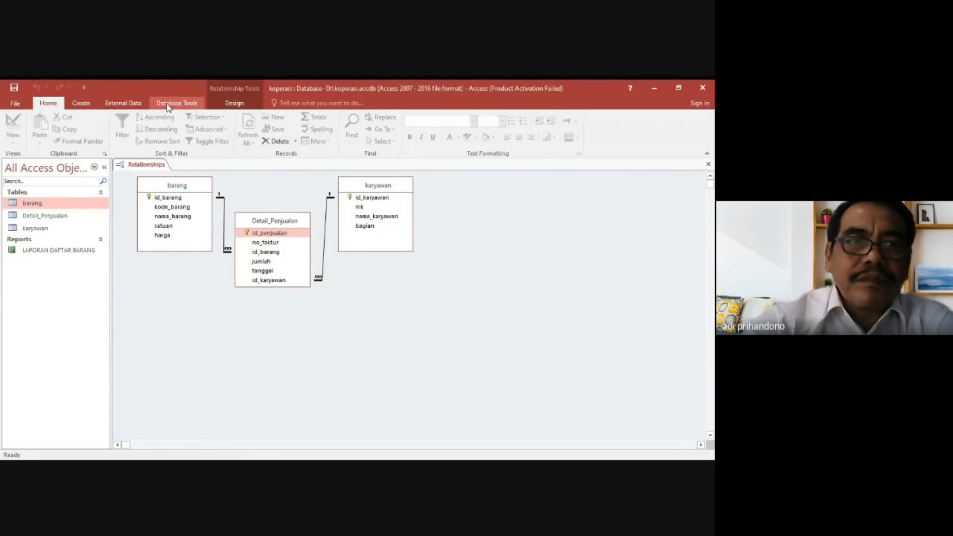
pyautogui.click(81, 103)
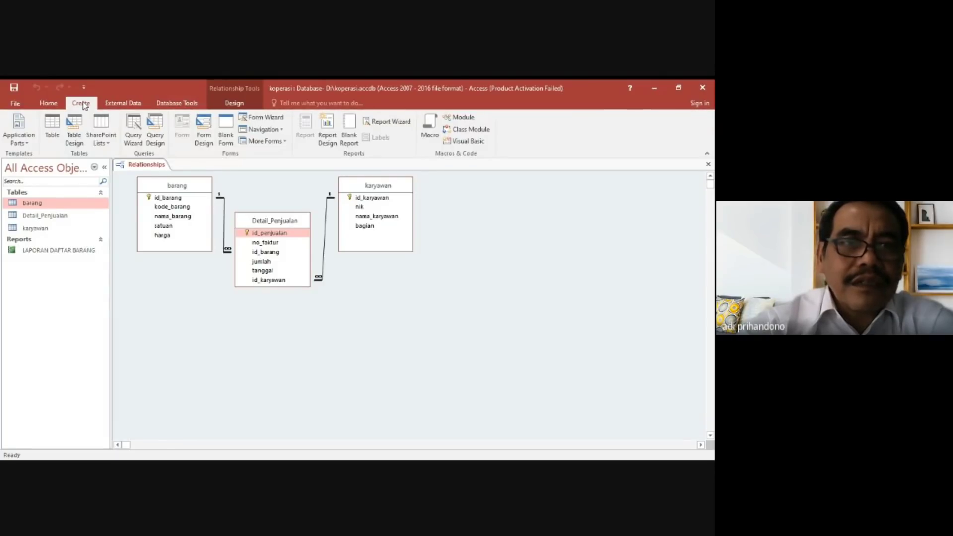
pyautogui.click(156, 130)
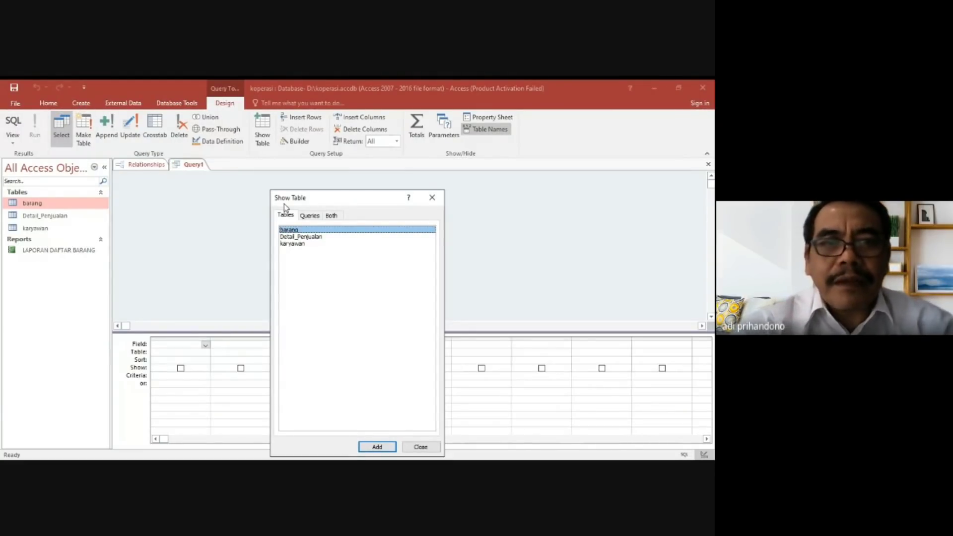
pyautogui.click(432, 197)
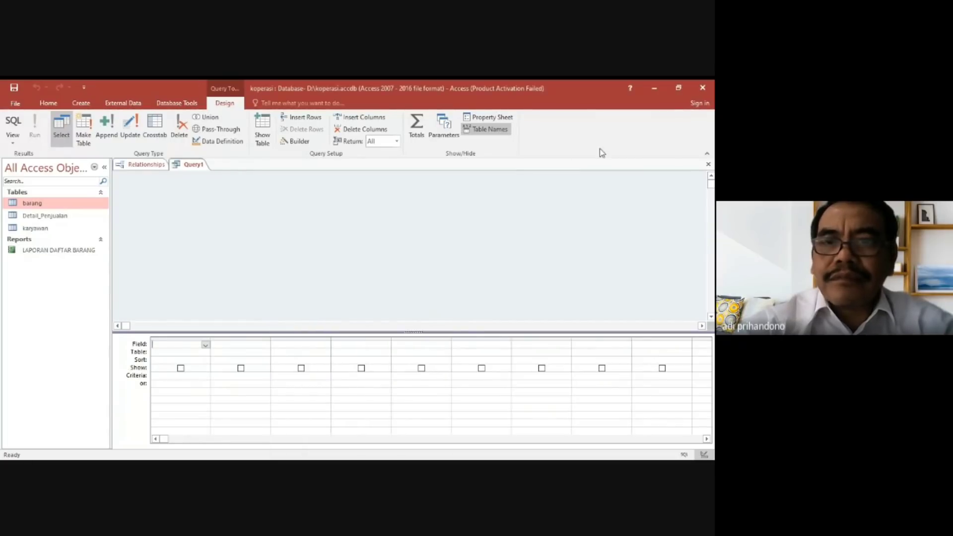
pyautogui.click(708, 164)
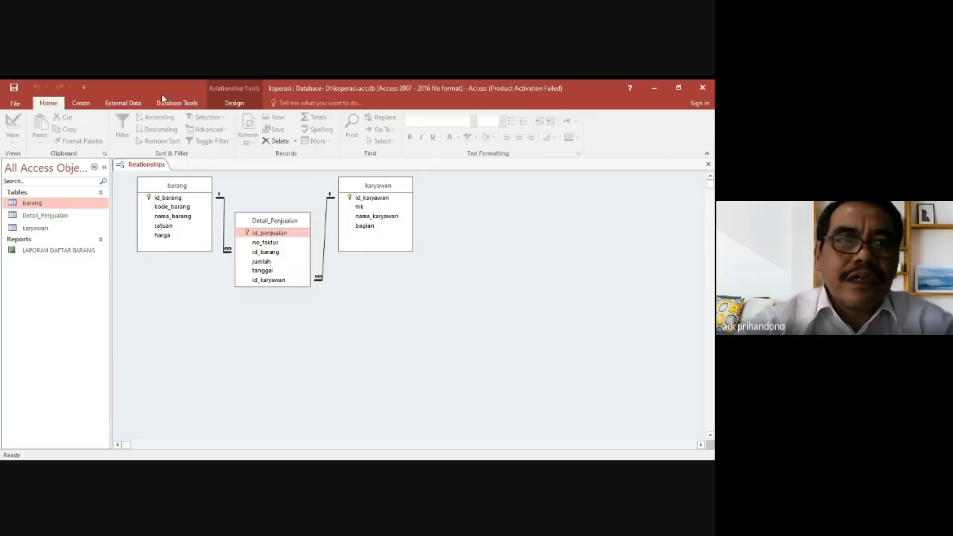
# Create a new query in Design view and add the barang, Detail_Penjualan and karyawan tables to it.
pyautogui.click(81, 103)
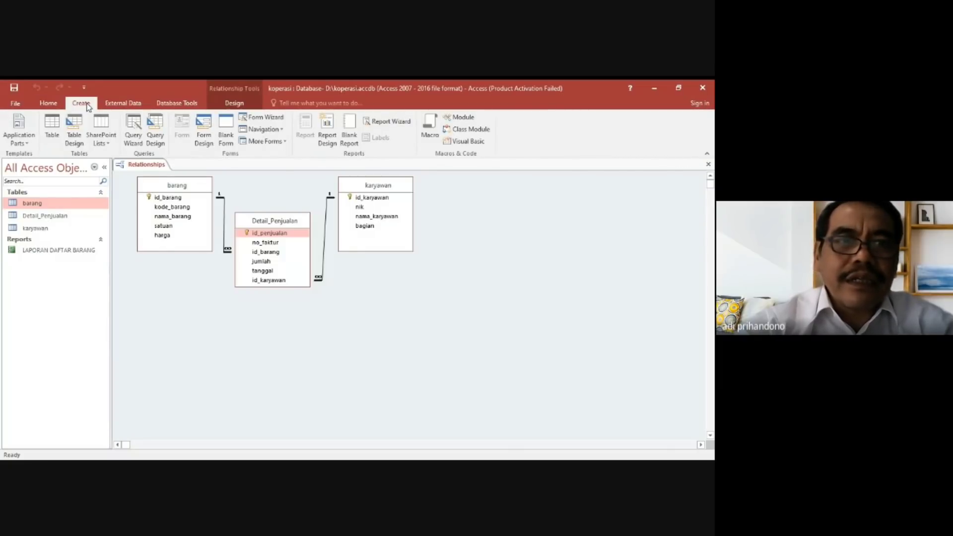
pyautogui.click(159, 132)
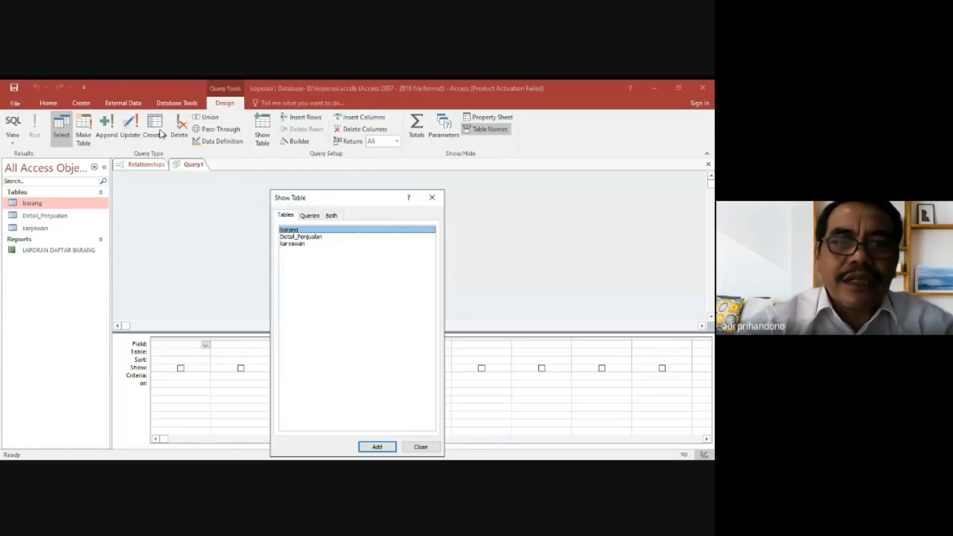
pyautogui.keyDown('shift'); pyautogui.click(292, 237); pyautogui.keyUp('shift')
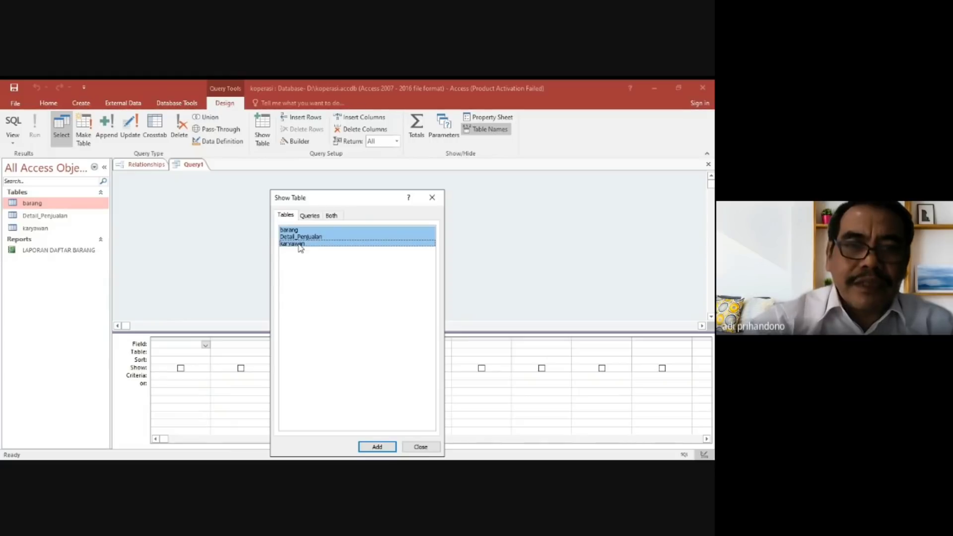
pyautogui.click(299, 244)
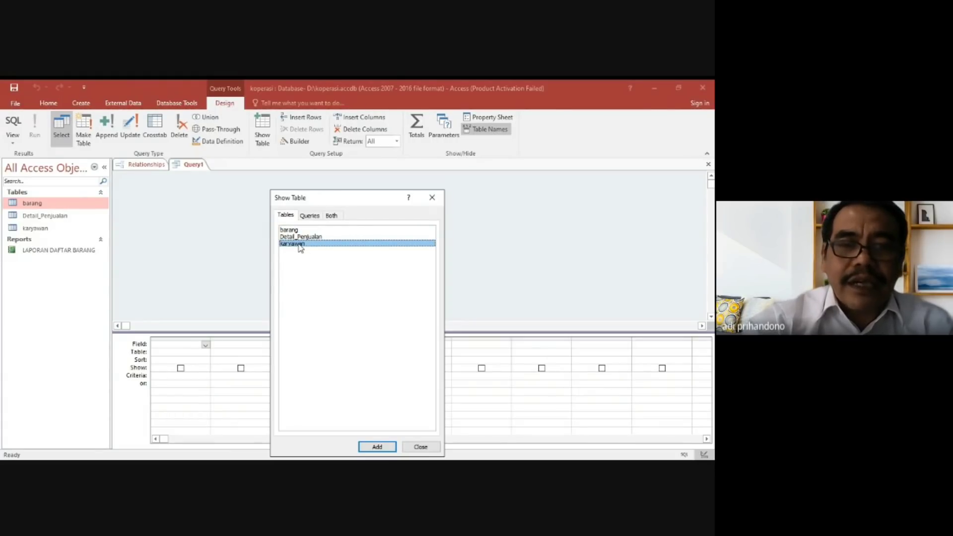
pyautogui.click(297, 230)
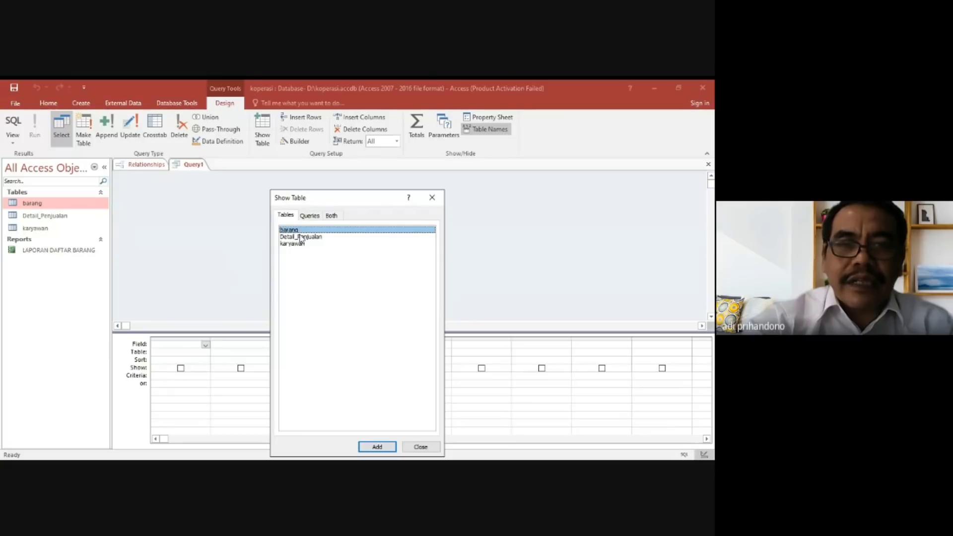
pyautogui.keyDown('shift'); pyautogui.click(315, 238); pyautogui.keyUp('shift')
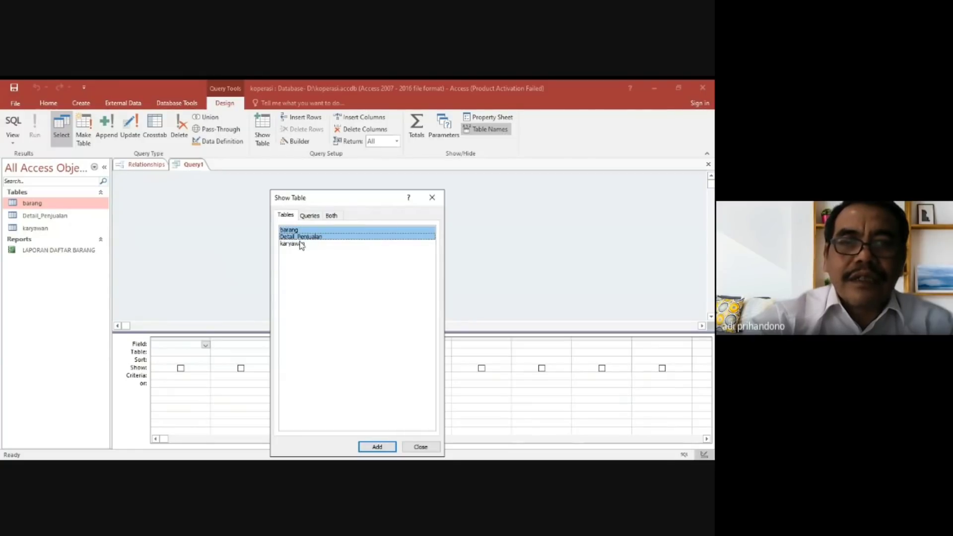
pyautogui.keyDown('shift'); pyautogui.click(300, 243); pyautogui.keyUp('shift')
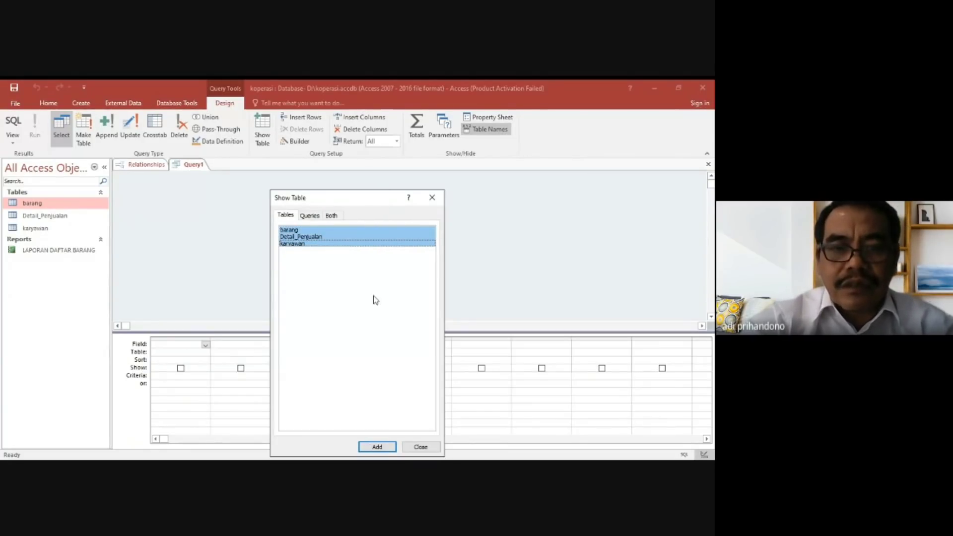
pyautogui.click(377, 447)
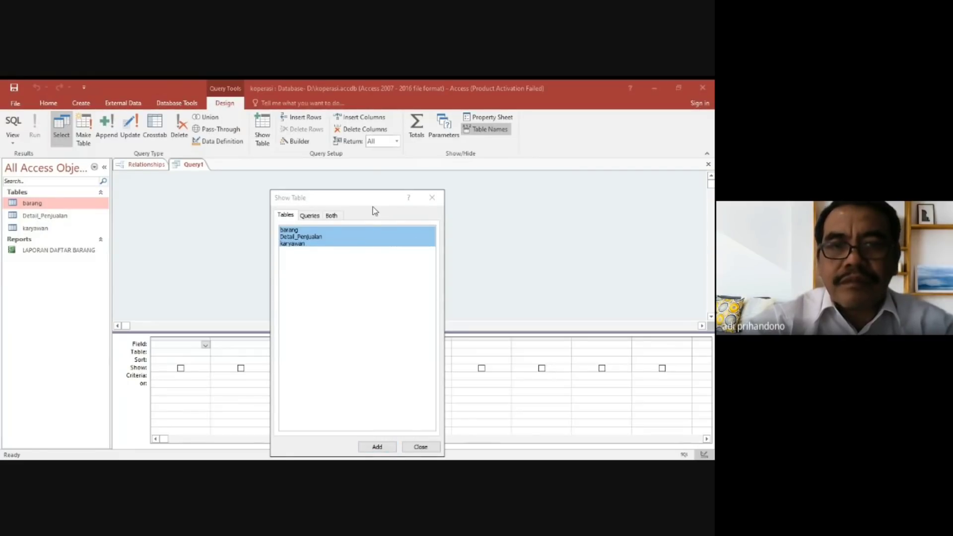
pyautogui.moveTo(375, 204); pyautogui.dragTo(382, 157)
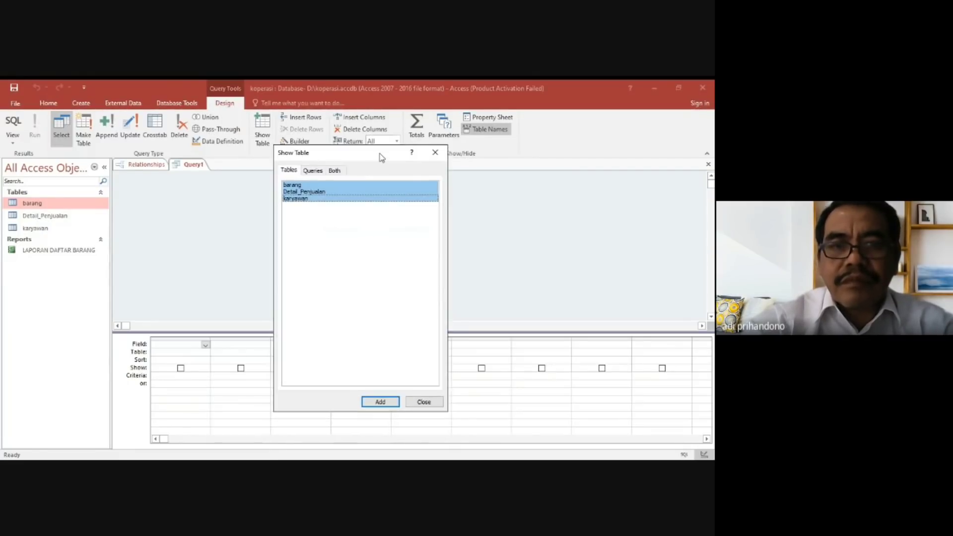
pyautogui.click(392, 405)
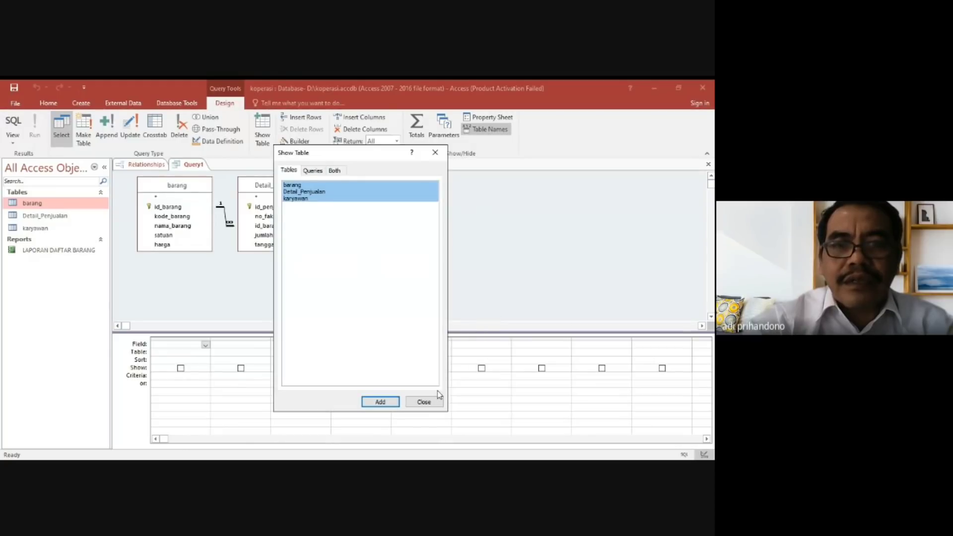
pyautogui.click(424, 402)
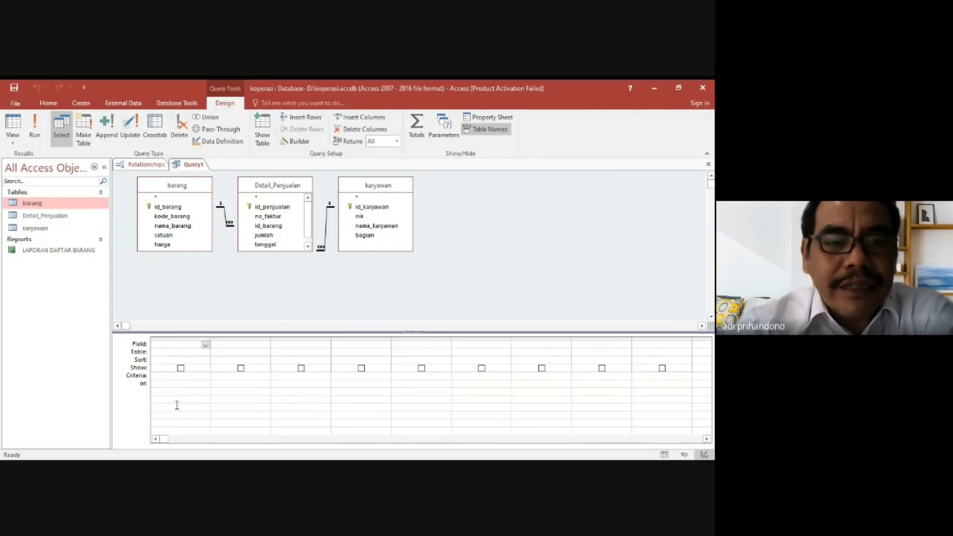
# Set the query's first column to all fields of Detail_Penjualan (Detail_Penjualan.*).
pyautogui.click(172, 354)
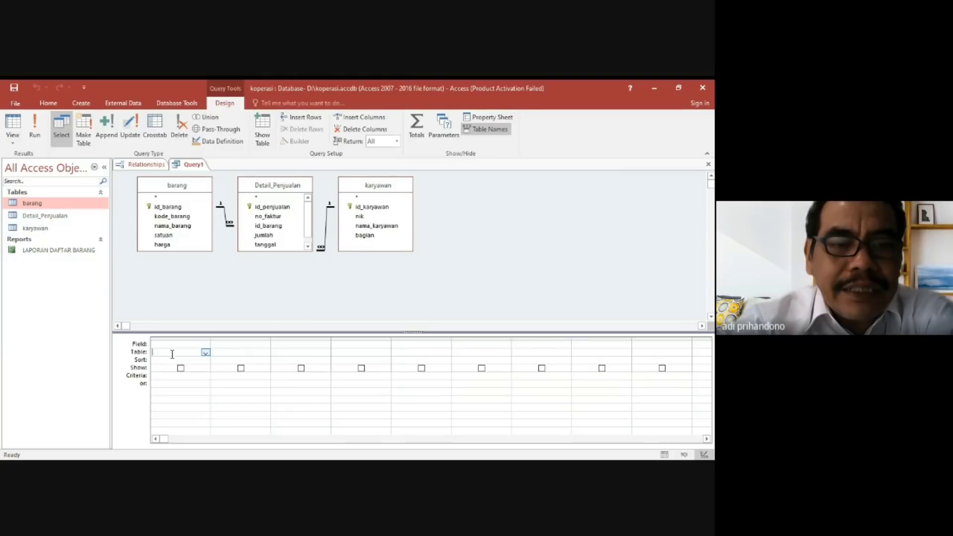
pyautogui.click(205, 352)
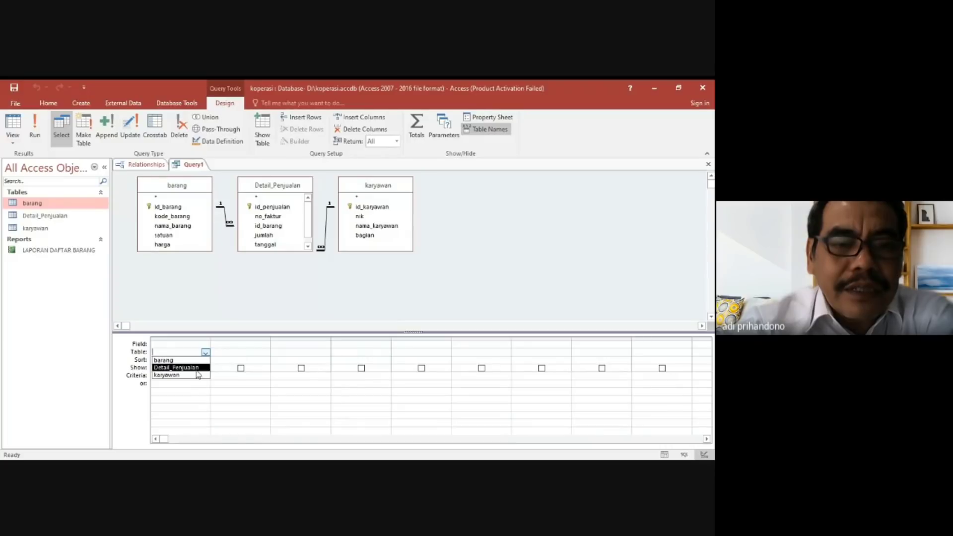
pyautogui.click(207, 356)
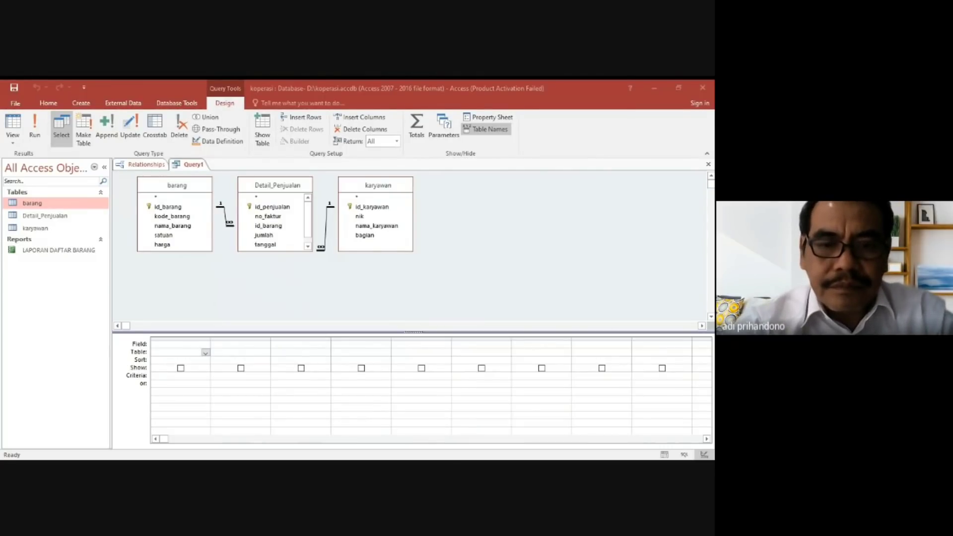
pyautogui.click(236, 397)
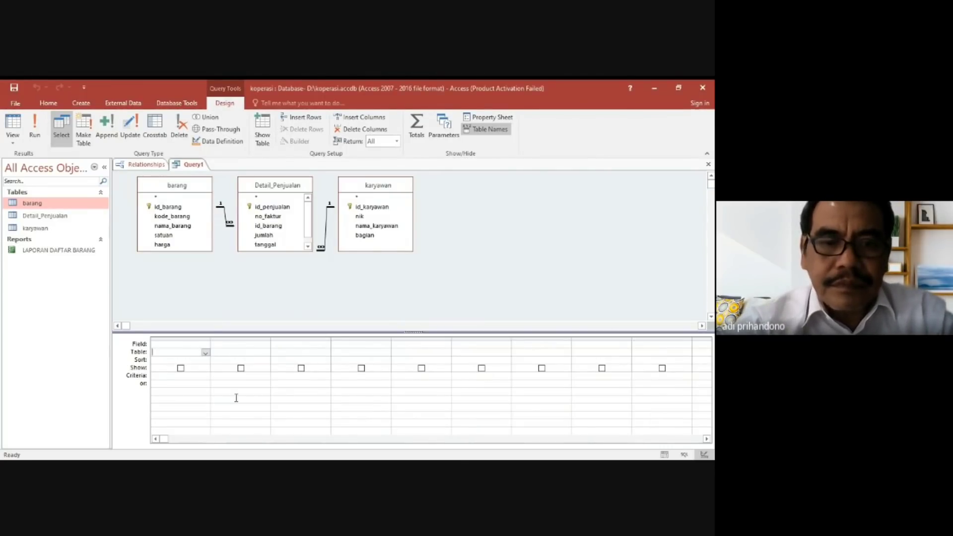
pyautogui.click(206, 352)
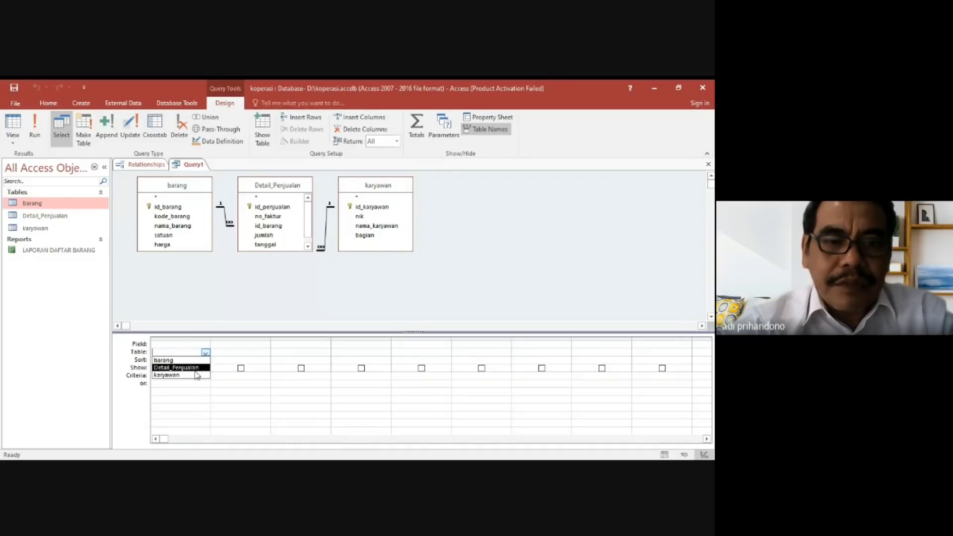
pyautogui.click(196, 367)
pyautogui.click(198, 343)
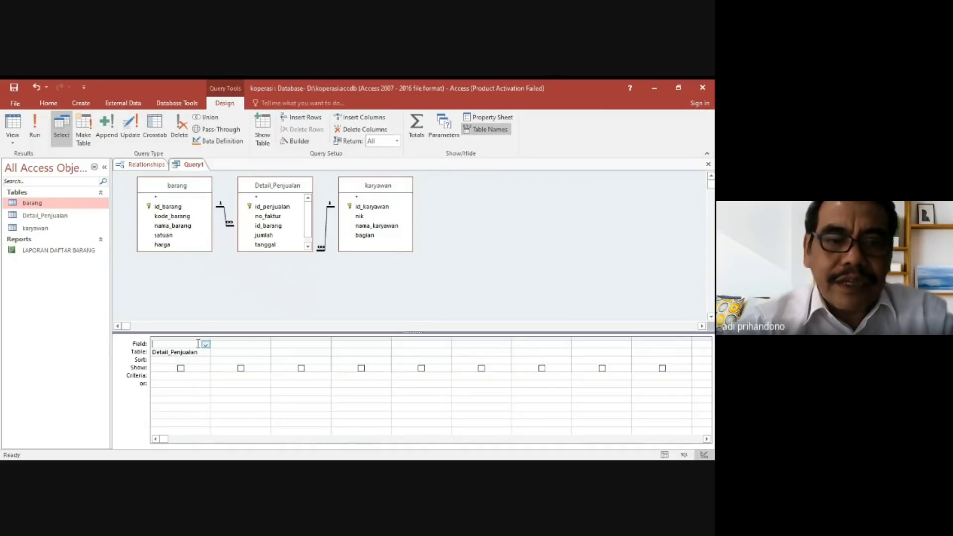
pyautogui.click(206, 345)
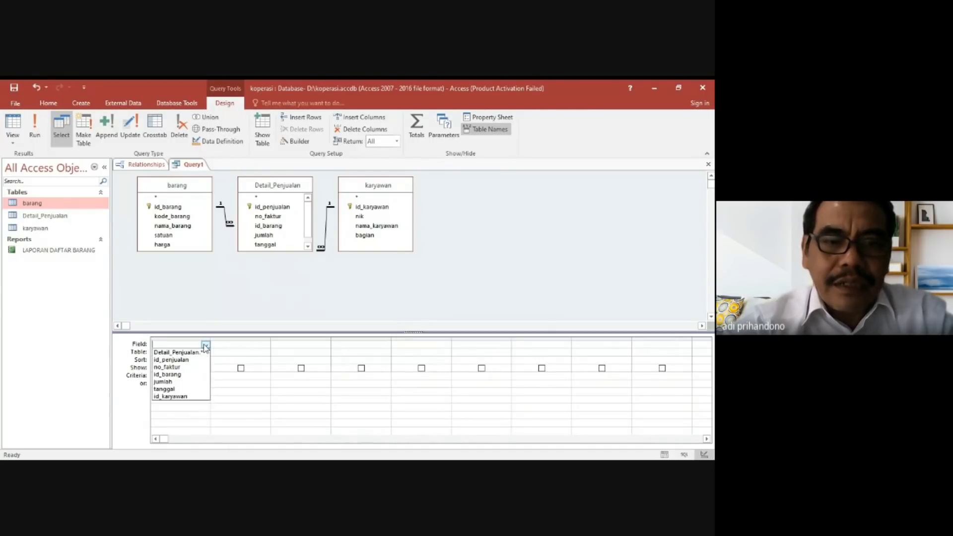
pyautogui.click(201, 352)
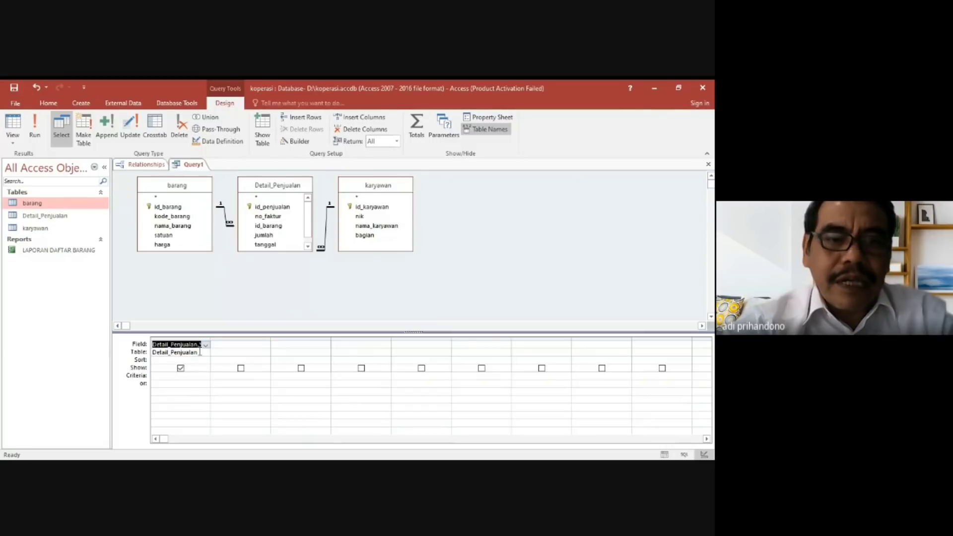
# Set the query's second column to the no_faktur field from Detail_Penjualan.
pyautogui.click(231, 352)
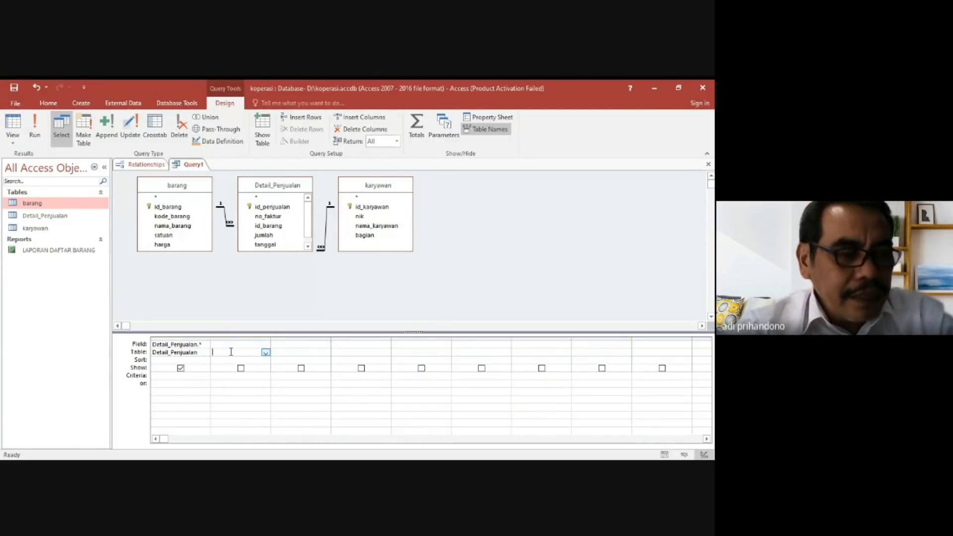
pyautogui.click(266, 352)
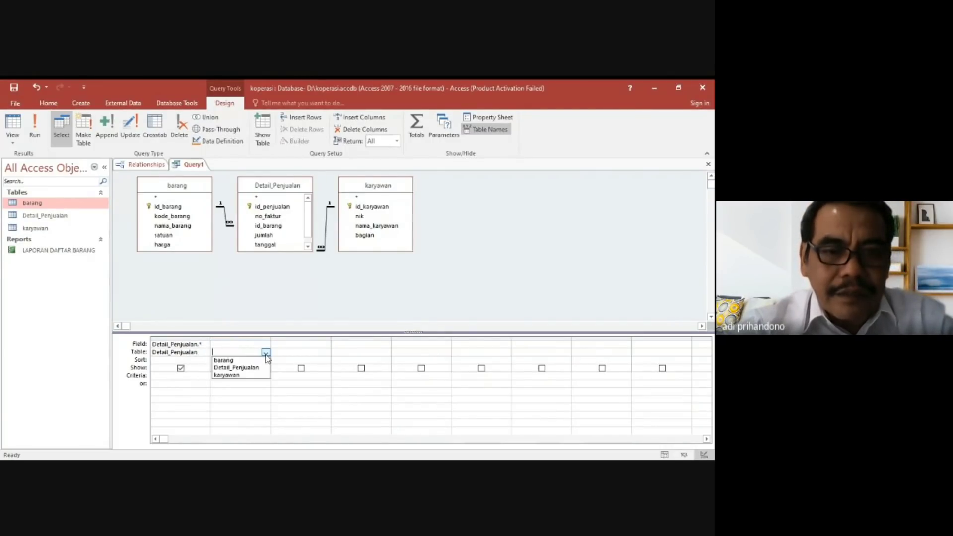
pyautogui.click(256, 369)
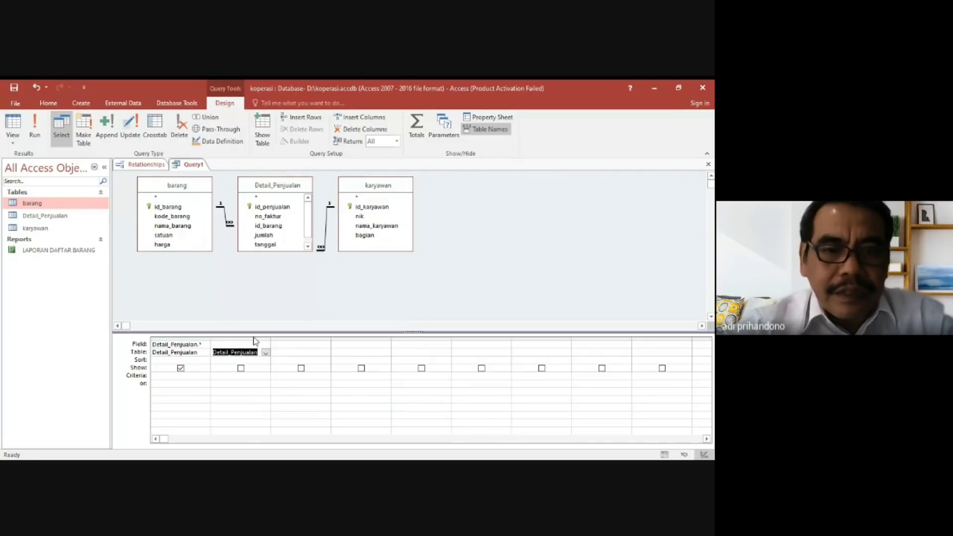
pyautogui.click(253, 343)
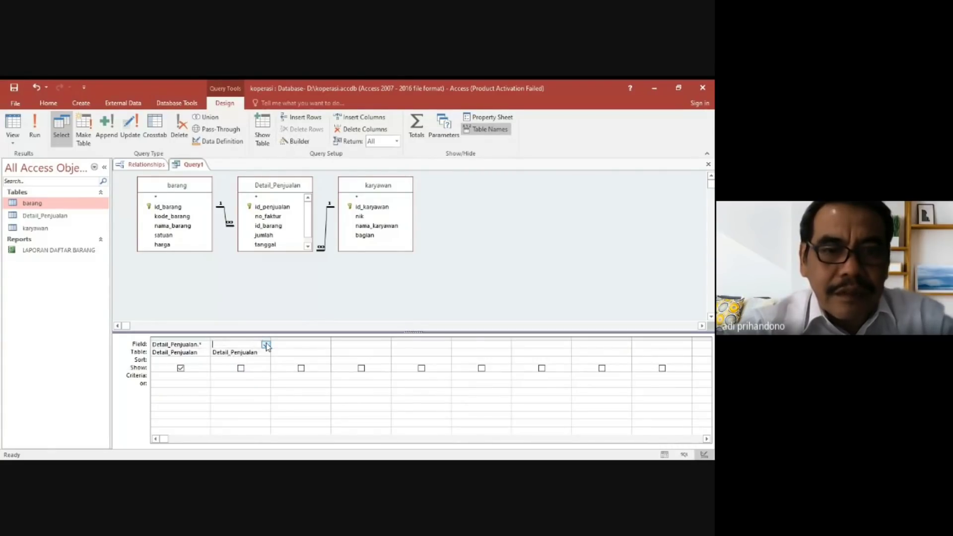
pyautogui.click(266, 345)
pyautogui.click(247, 368)
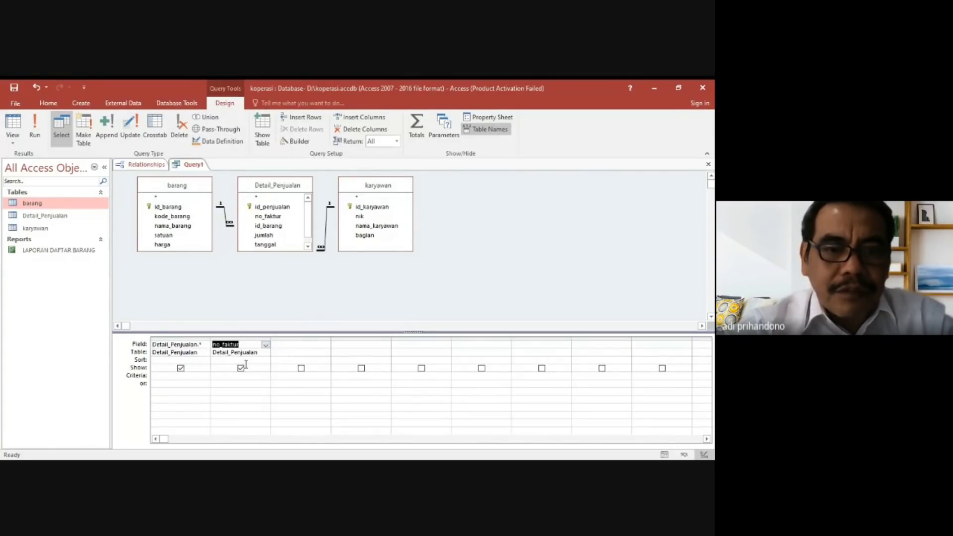
# Set the query's third column to the nama_barang field from the barang table.
pyautogui.click(294, 352)
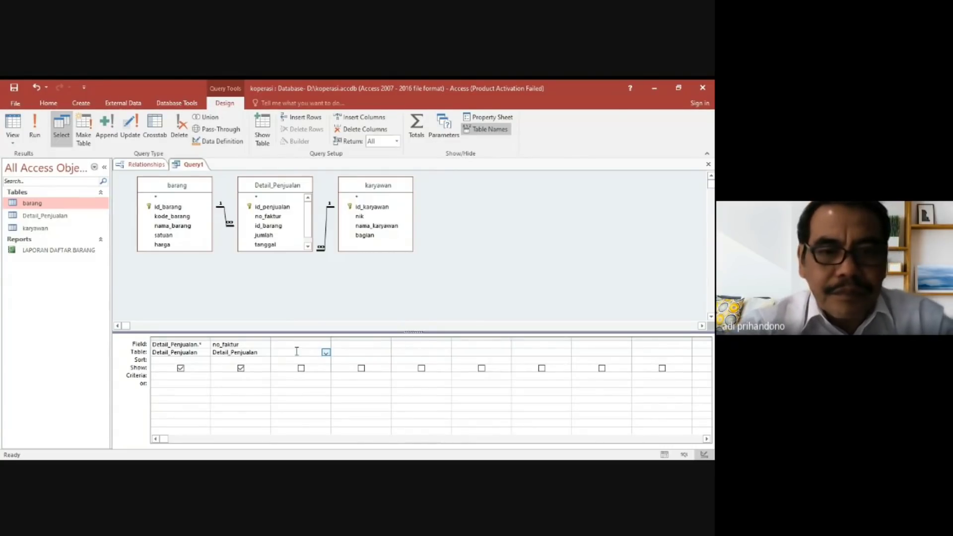
pyautogui.click(326, 353)
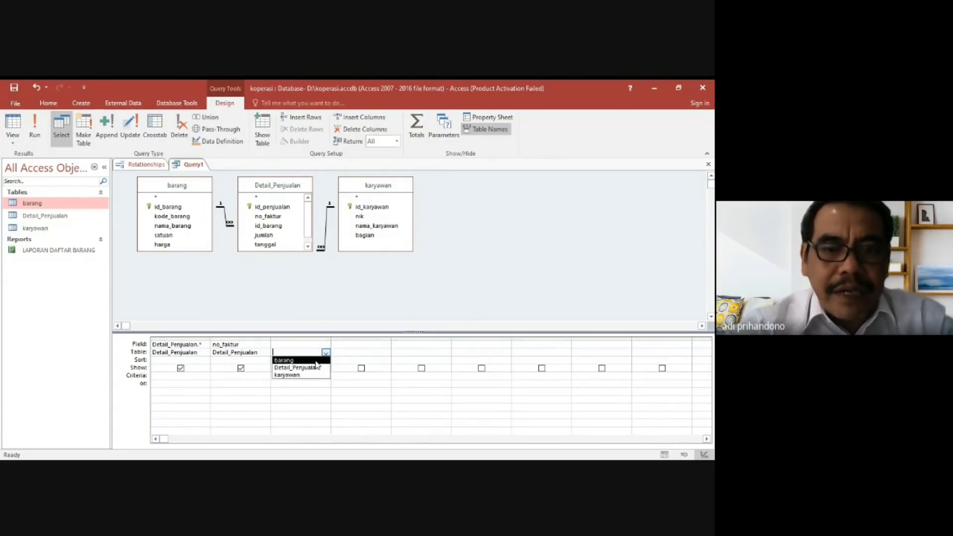
pyautogui.click(287, 360)
pyautogui.click(307, 346)
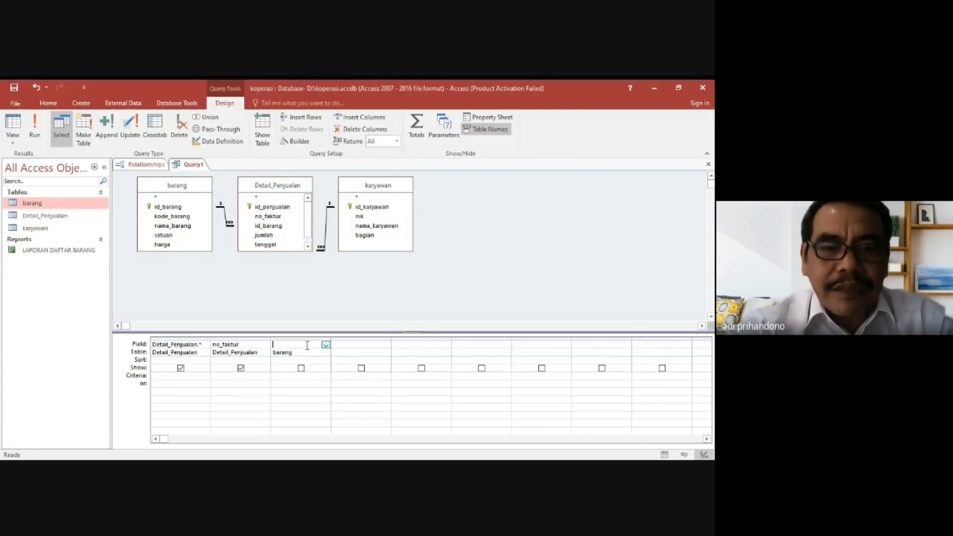
pyautogui.click(326, 345)
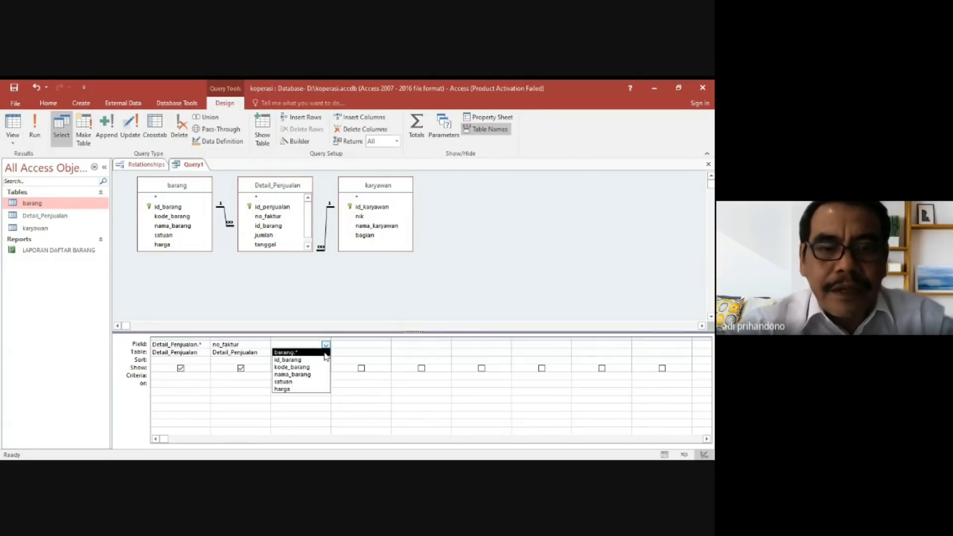
pyautogui.click(314, 374)
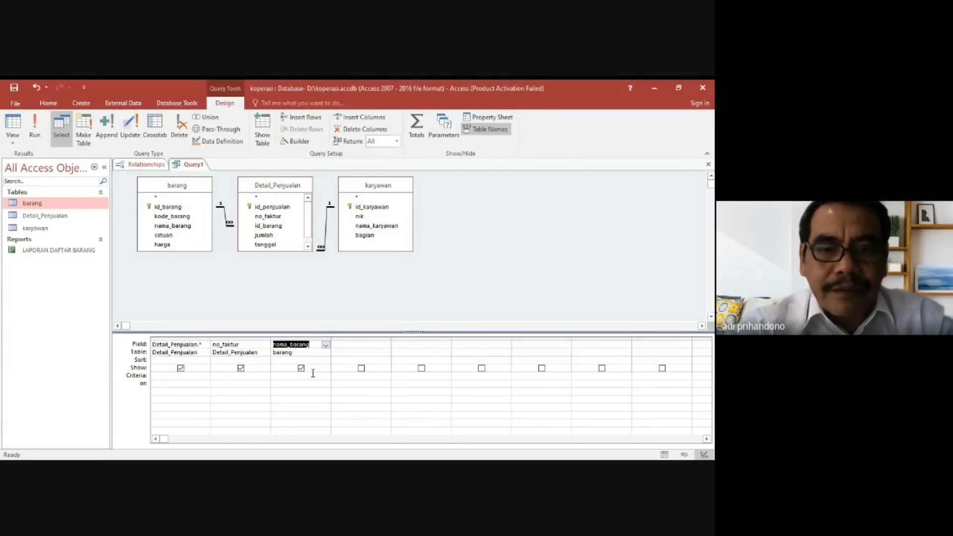
# Set the query's fourth column to the jumlah field from Detail_Penjualan.
pyautogui.click(366, 351)
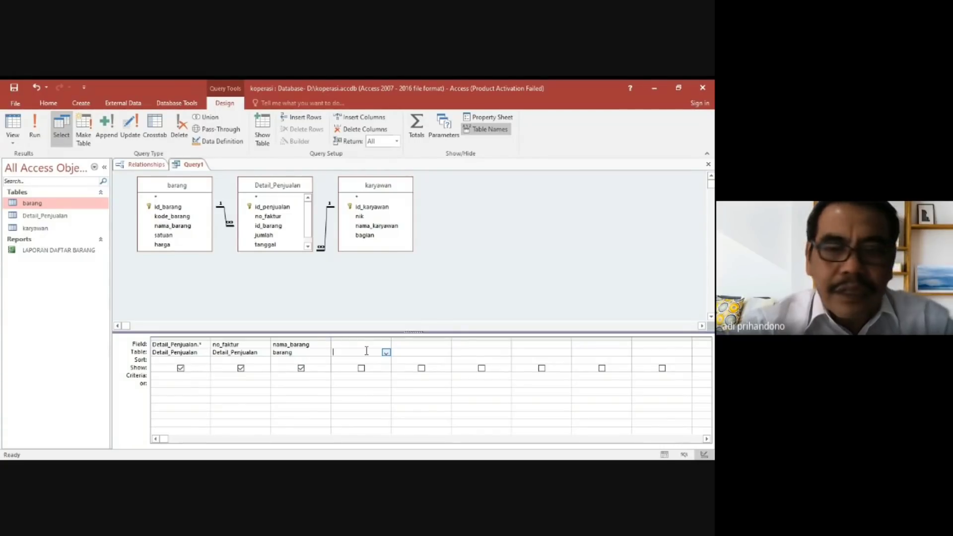
pyautogui.click(386, 352)
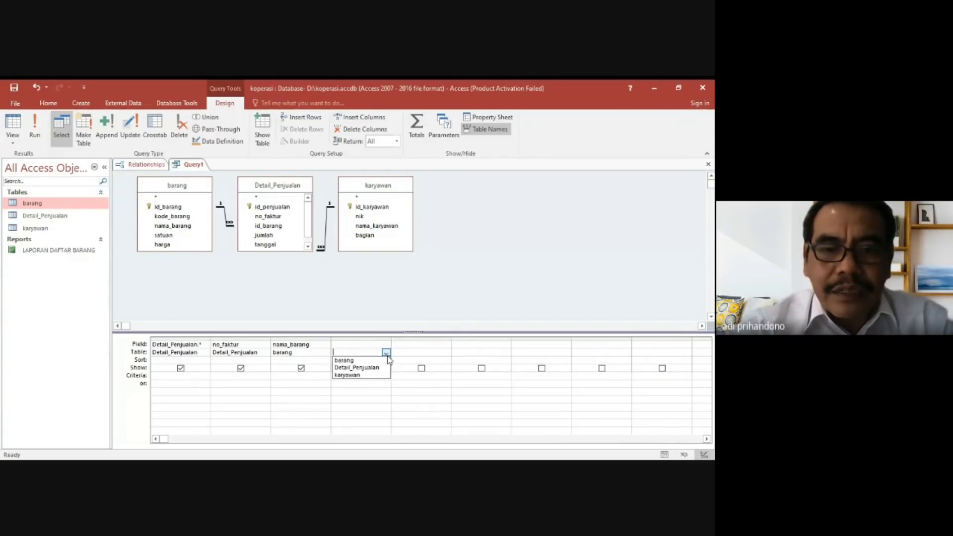
pyautogui.click(378, 369)
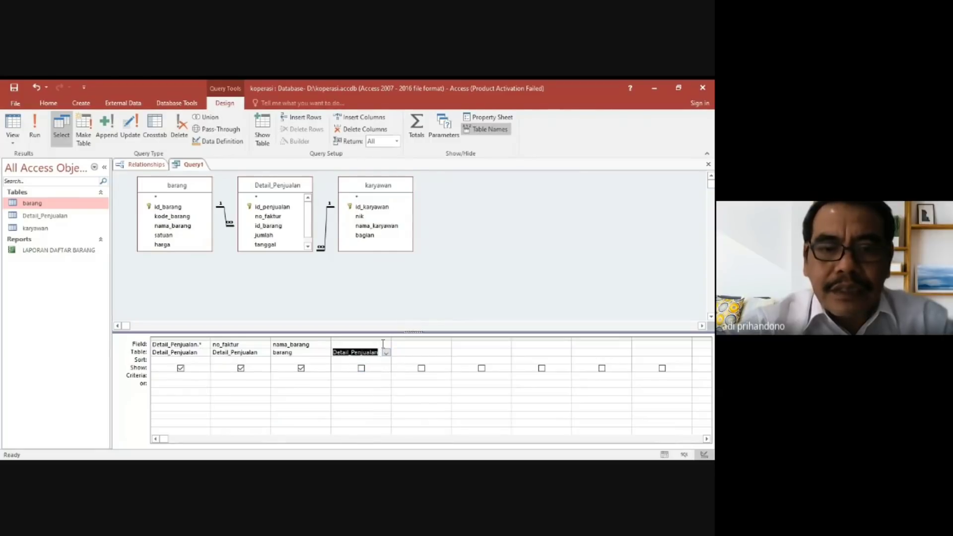
pyautogui.click(386, 344)
pyautogui.click(361, 381)
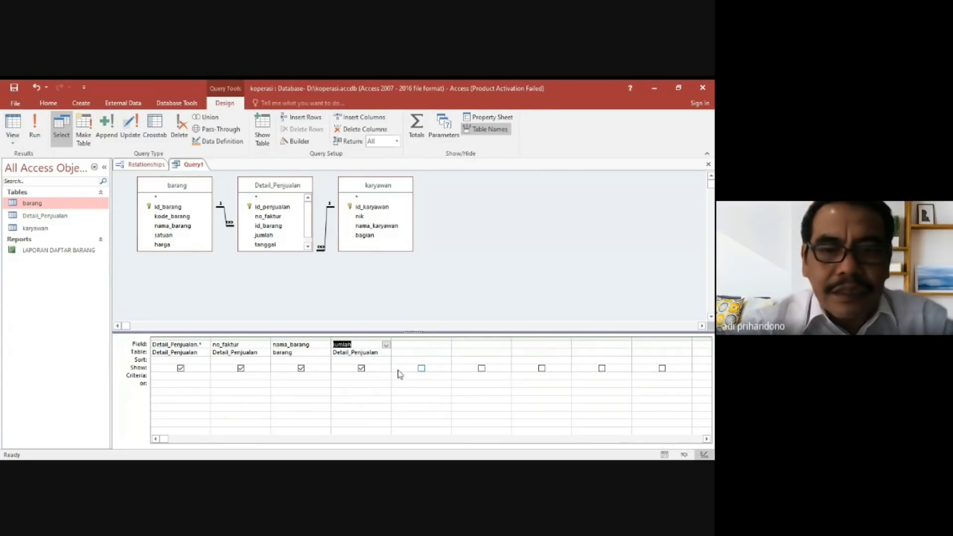
# Set the query's fifth column to the tanggal field from Detail_Penjualan.
pyautogui.click(421, 352)
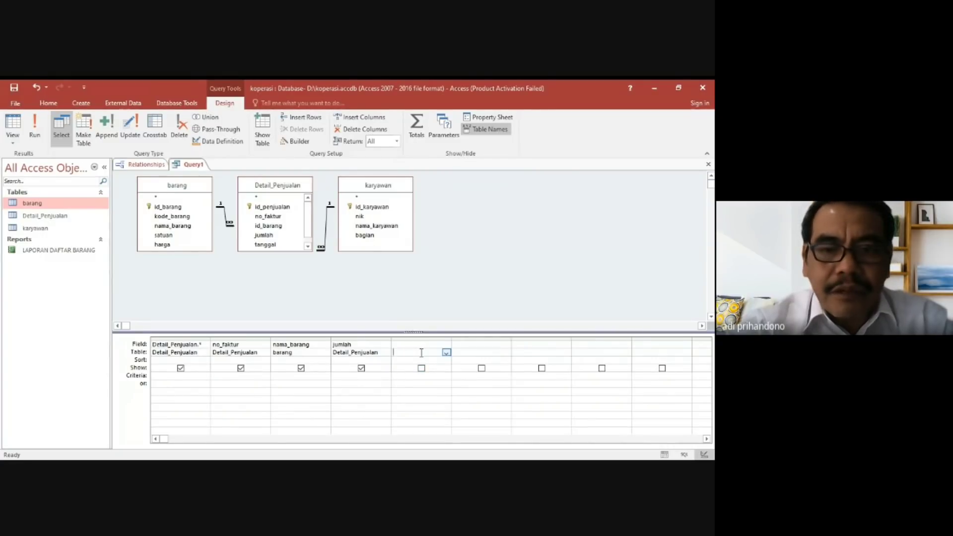
pyautogui.click(446, 352)
pyautogui.click(439, 369)
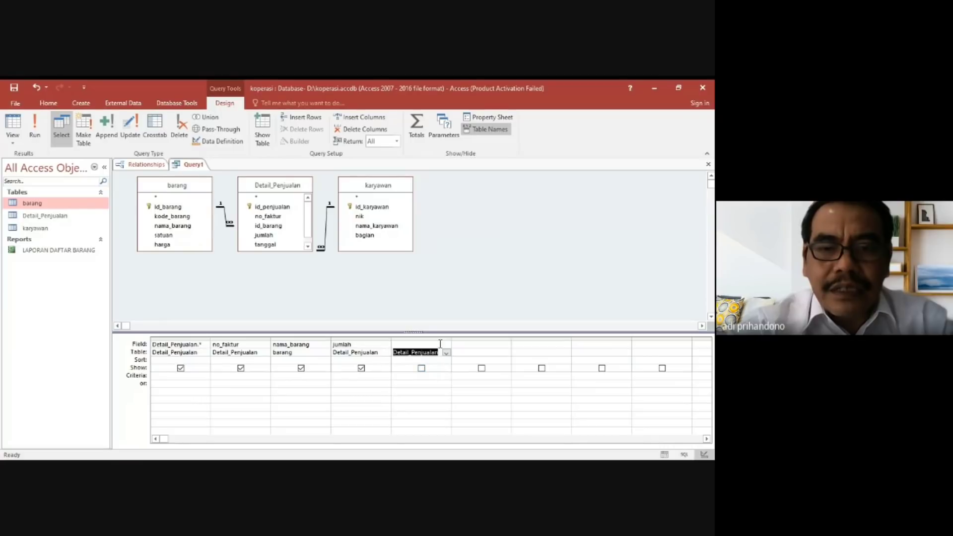
pyautogui.click(445, 345)
pyautogui.click(446, 345)
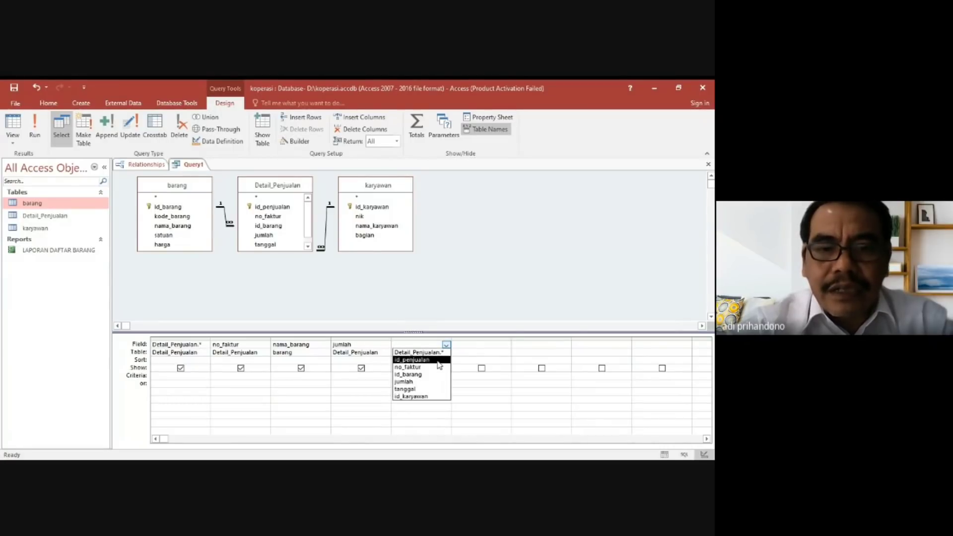
pyautogui.click(431, 390)
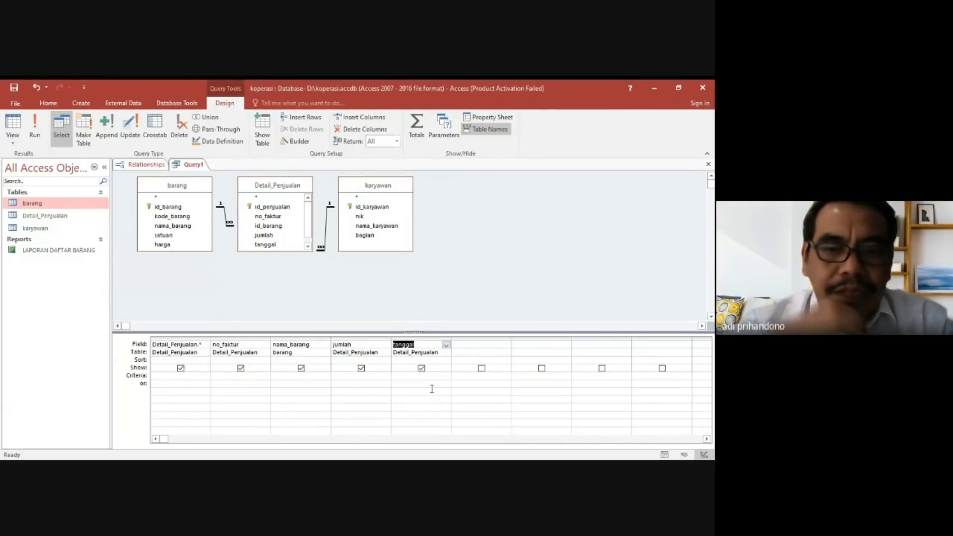
# Set the query's sixth column to the id_karyawan field from the karyawan table.
pyautogui.click(482, 352)
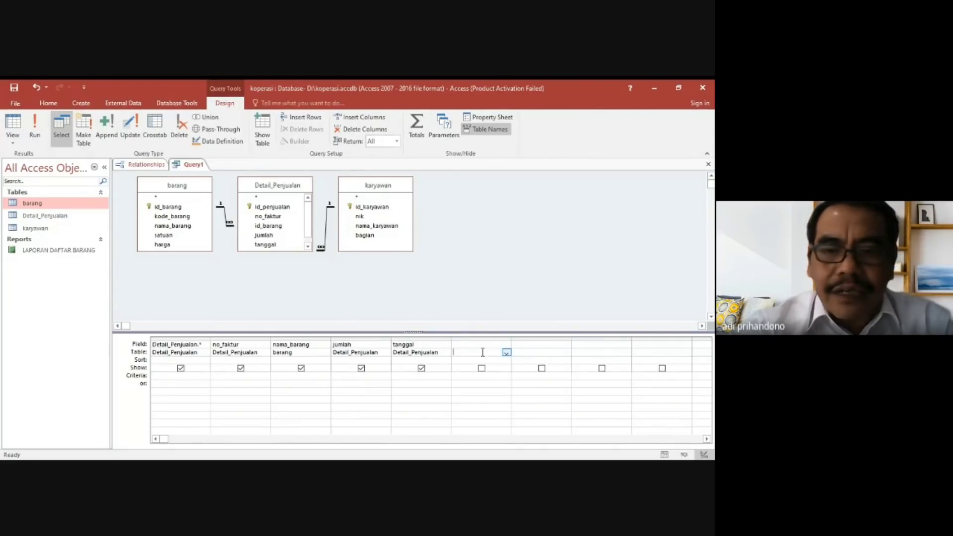
pyautogui.click(507, 352)
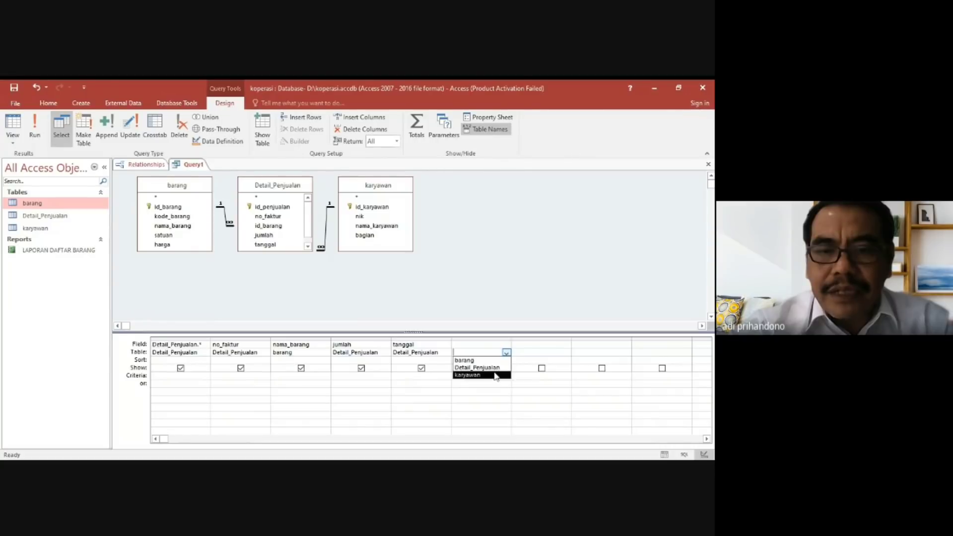
pyautogui.click(495, 376)
pyautogui.click(499, 345)
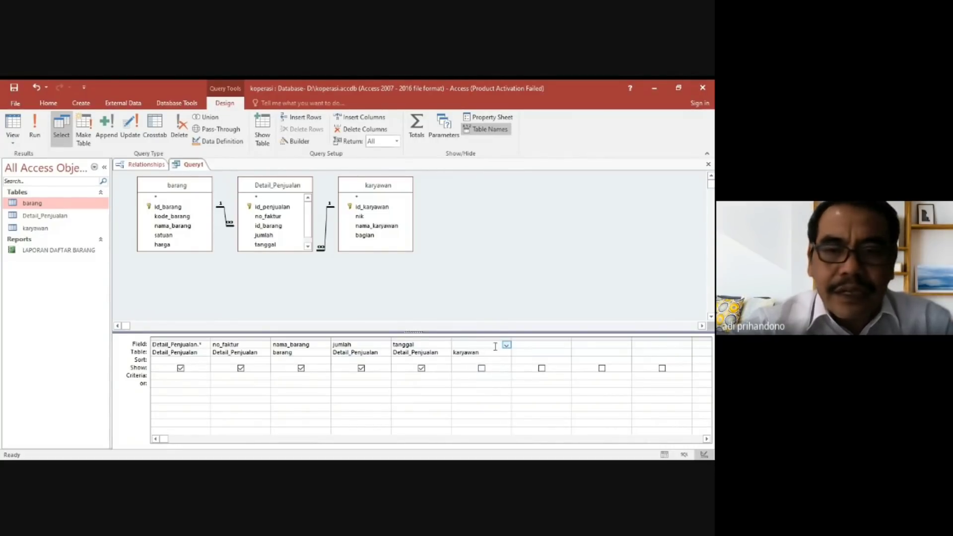
pyautogui.click(506, 346)
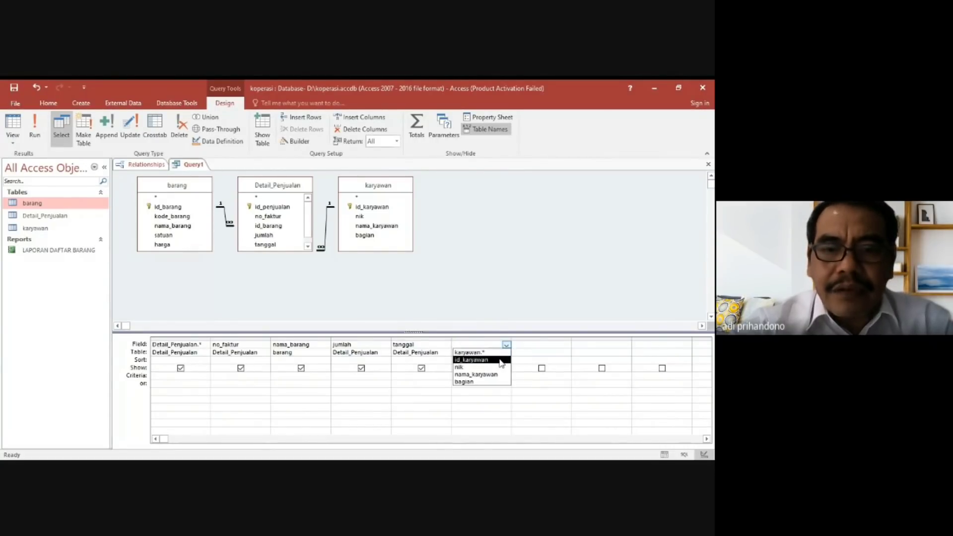
pyautogui.click(500, 357)
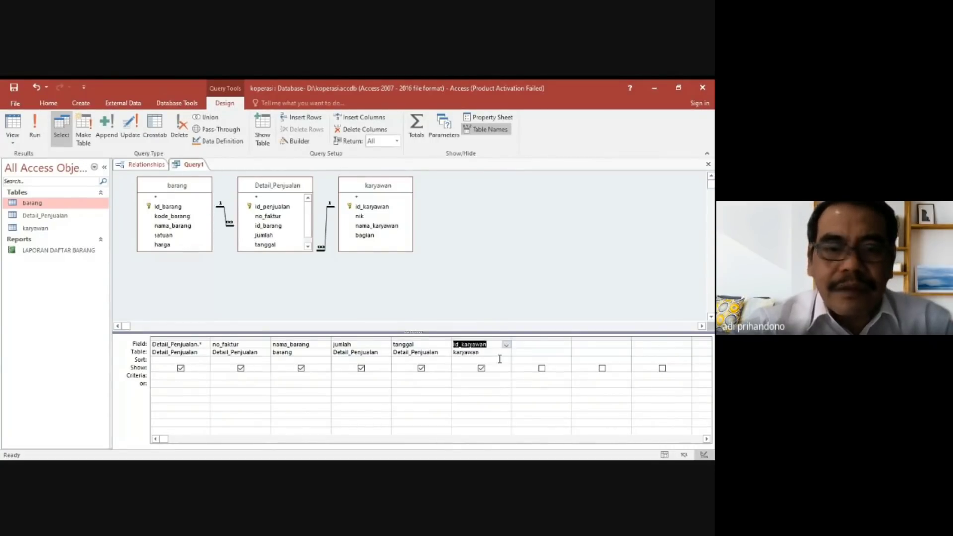
# Set the query's seventh column to the harga field from the barang table.
pyautogui.click(534, 353)
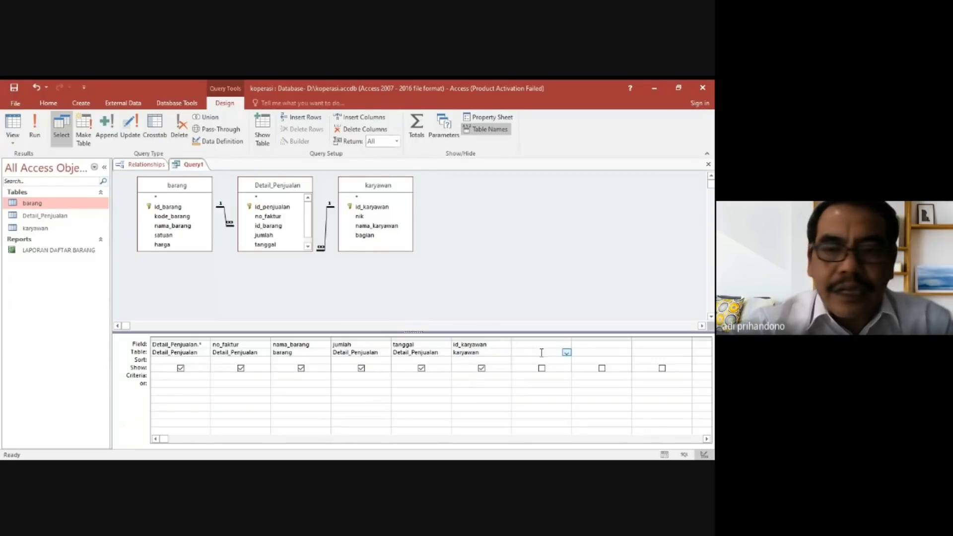
pyautogui.click(566, 352)
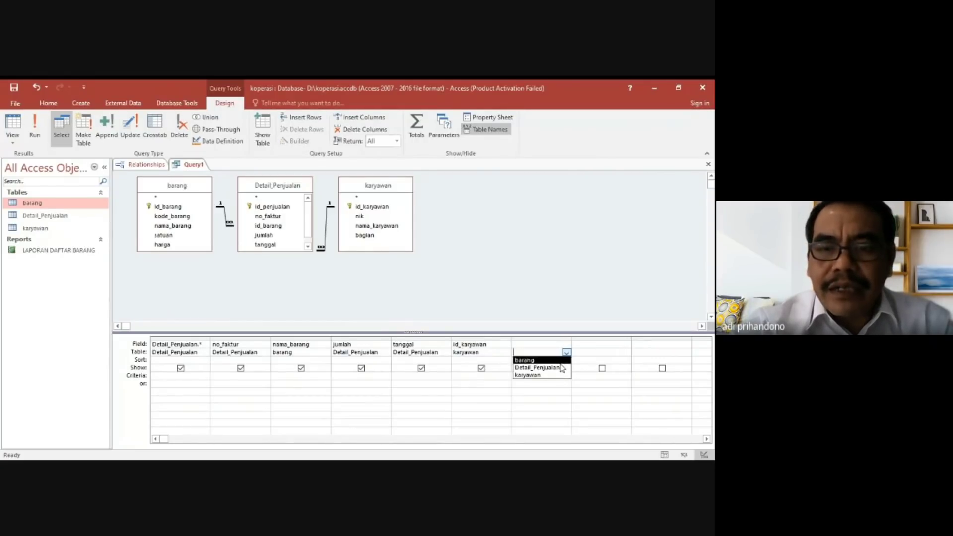
pyautogui.click(546, 361)
pyautogui.click(561, 345)
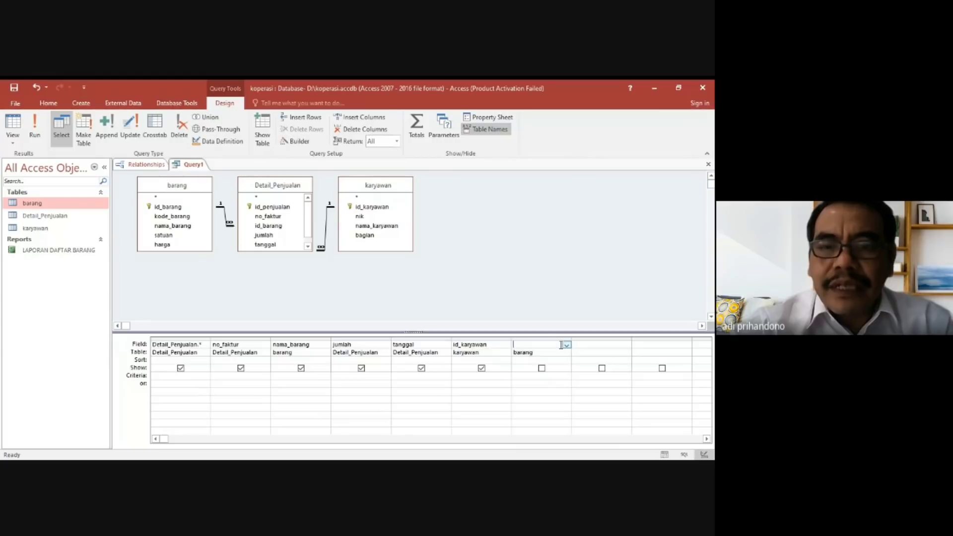
pyautogui.click(567, 345)
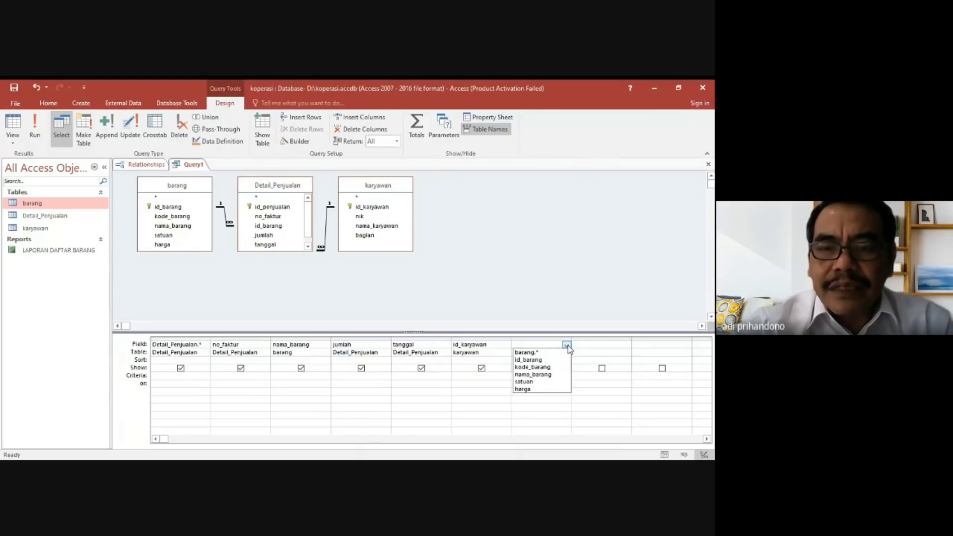
pyautogui.click(547, 389)
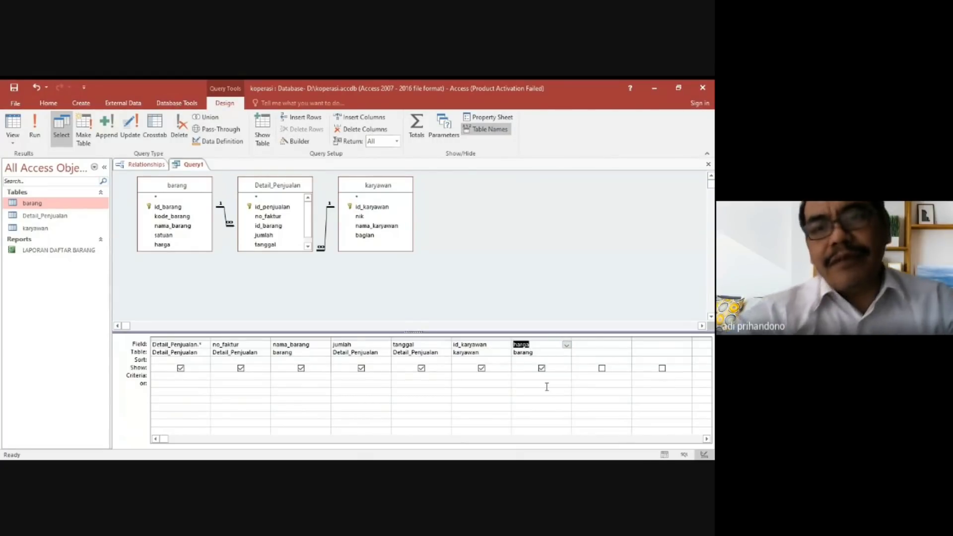
# Add a calculated eighth column to the query: total_harga:[barang].[harga]*[Detail_Penjualan].[jumlah].
pyautogui.click(591, 345)
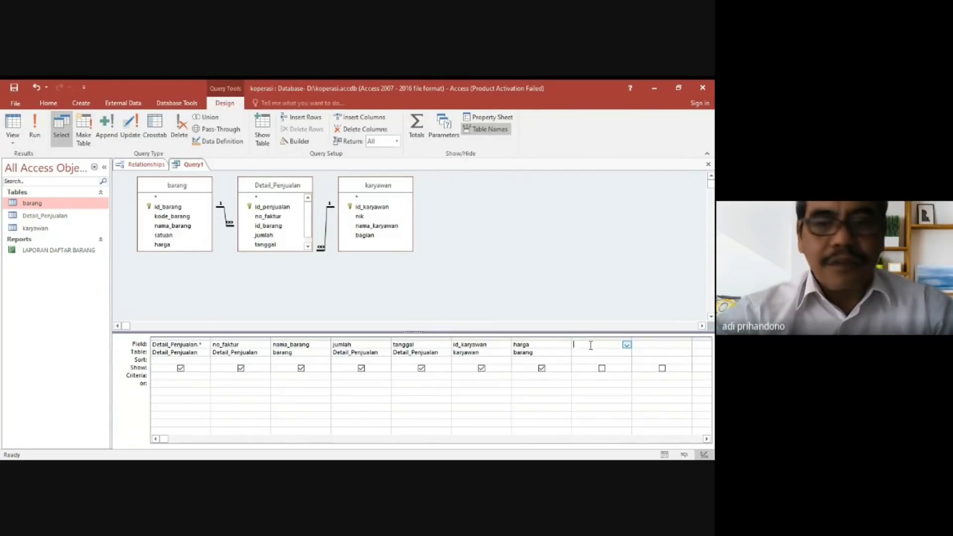
pyautogui.write('total')
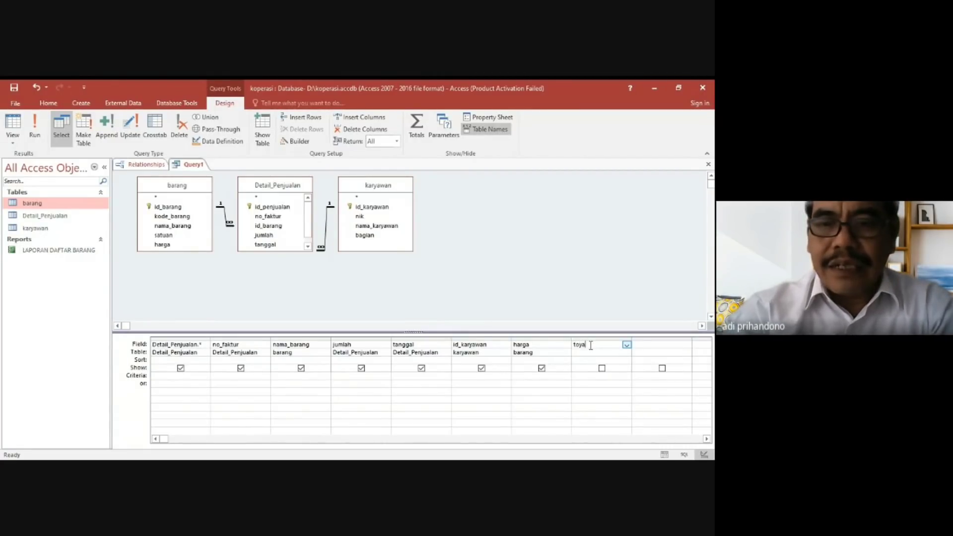
pyautogui.press('BackSpace')
pyautogui.press('BackSpace')
pyautogui.write('al')
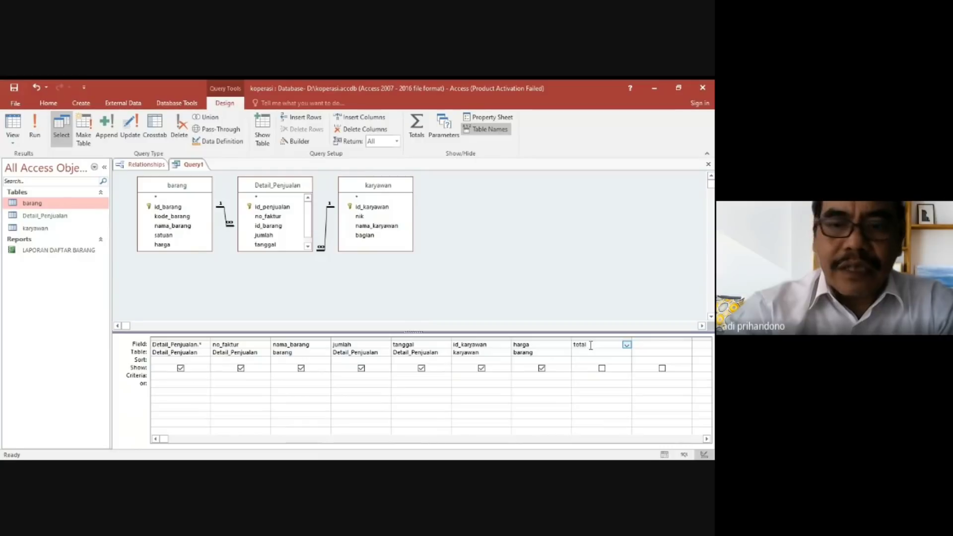
pyautogui.write('_harga:[')
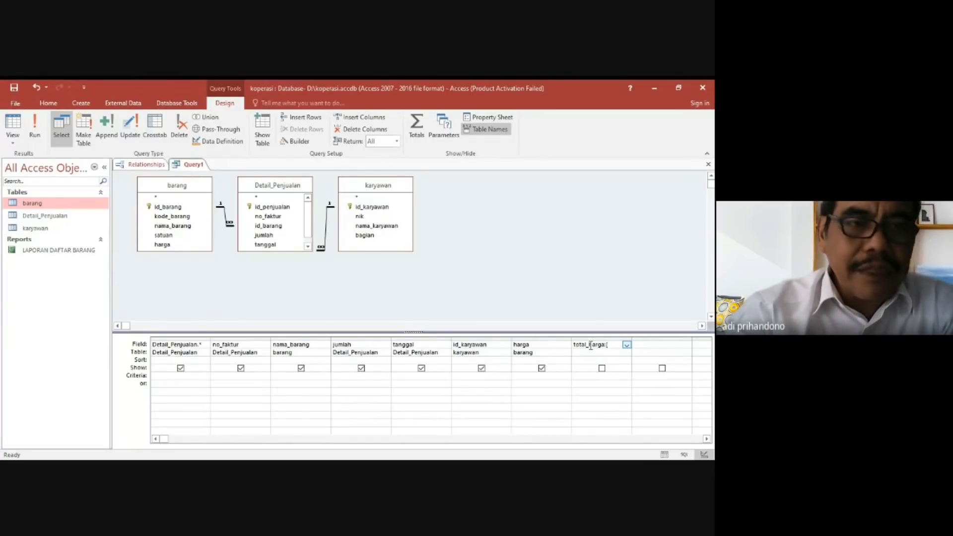
pyautogui.write('arang')
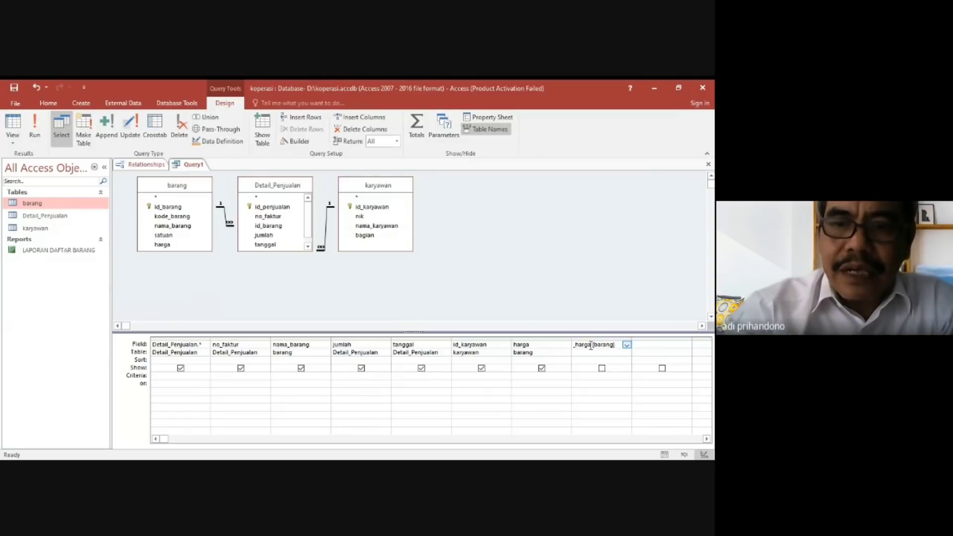
pyautogui.write('.')
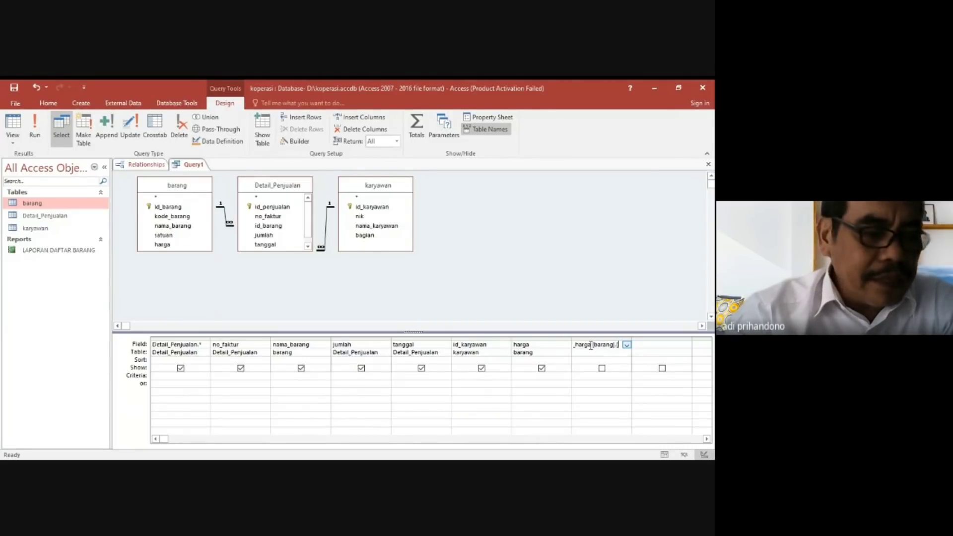
pyautogui.write('[harga')
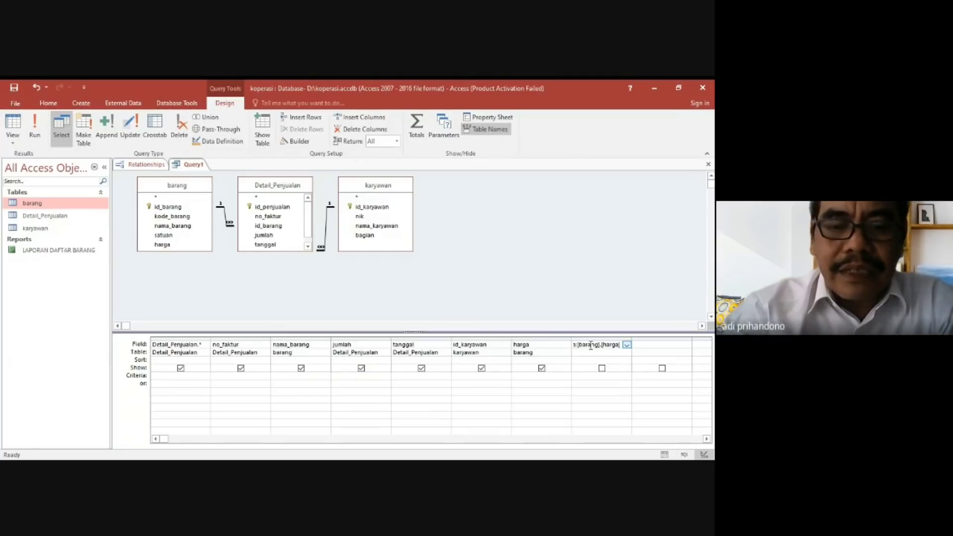
pyautogui.write('*')
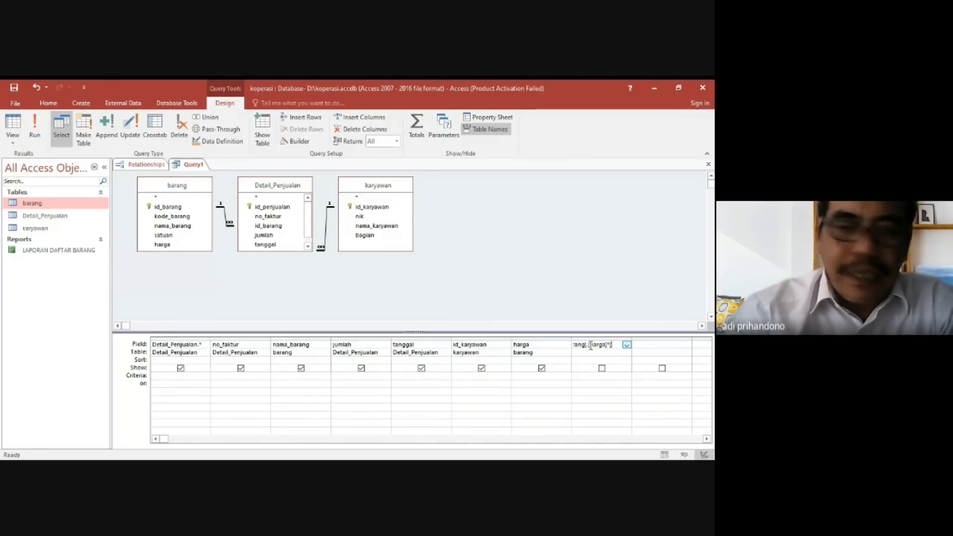
pyautogui.write('[Detail')
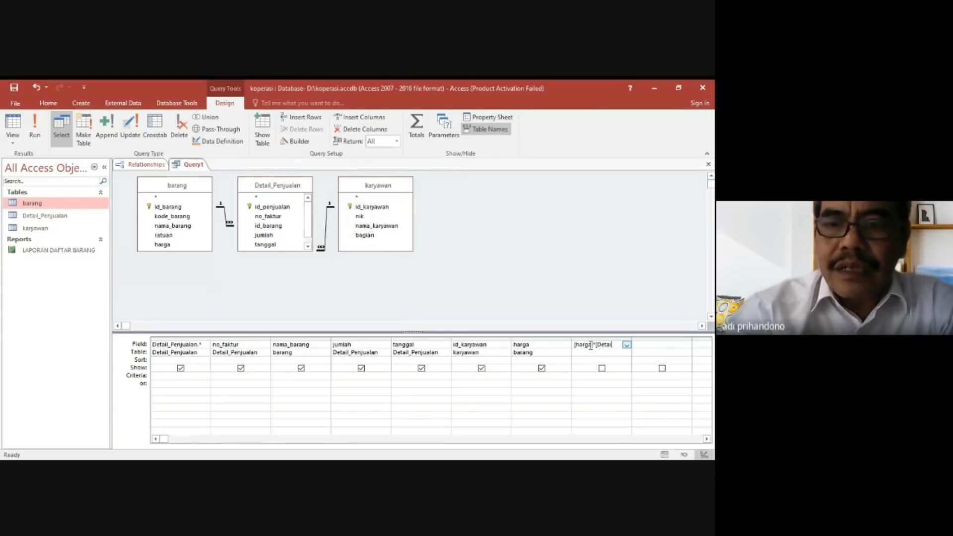
pyautogui.write('_Penjualan].[')
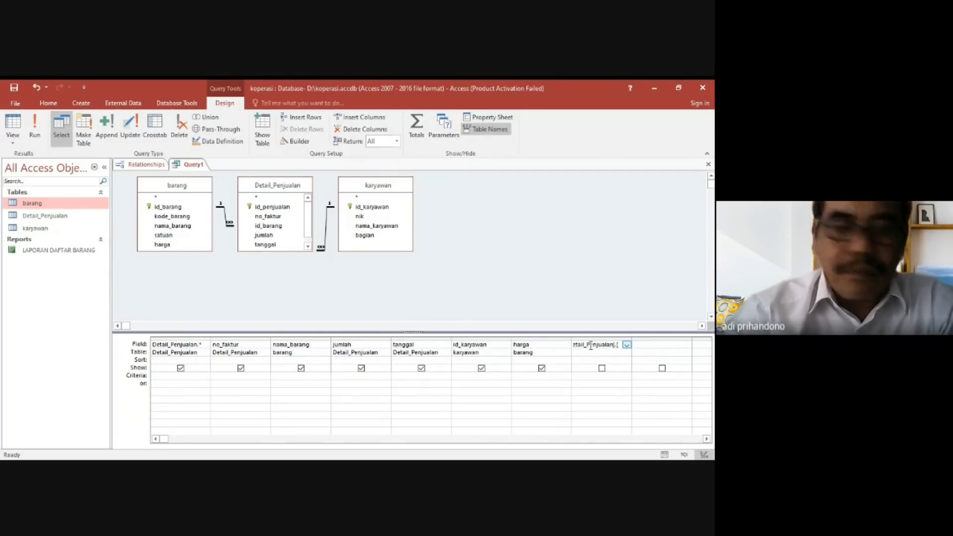
pyautogui.write('jumlah]')
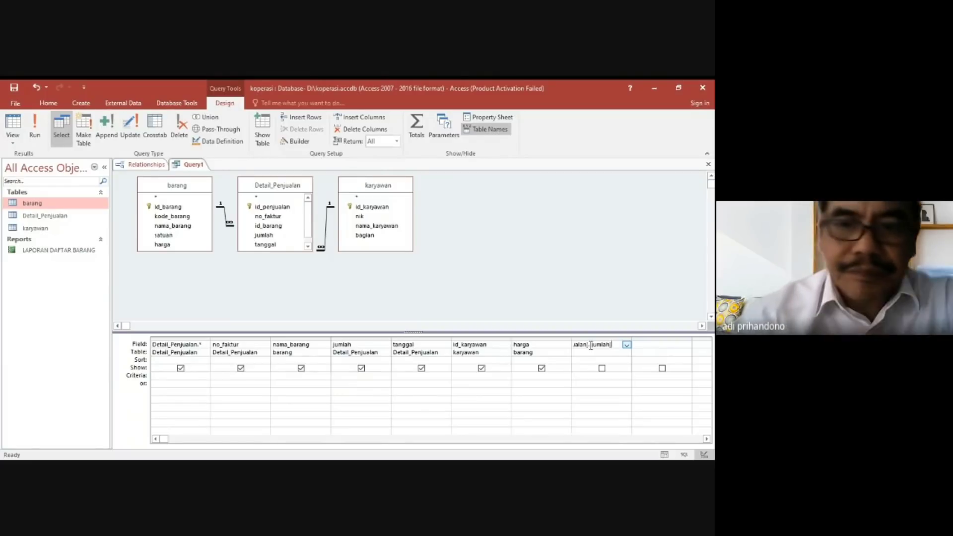
pyautogui.press('Tab')
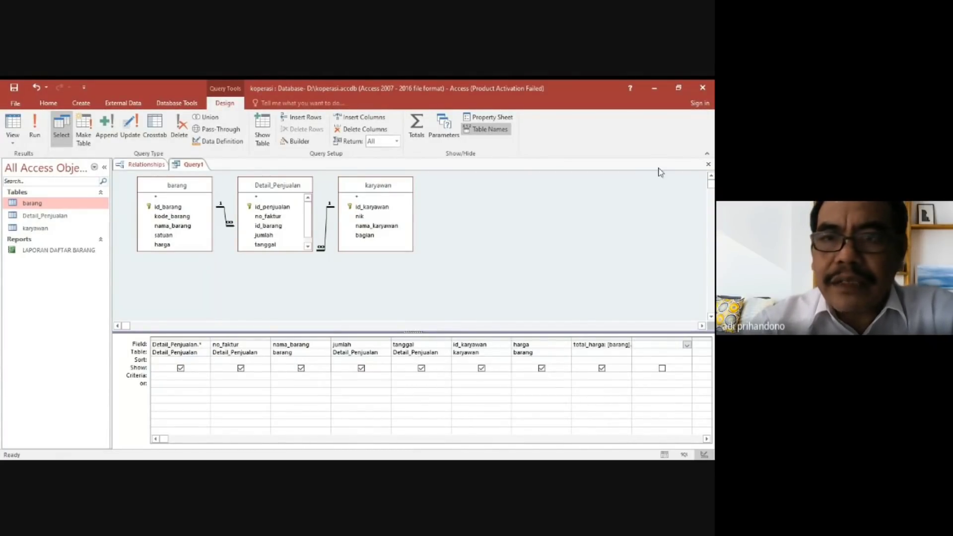
# Close the query design and save it under the name Query Detail Penjualan.
pyautogui.click(707, 165)
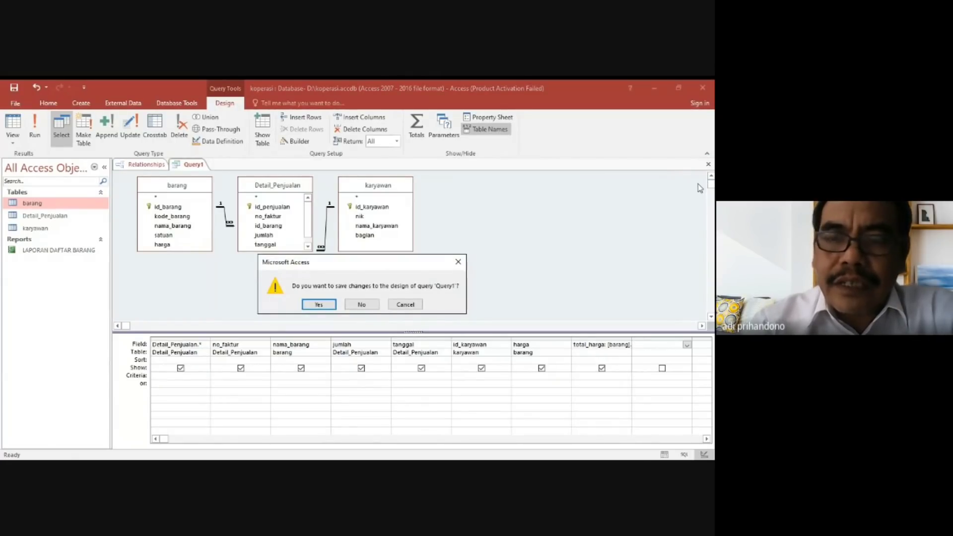
pyautogui.click(319, 304)
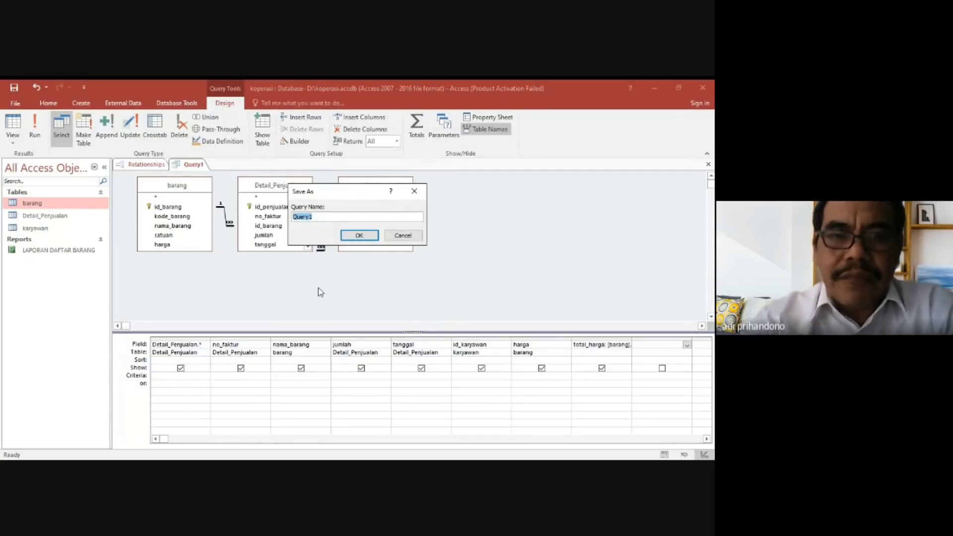
pyautogui.write('Query d')
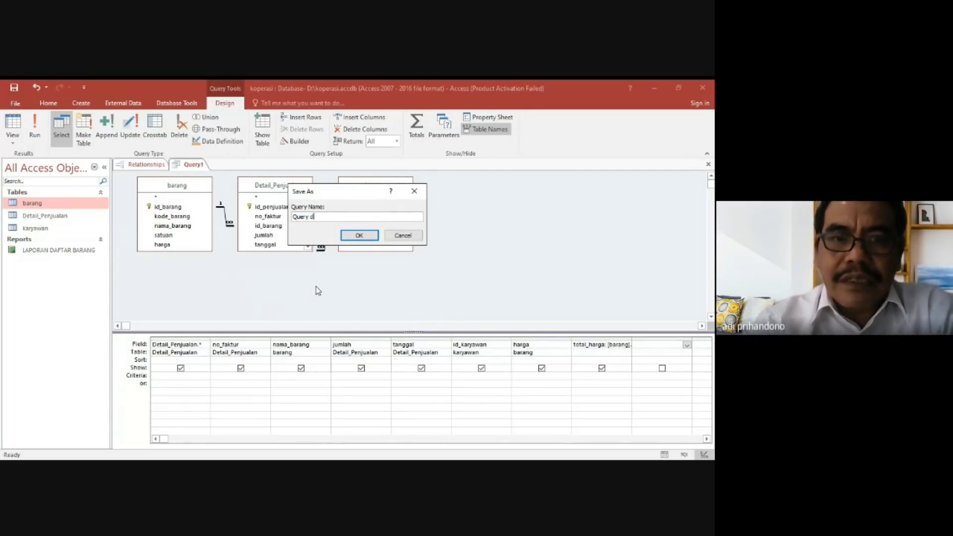
pyautogui.write('eta')
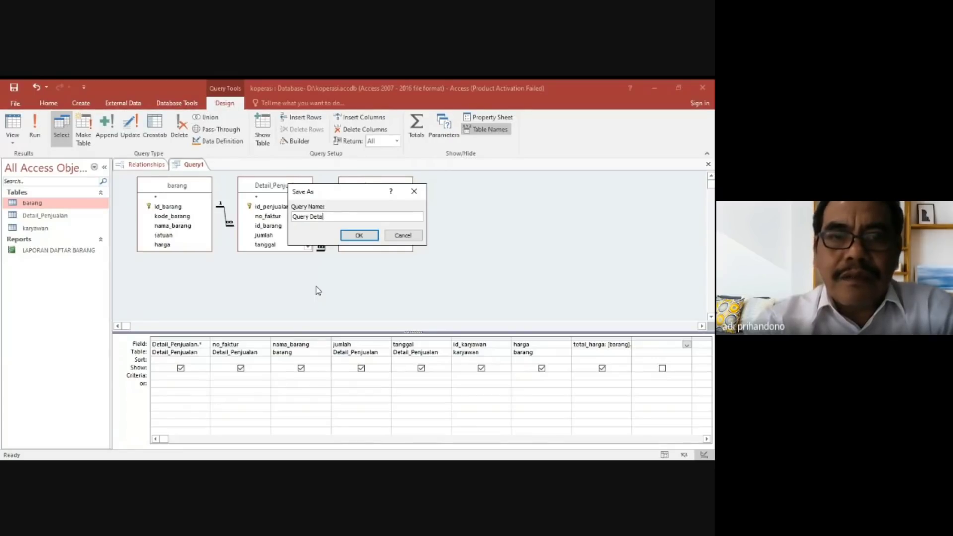
pyautogui.write('il Penj')
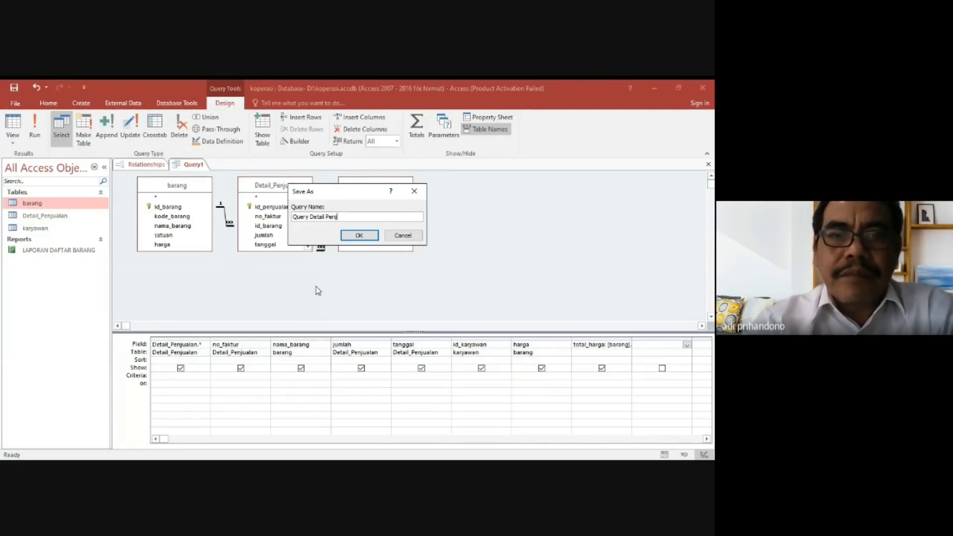
pyautogui.write('ualan')
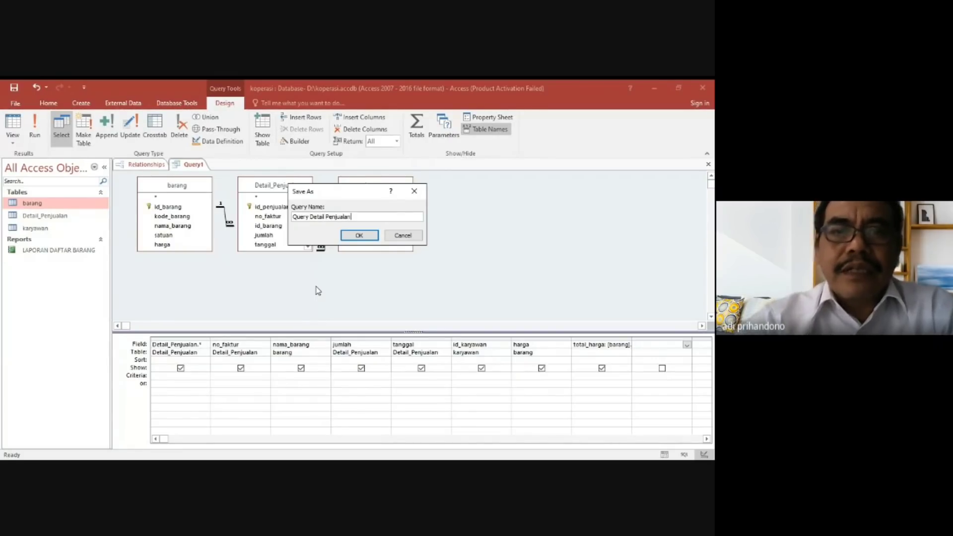
pyautogui.click(359, 236)
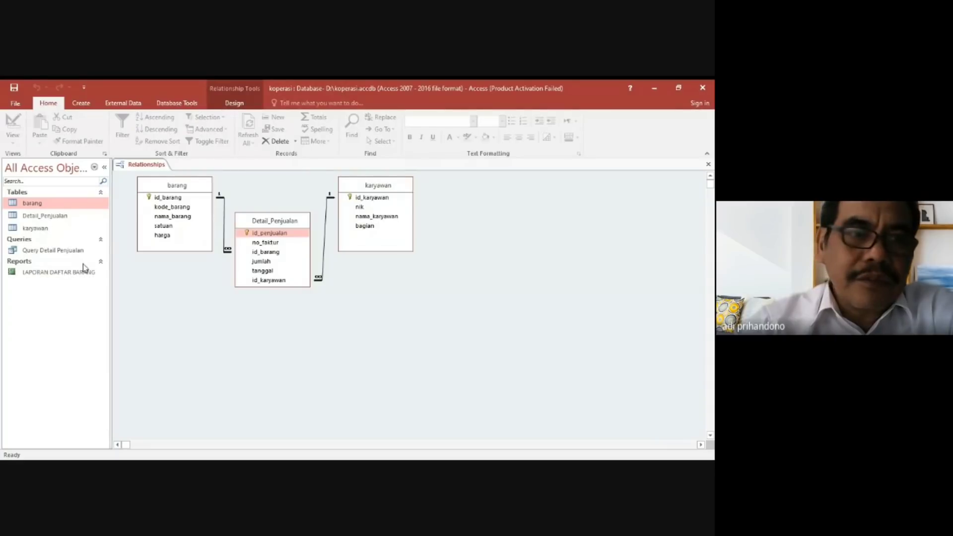
# Open Query Detail Penjualan in datasheet view and examine its columns through to total_harga.
pyautogui.doubleClick(68, 252)
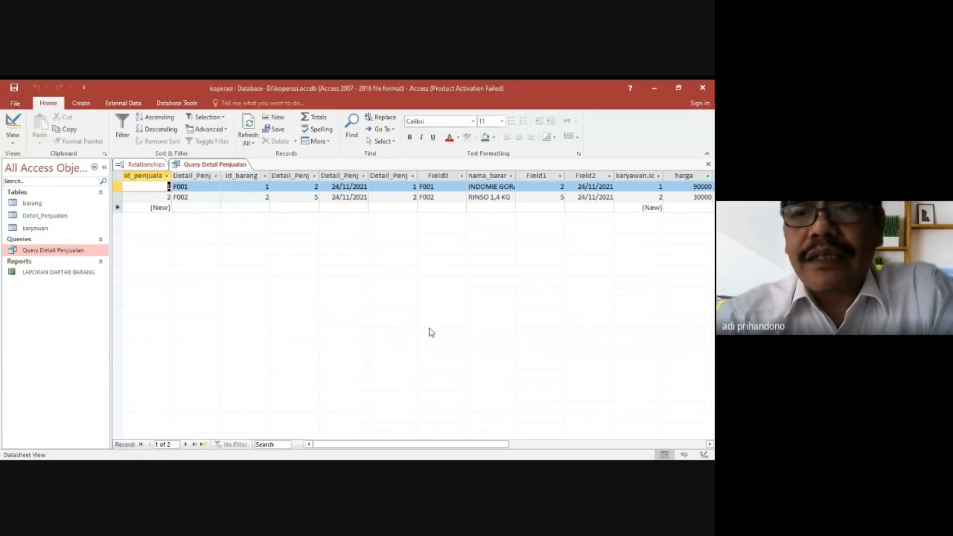
pyautogui.click(709, 445)
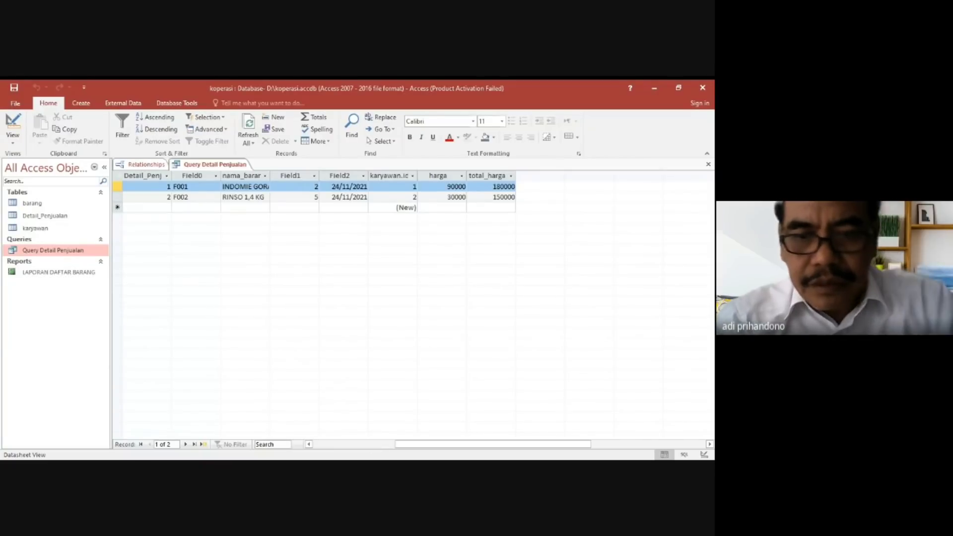
# Examine the columns of Query Detail Penjualan from total_harga back to the first column.
pyautogui.hotkey('alt', 'Tab')
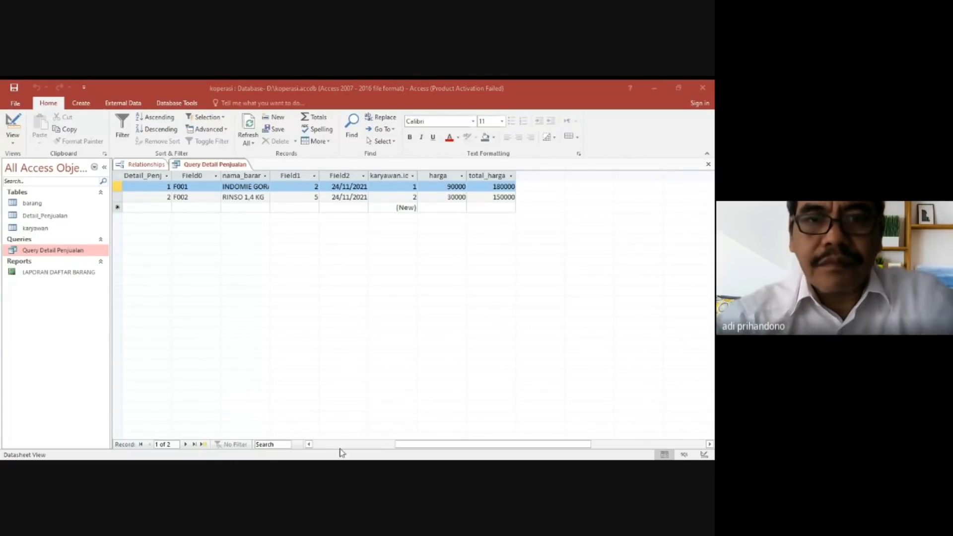
pyautogui.click(309, 444)
pyautogui.click(309, 444)
pyautogui.click(309, 444)
pyautogui.click(309, 444)
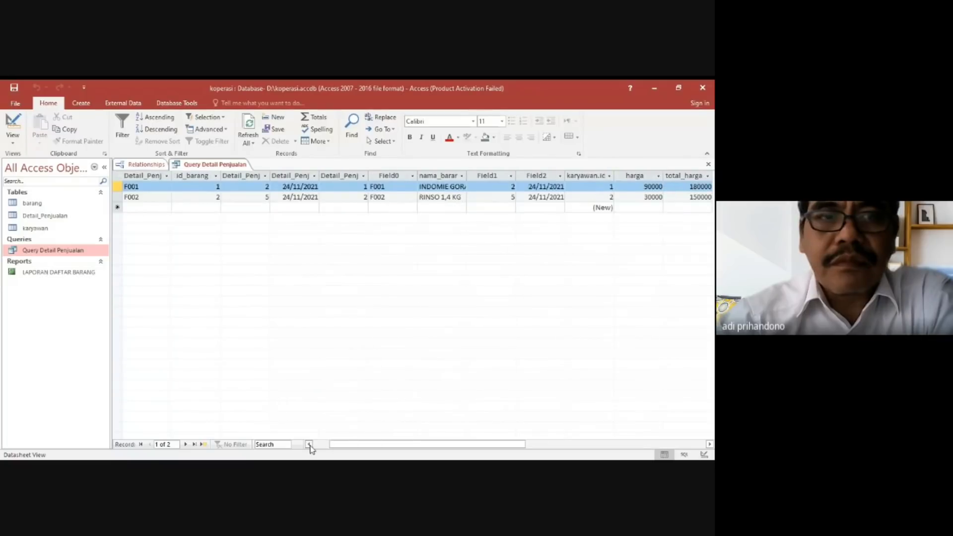
pyautogui.click(309, 444)
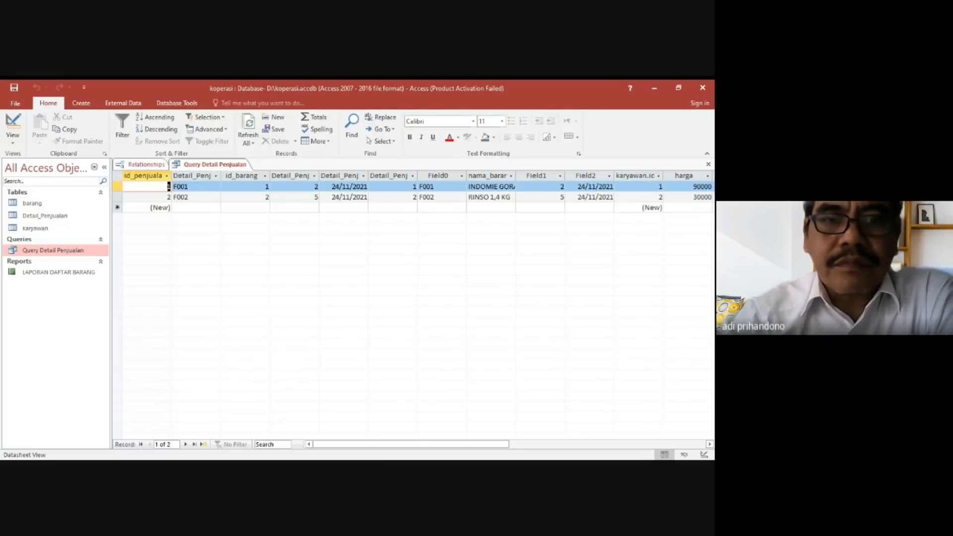
pyautogui.hotkey('alt', 'Tab')
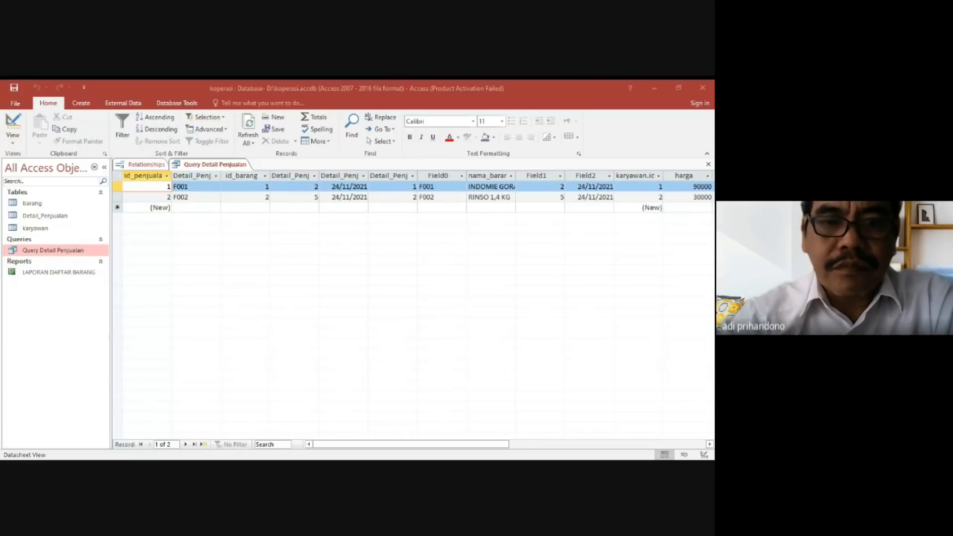
pyautogui.hotkey('alt', 'Tab')
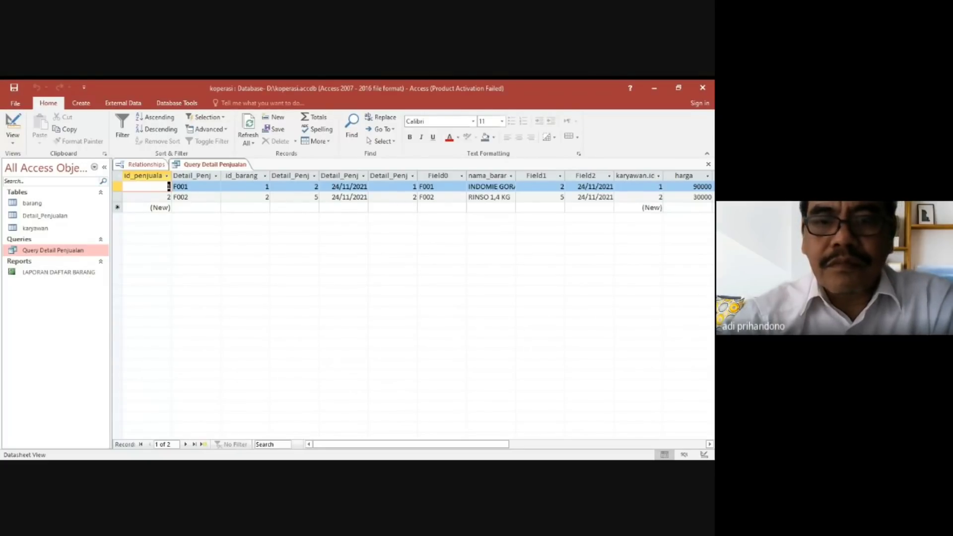
pyautogui.hotkey('alt', 'Tab')
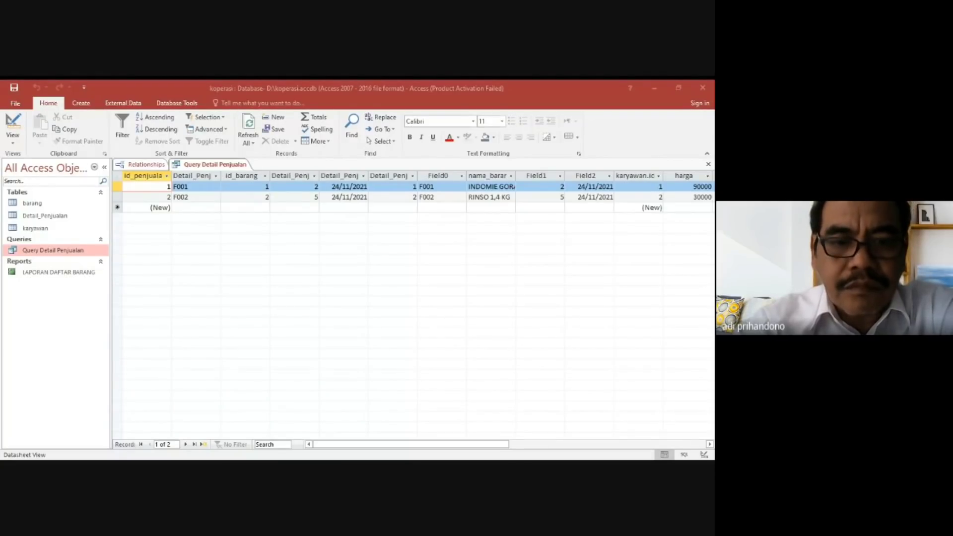
pyautogui.hotkey('alt', 'Tab')
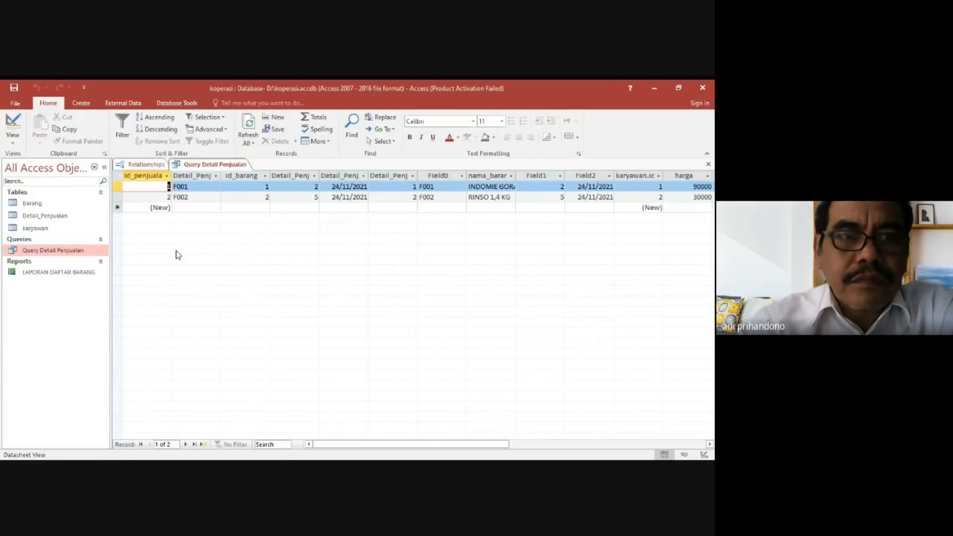
# Close the Relationships diagram and save its layout changes.
pyautogui.click(145, 165)
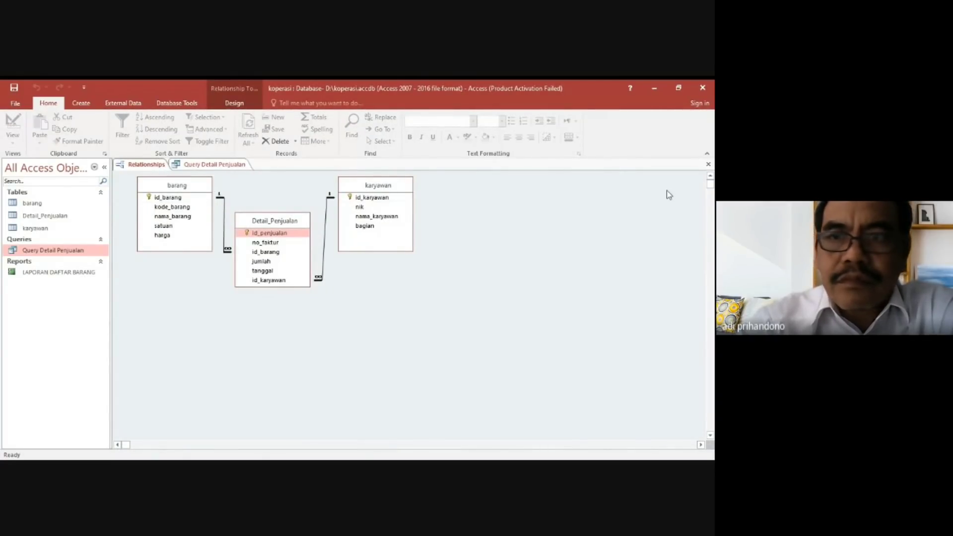
pyautogui.click(708, 164)
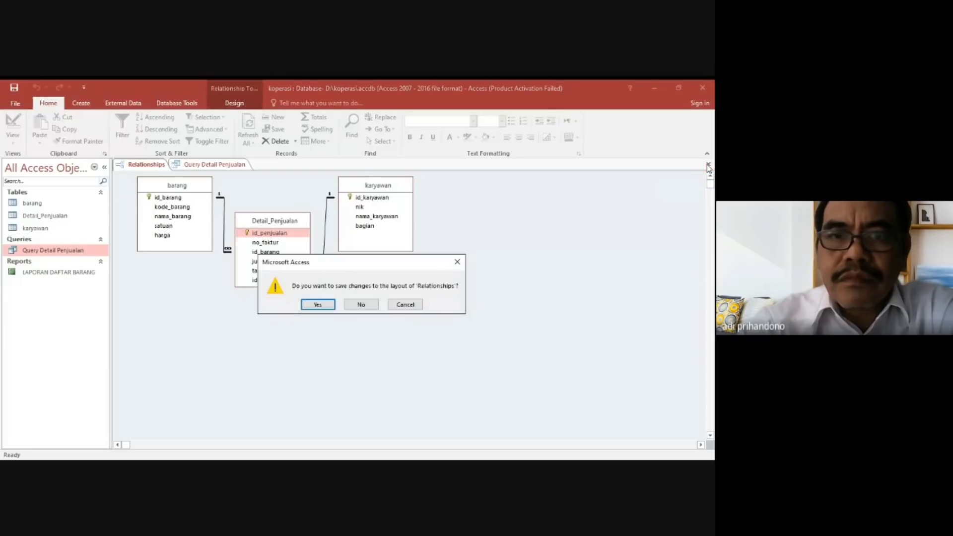
pyautogui.click(319, 305)
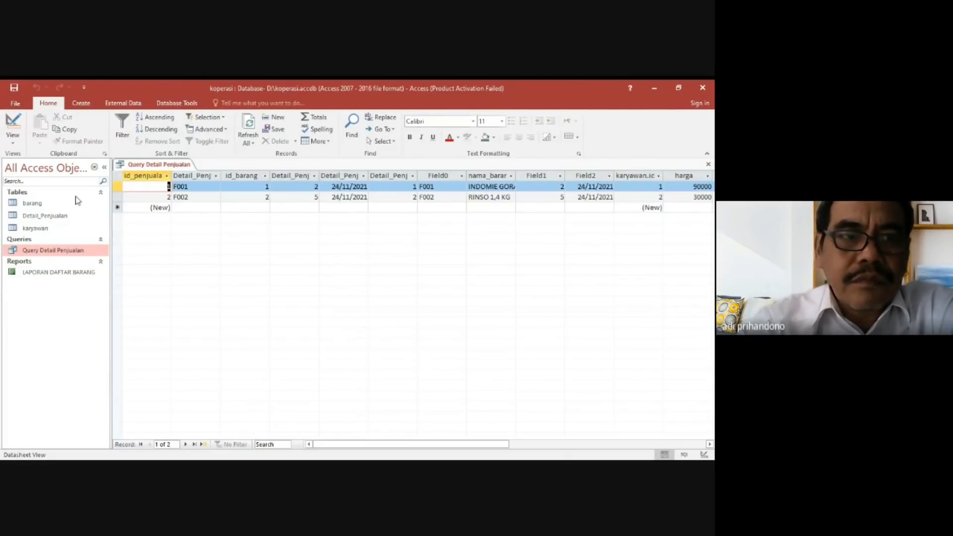
# Reopen the Relationships diagram to check the links between the three tables, and close it.
pyautogui.click(177, 102)
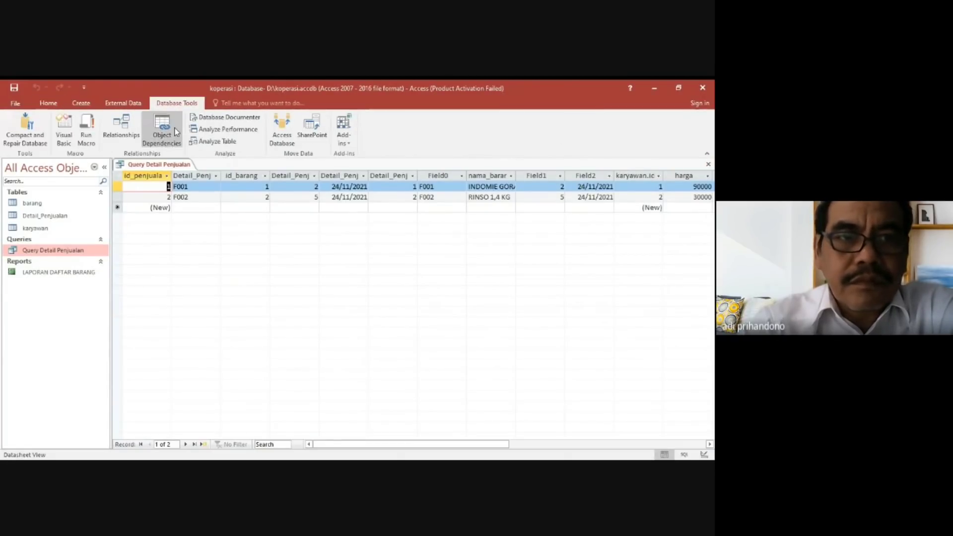
pyautogui.click(119, 138)
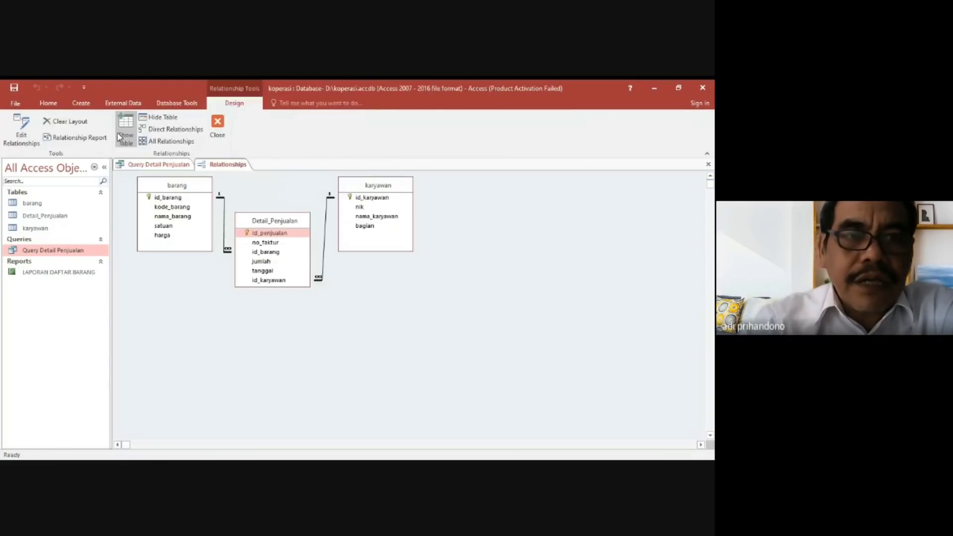
pyautogui.click(218, 125)
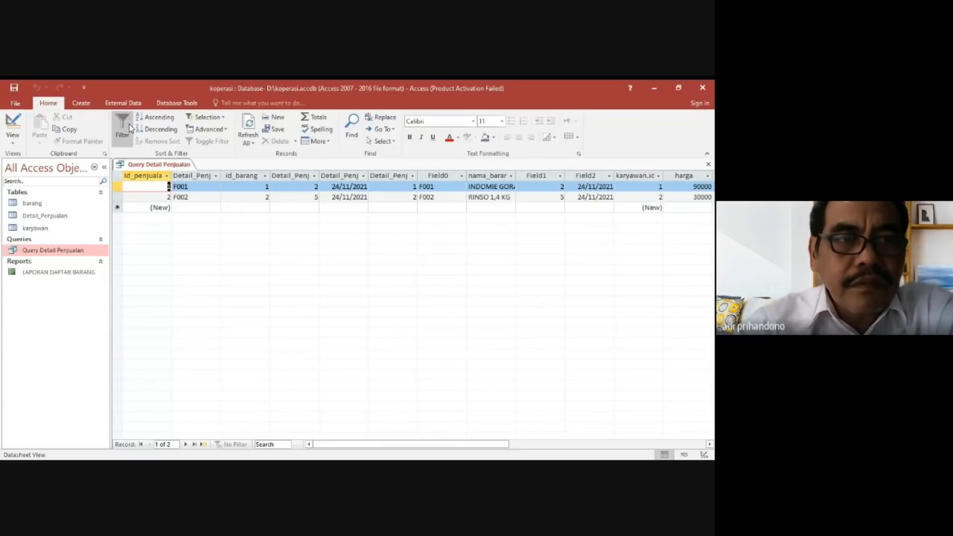
# Open the Relationships diagram again, inspect the Edit Relationships and Create New options without creating anything, and return to Query Detail Penjualan.
pyautogui.click(171, 104)
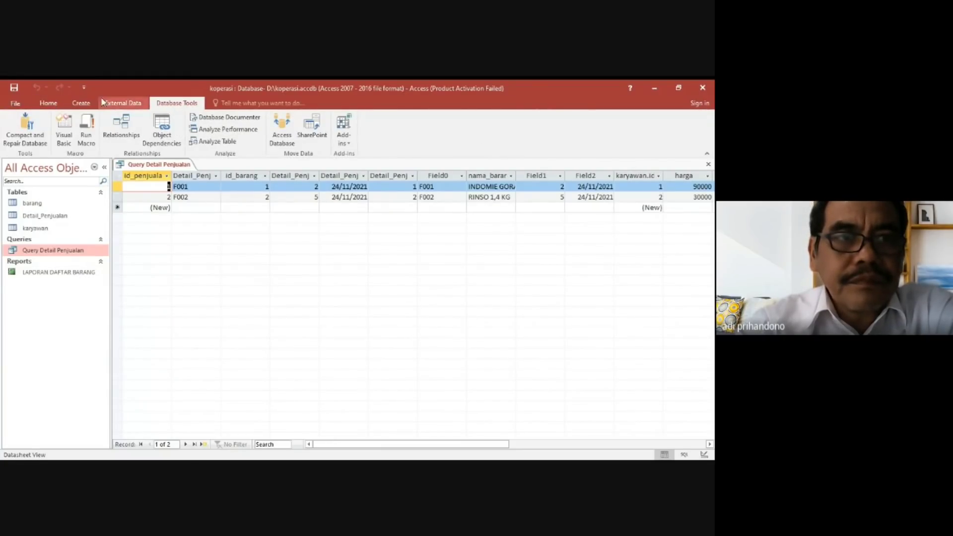
pyautogui.click(122, 130)
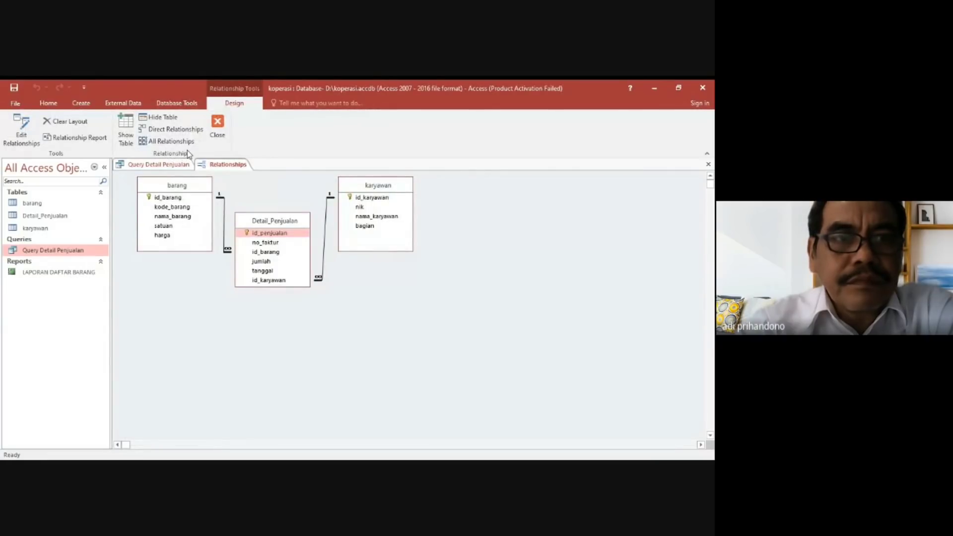
pyautogui.click(21, 130)
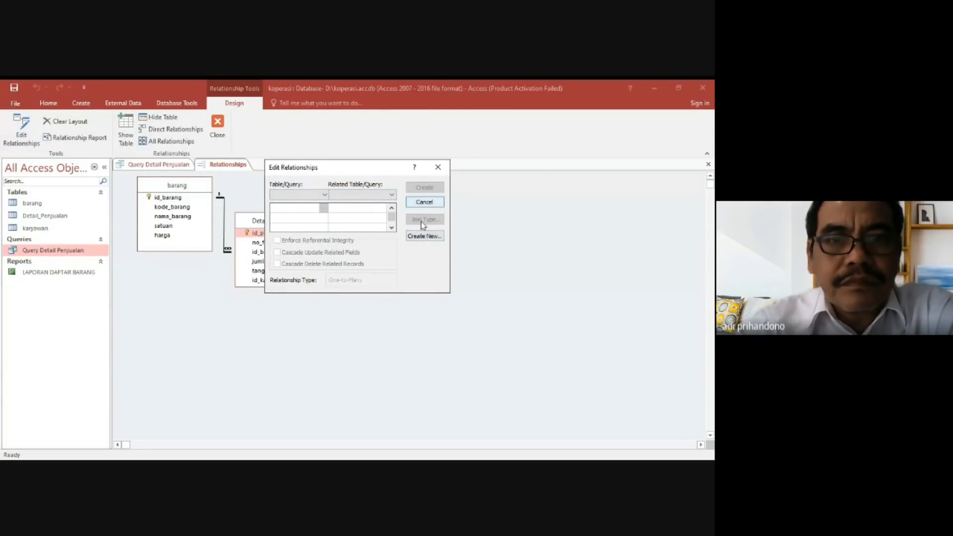
pyautogui.click(420, 238)
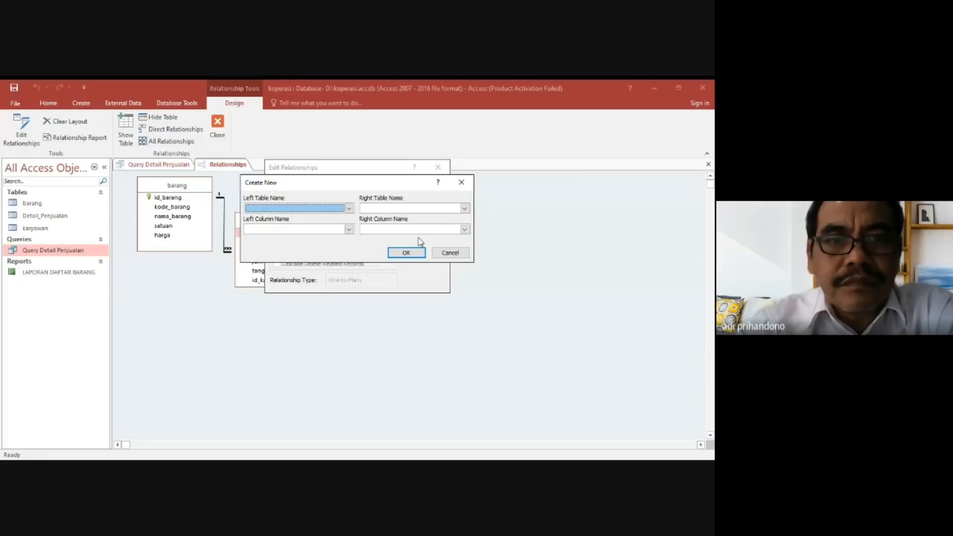
pyautogui.click(449, 252)
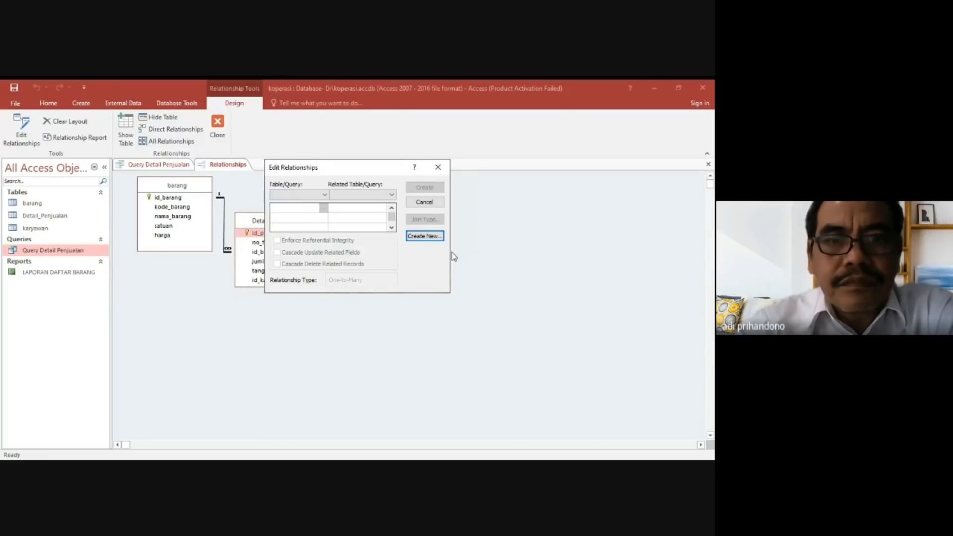
pyautogui.click(433, 204)
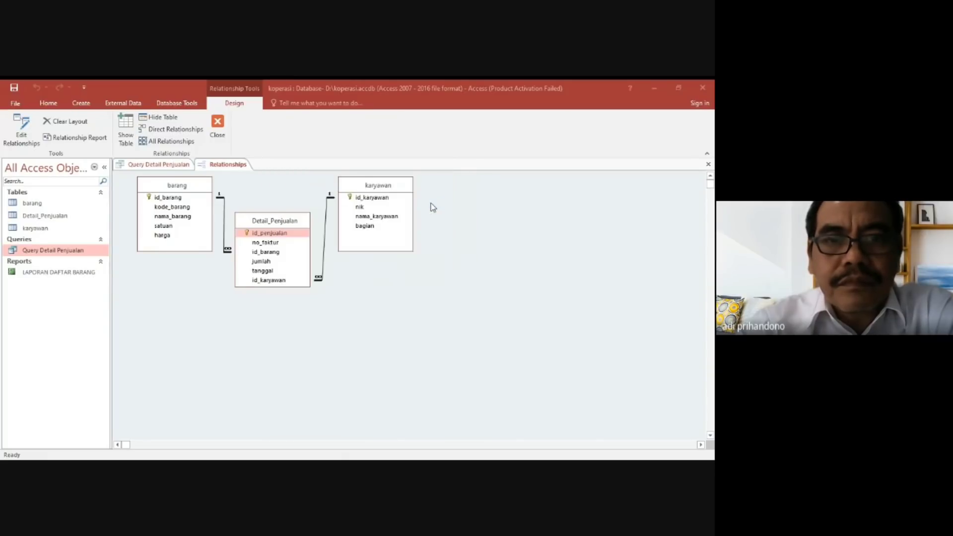
pyautogui.click(177, 166)
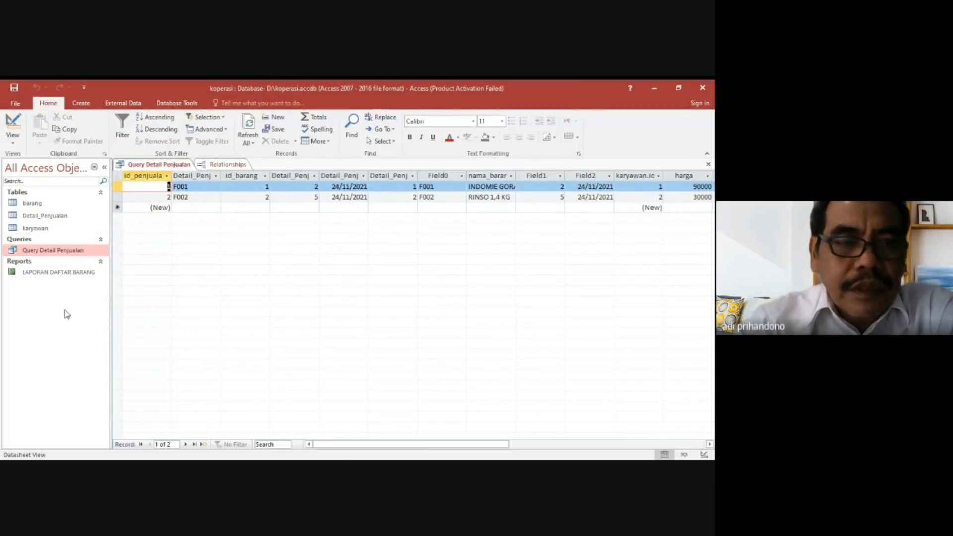
# Open the report LAPORAN DAFTAR BARANG and switch it to Design View.
pyautogui.doubleClick(68, 273)
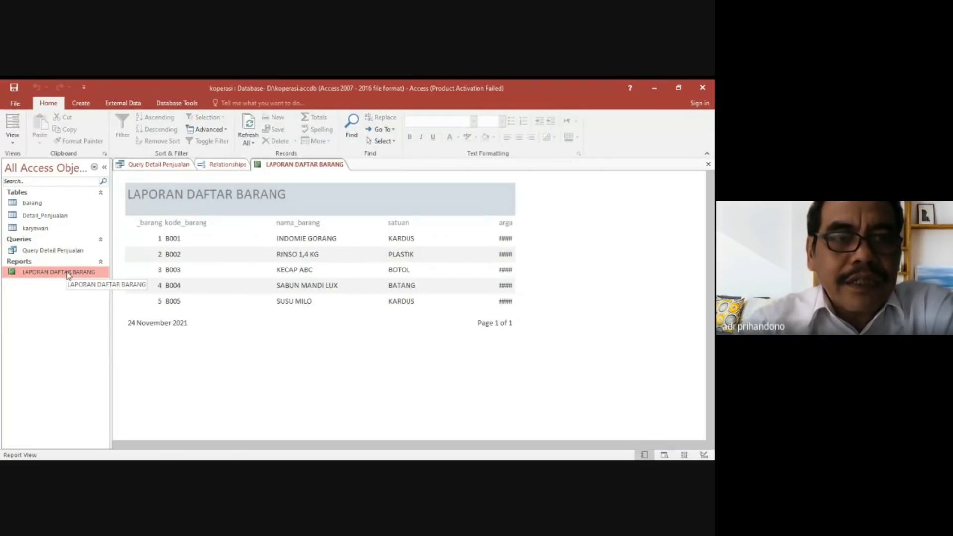
pyautogui.rightClick(68, 276)
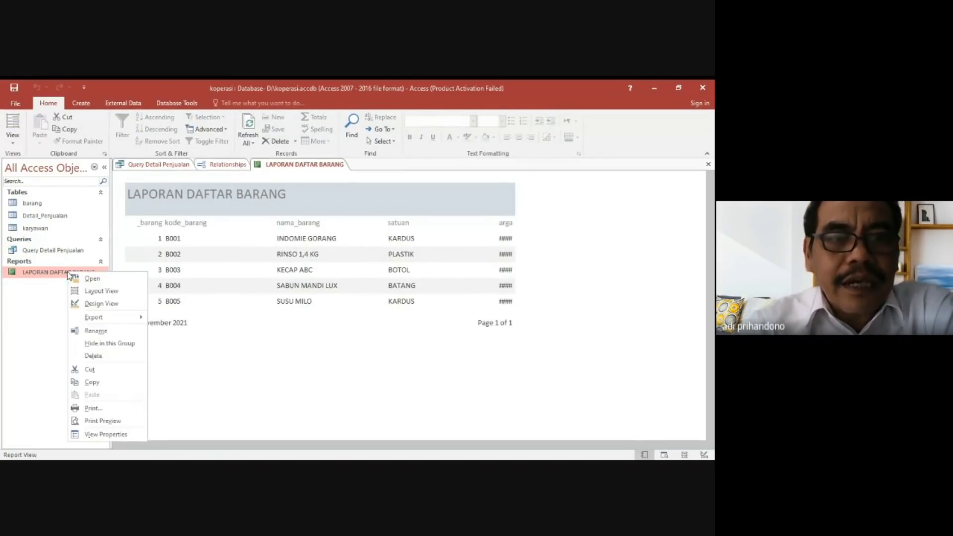
pyautogui.click(100, 303)
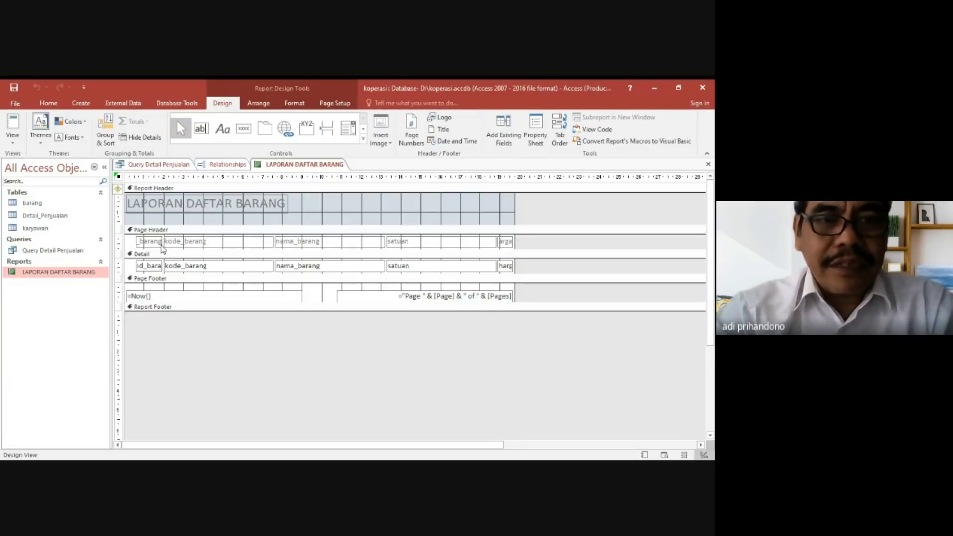
# Change the text of the first column label in the report's Page Header to ID BARANG.
pyautogui.click(143, 242)
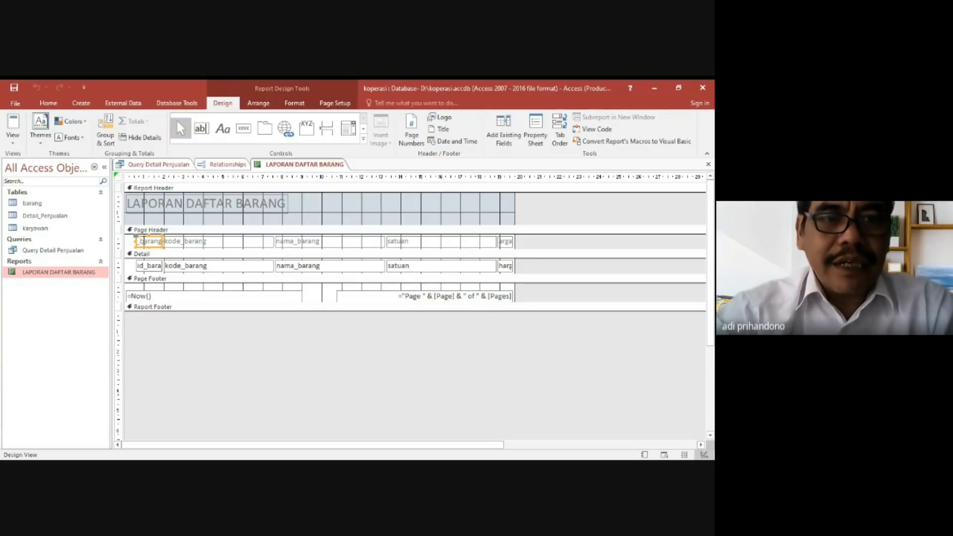
pyautogui.click(141, 242)
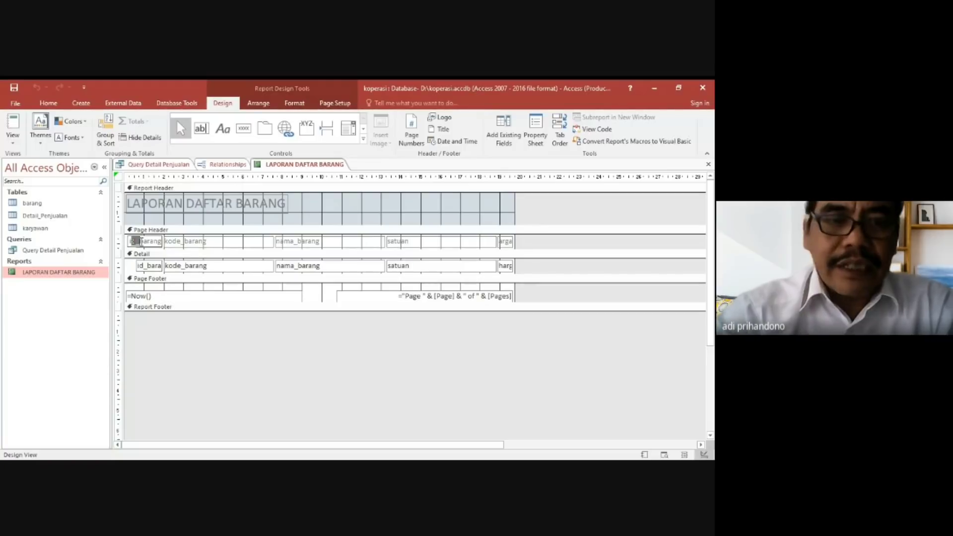
pyautogui.click(151, 242)
pyautogui.press('BackSpace')
pyautogui.press('BackSpace')
pyautogui.press('BackSpace')
pyautogui.press('BackSpace')
pyautogui.press('BackSpace')
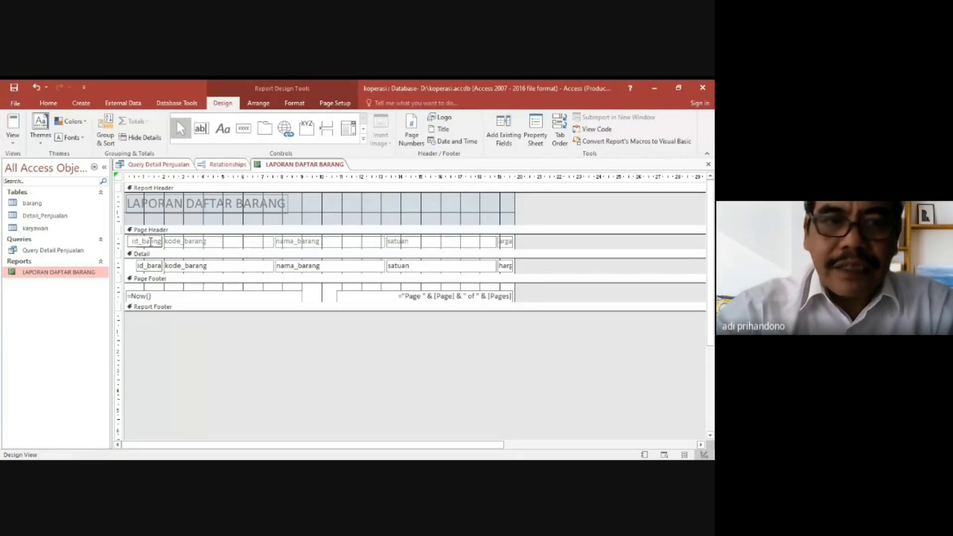
pyautogui.press('Delete')
pyautogui.press('Delete')
pyautogui.press('Delete')
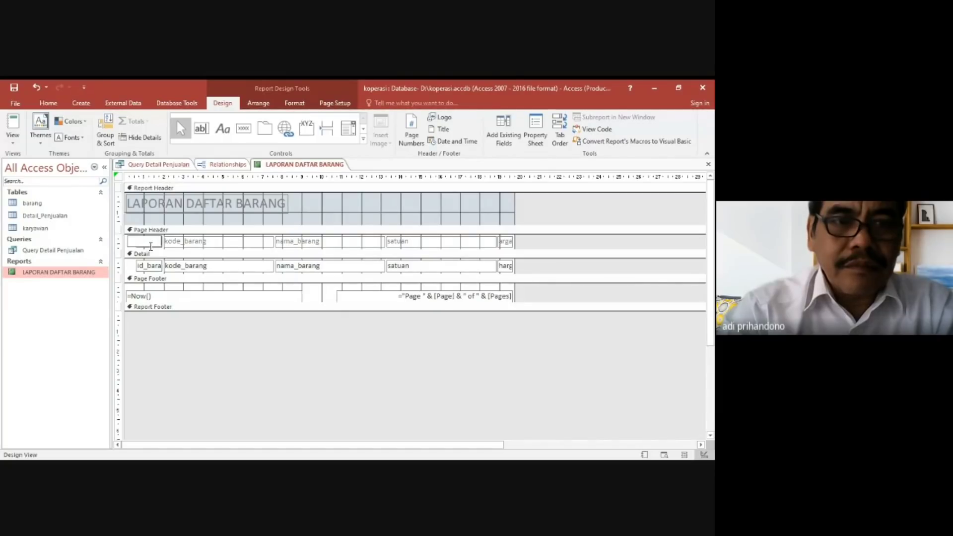
pyautogui.press('capslock')
pyautogui.write('ID BARANG')
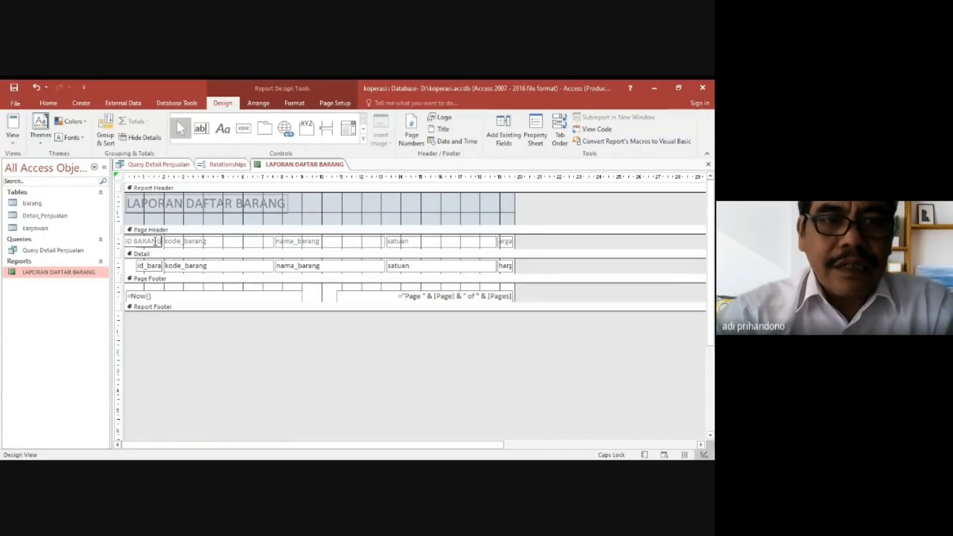
pyautogui.click(168, 244)
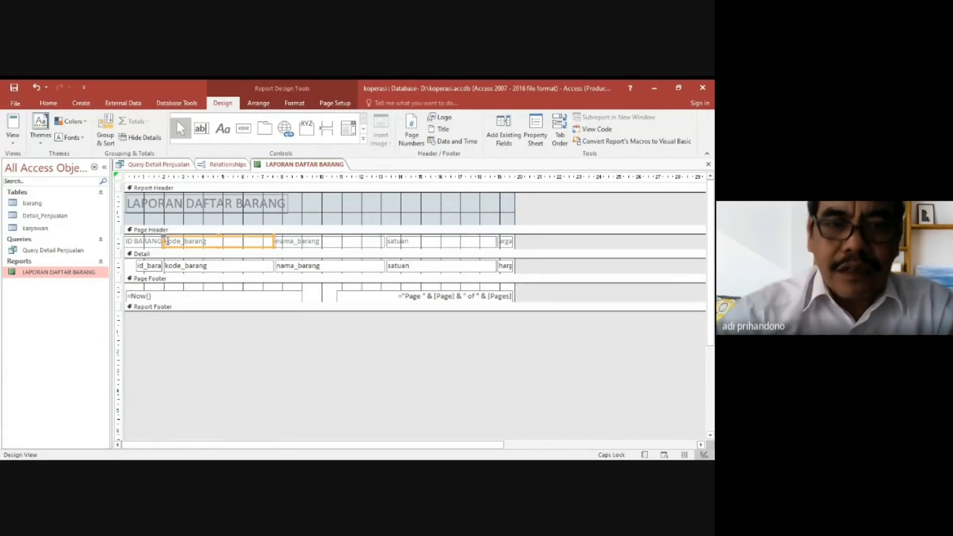
pyautogui.press('Delete')
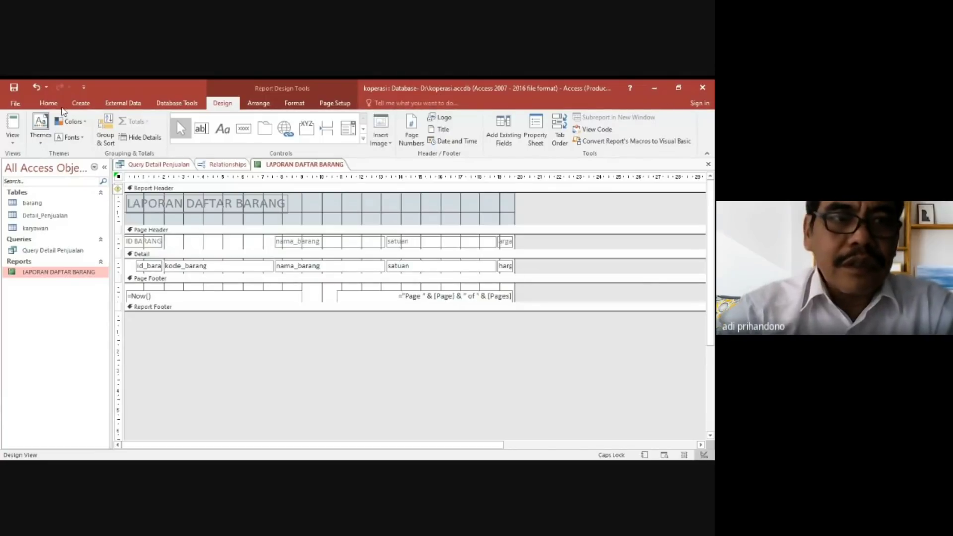
pyautogui.click(38, 91)
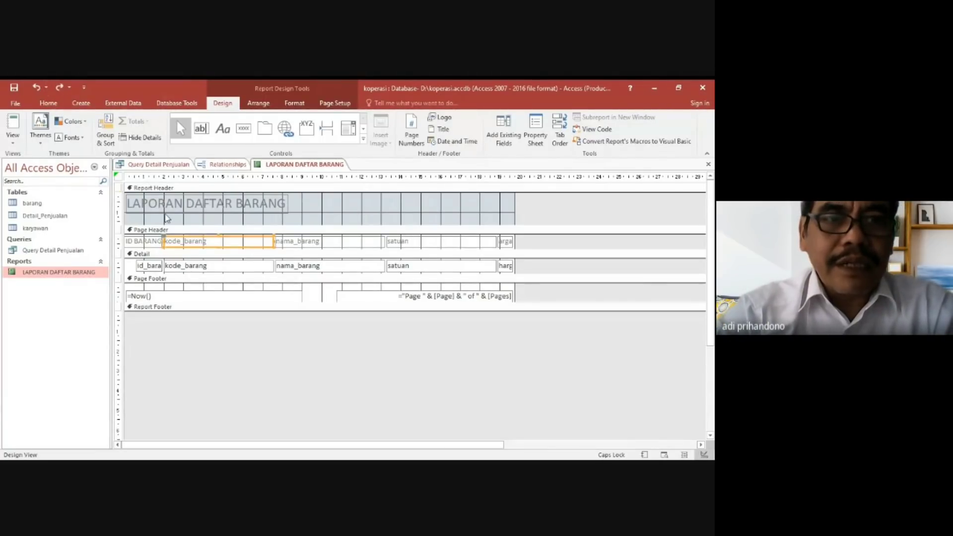
# Change the text of the kode_barang label in the Page Header to KODE BARANG.
pyautogui.click(209, 242)
pyautogui.press('BackSpace')
pyautogui.press('BackSpace')
pyautogui.press('BackSpace')
pyautogui.press('BackSpace')
pyautogui.press('BackSpace')
pyautogui.press('BackSpace')
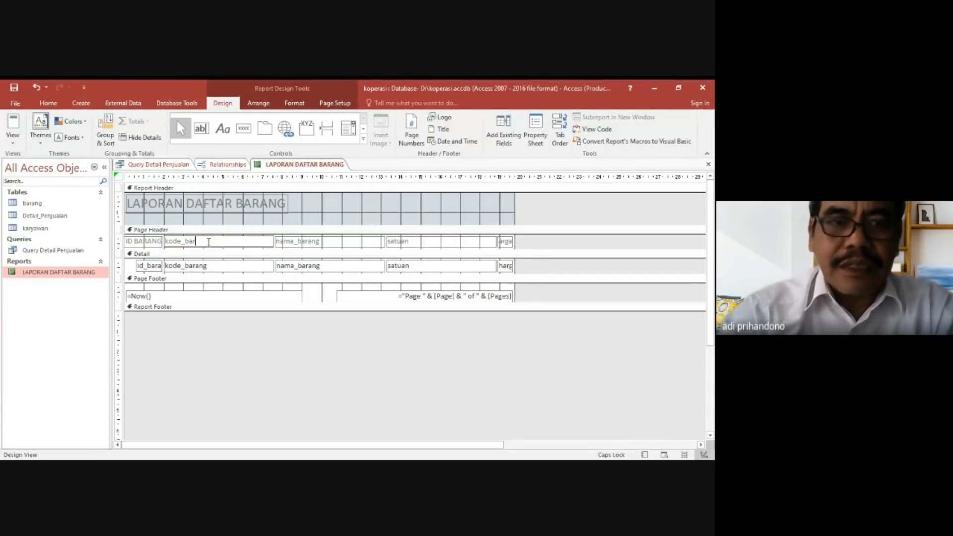
pyautogui.press('BackSpace')
pyautogui.press('BackSpace')
pyautogui.press('BackSpace')
pyautogui.press('BackSpace')
pyautogui.press('BackSpace')
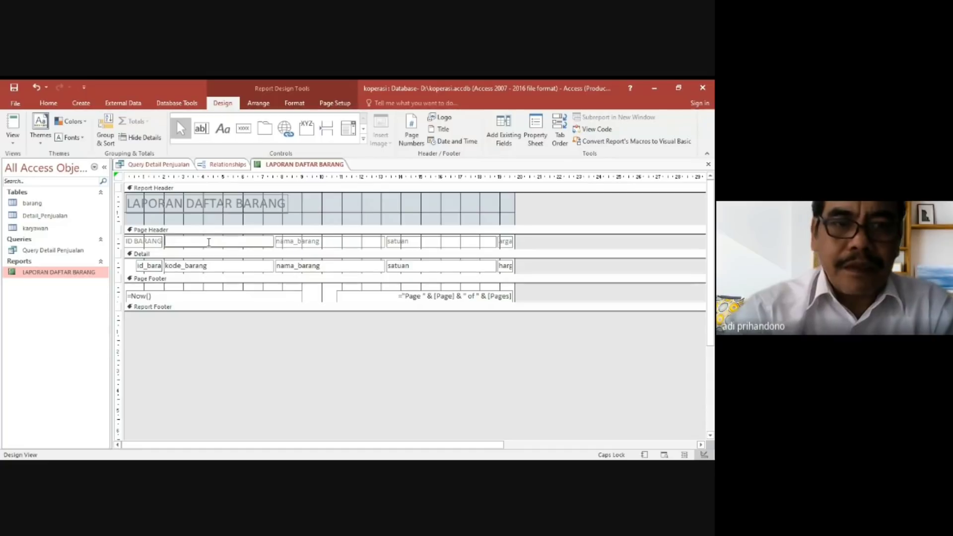
pyautogui.write('KODE BARANG')
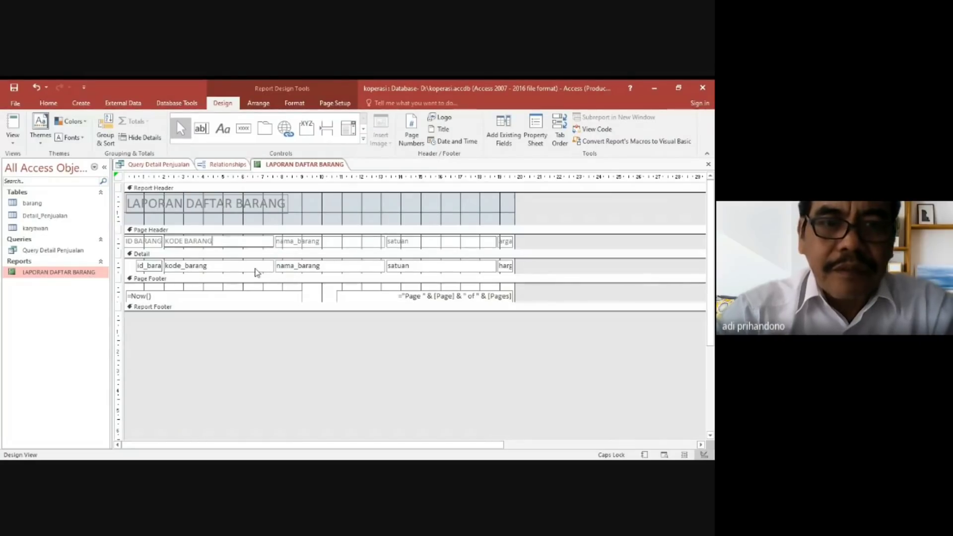
# Narrow the KODE BARANG label and the kode_barang text box to fit the text, and shift the id_barang text box under ID BARANG.
pyautogui.click(256, 268)
pyautogui.click(268, 243)
pyautogui.moveTo(274, 242); pyautogui.dragTo(213, 241)
pyautogui.click(223, 267)
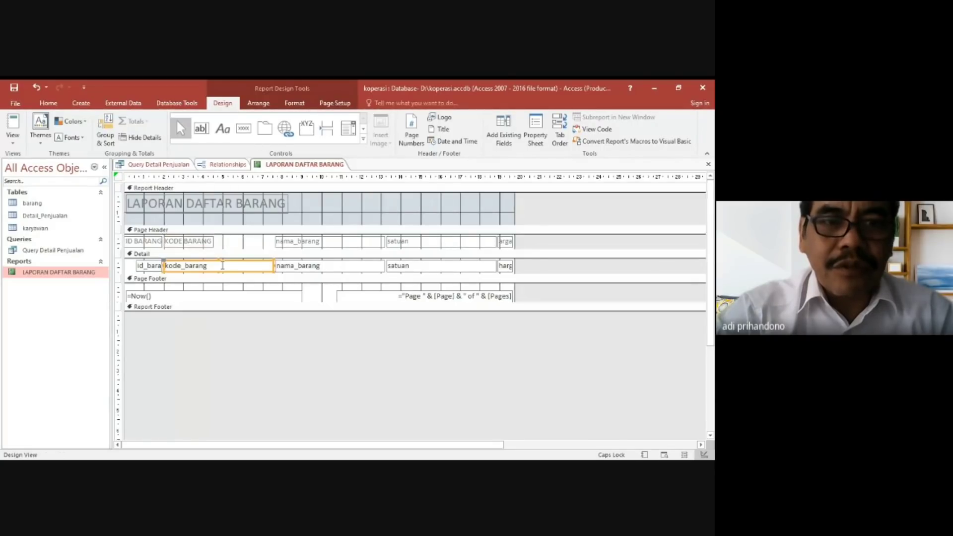
pyautogui.moveTo(273, 266); pyautogui.dragTo(214, 271)
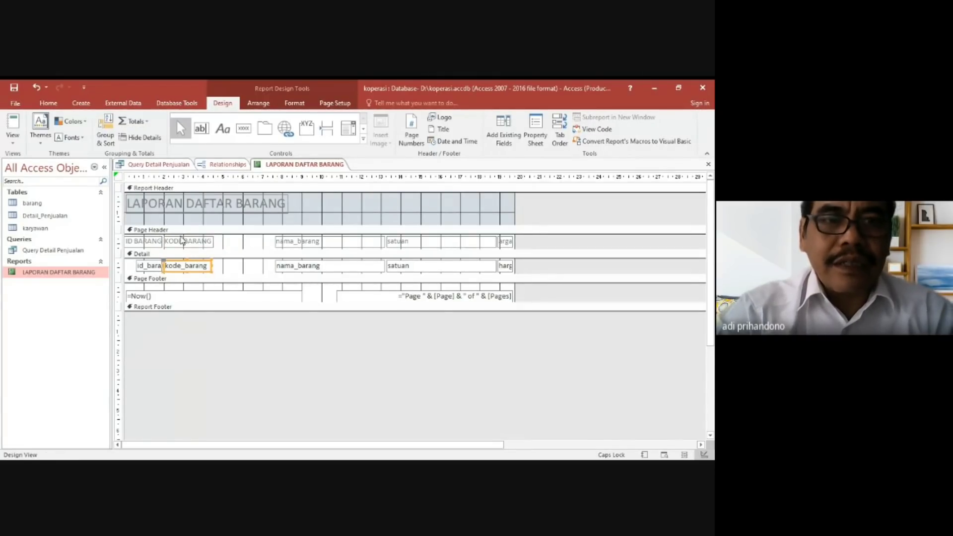
pyautogui.click(150, 268)
pyautogui.moveTo(144, 263); pyautogui.dragTo(135, 261)
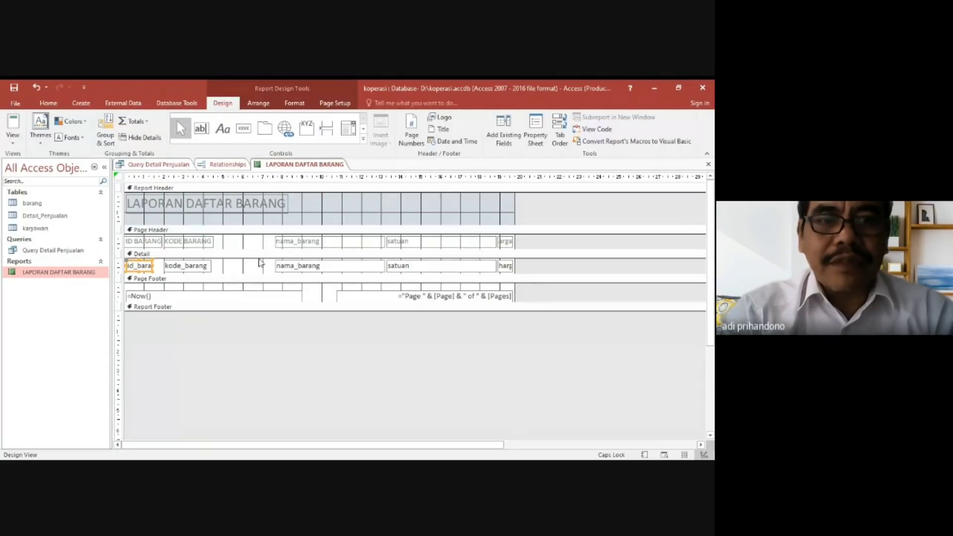
# Move the nama_barang label in the Page Header closer to KODE BARANG and change its text to NAMA BARANG.
pyautogui.click(299, 245)
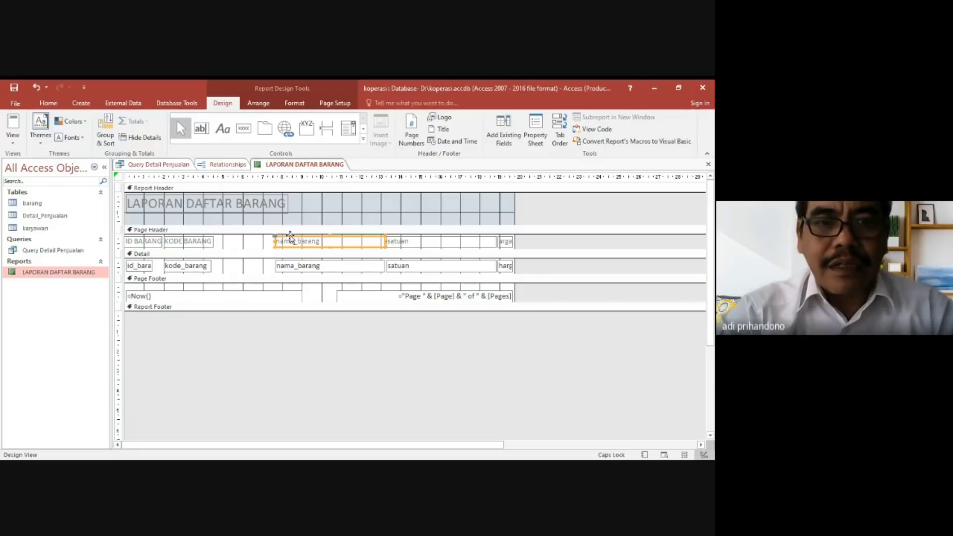
pyautogui.moveTo(290, 236); pyautogui.dragTo(252, 240)
pyautogui.click(275, 241)
pyautogui.press('BackSpace')
pyautogui.press('BackSpace')
pyautogui.press('BackSpace')
pyautogui.press('BackSpace')
pyautogui.press('BackSpace')
pyautogui.press('BackSpace')
pyautogui.press('BackSpace')
pyautogui.press('BackSpace')
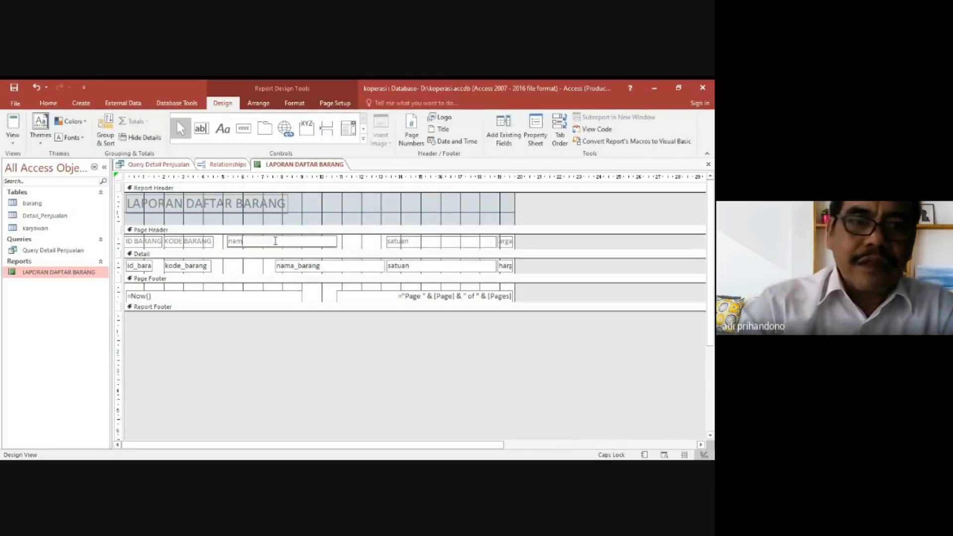
pyautogui.press('BackSpace')
pyautogui.write('NAMA BAFRANG')
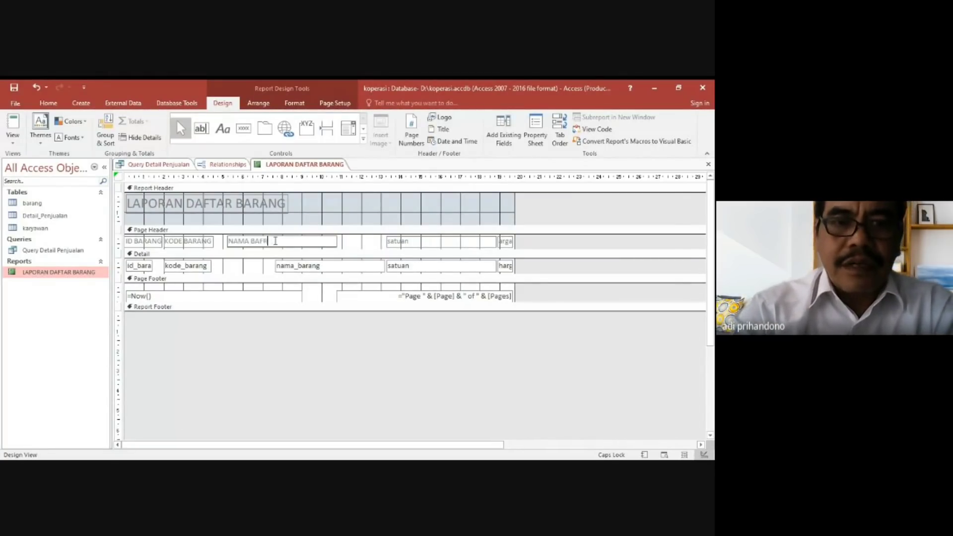
pyautogui.press('BackSpace')
pyautogui.press('BackSpace')
pyautogui.press('BackSpace')
pyautogui.press('BackSpace')
pyautogui.press('BackSpace')
pyautogui.press('BackSpace')
pyautogui.press('BackSpace')
pyautogui.write('RANG')
# Move the nama_barang text box under NAMA BARANG, and shift the satuan label and text box closer to that column.
pyautogui.click(293, 268)
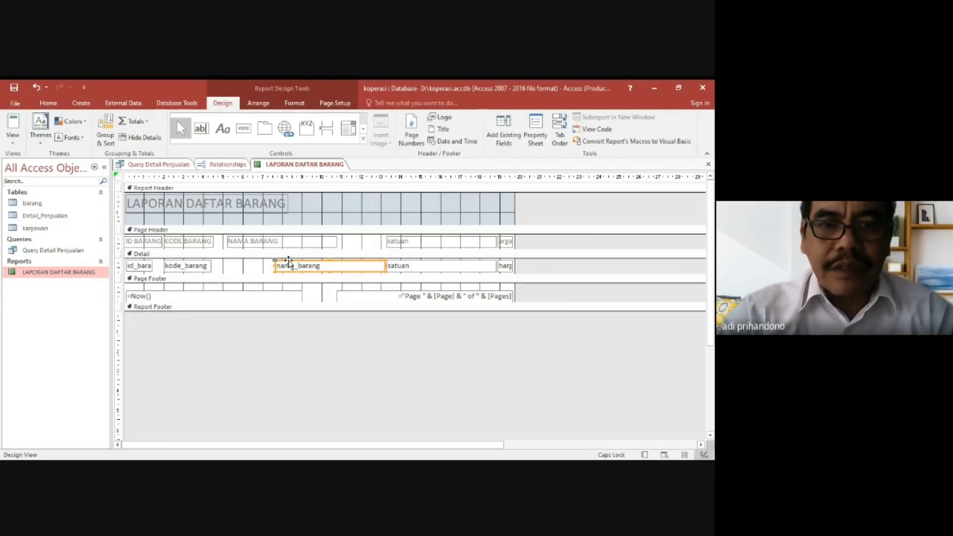
pyautogui.moveTo(288, 262); pyautogui.dragTo(240, 264)
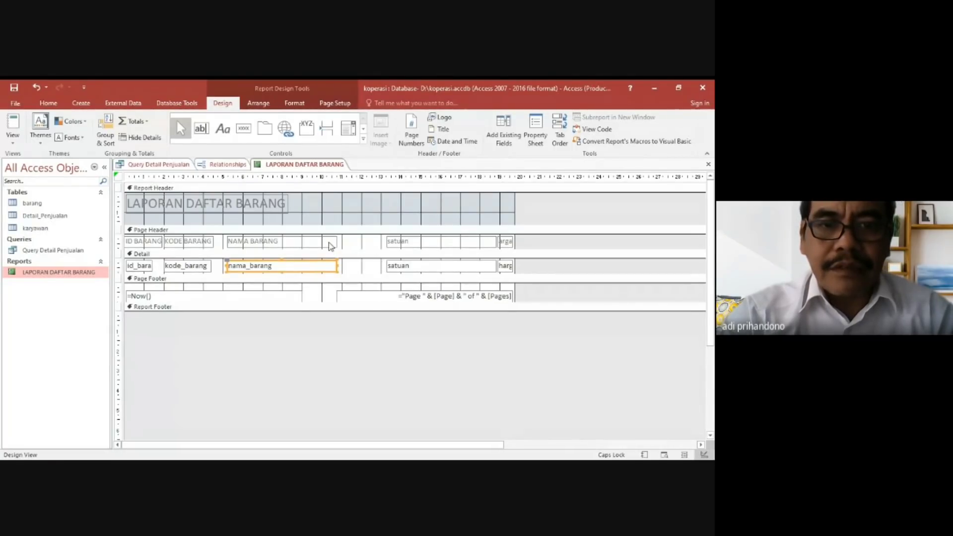
pyautogui.click(402, 242)
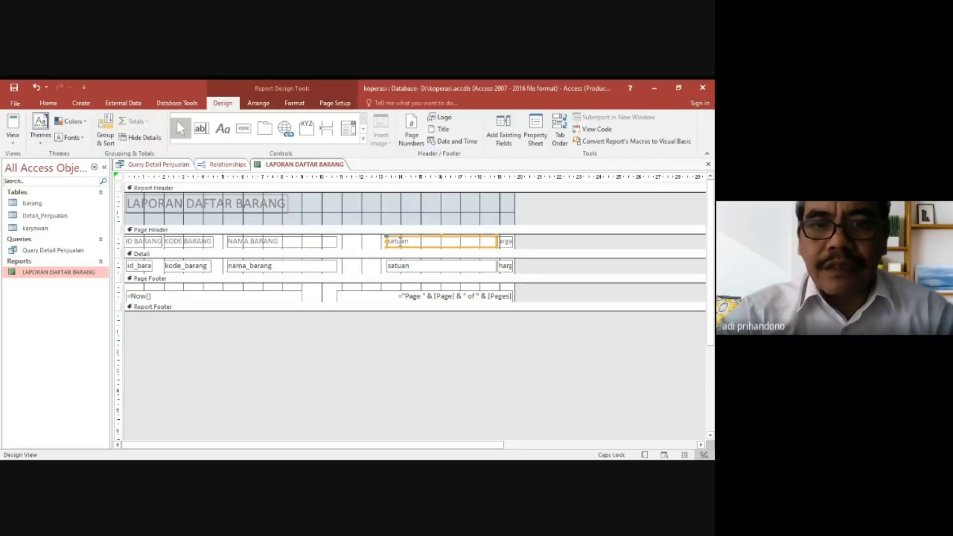
pyautogui.moveTo(399, 235); pyautogui.dragTo(363, 238)
pyautogui.click(398, 267)
pyautogui.moveTo(397, 263); pyautogui.dragTo(359, 266)
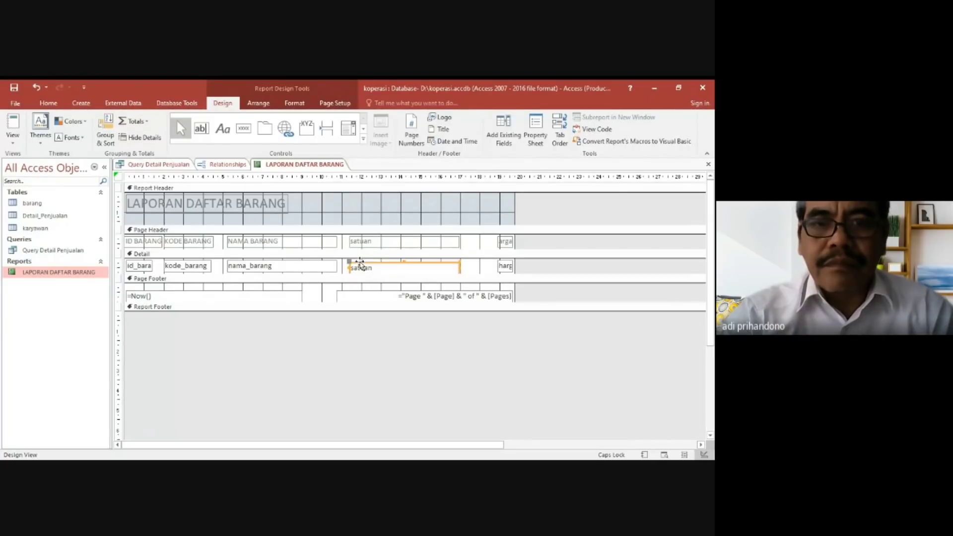
# Change the text of the satuan label in the Page Header to SATUAN.
pyautogui.click(378, 242)
pyautogui.click(379, 240)
pyautogui.press('BackSpace')
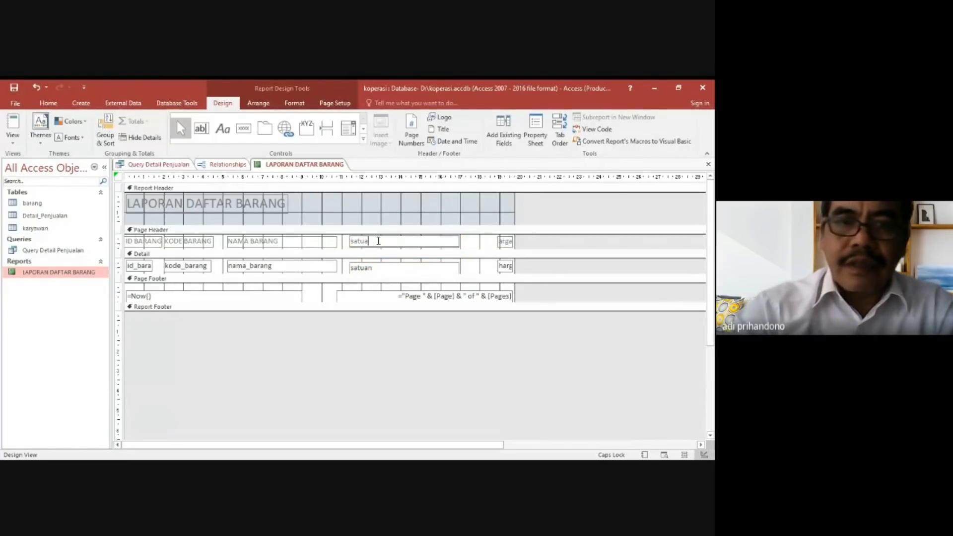
pyautogui.press('BackSpace')
pyautogui.write('SATUAN')
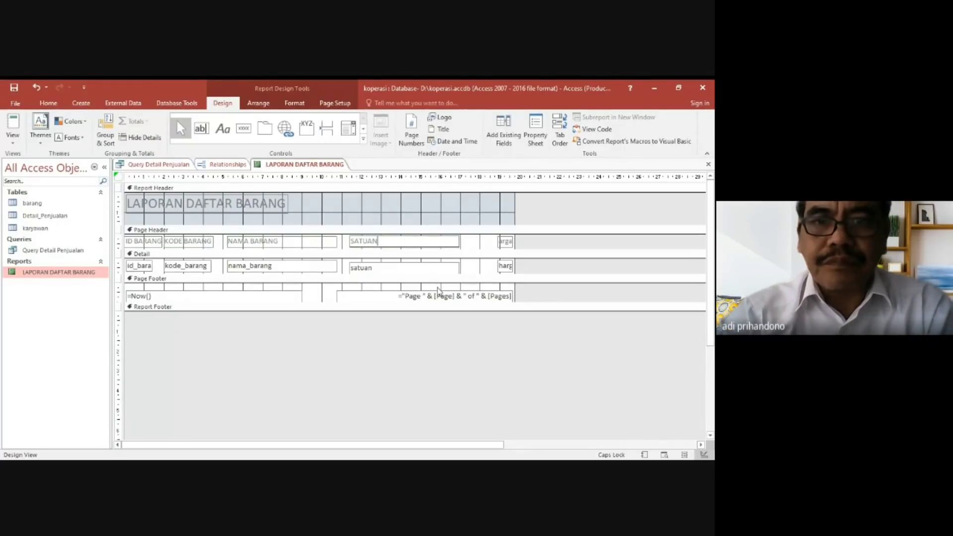
# Narrow the satuan text box and the SATUAN label so both end at about the 14 cm ruler mark.
pyautogui.click(441, 269)
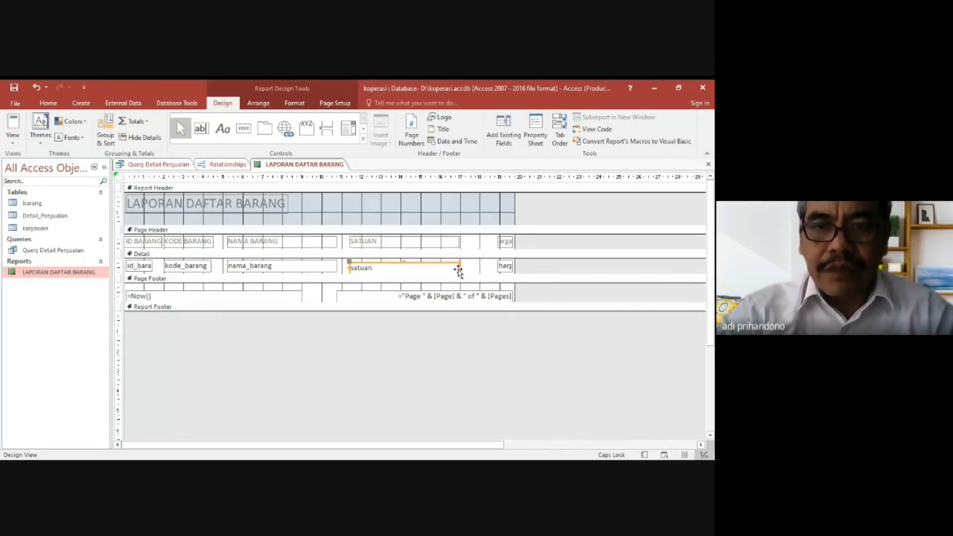
pyautogui.moveTo(459, 269); pyautogui.dragTo(401, 273)
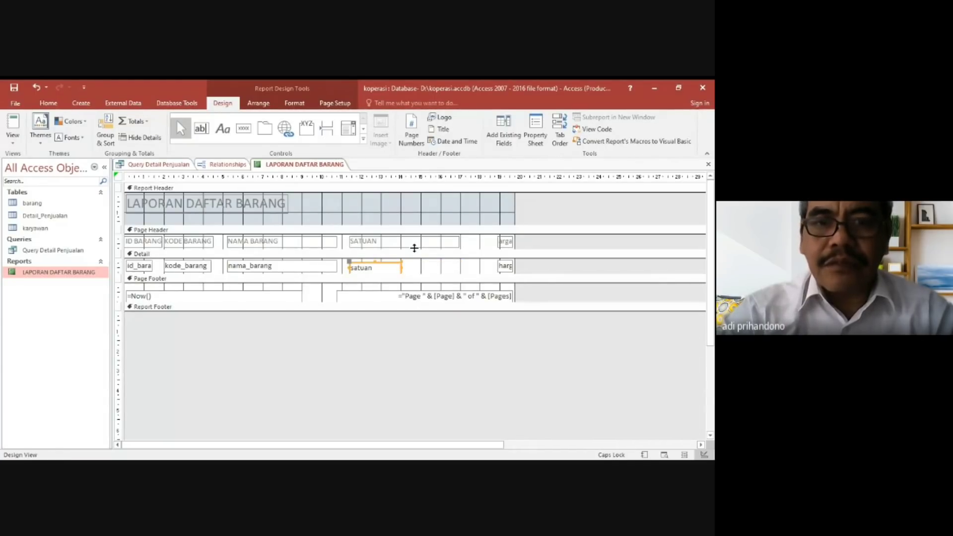
pyautogui.click(418, 244)
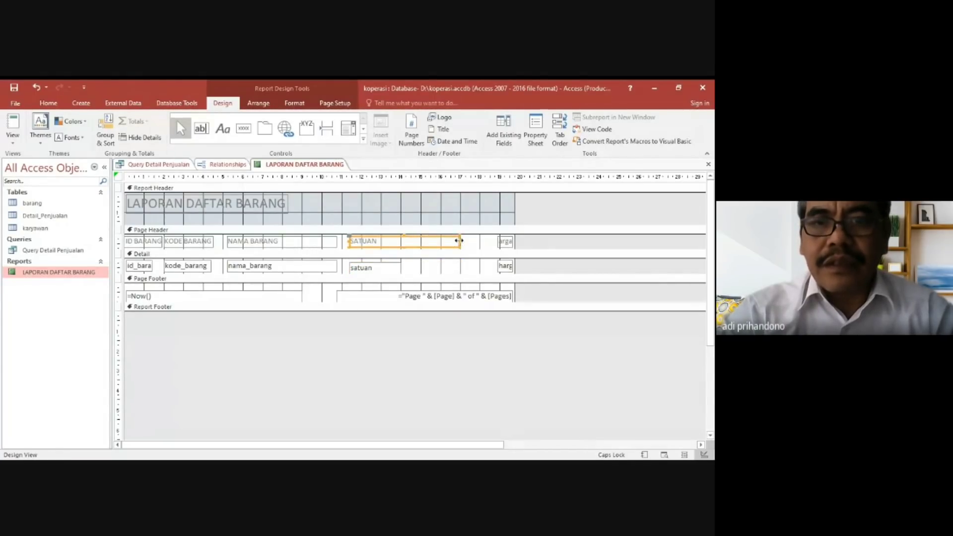
pyautogui.moveTo(461, 242); pyautogui.dragTo(402, 243)
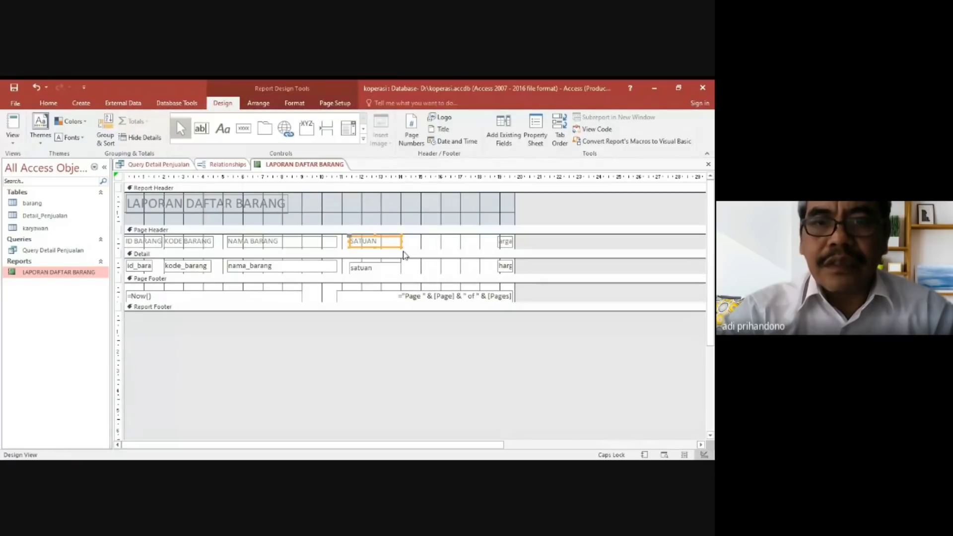
# Resize the harga label in the Page Header to span about 15 to 18 cm on the ruler and change its text to HARGA.
pyautogui.click(504, 242)
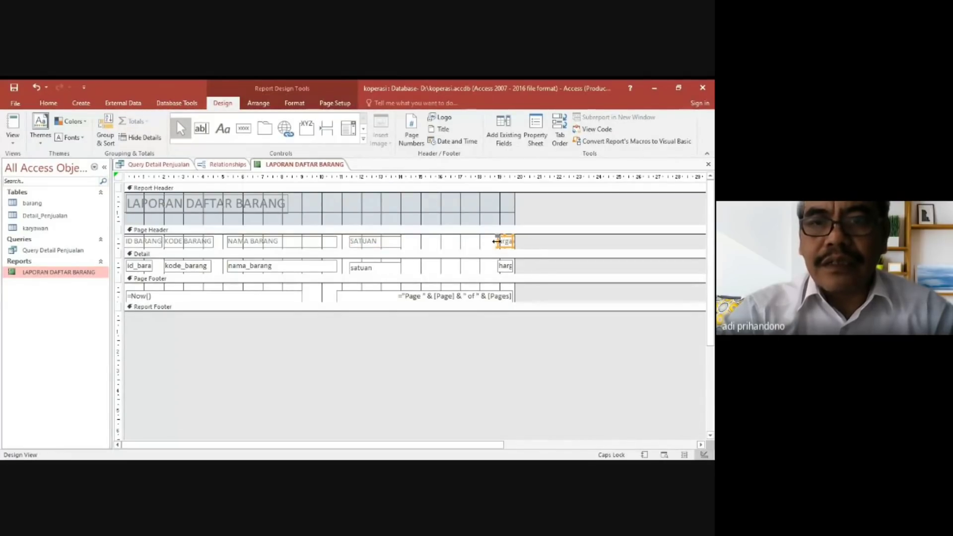
pyautogui.moveTo(496, 242); pyautogui.dragTo(432, 240)
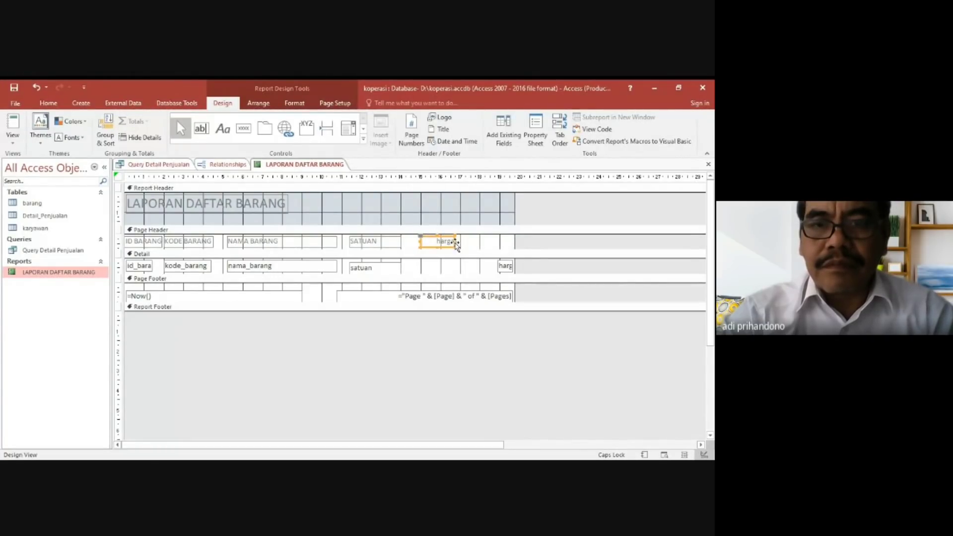
pyautogui.moveTo(456, 242); pyautogui.dragTo(477, 244)
pyautogui.click(461, 242)
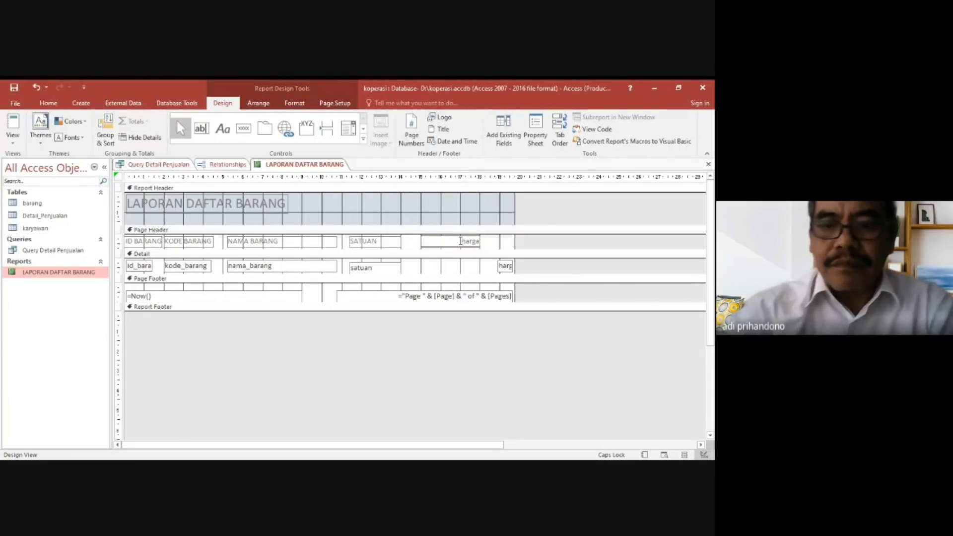
pyautogui.press('Delete')
pyautogui.press('Delete')
pyautogui.press('Delete')
pyautogui.write('H')
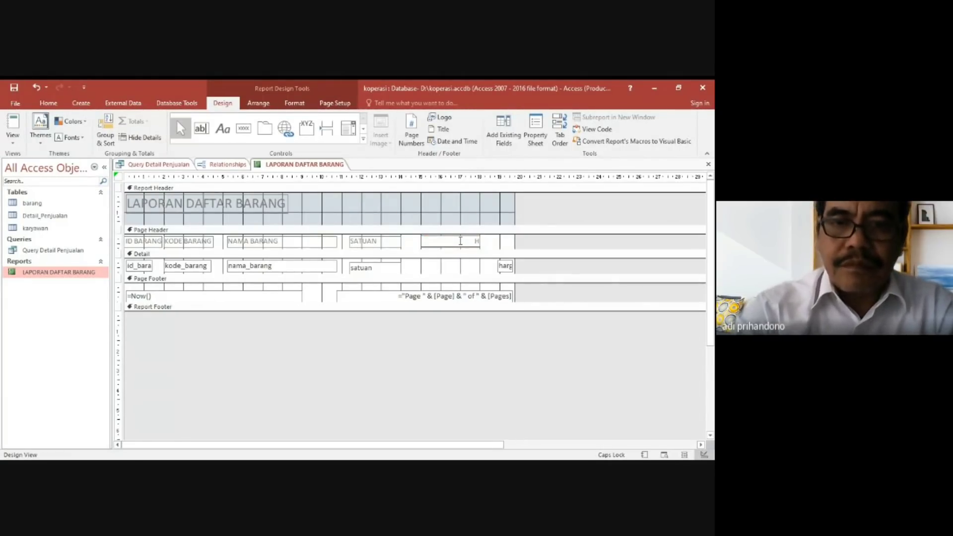
pyautogui.write('ARGA')
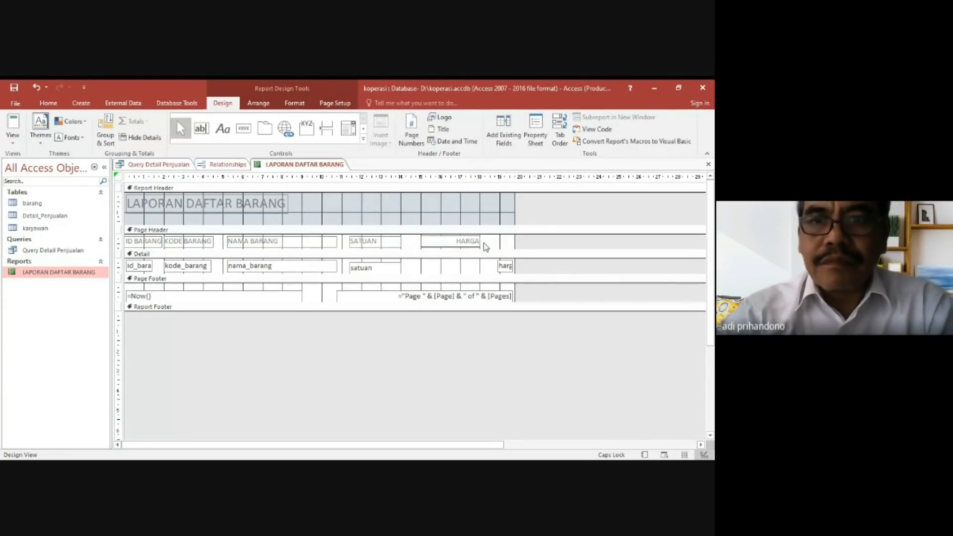
# Resize the harga text box in the Detail section to match the position and width of the HARGA label above it.
pyautogui.click(505, 266)
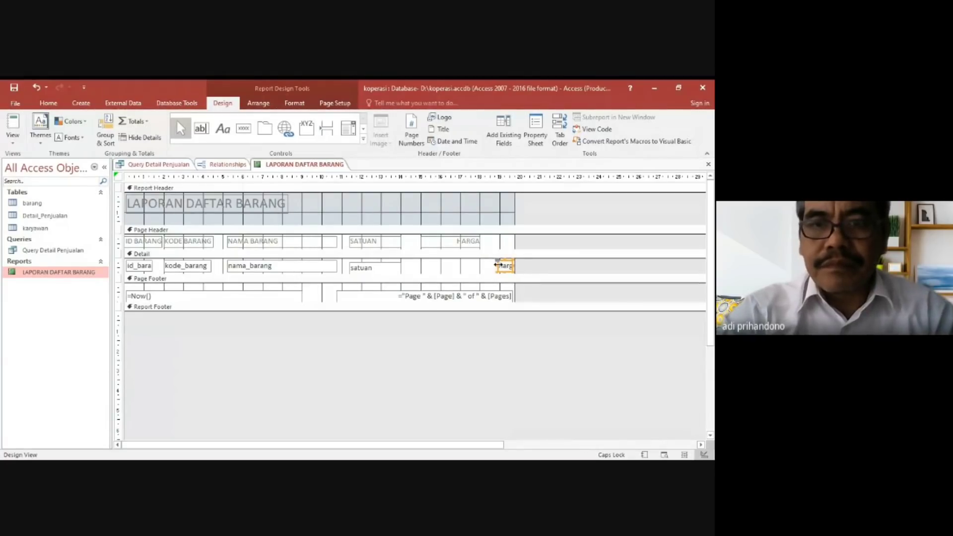
pyautogui.moveTo(497, 265); pyautogui.dragTo(420, 270)
pyautogui.moveTo(511, 265); pyautogui.dragTo(481, 268)
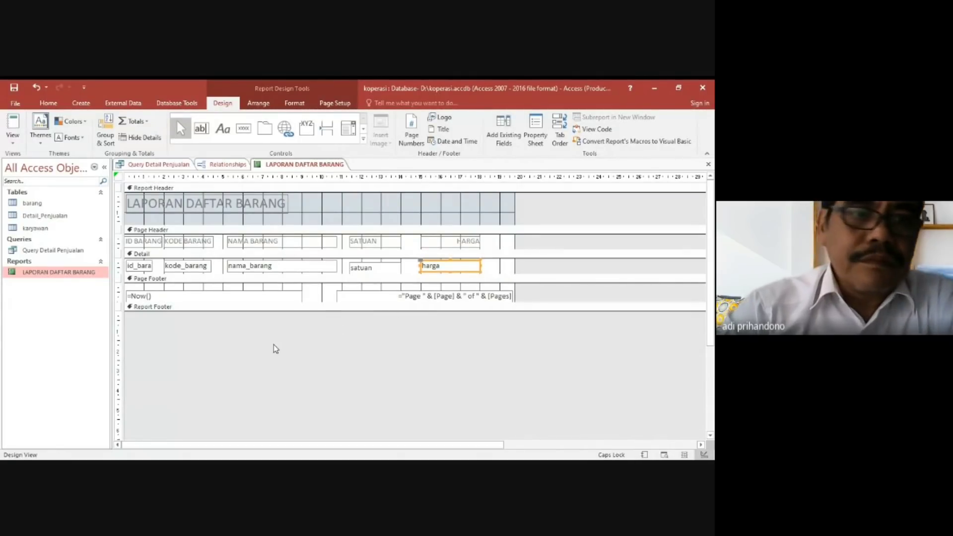
# Close LAPORAN DAFTAR BARANG, saving the design changes, and reopen the report in Report View.
pyautogui.click(708, 165)
pyautogui.click(323, 306)
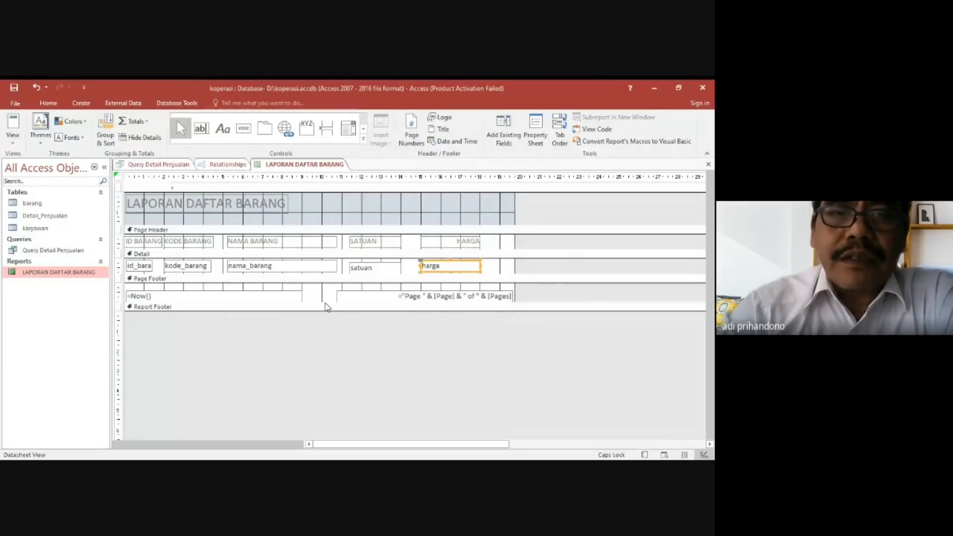
pyautogui.doubleClick(77, 273)
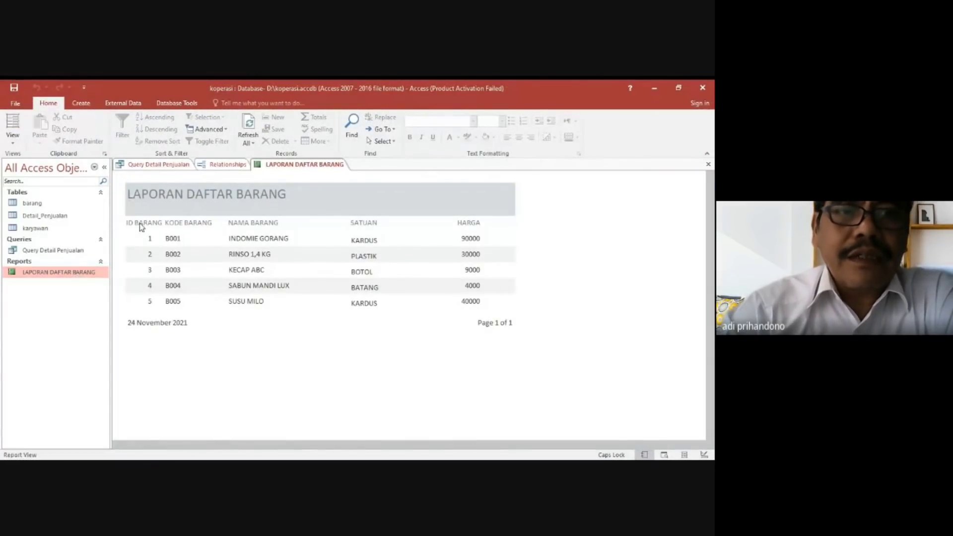
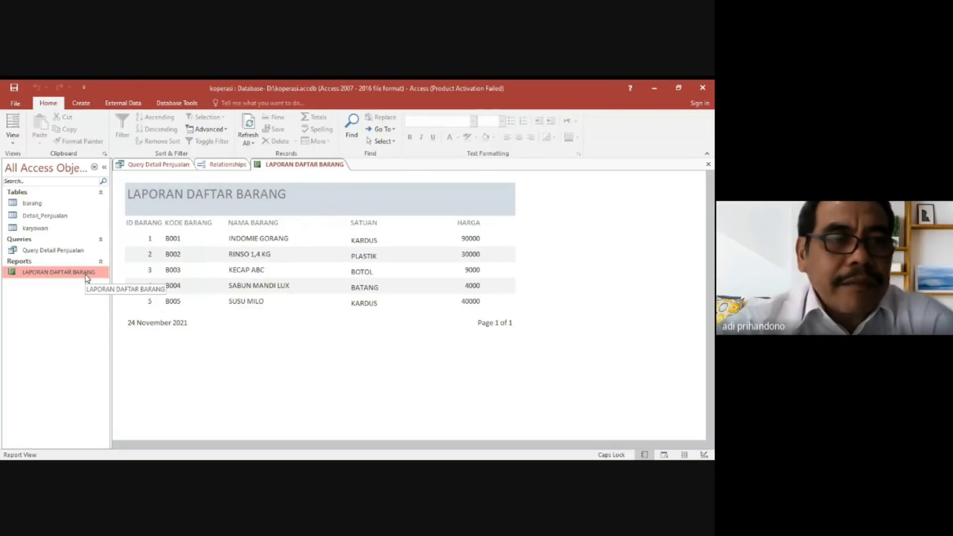
pyautogui.rightClick(28, 204)
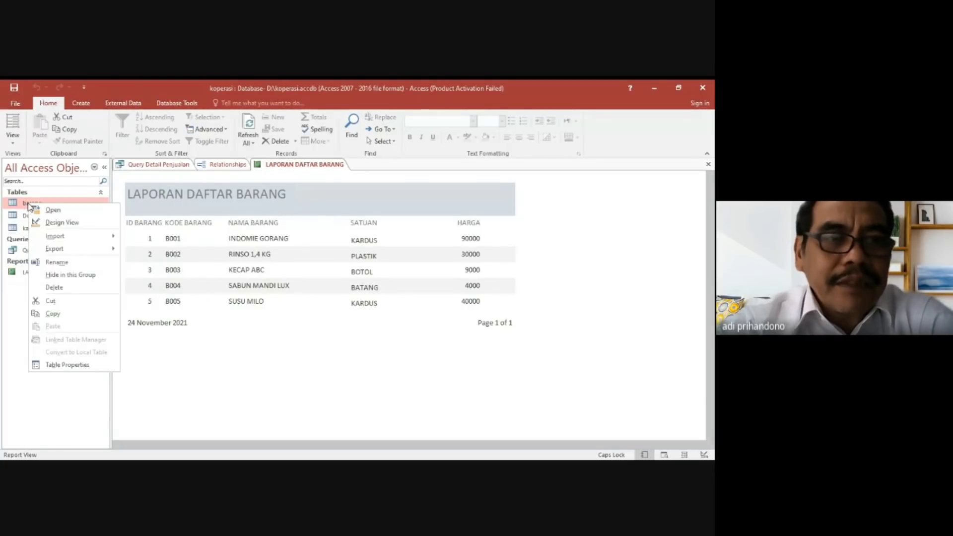
pyautogui.click(59, 223)
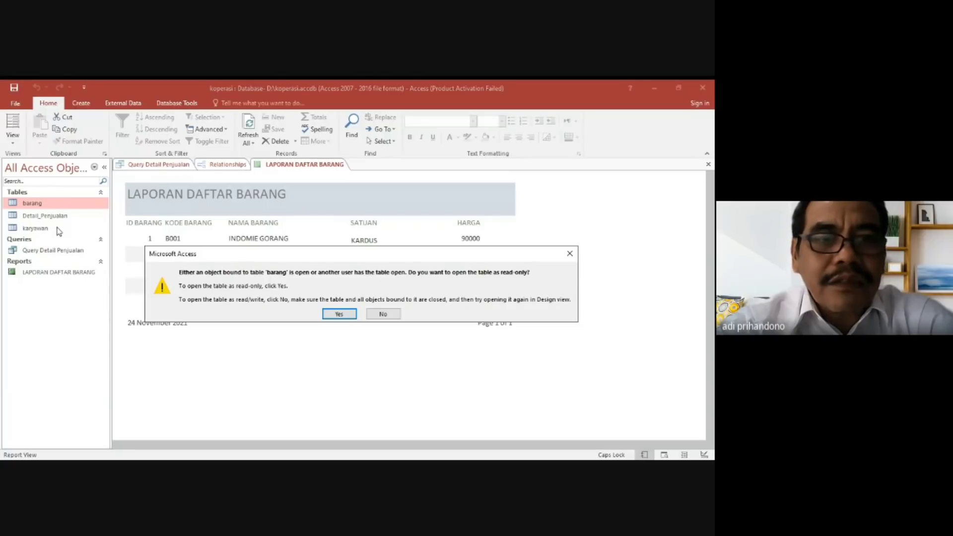
pyautogui.click(316, 373)
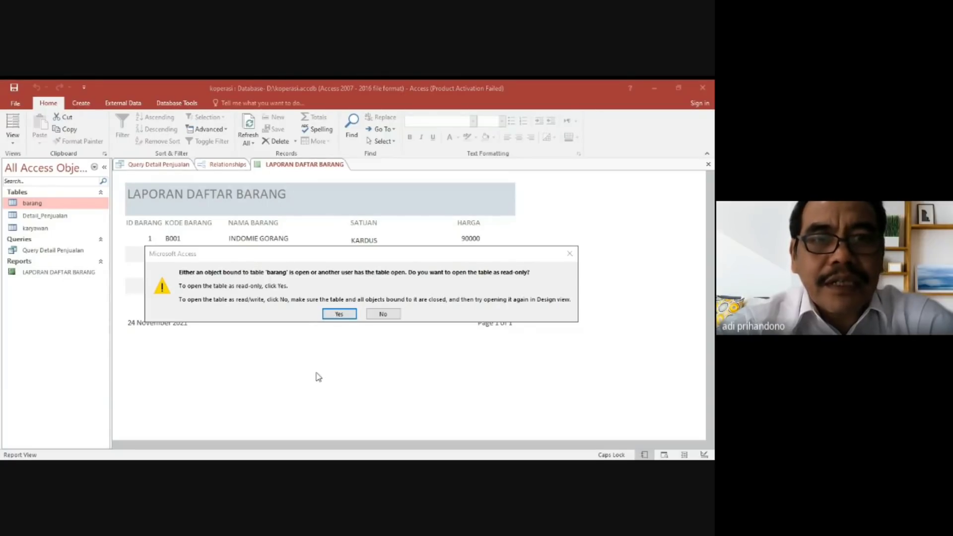
pyautogui.click(383, 314)
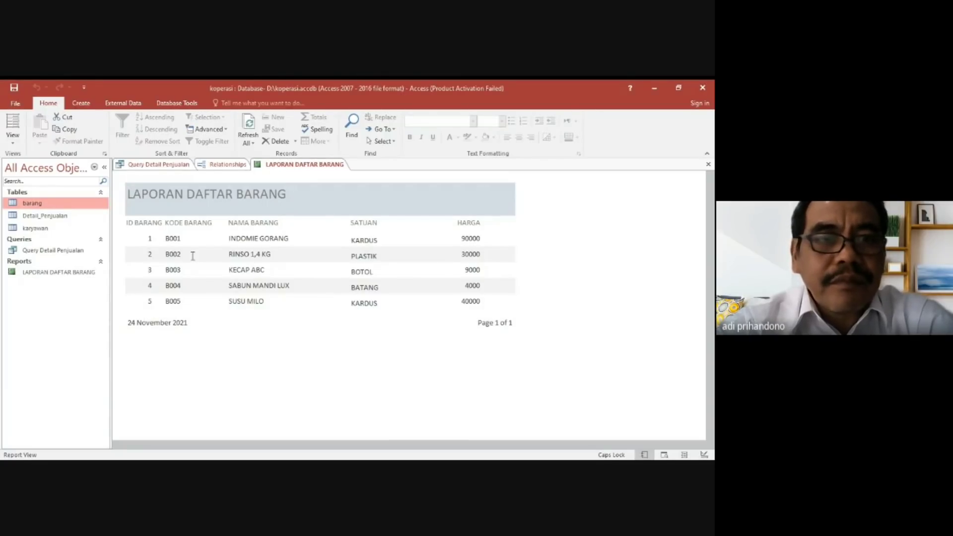
# Open the Detail_Penjualan table in Design View as read-only to examine its fields.
pyautogui.click(61, 218)
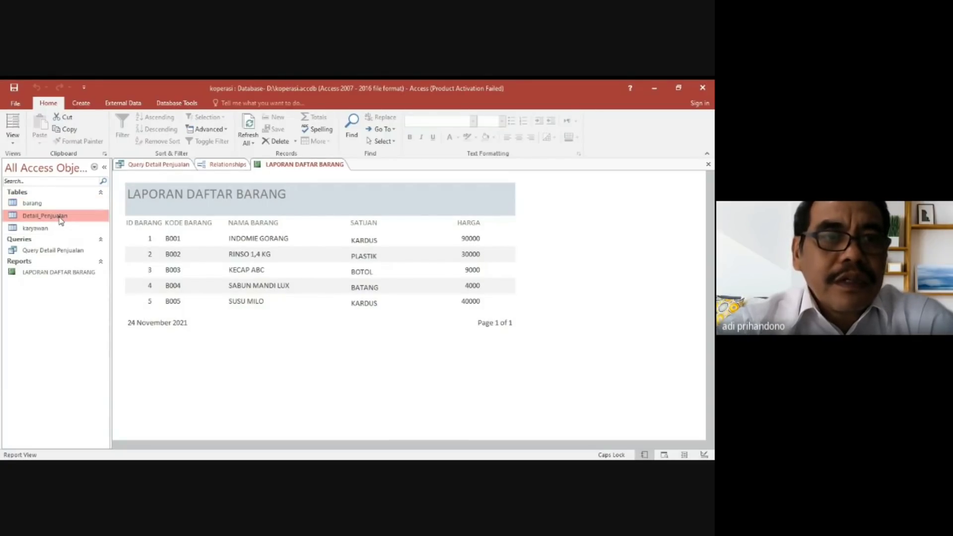
pyautogui.rightClick(61, 218)
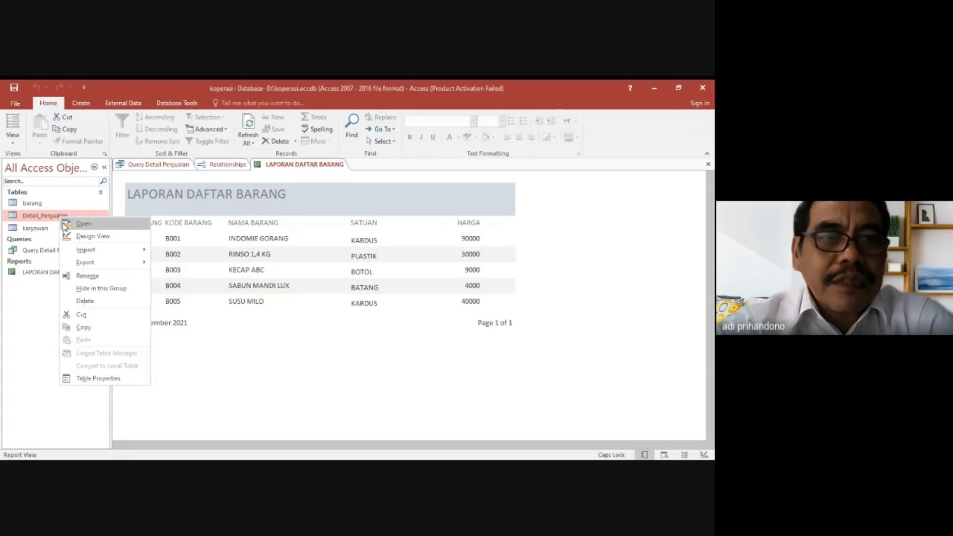
pyautogui.click(110, 236)
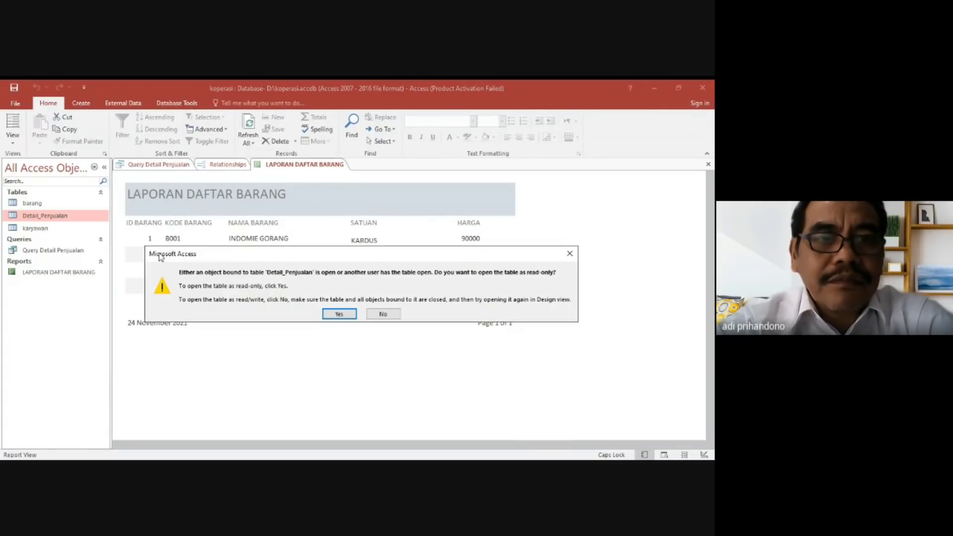
pyautogui.click(336, 315)
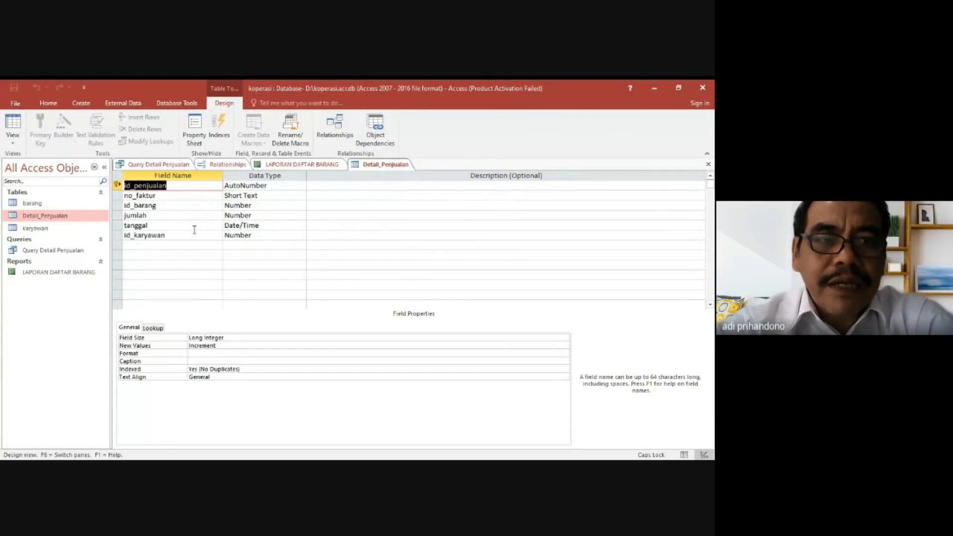
# Close the Detail_Penjualan design and all other open objects, including the report, the relationships window and the query.
pyautogui.click(70, 273)
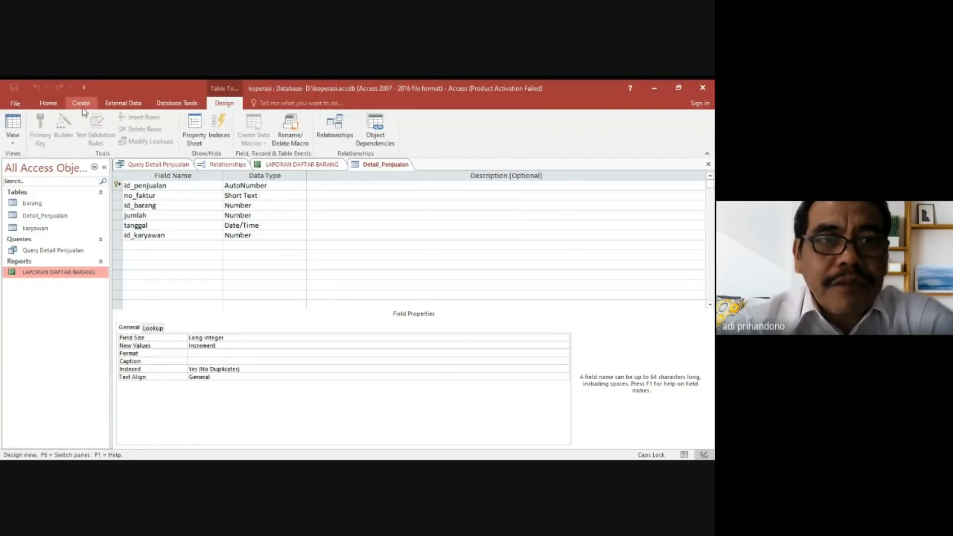
pyautogui.click(708, 164)
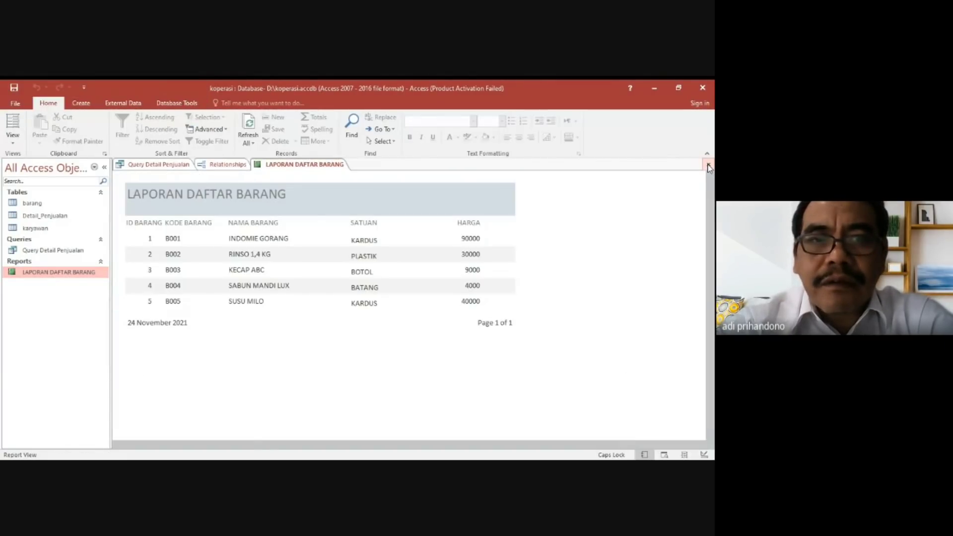
pyautogui.click(708, 165)
pyautogui.click(709, 165)
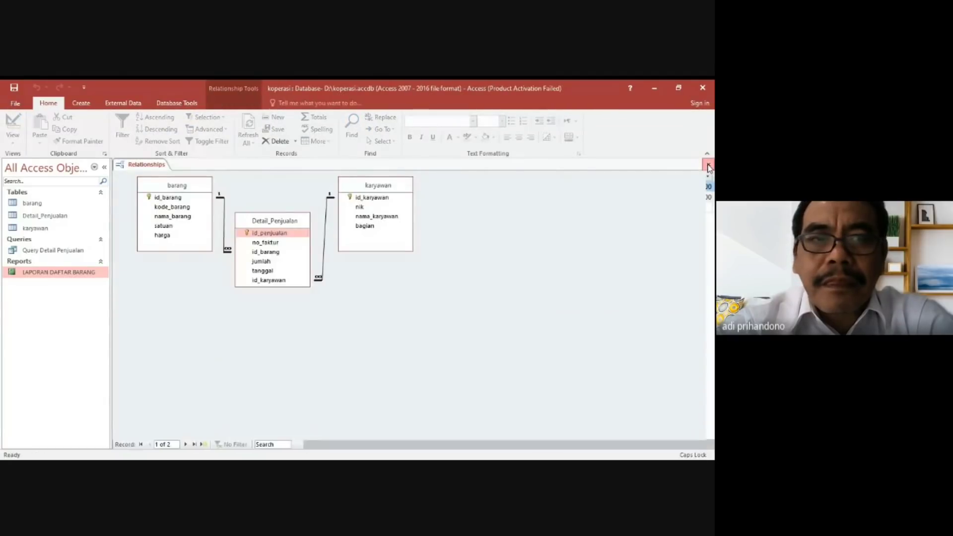
pyautogui.click(708, 166)
# Set up a new form with the Form Wizard, using all fields of the barang table and the Columnar layout.
pyautogui.click(82, 104)
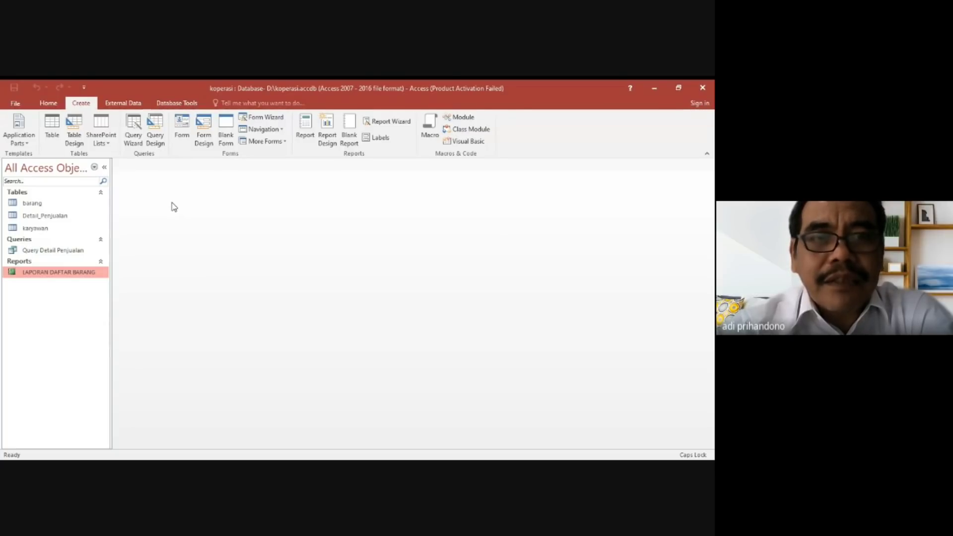
pyautogui.click(264, 119)
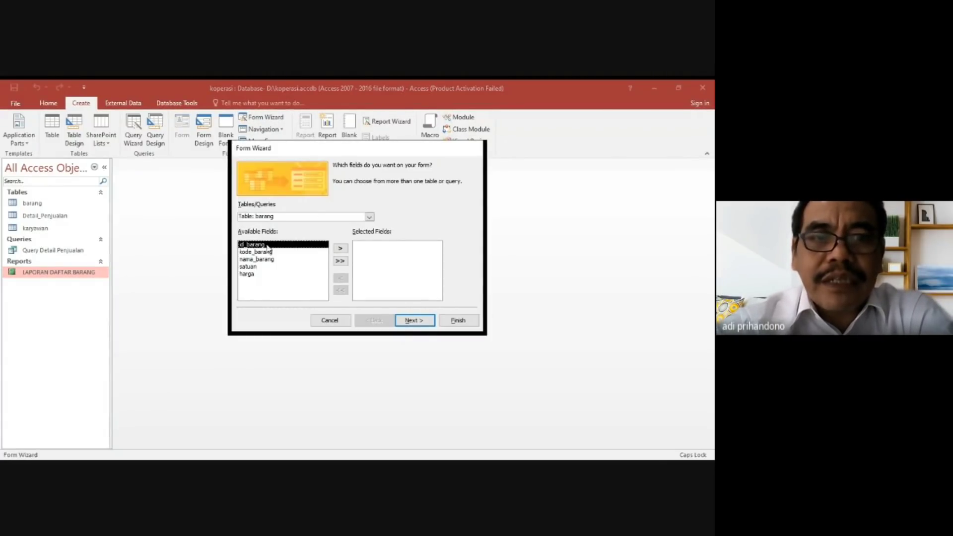
pyautogui.click(418, 322)
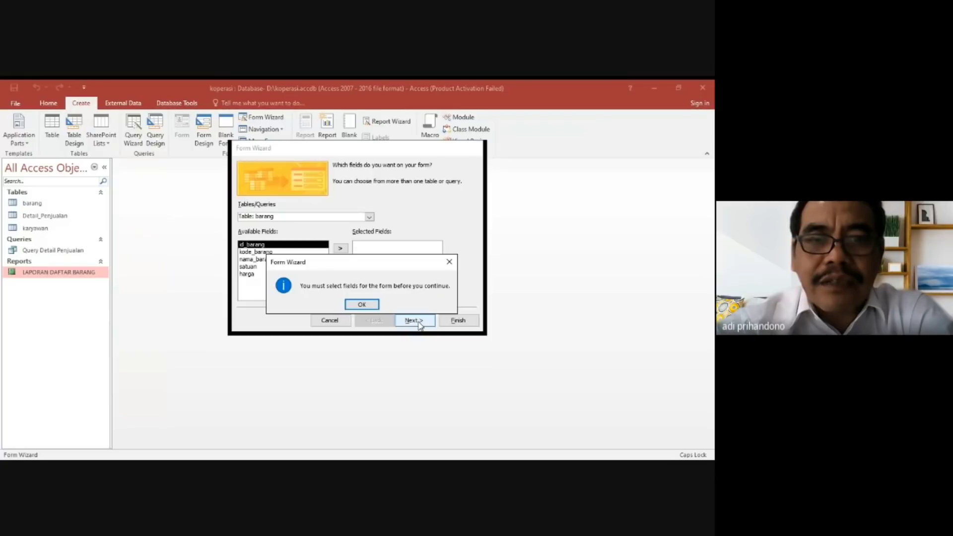
pyautogui.click(377, 306)
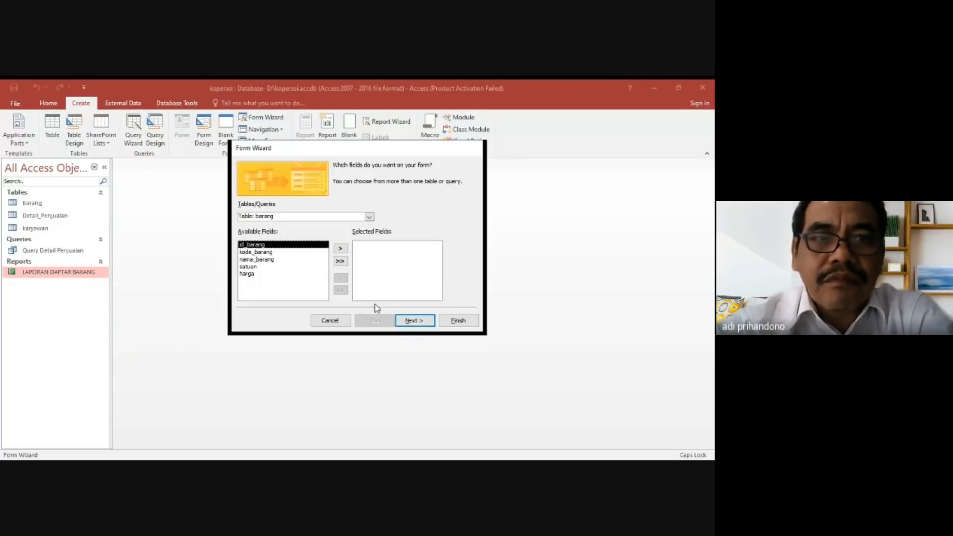
pyautogui.click(341, 261)
pyautogui.click(411, 321)
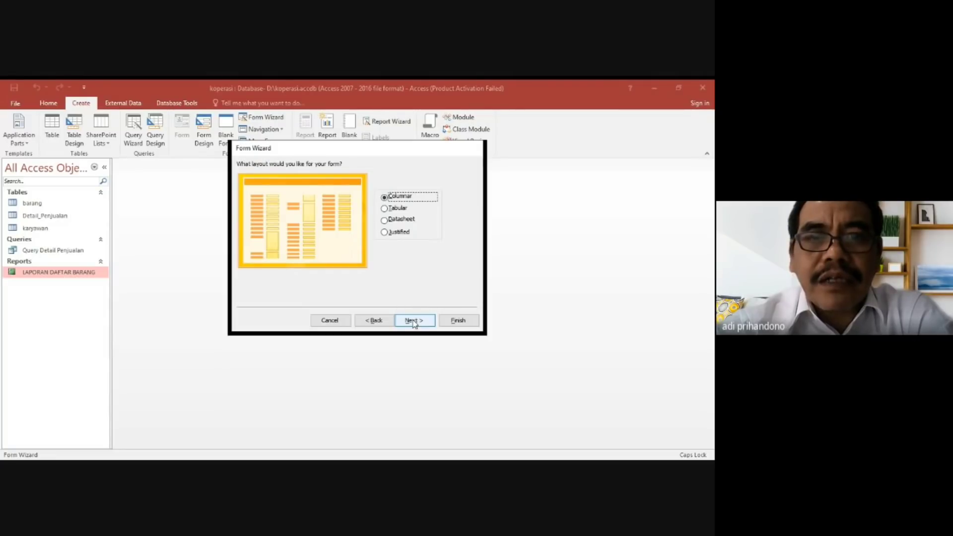
pyautogui.click(413, 321)
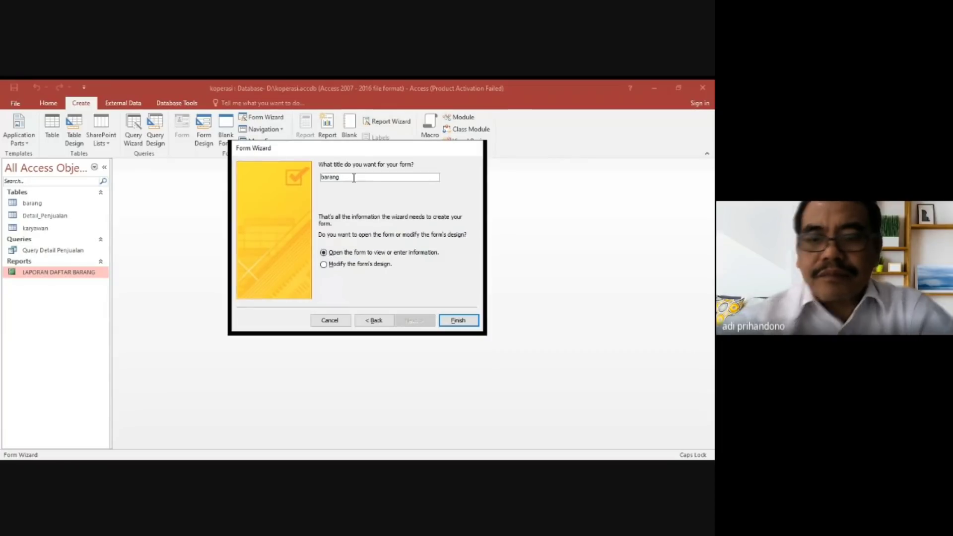
# Title the form INPUT DATA BARANG and finish the wizard, opening the form for data entry.
pyautogui.press('BackSpace')
pyautogui.press('BackSpace')
pyautogui.press('BackSpace')
pyautogui.press('BackSpace')
pyautogui.press('BackSpace')
pyautogui.press('BackSpace')
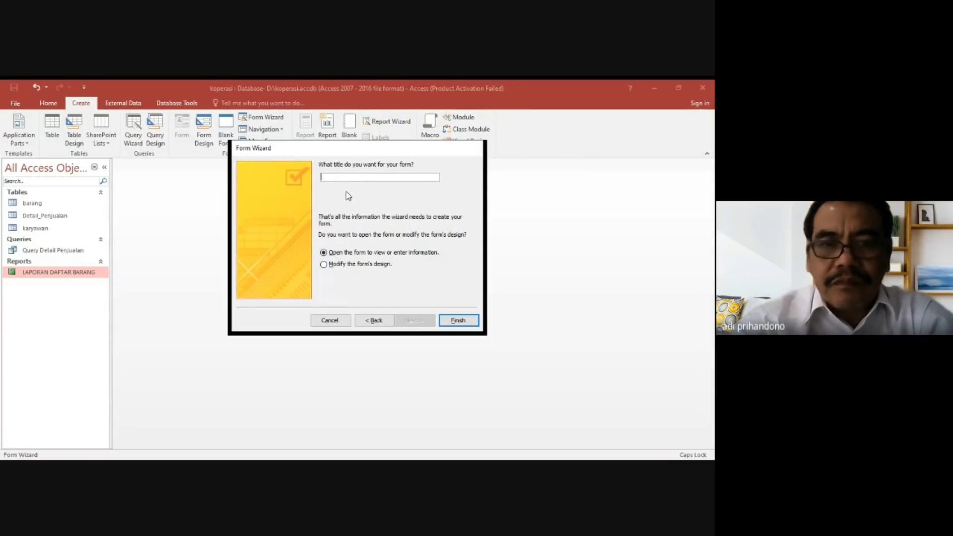
pyautogui.press('capslock')
pyautogui.write('inp')
pyautogui.press('capslock')
pyautogui.write('INP')
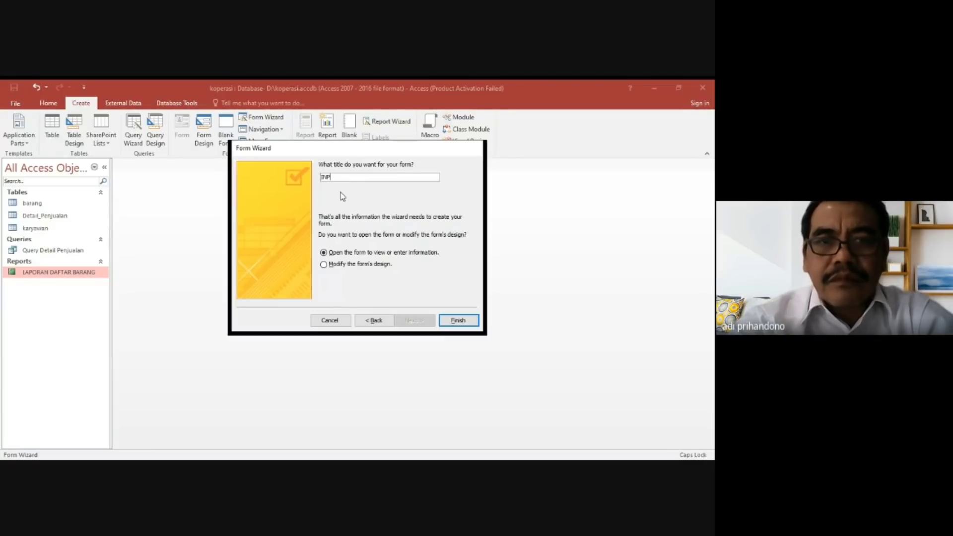
pyautogui.write('UT DATA BARANG')
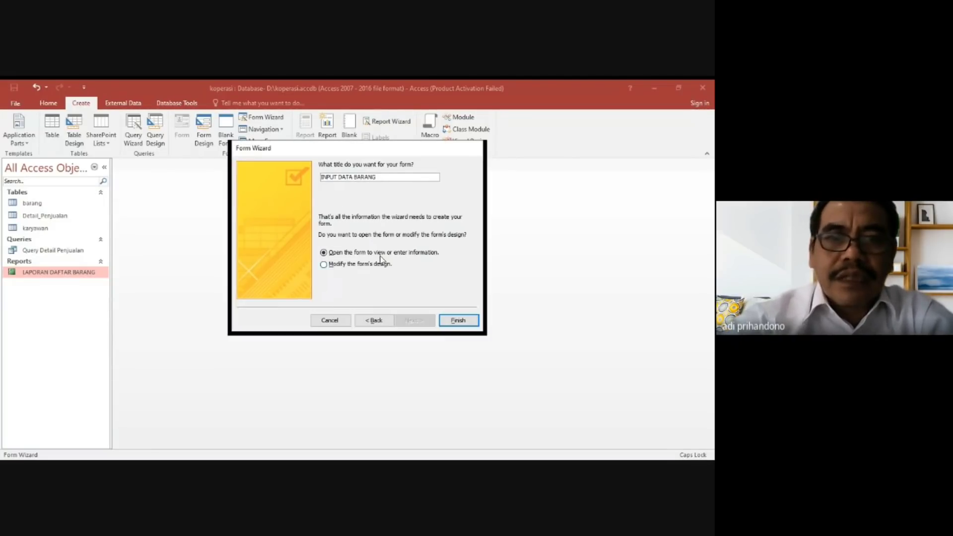
pyautogui.click(442, 319)
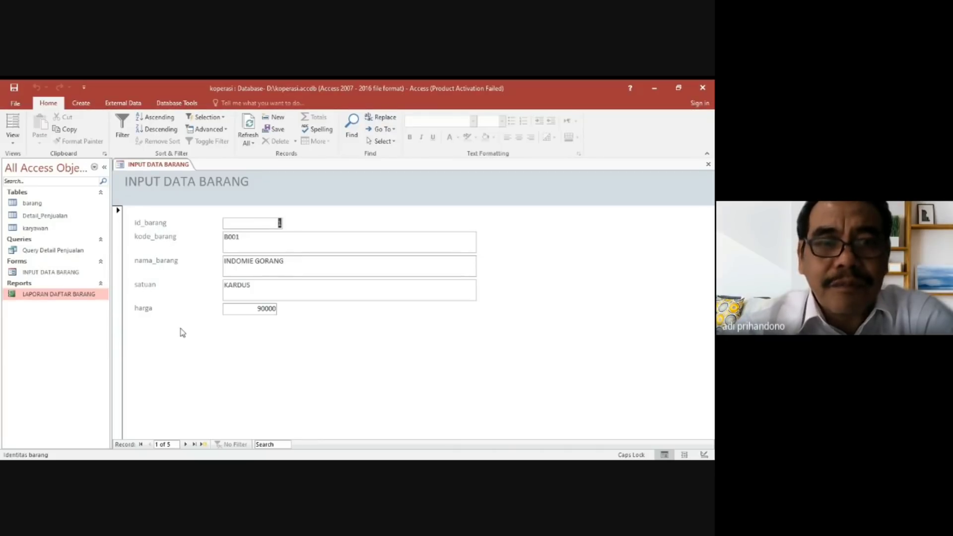
# Go to a new blank record in the INPUT DATA BARANG form.
pyautogui.click(186, 445)
pyautogui.click(186, 445)
pyautogui.click(186, 444)
pyautogui.click(187, 445)
pyautogui.click(186, 445)
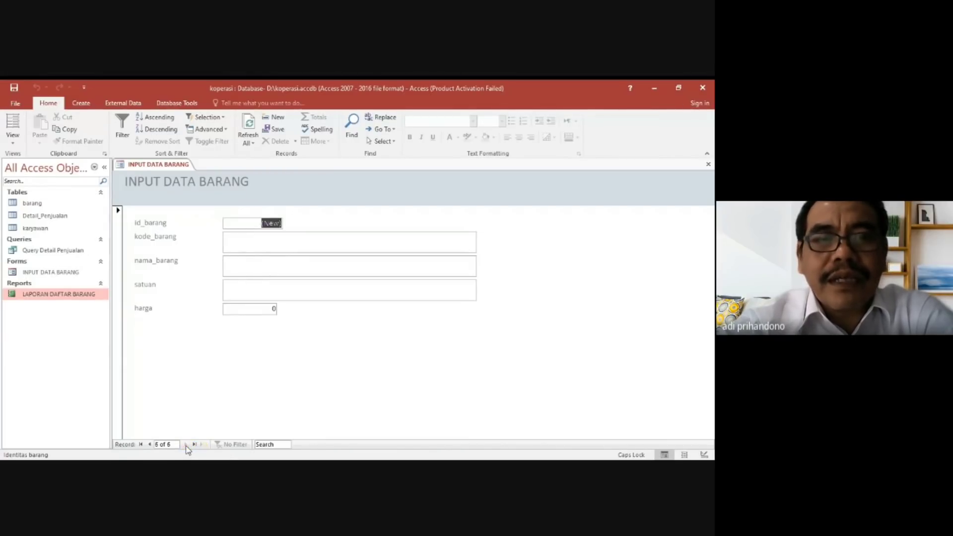
pyautogui.click(263, 243)
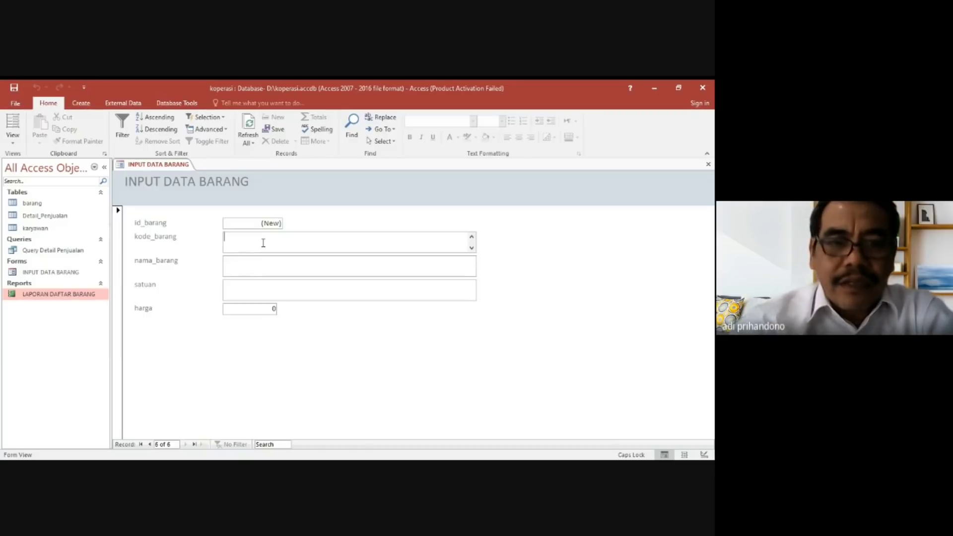
pyautogui.press('capslock')
pyautogui.write('mendoan anget')
pyautogui.press('Tab')
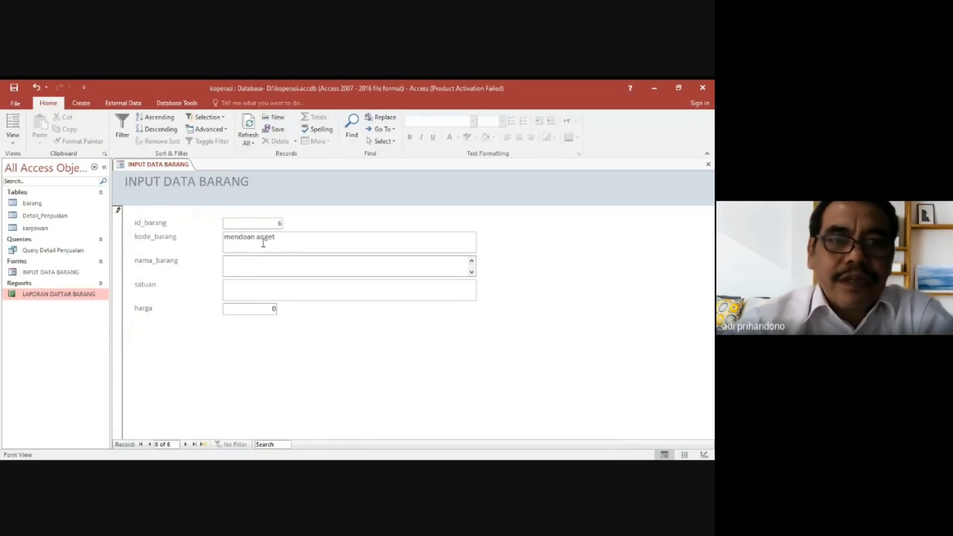
pyautogui.click(291, 238)
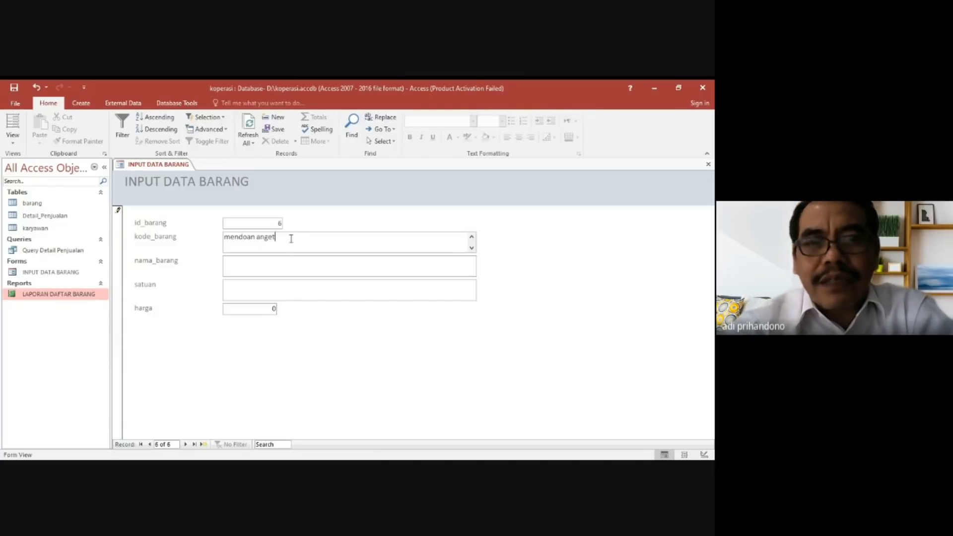
pyautogui.press('BackSpace')
pyautogui.press('BackSpace')
pyautogui.press('BackSpace')
pyautogui.press('BackSpace')
pyautogui.press('BackSpace')
pyautogui.press('BackSpace')
pyautogui.press('BackSpace')
pyautogui.press('BackSpace')
pyautogui.press('BackSpace')
pyautogui.press('BackSpace')
pyautogui.press('BackSpace')
pyautogui.press('BackSpace')
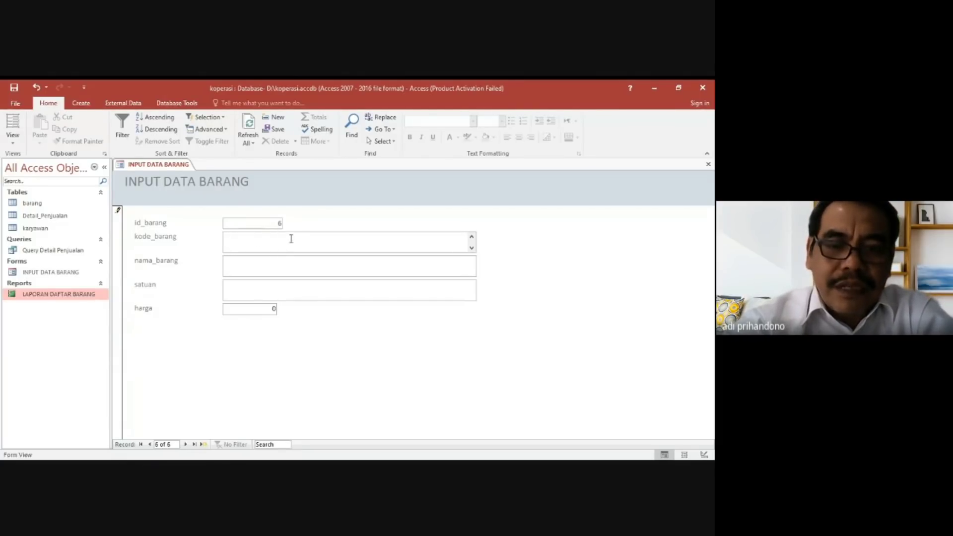
# Fill in the new record with kode_barang B006, nama_barang MENDOAN ANGET, satuan BIJI and harga 4000, and save it.
pyautogui.press('capslock')
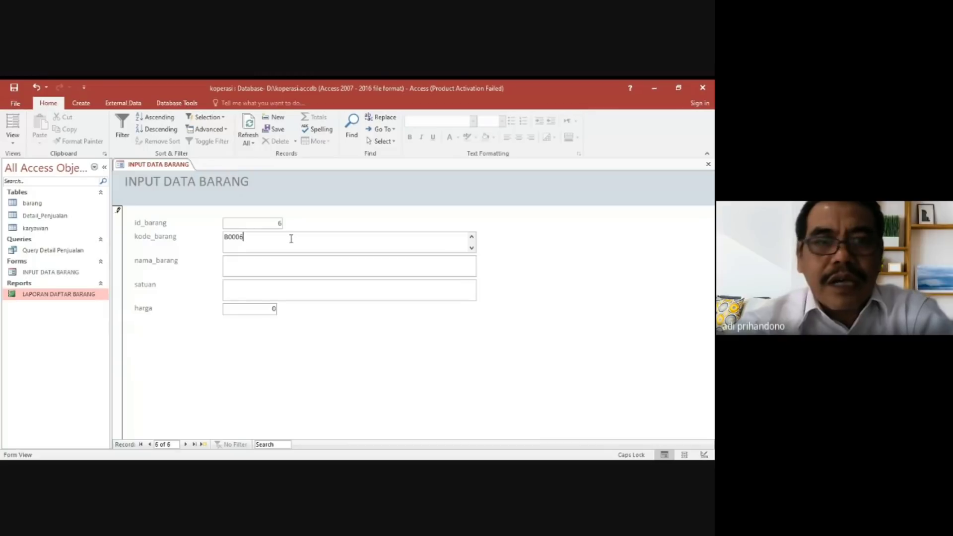
pyautogui.write('B006')
pyautogui.press('Tab')
pyautogui.write('ME')
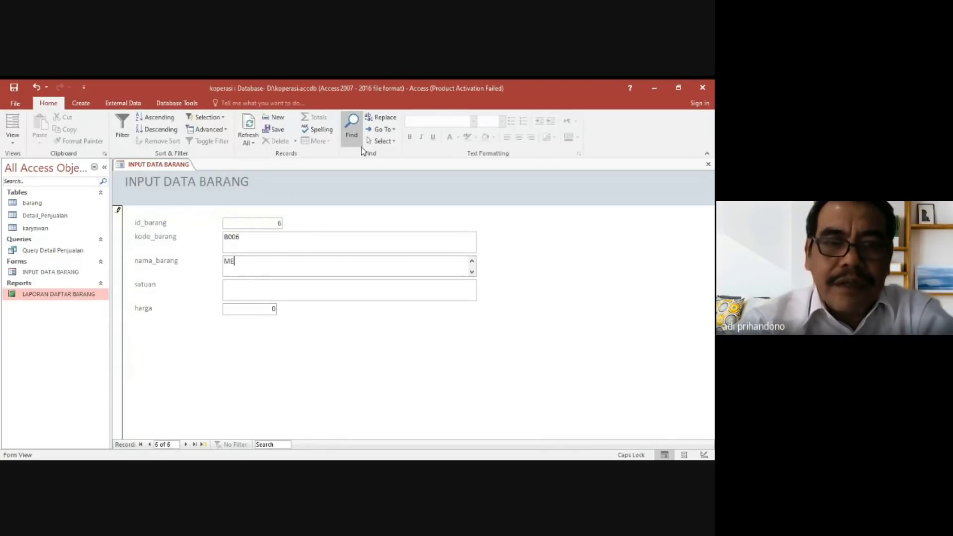
pyautogui.write('NDOAN ANGET')
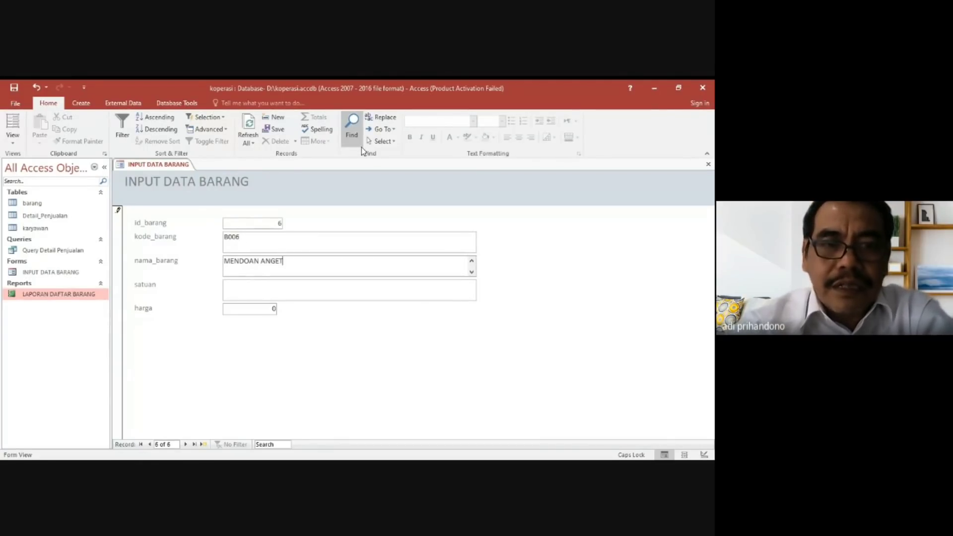
pyautogui.press('Tab')
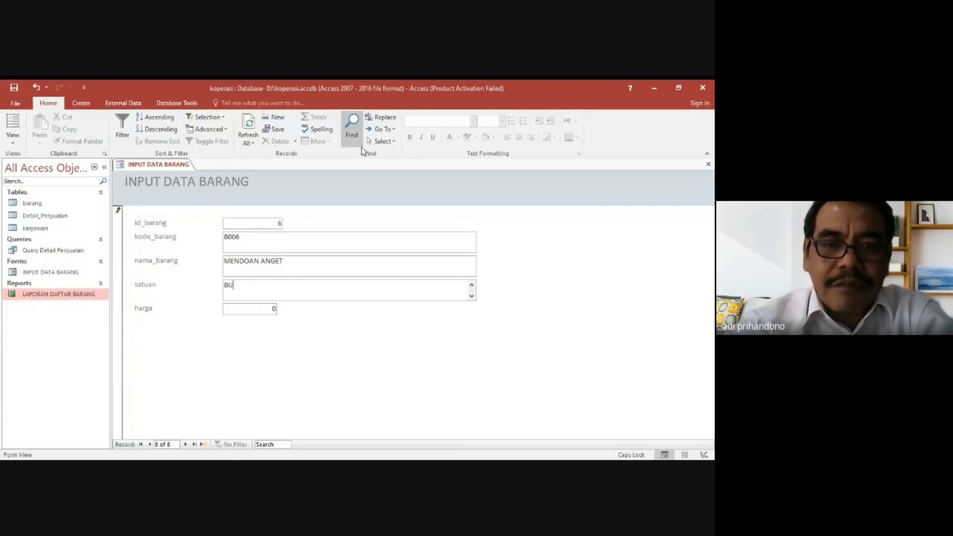
pyautogui.press('Tab')
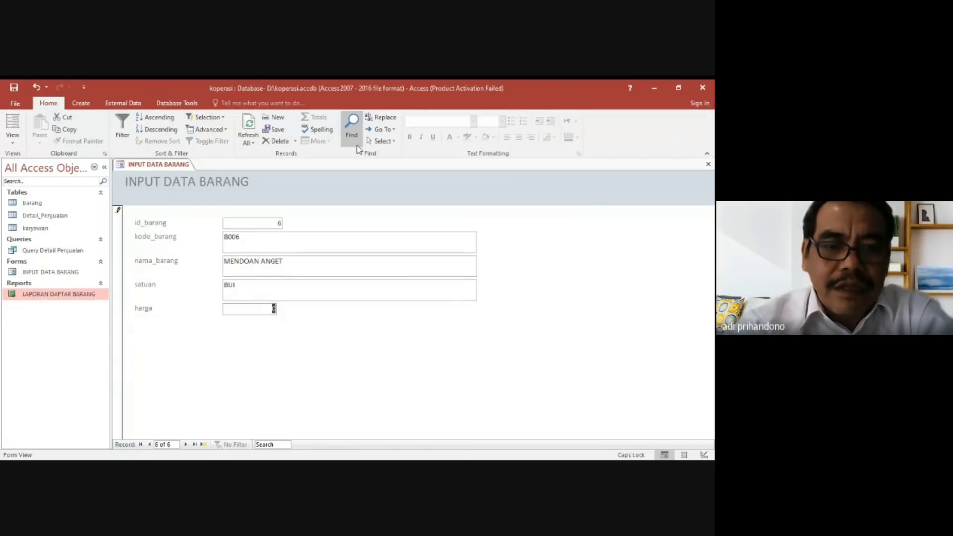
pyautogui.write('4000')
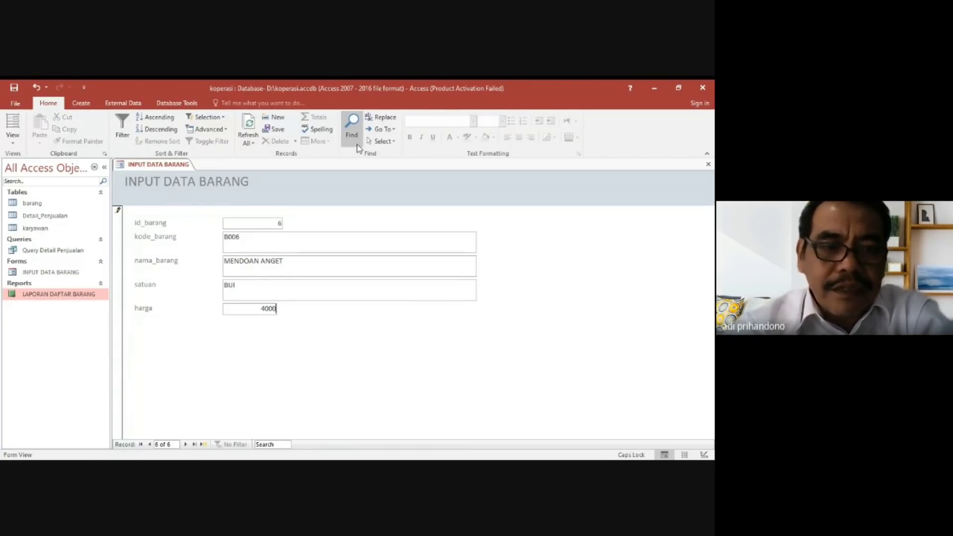
pyautogui.press('Tab')
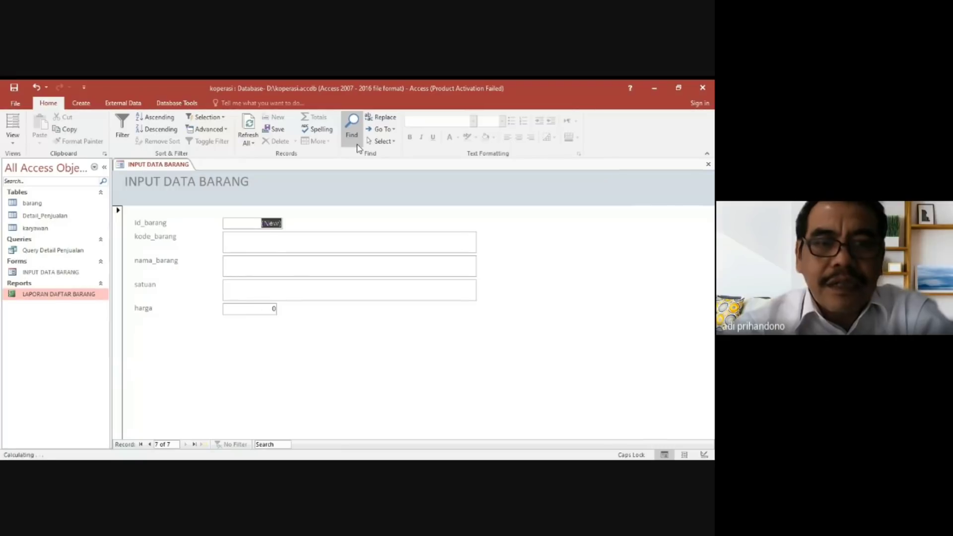
# Open the barang table and LAPORAN DAFTAR BARANG to check the newly entered item in both.
pyautogui.doubleClick(39, 203)
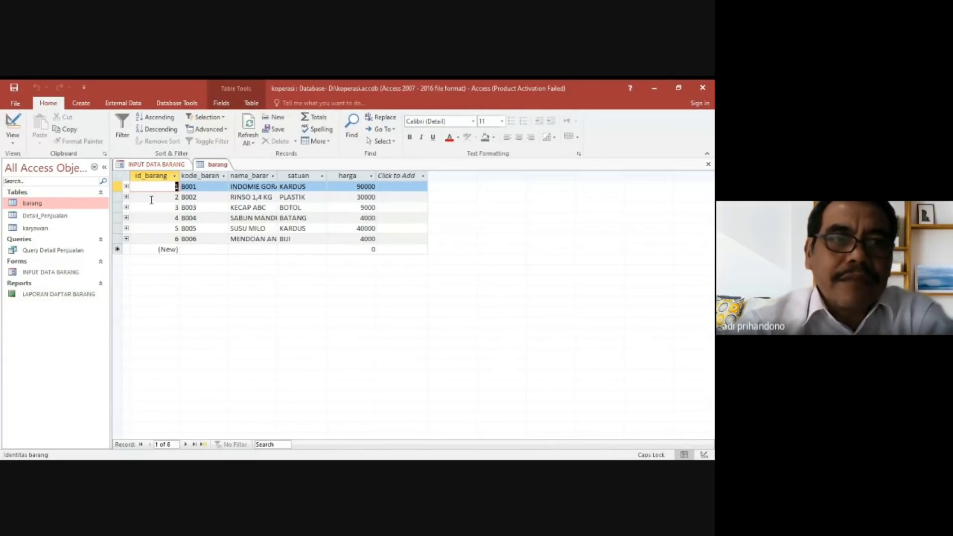
pyautogui.doubleClick(62, 296)
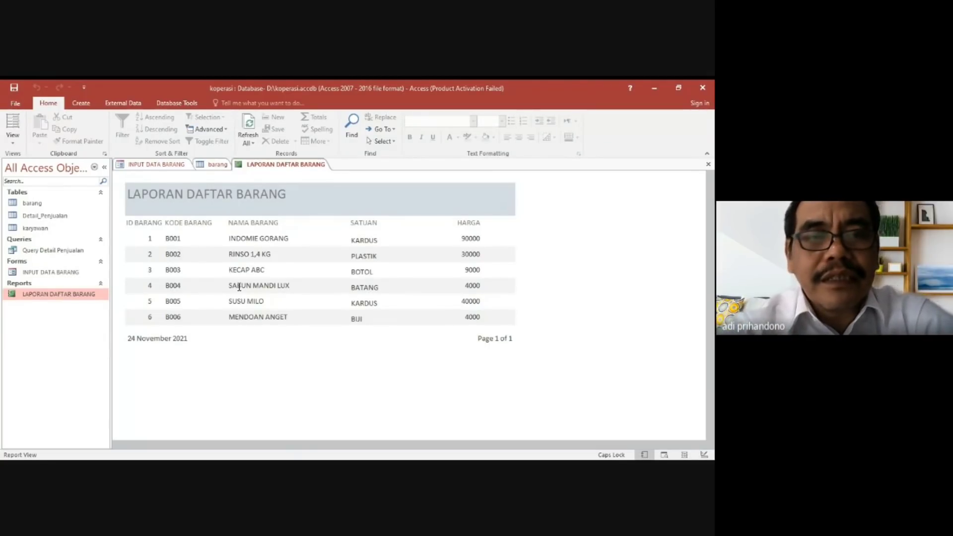
# Return to the INPUT DATA BARANG form and step back from the blank record to the MENDOAN ANGET record.
pyautogui.click(73, 273)
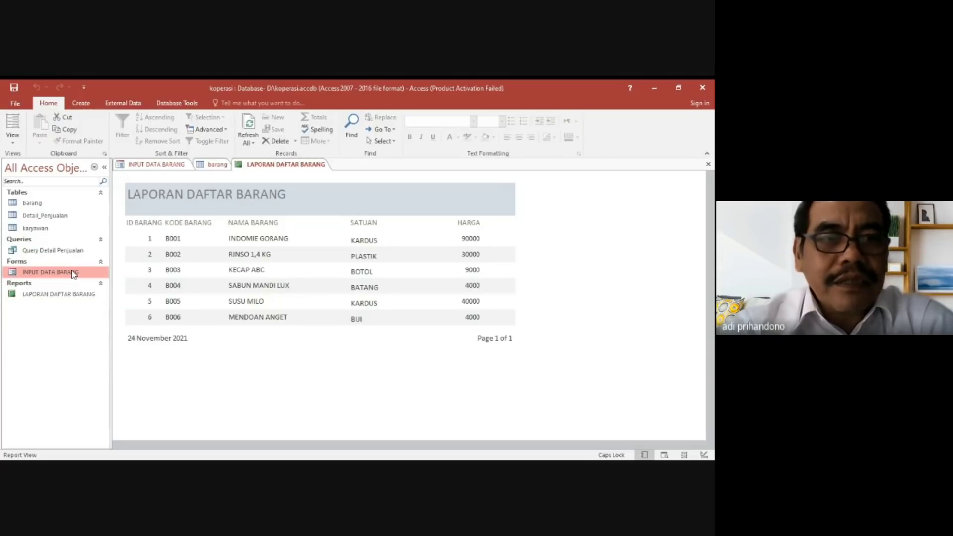
pyautogui.click(23, 262)
pyautogui.click(23, 262)
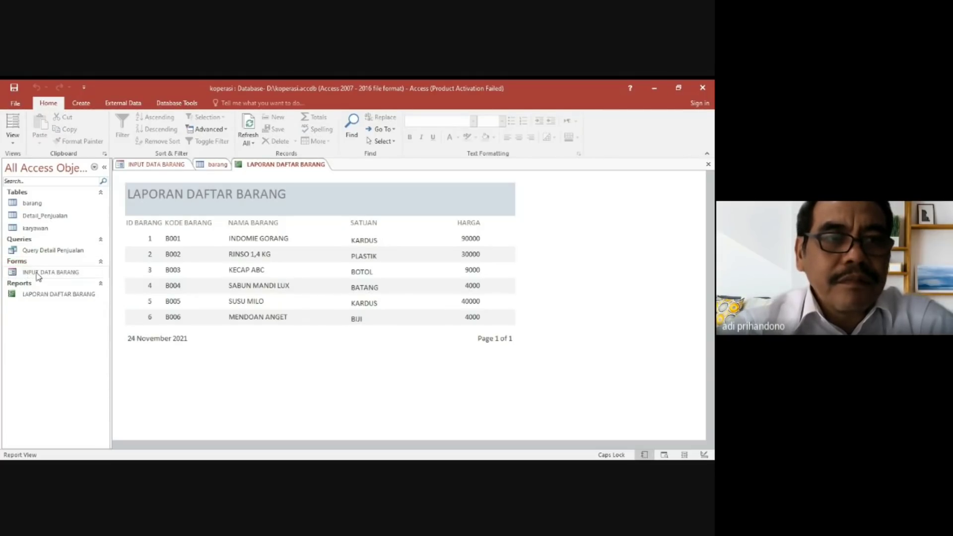
pyautogui.click(39, 275)
pyautogui.doubleClick(39, 275)
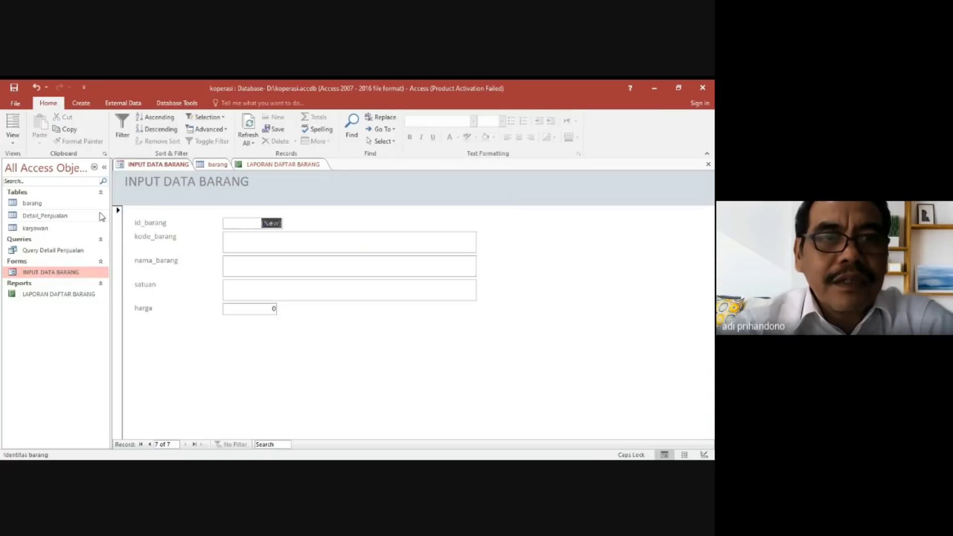
pyautogui.click(158, 166)
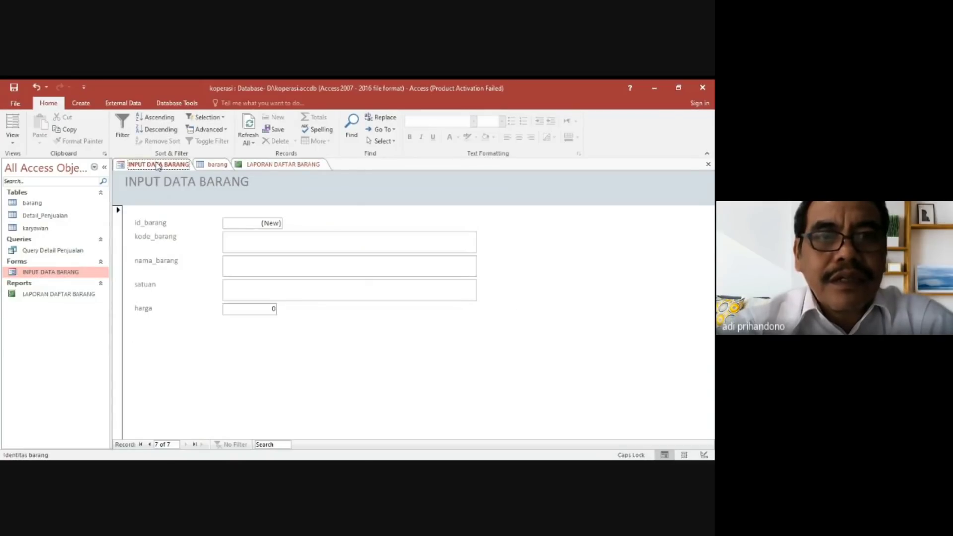
pyautogui.click(149, 445)
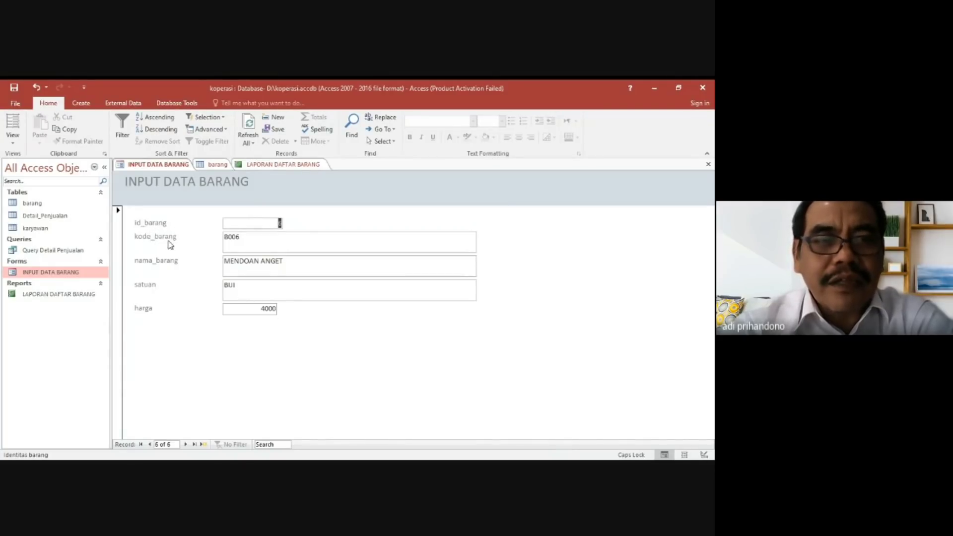
# Open the INPUT DATA BARANG form in Design View and change the id_barang label to ID BARANG.
pyautogui.rightClick(57, 273)
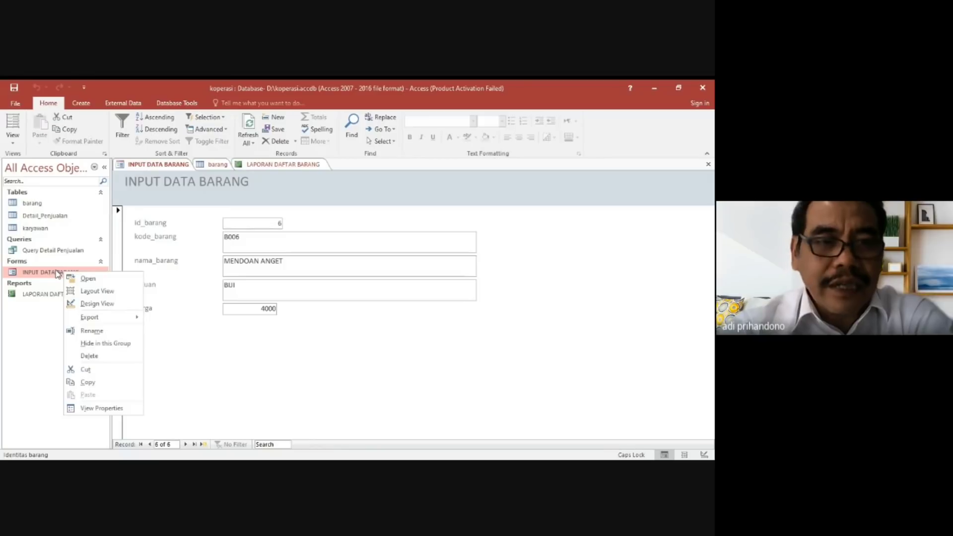
pyautogui.click(94, 303)
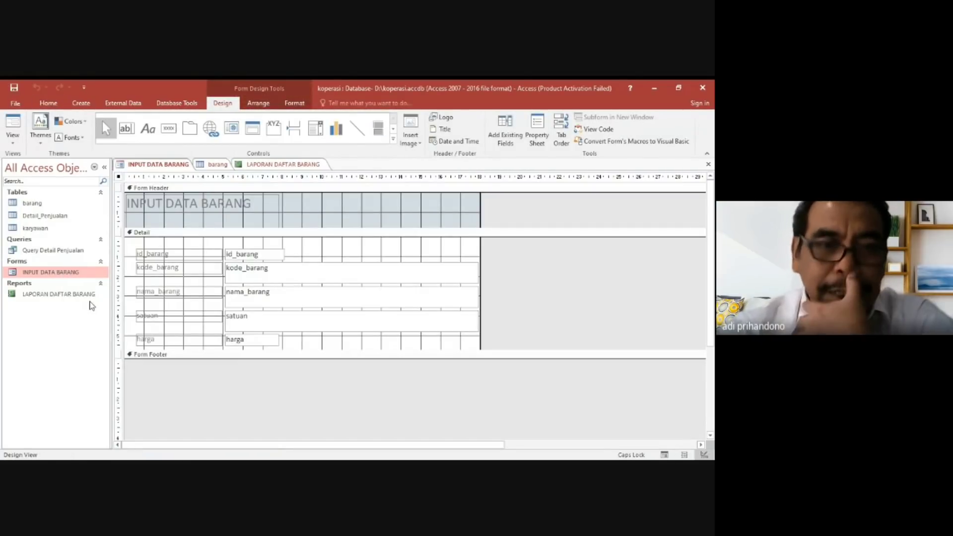
pyautogui.click(171, 253)
pyautogui.click(171, 253)
pyautogui.press('BackSpace')
pyautogui.press('BackSpace')
pyautogui.press('BackSpace')
pyautogui.press('BackSpace')
pyautogui.press('BackSpace')
pyautogui.press('BackSpace')
pyautogui.press('BackSpace')
pyautogui.press('BackSpace')
pyautogui.press('BackSpace')
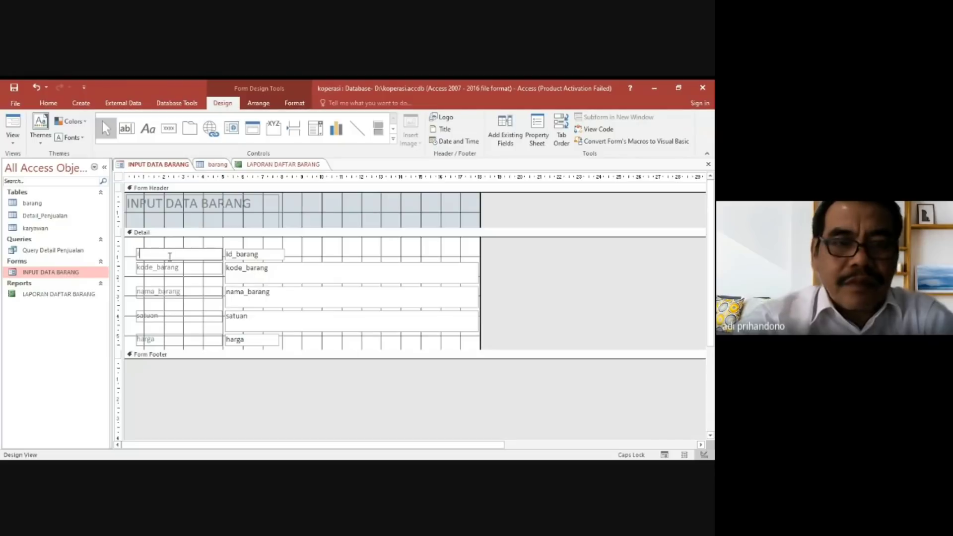
pyautogui.write('ID BARANG')
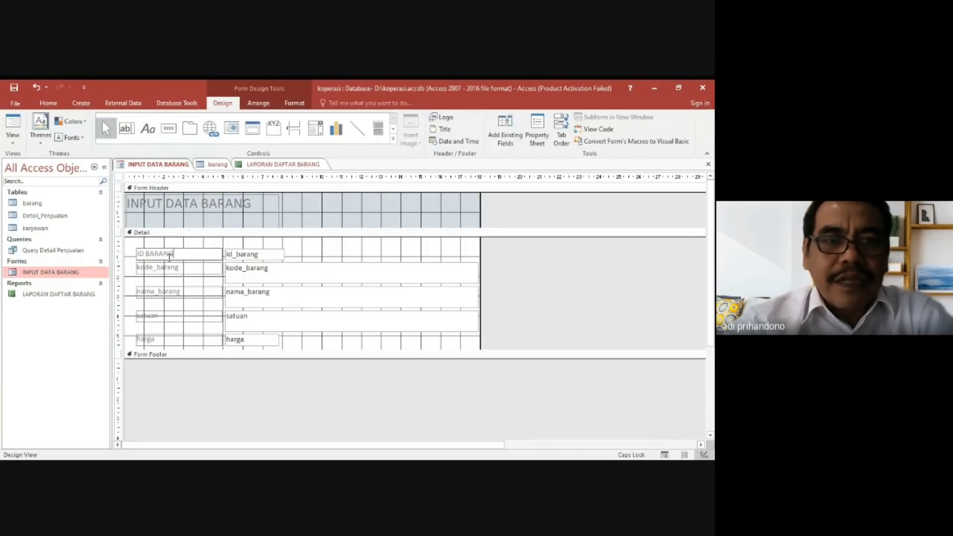
# Change the kode_barang label in the form's Detail section to KODE BARANG.
pyautogui.click(185, 269)
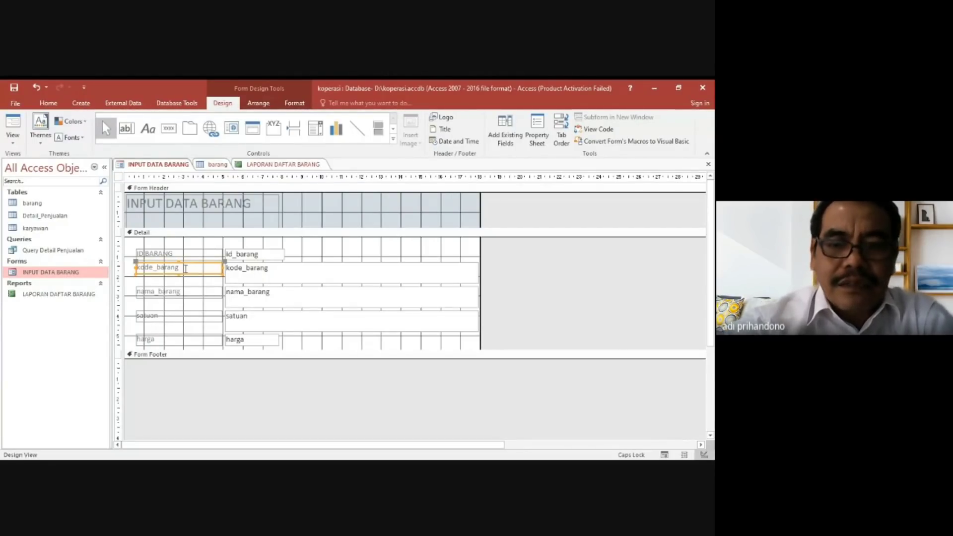
pyautogui.click(185, 268)
pyautogui.press('BackSpace')
pyautogui.press('BackSpace')
pyautogui.press('BackSpace')
pyautogui.press('BackSpace')
pyautogui.press('BackSpace')
pyautogui.press('BackSpace')
pyautogui.press('BackSpace')
pyautogui.press('BackSpace')
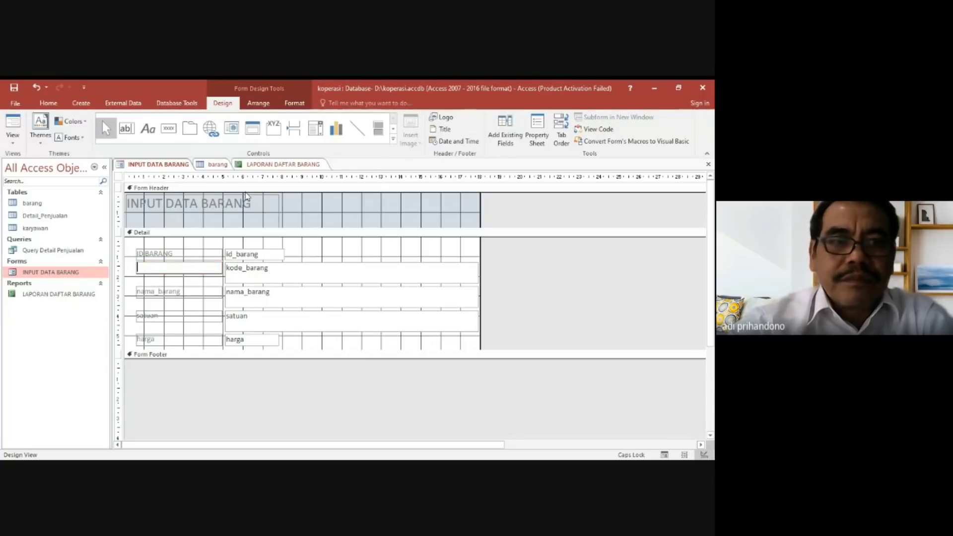
pyautogui.write('KODE BARANG')
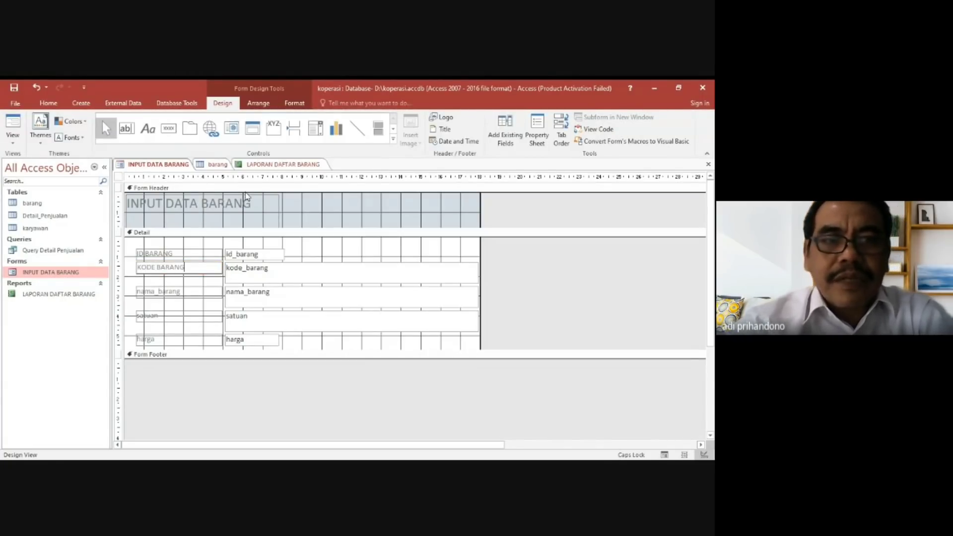
# Change the nama_barang label in the form's Detail section to NAMA BARANG.
pyautogui.click(187, 293)
pyautogui.click(187, 293)
pyautogui.press('BackSpace')
pyautogui.press('BackSpace')
pyautogui.press('BackSpace')
pyautogui.press('BackSpace')
pyautogui.press('BackSpace')
pyautogui.press('BackSpace')
pyautogui.press('BackSpace')
pyautogui.press('BackSpace')
pyautogui.press('BackSpace')
pyautogui.press('BackSpace')
pyautogui.write('NAMA BARNG')
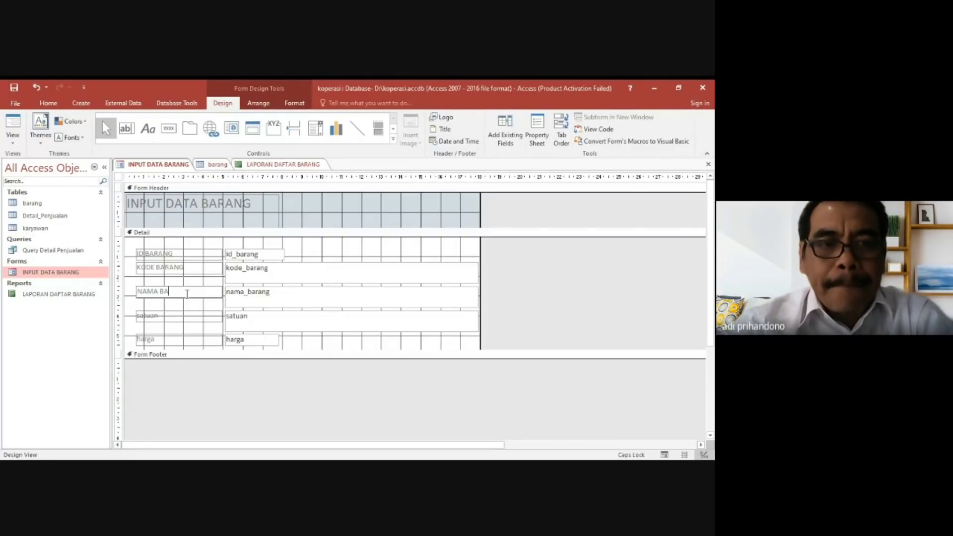
pyautogui.press('BackSpace')
pyautogui.press('BackSpace')
pyautogui.press('BackSpace')
pyautogui.press('BackSpace')
pyautogui.write('RANG')
pyautogui.press('BackSpace')
pyautogui.press('BackSpace')
pyautogui.press('BackSpace')
pyautogui.press('BackSpace')
pyautogui.write('ARAN')
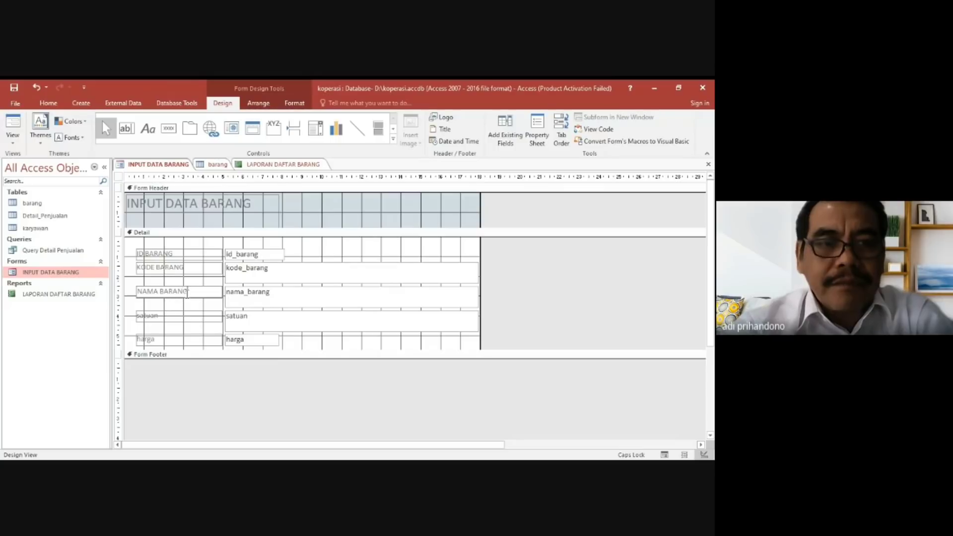
# Change the satuan label in the form's Detail section to SATUAN.
pyautogui.click(169, 319)
pyautogui.click(161, 316)
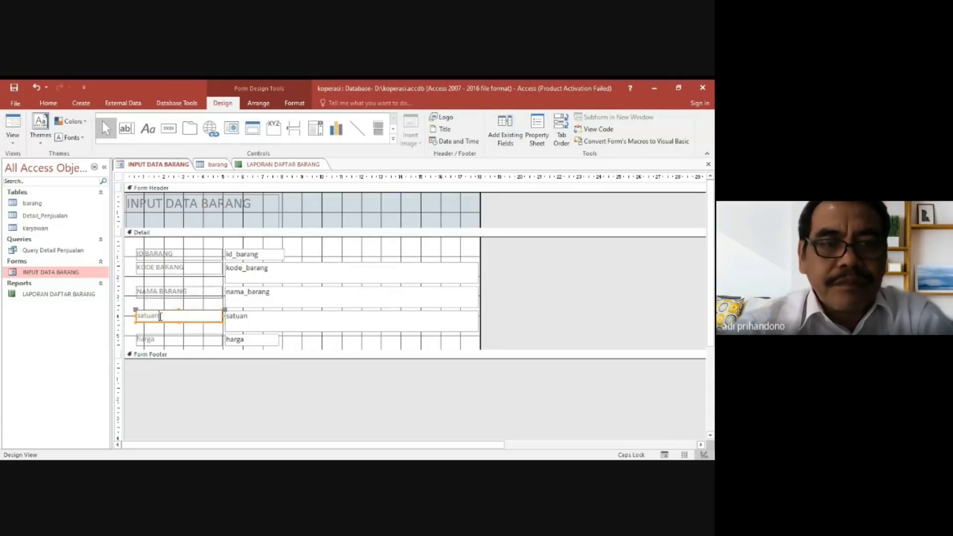
pyautogui.press('BackSpace')
pyautogui.press('BackSpace')
pyautogui.press('BackSpace')
pyautogui.press('BackSpace')
pyautogui.press('BackSpace')
pyautogui.press('BackSpace')
pyautogui.write('SATUAN')
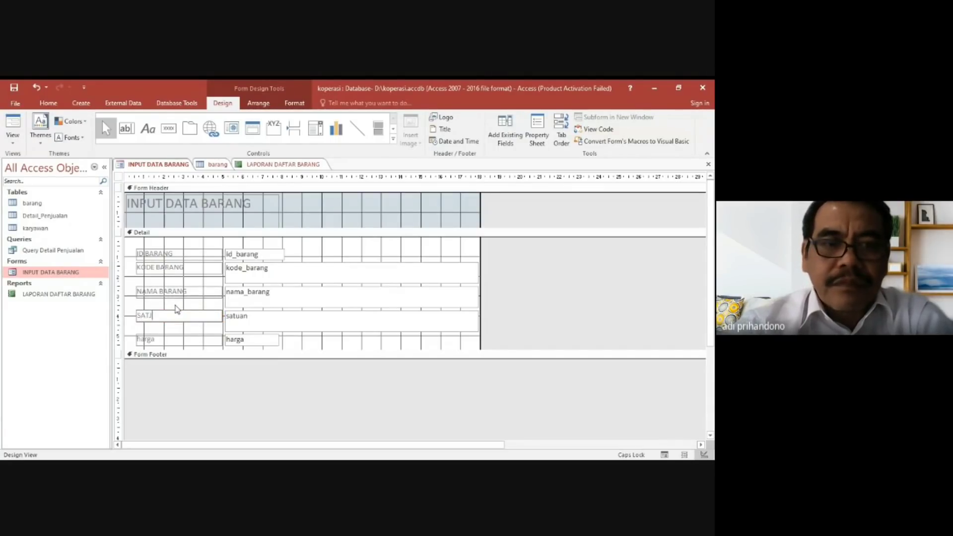
pyautogui.press('BackSpace')
pyautogui.press('BackSpace')
pyautogui.press('BackSpace')
pyautogui.write('UAN')
# Change the harga label in the form's Detail section to HARGA.
pyautogui.click(159, 340)
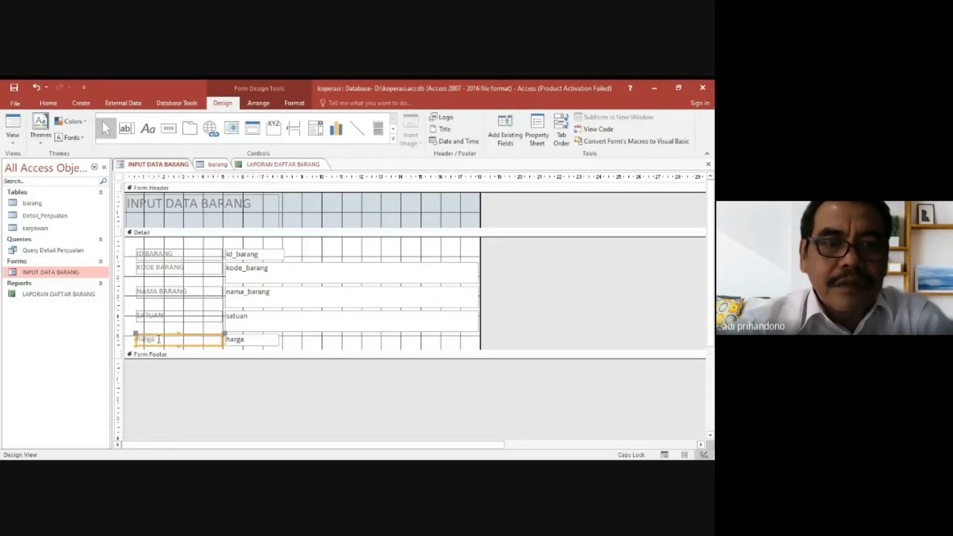
pyautogui.click(152, 340)
pyautogui.press('BackSpace')
pyautogui.press('BackSpace')
pyautogui.press('BackSpace')
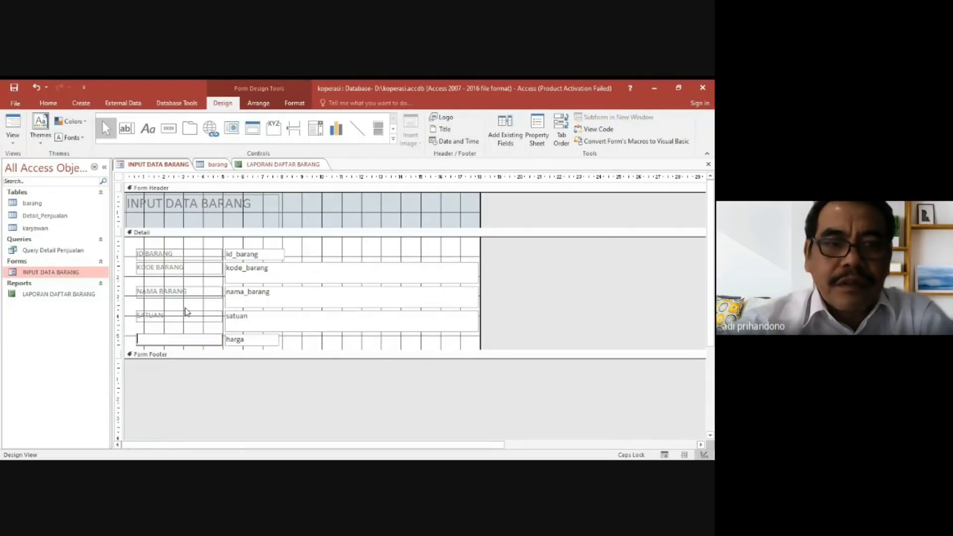
pyautogui.write('HARGA')
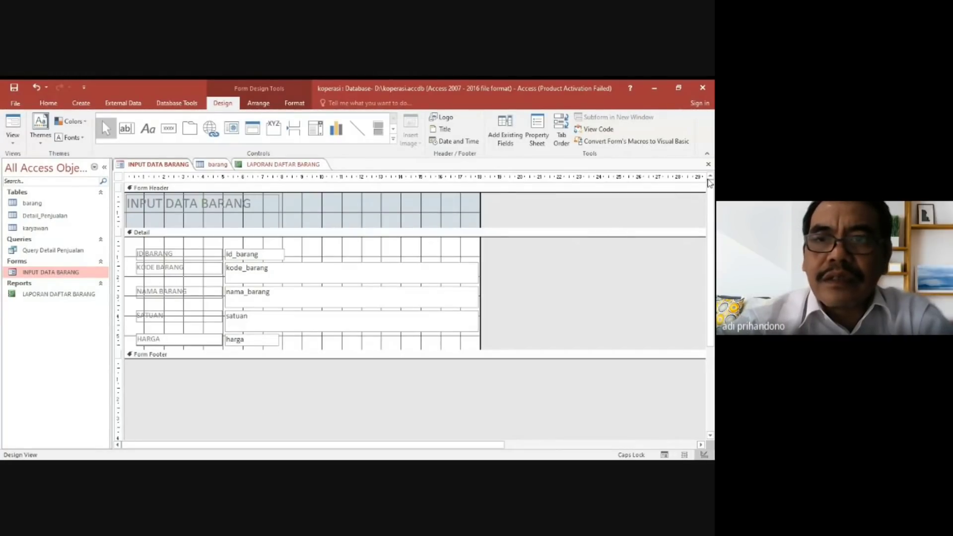
# Close the INPUT DATA BARANG form with its design changes saved, and reopen it for data entry.
pyautogui.click(709, 165)
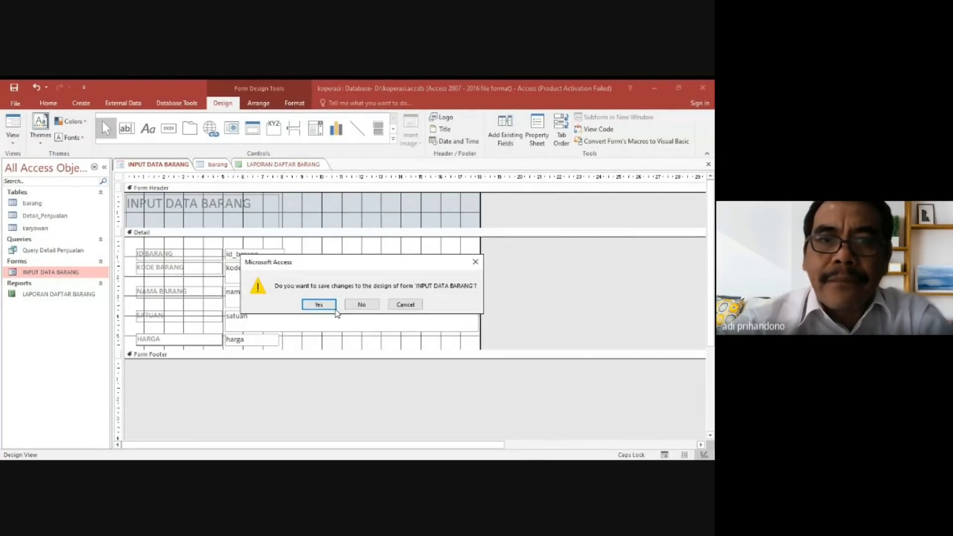
pyautogui.click(320, 304)
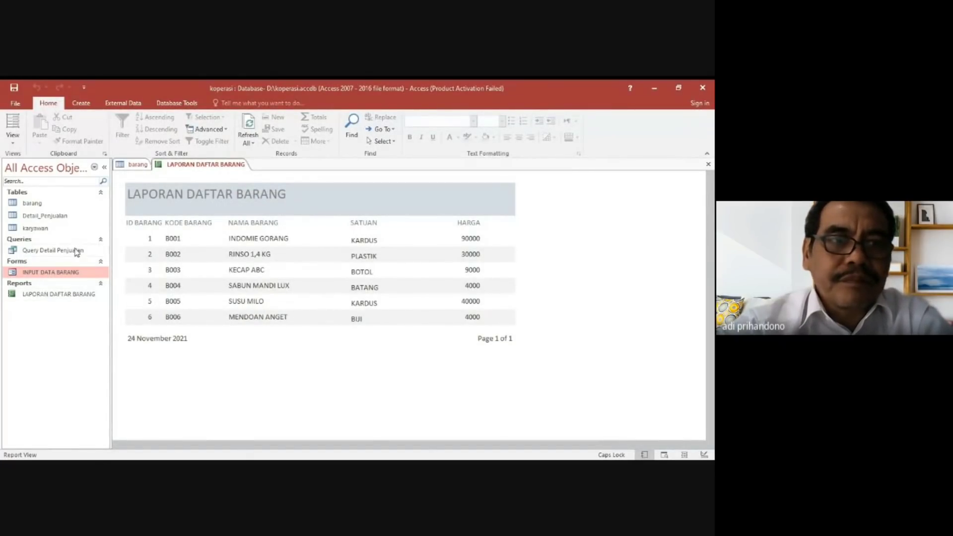
pyautogui.doubleClick(52, 273)
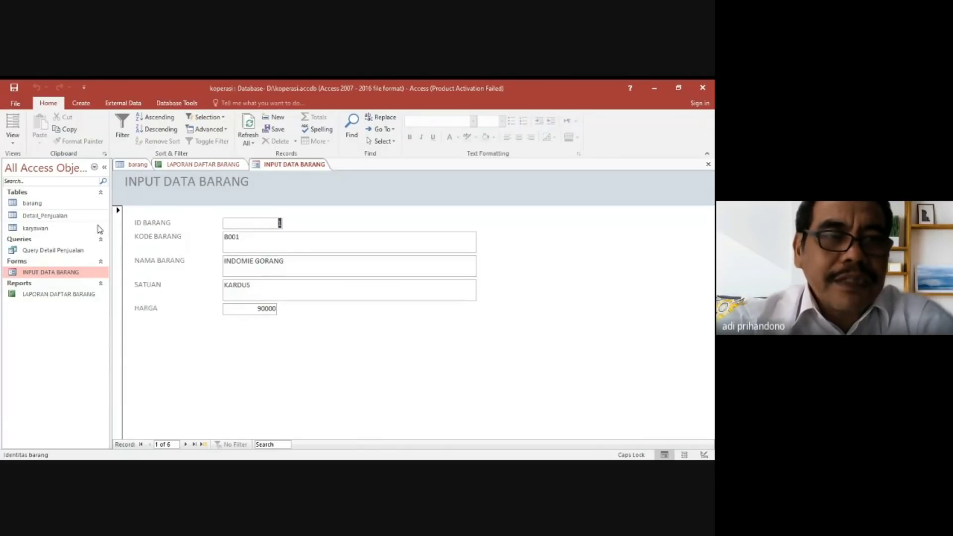
# Review the barang table, the INPUT DATA BARANG form and the LAPORAN DAFTAR BARANG report one after another.
pyautogui.doubleClick(33, 205)
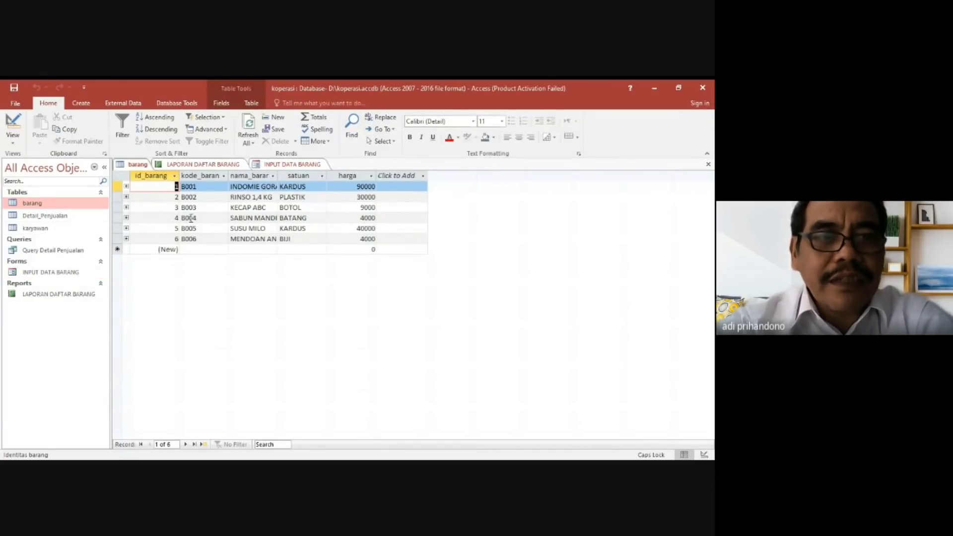
pyautogui.doubleClick(53, 273)
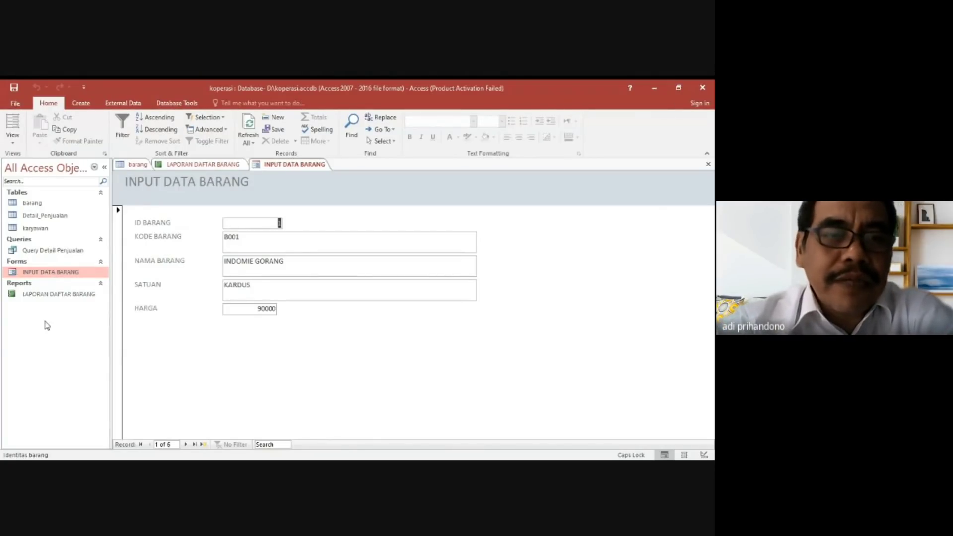
pyautogui.doubleClick(63, 295)
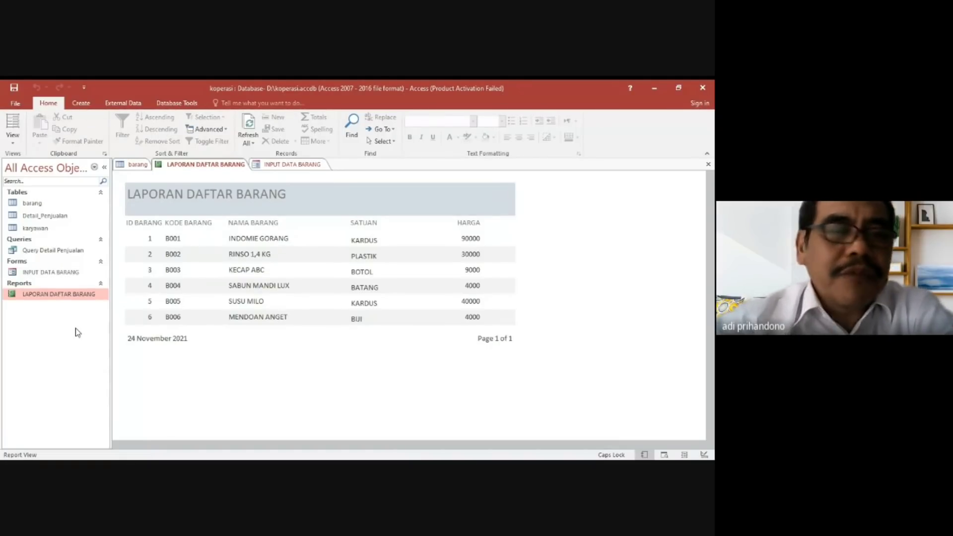
pyautogui.click(80, 102)
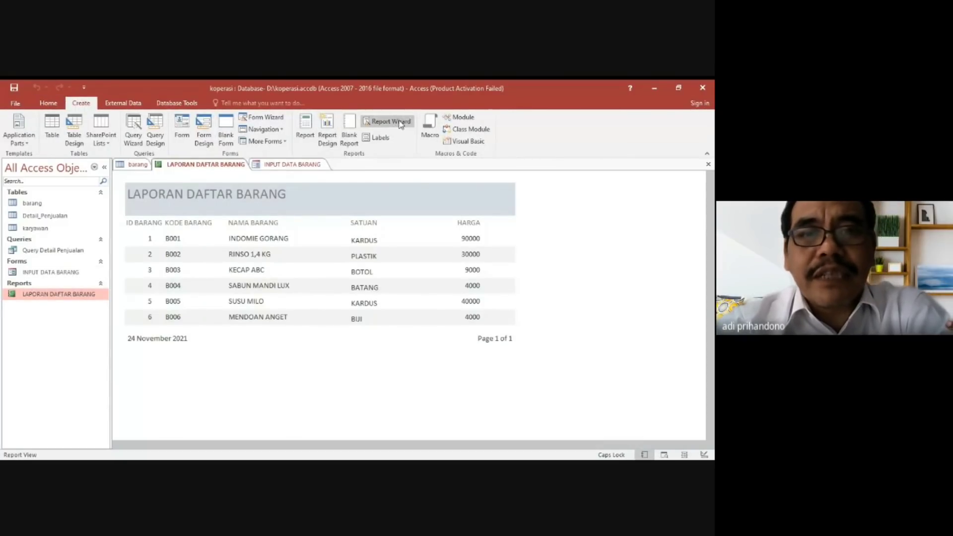